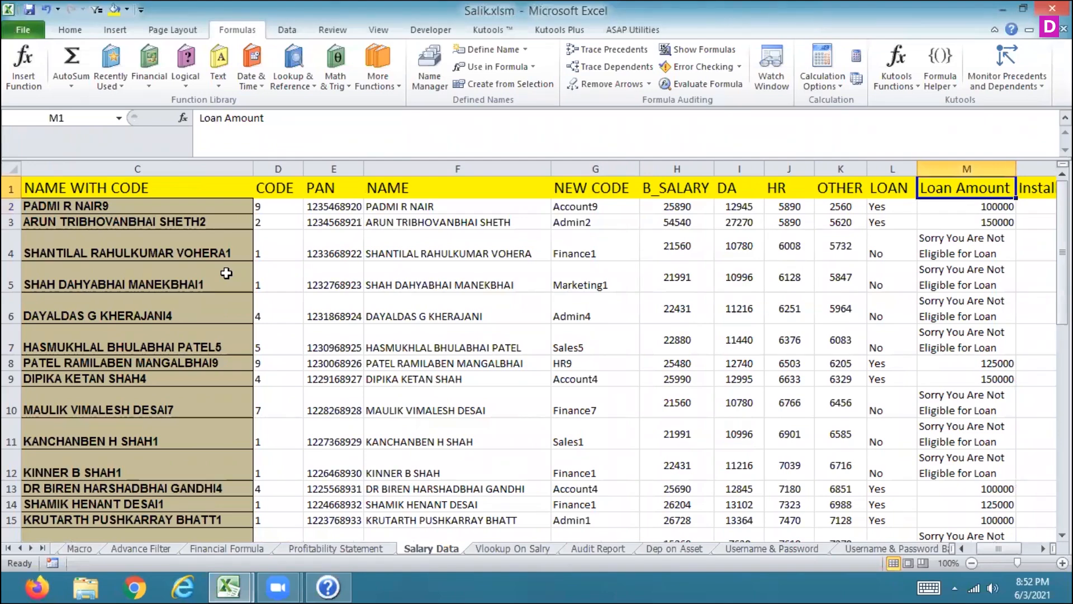
Step: Scan the Salary Data sheet's column headers from Loan Amount across to Department and back to Name With Code
key(Right)
key(Right)
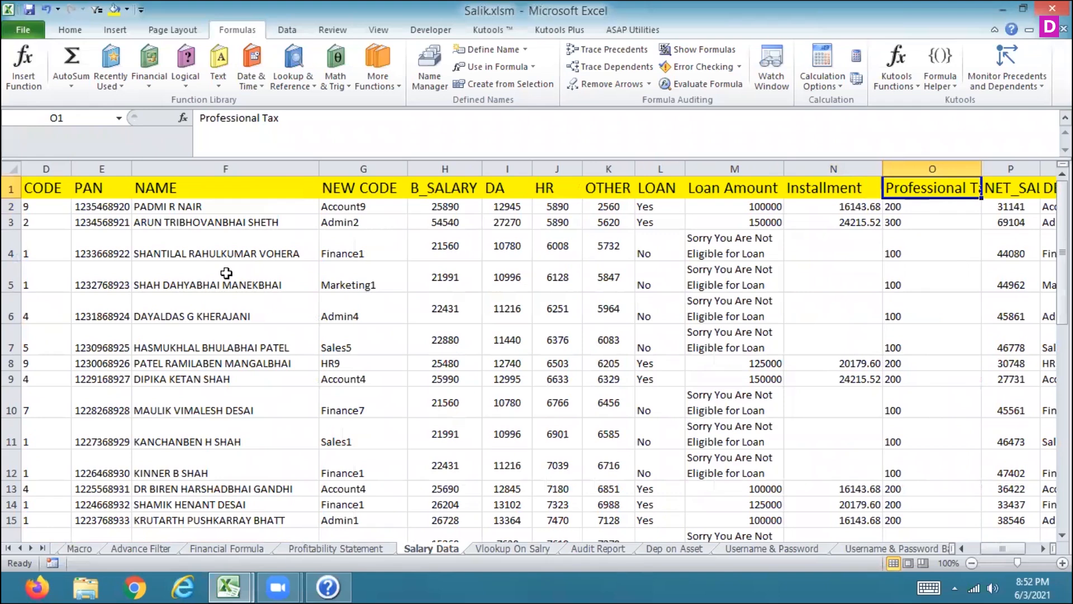
key(Right)
key(Right)
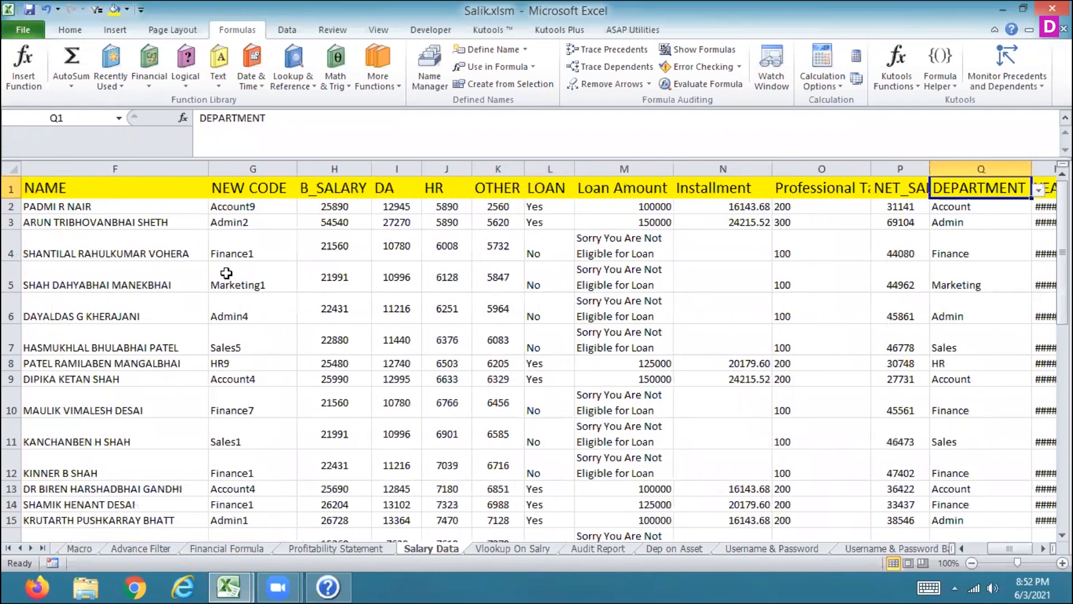
key(Left)
key(Right)
key(Right)
key(Left)
key(Left)
key(Left)
key(Left)
key(Left)
key(Left)
key(Left)
key(Left)
key(Left)
key(Left)
key(Left)
key(Left)
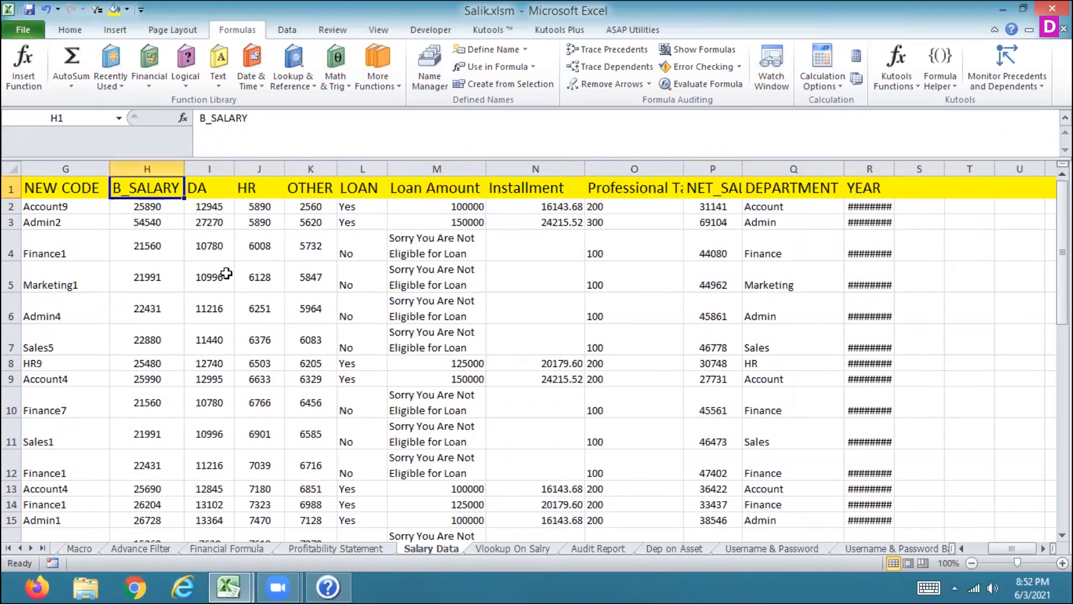
key(Left)
key(Left)
key(Left)
key(Left)
key(Right)
key(Down)
key(Down)
key(Up)
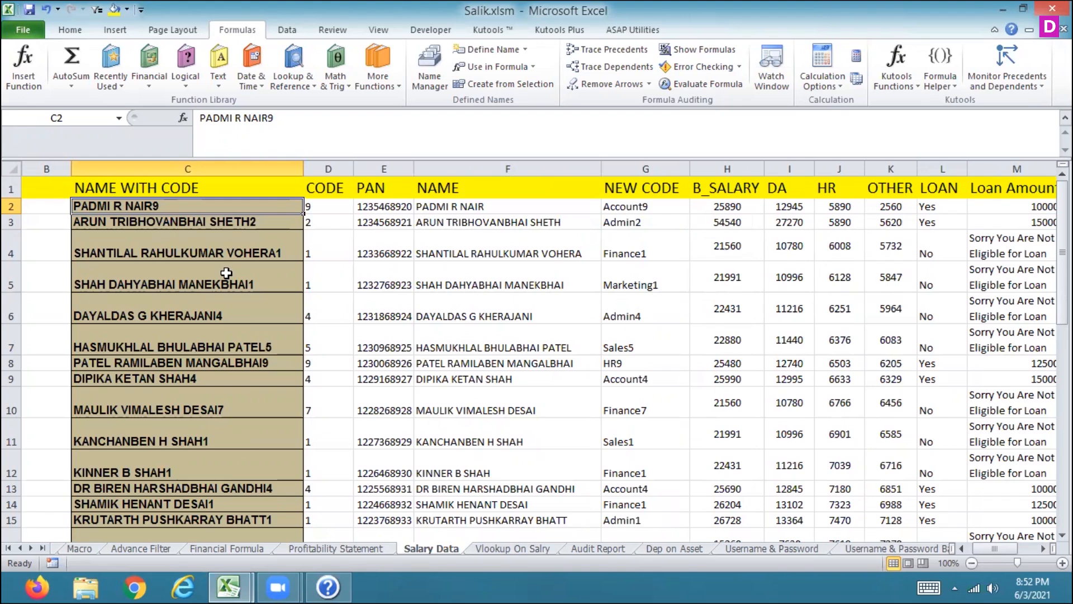
Step: Step through the first employee row to examine the formulas behind the Code, Name and New Code cells
key(Right)
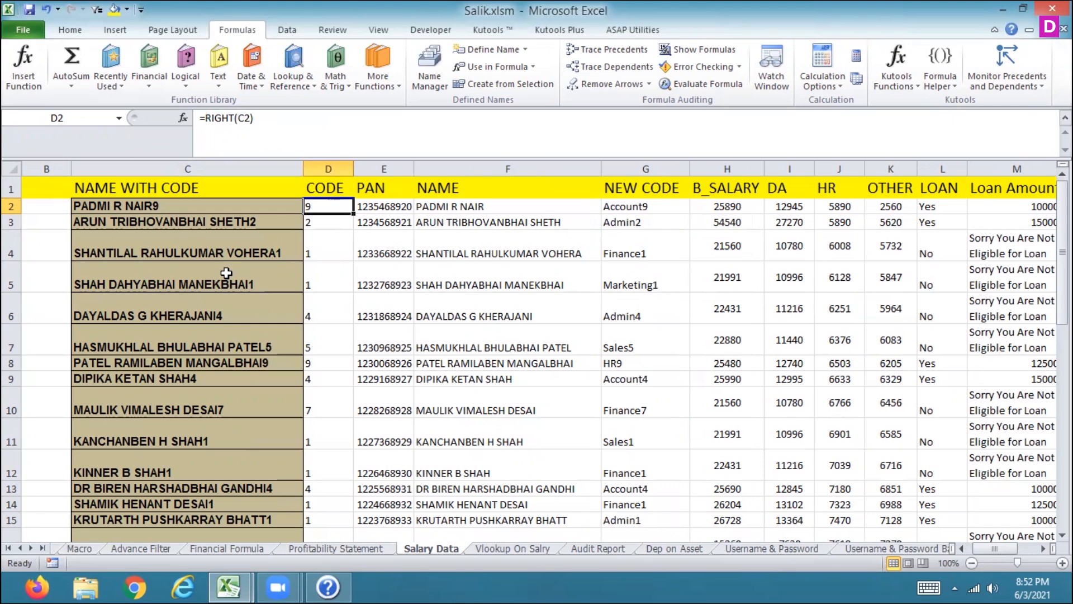
key(Right)
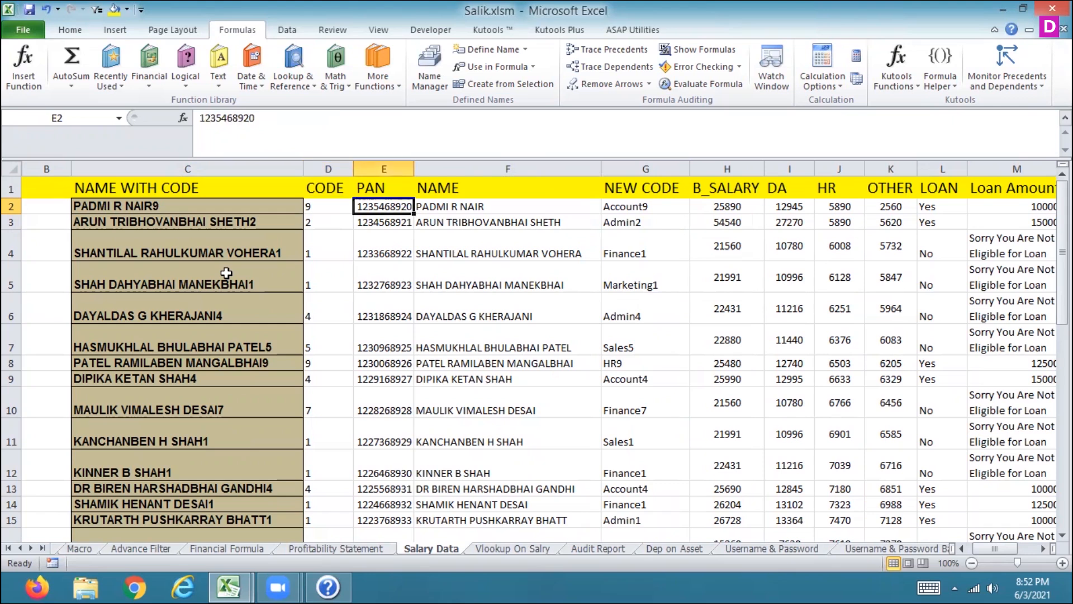
key(Right)
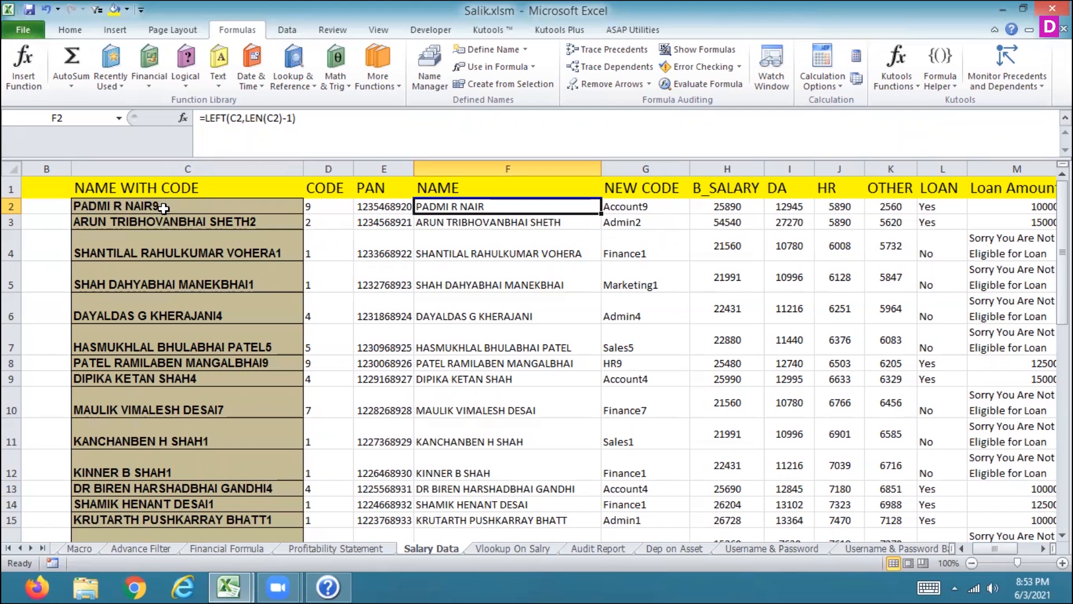
click(163, 207)
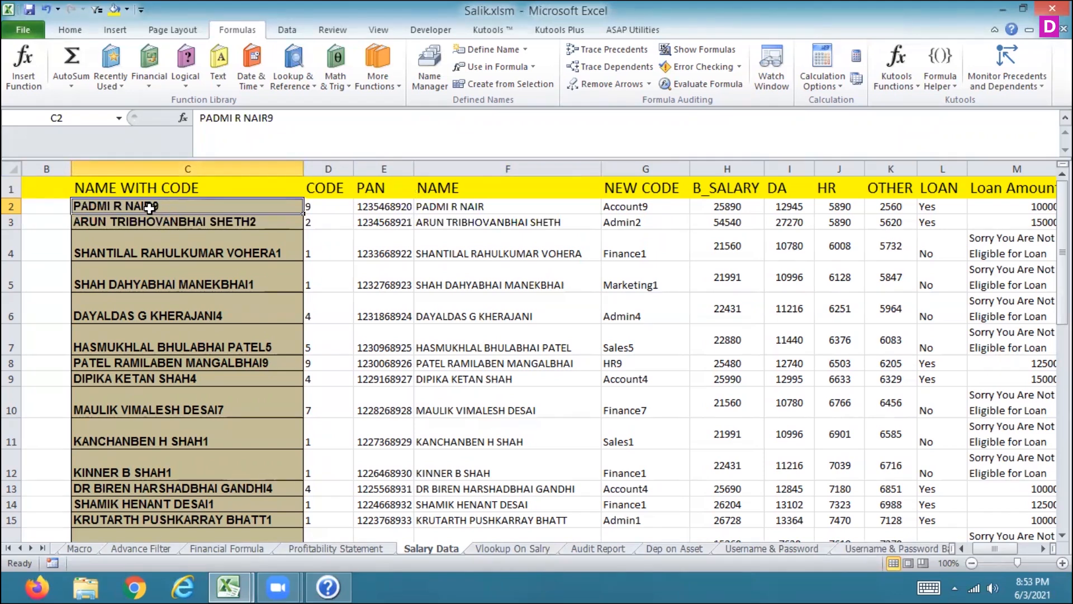
key(Right)
key(Right)
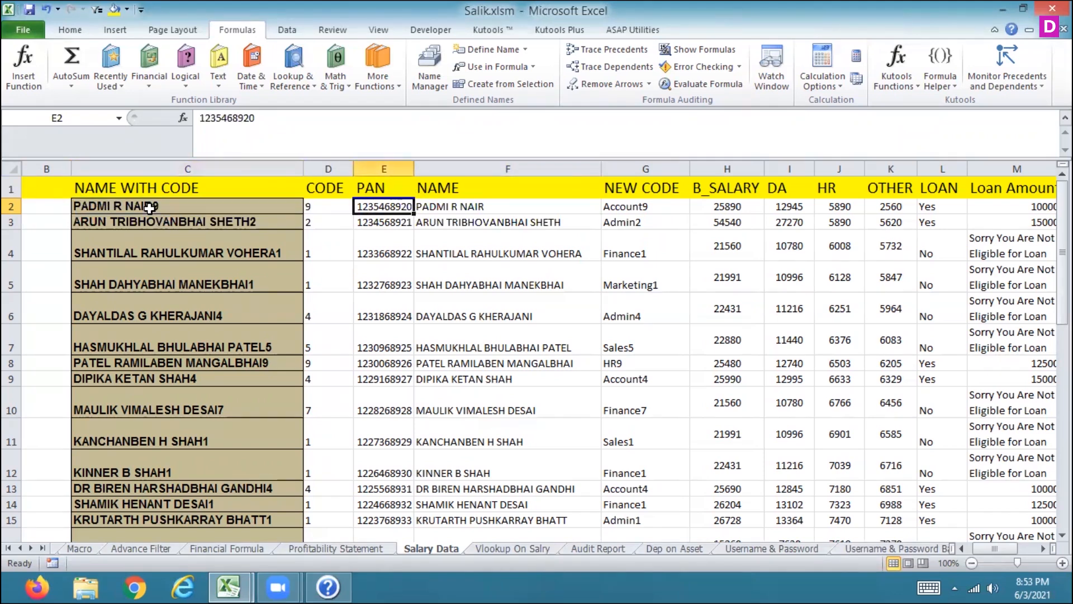
key(Left)
key(Left)
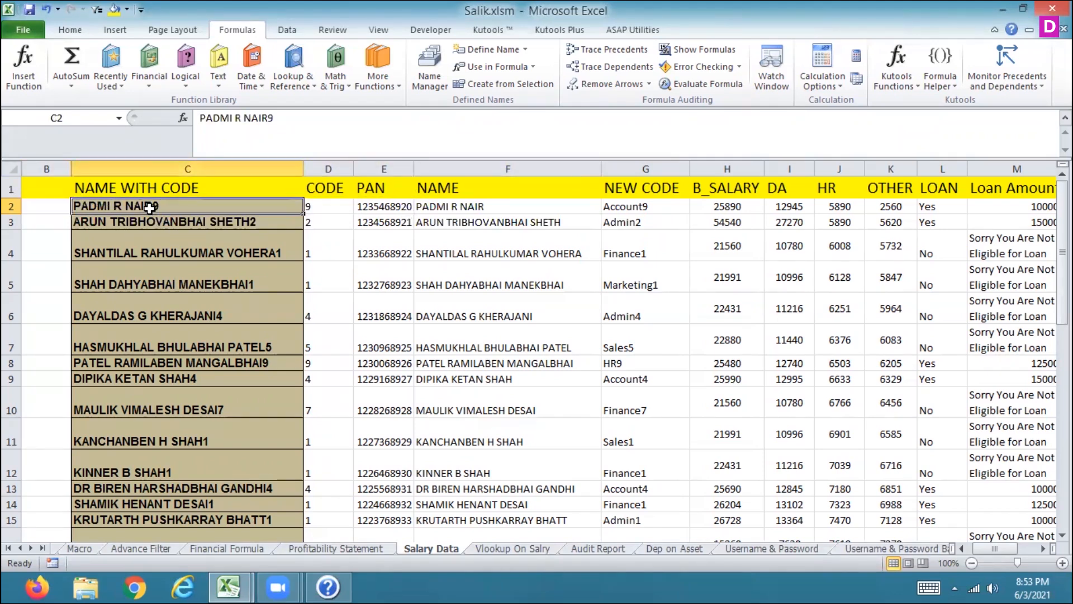
click(500, 210)
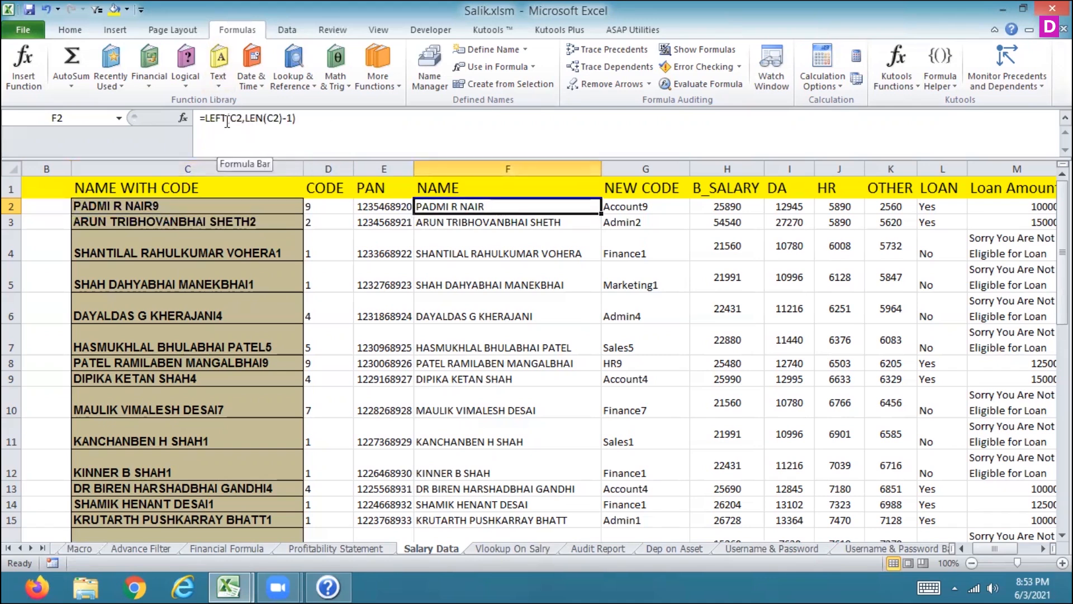
click(633, 210)
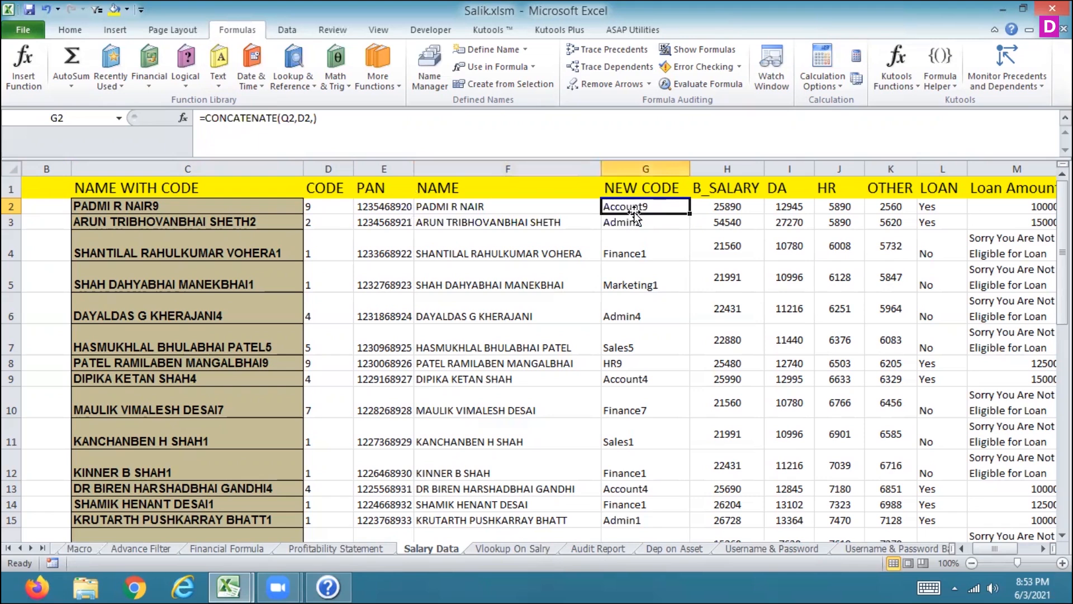
key(Left)
key(Left)
key(Left)
key(Left)
key(Right)
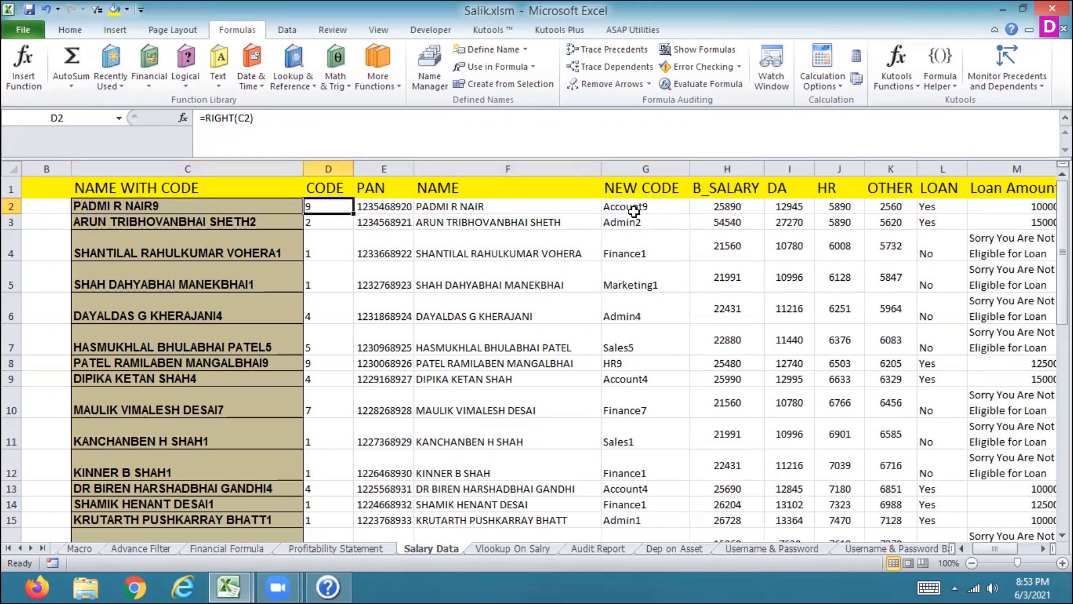
key(Right)
key(Right)
key(Right)
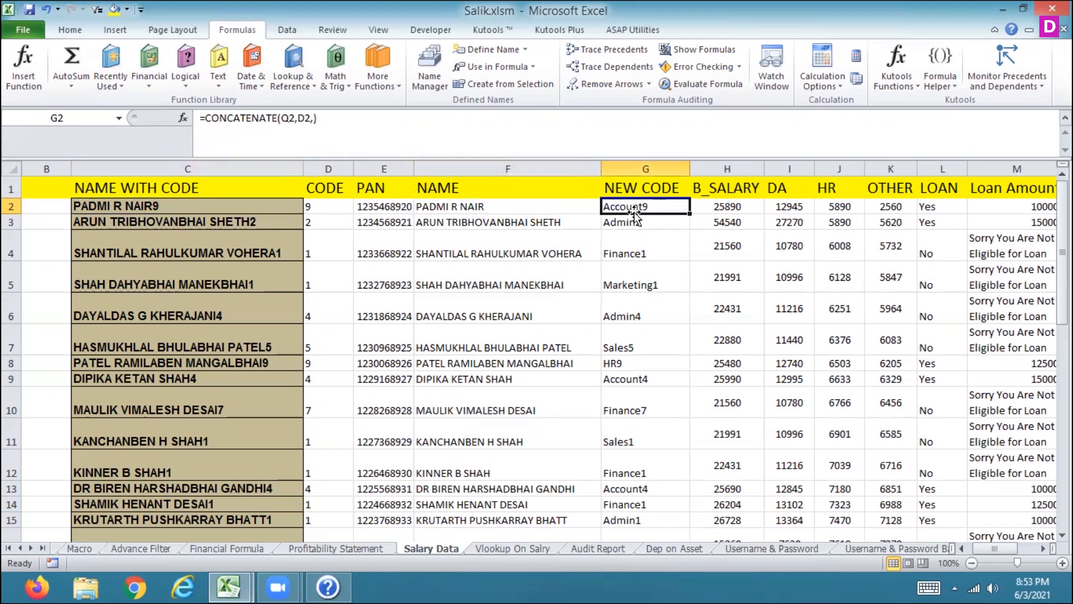
Step: Continue along the first employee row through the salary, Loan and Loan Amount cells to review their formulas
key(super+c)
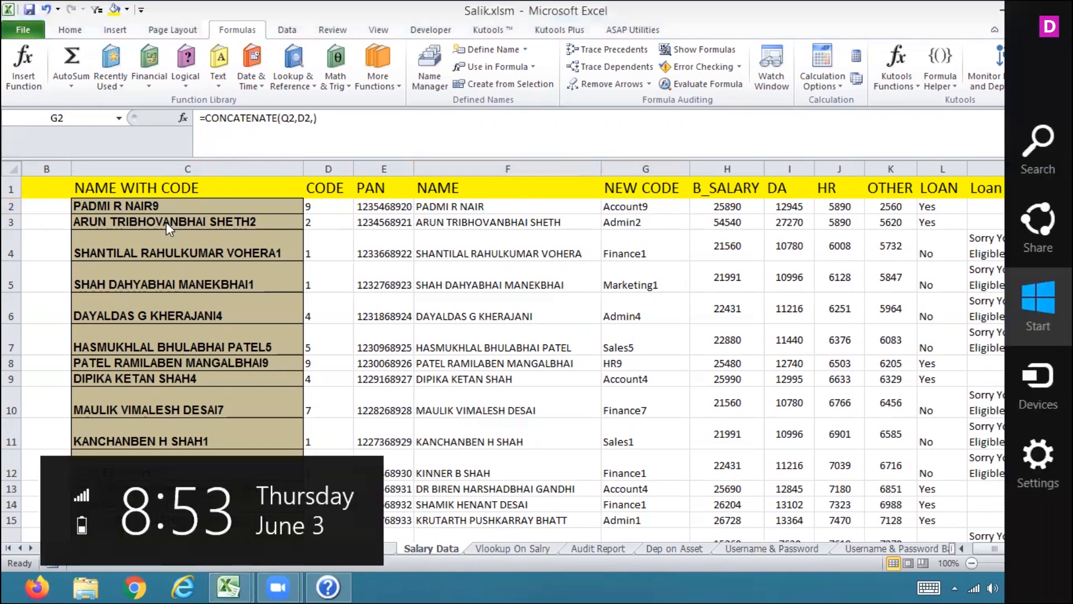
click(171, 204)
key(Right)
key(Right)
key(Right)
key(Right)
key(Right)
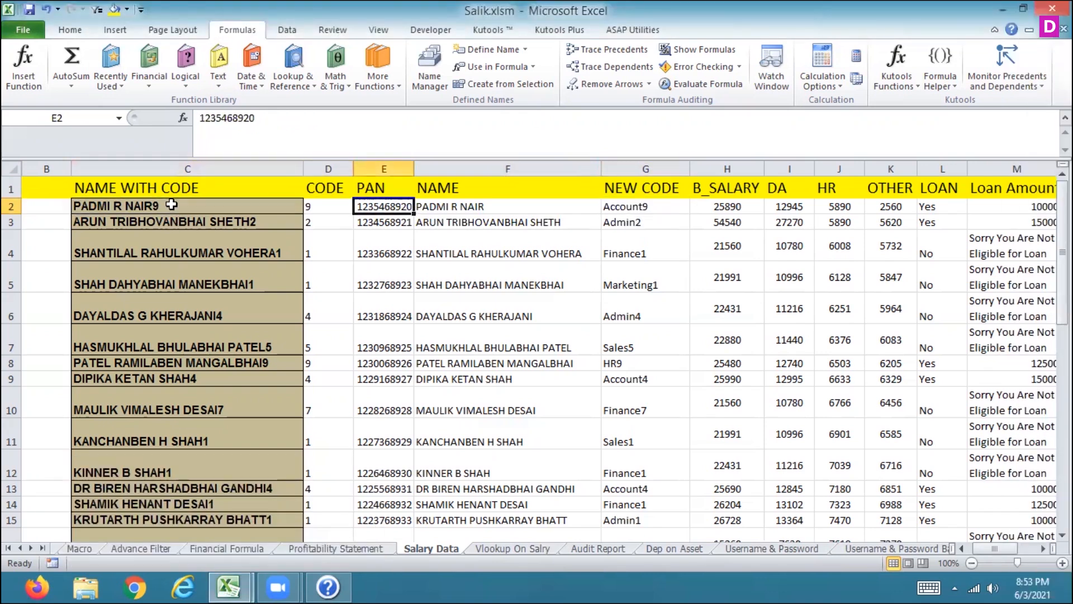
key(Left)
key(Right)
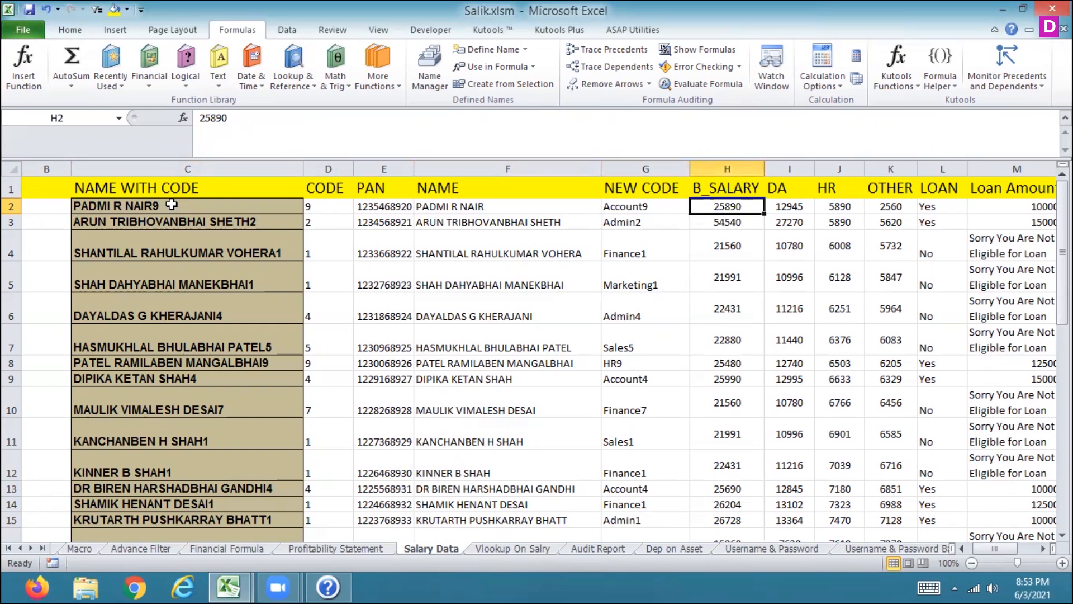
key(Right)
key(Right)
key(Right)
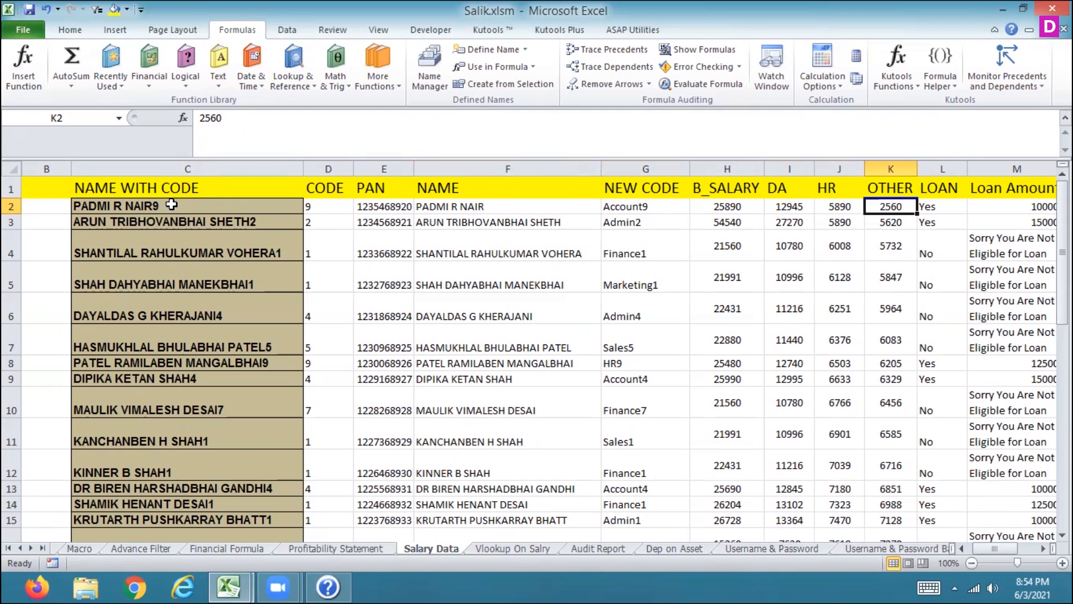
key(Right)
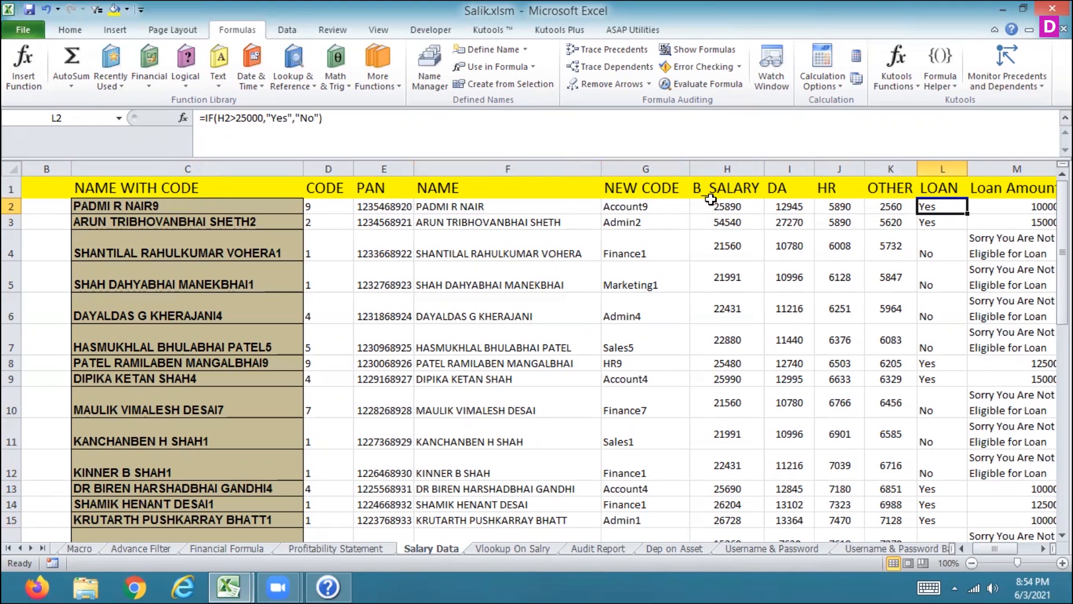
key(Right)
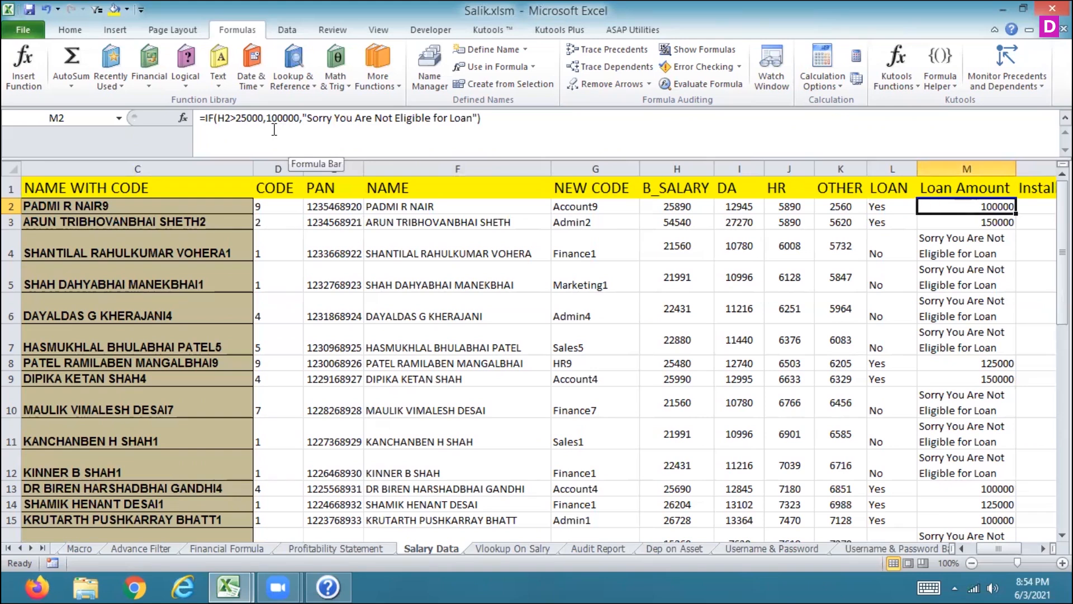
Step: Fill the Loan Amount IF formula from the first employee row down the entire column
key(Down)
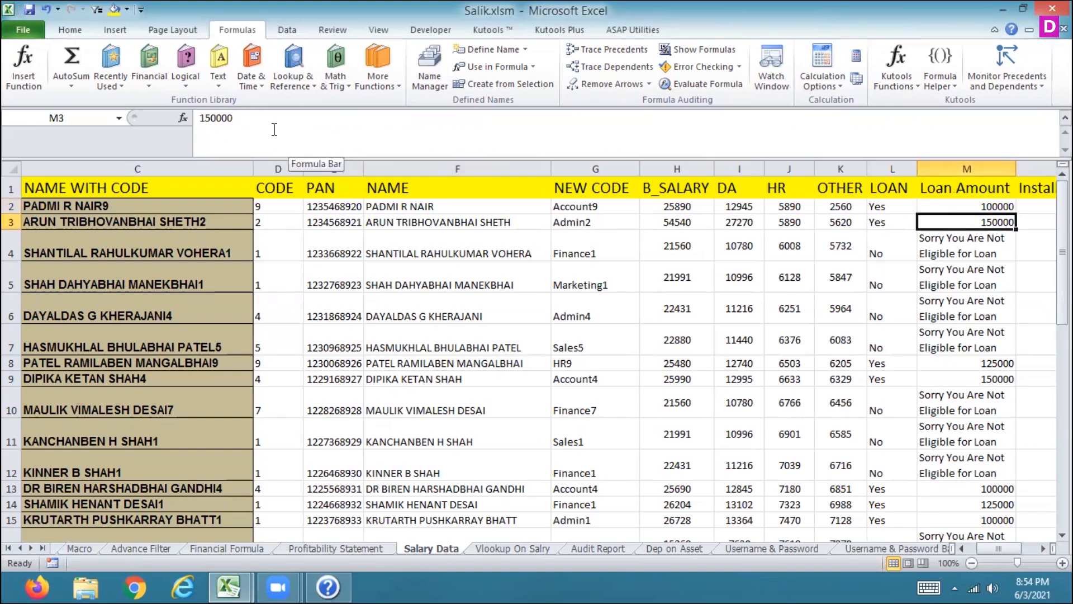
key(Up)
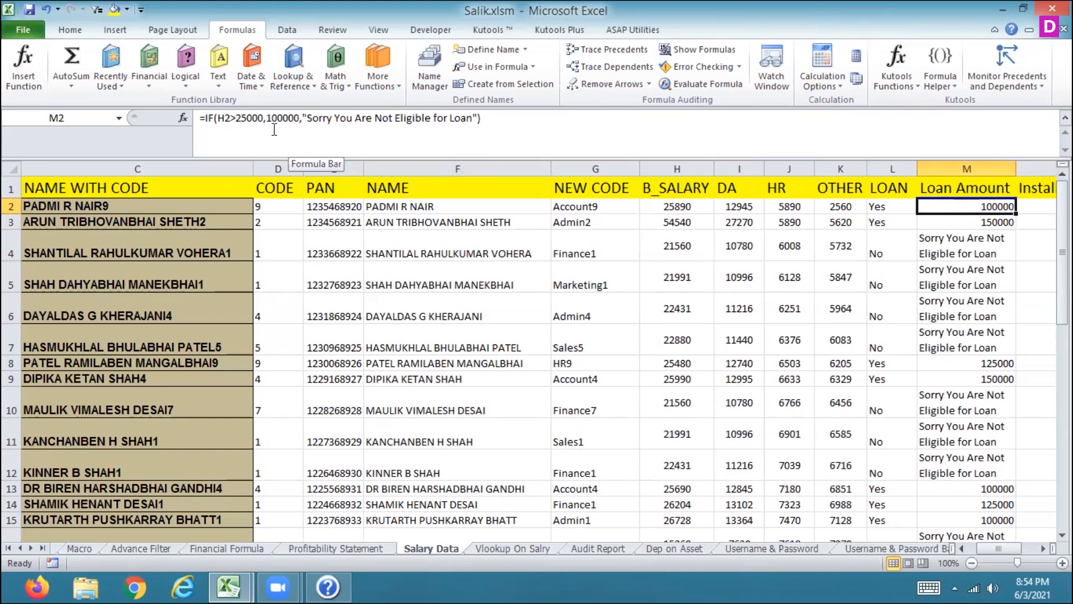
key(Down)
key(Up)
double_click(1016, 213)
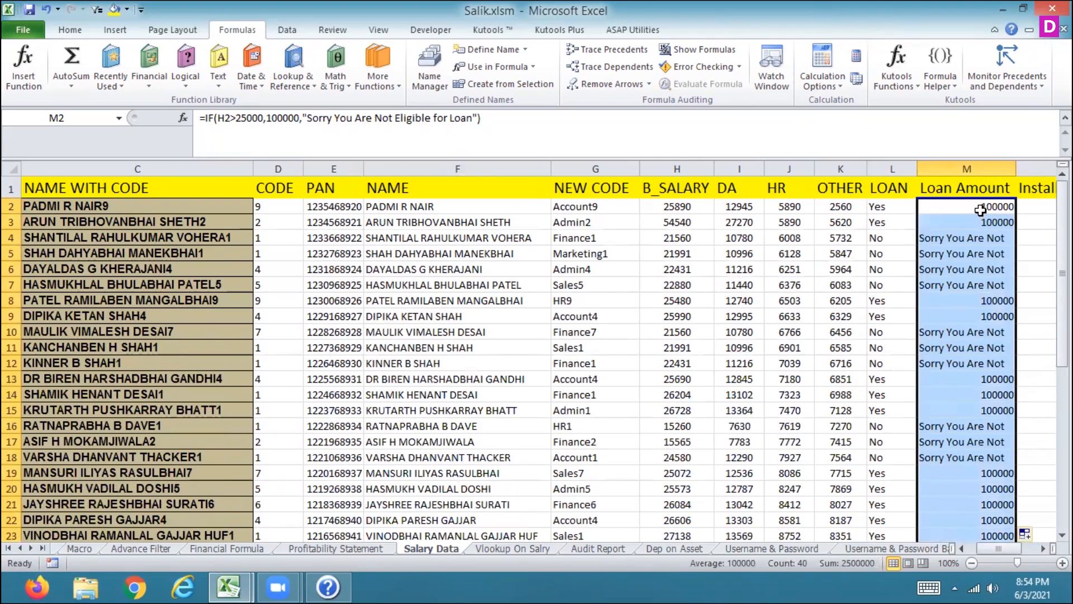
Step: Move through the DA, Loan and Loan Amount cells in the rows below to check the filled formulas
click(980, 210)
key(Down)
key(Down)
key(Left)
key(Left)
key(Left)
key(Left)
key(Left)
key(Left)
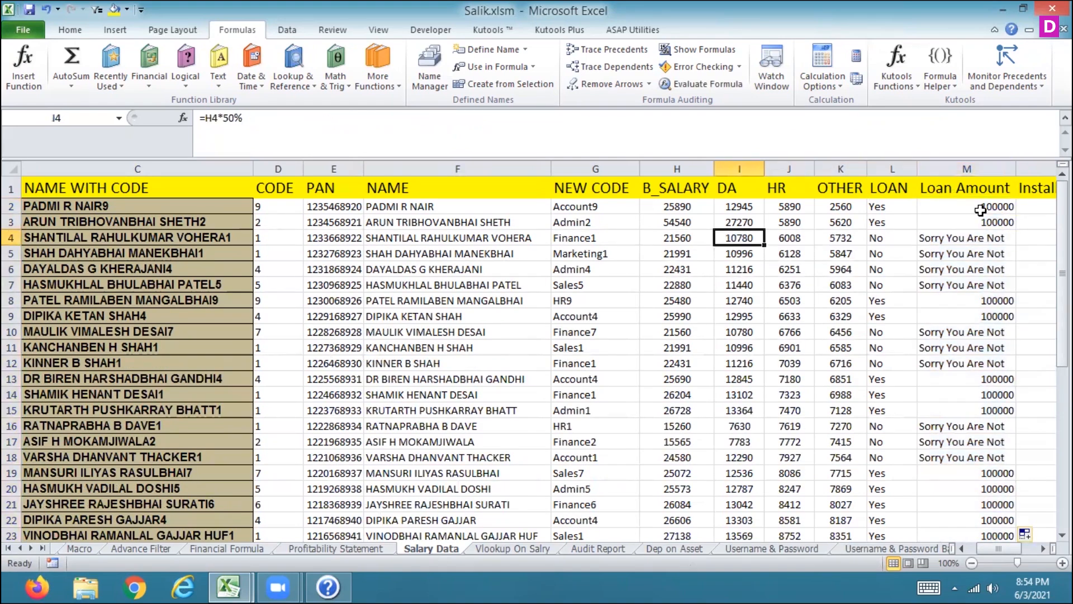
key(Right)
key(Right)
key(Right)
key(Right)
key(Right)
key(Right)
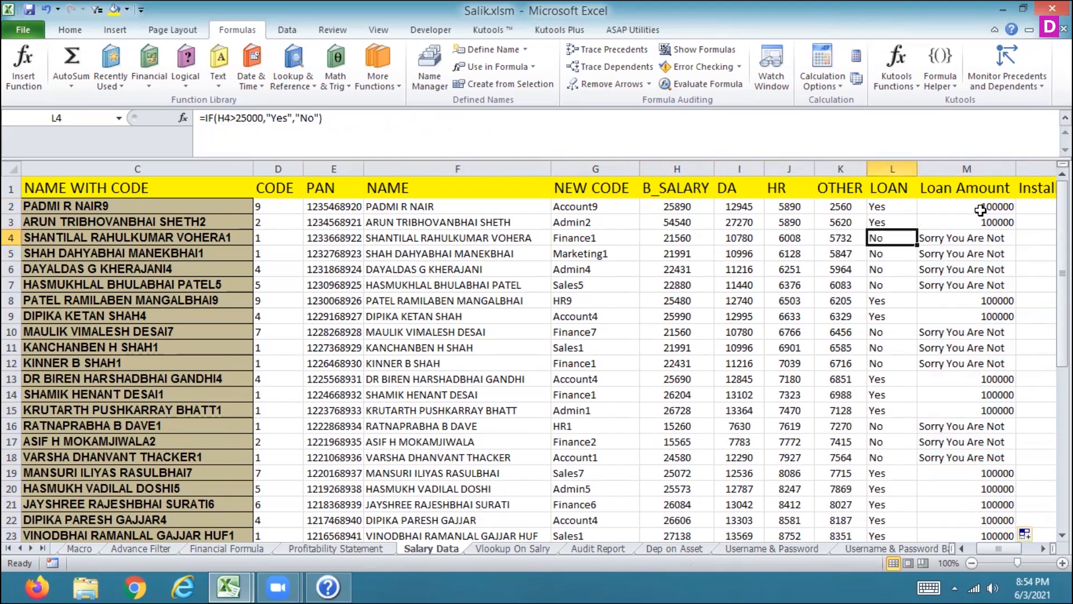
key(Down)
key(Down)
key(Down)
key(Up)
key(Up)
key(Up)
key(Up)
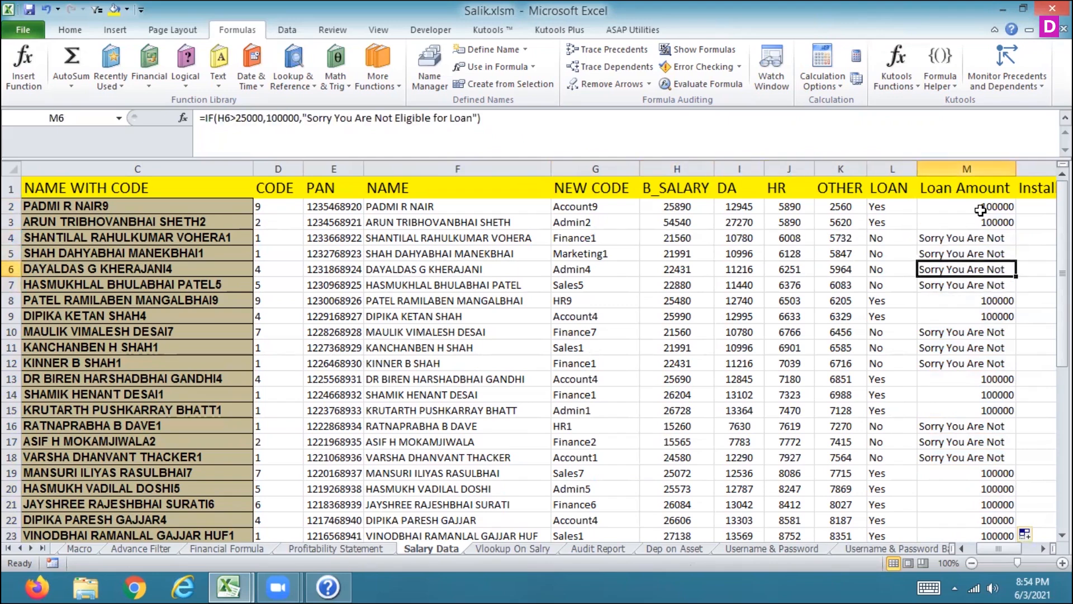
key(Up)
key(Right)
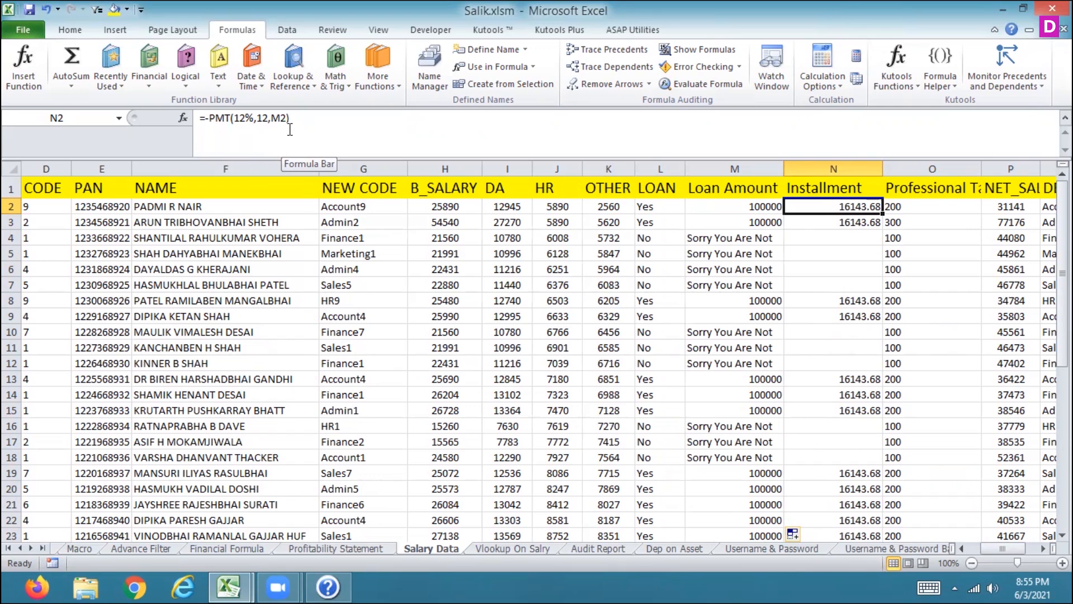
key(Down)
key(Down)
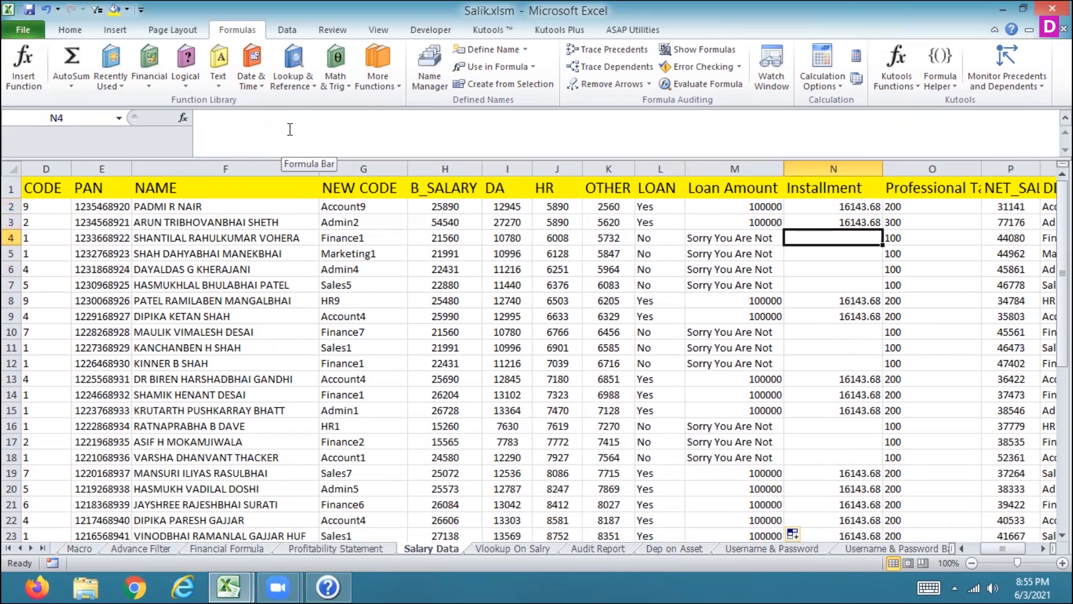
text(=PMT)
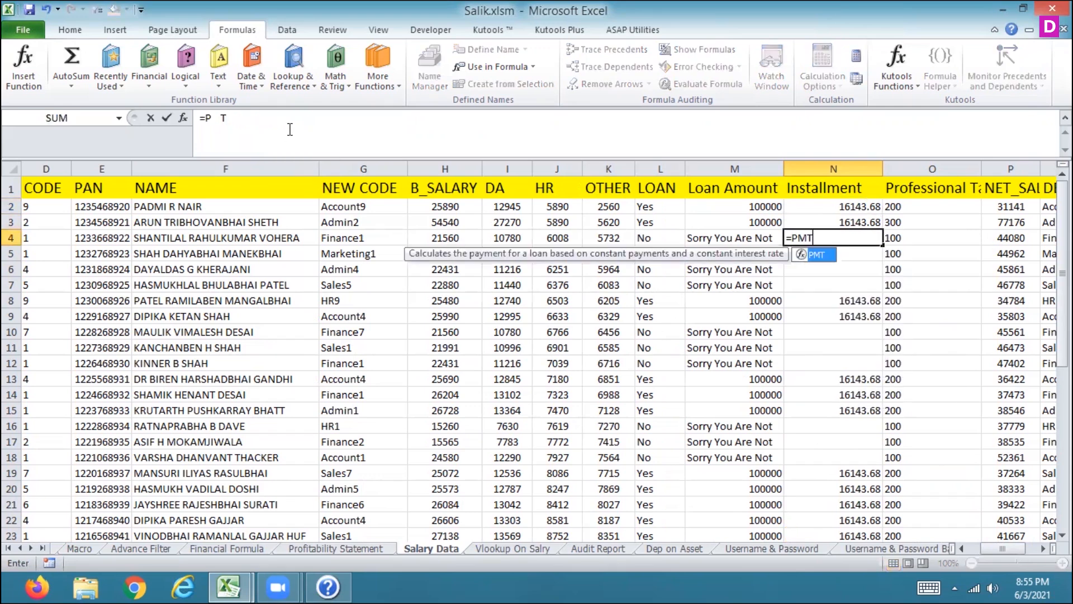
text(()
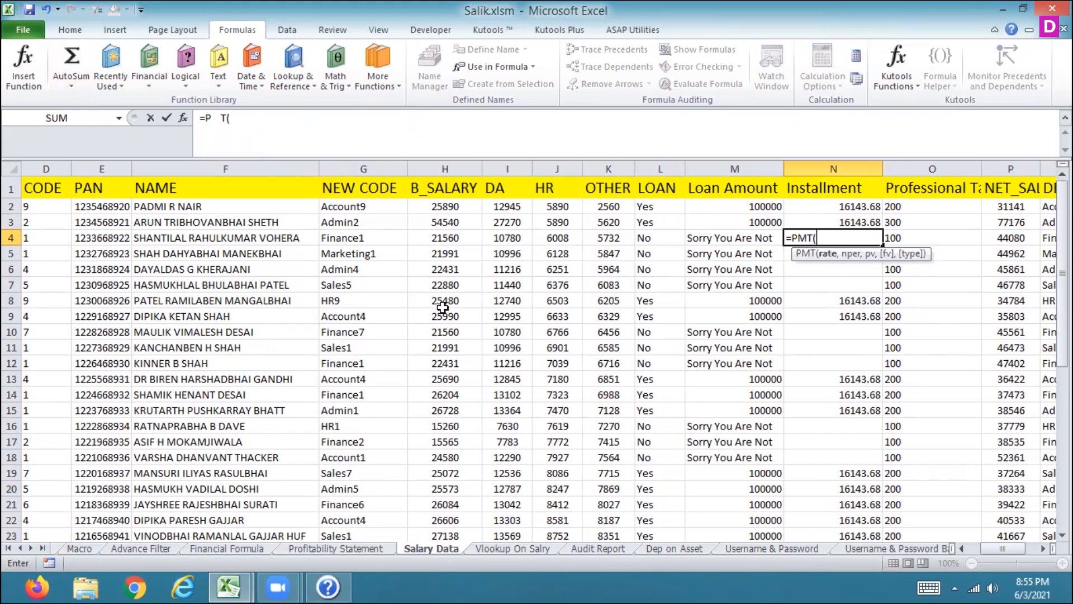
text(12%,)
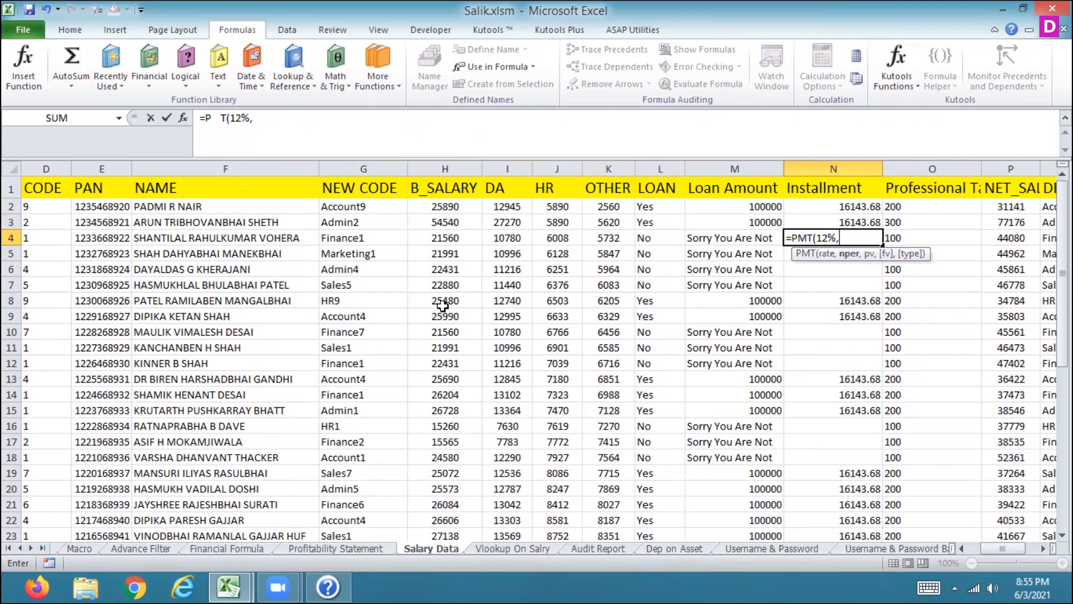
text(12,)
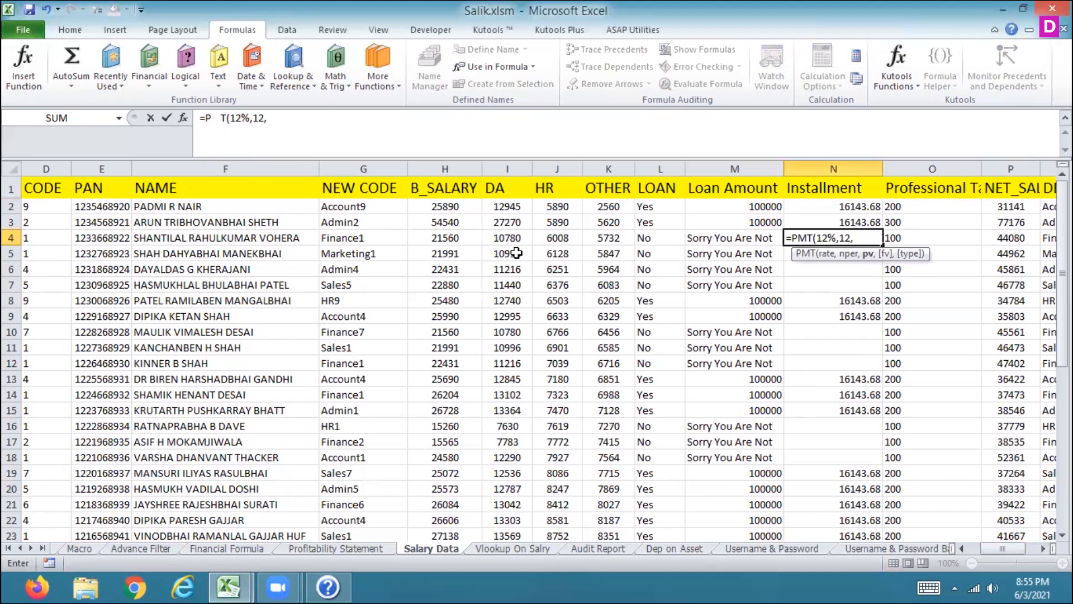
key(Escape)
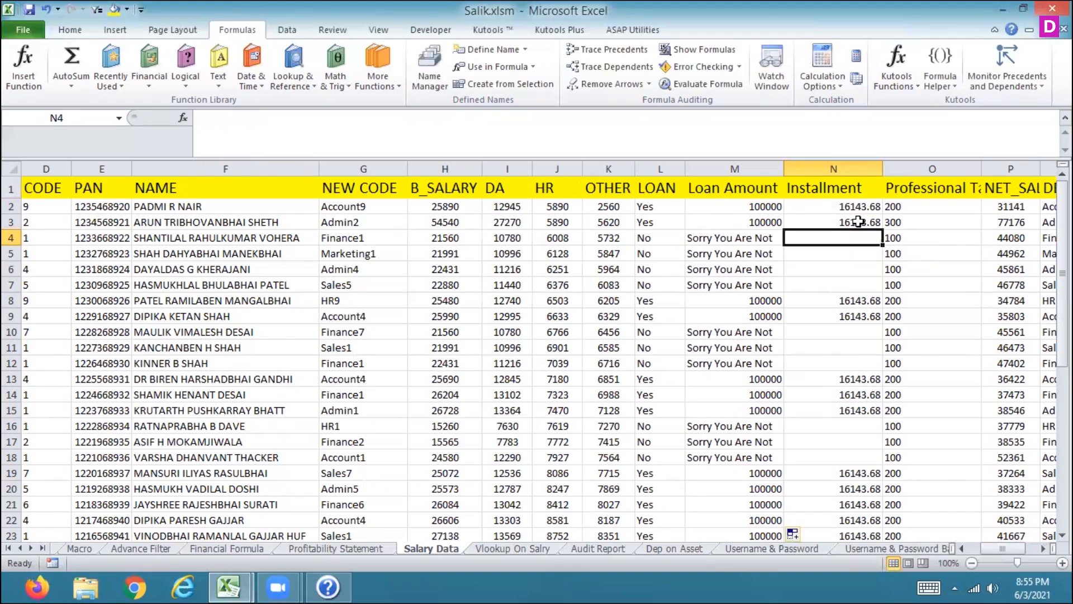
Step: Return to the first employee's Installment cell to examine its PMT formula
click(859, 222)
key(Up)
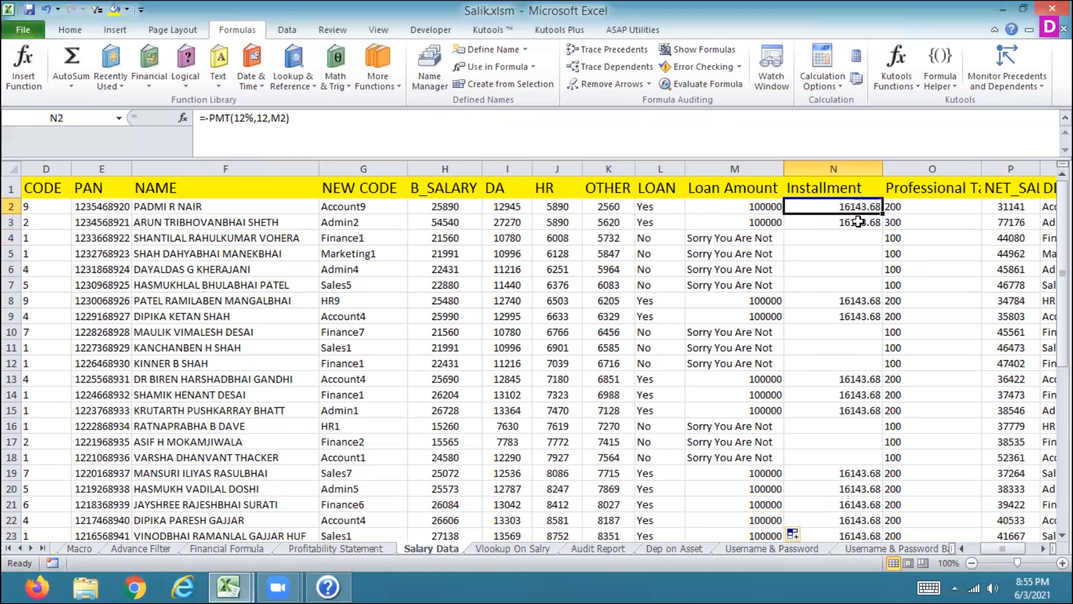
Step: Move up and down the Installment column to check the PMT results in the first rows
key(Down)
key(Down)
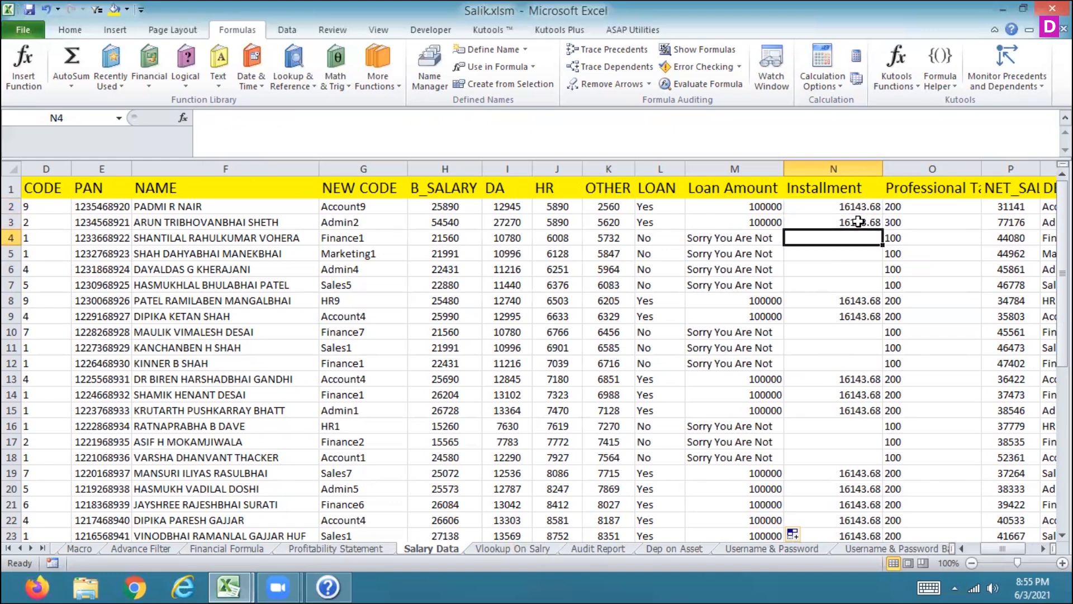
key(Up)
key(Up)
key(Down)
key(Down)
key(Left)
key(Right)
key(Up)
key(Down)
key(Up)
key(Up)
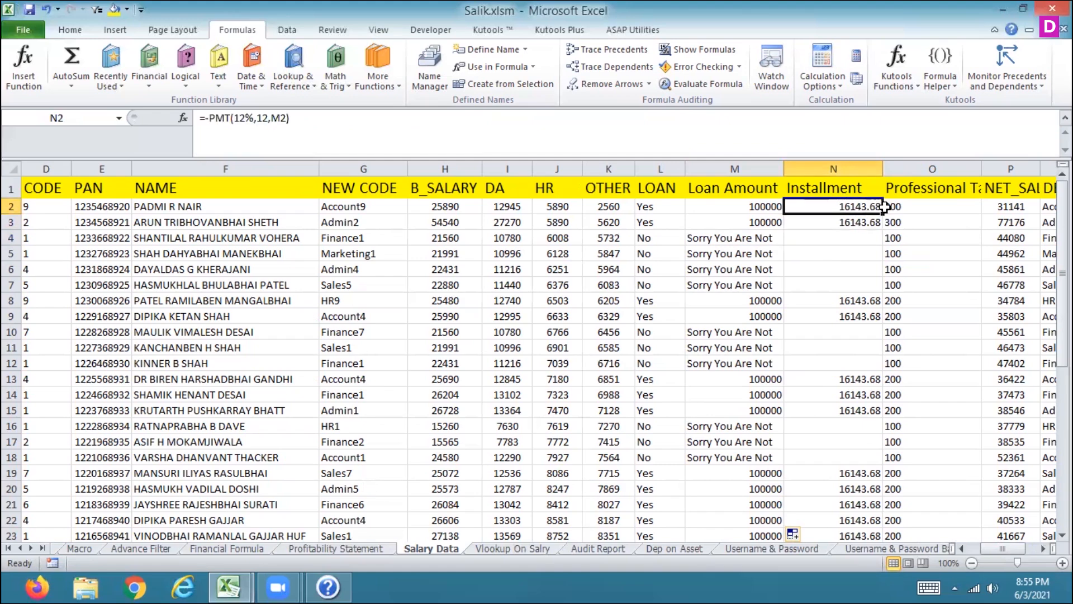
Step: Try to fill the Installment PMT formula down into the next four rows, then undo the fill
drag(882, 214, 882, 288)
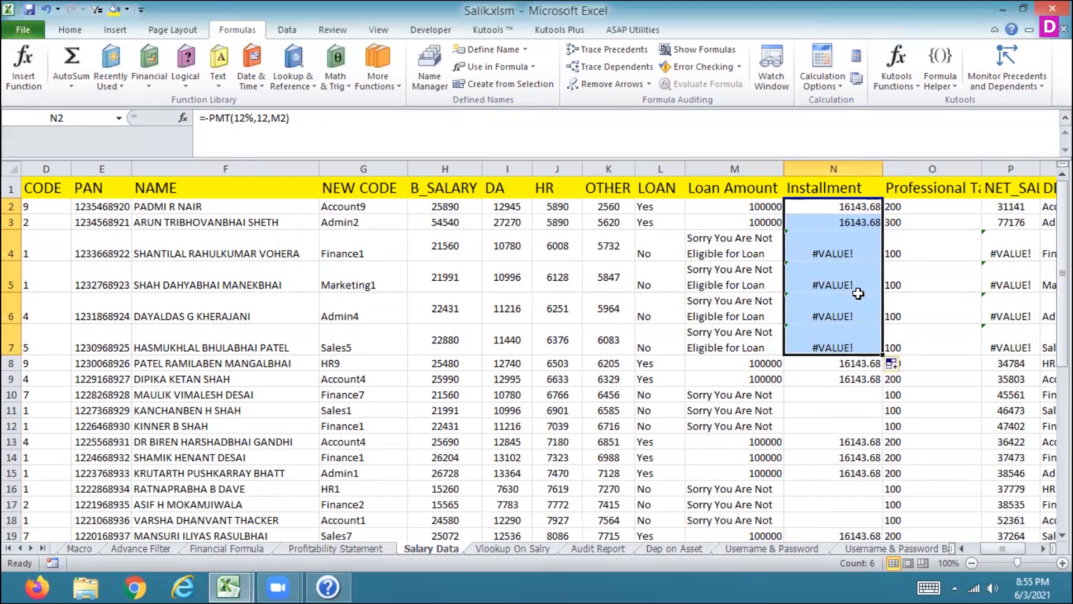
key(ctrl+z)
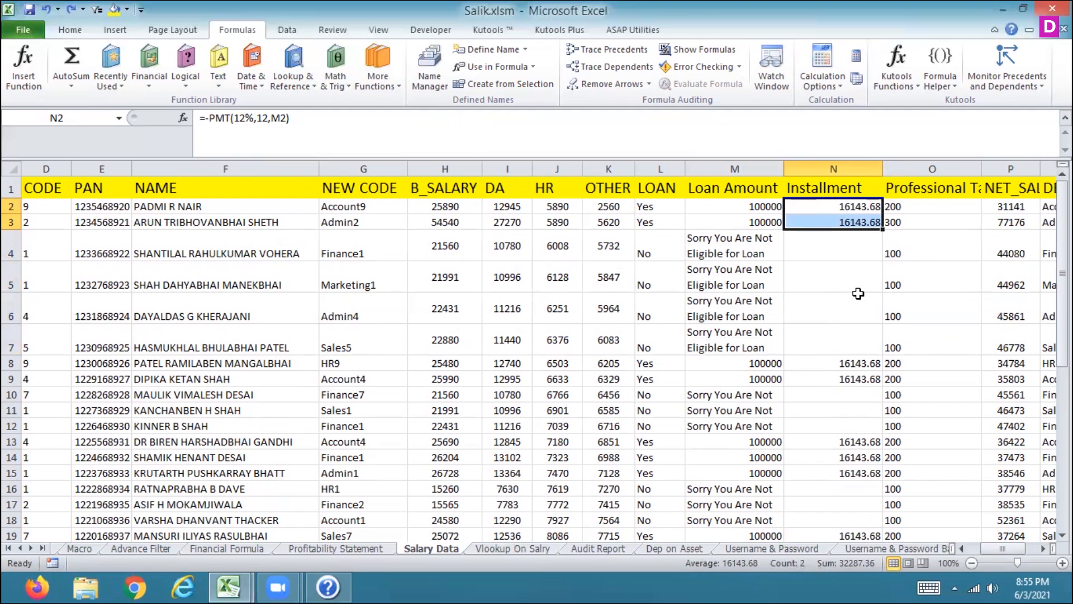
Step: Move along the first employee row to review the Professional Tax, Net Salary, DA, Loan and Installment formulas
key(Right)
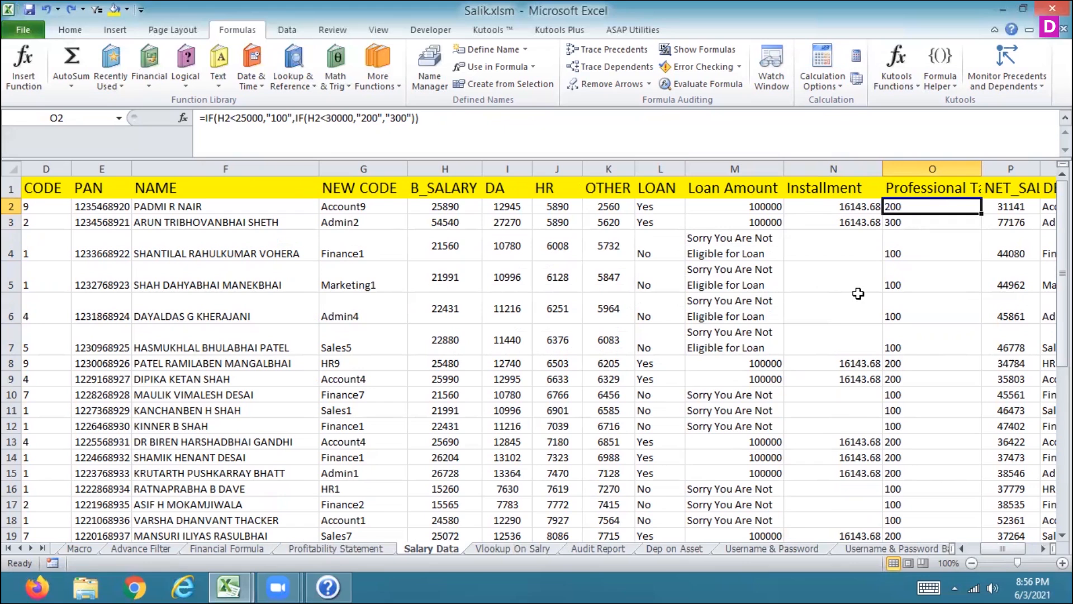
key(Right)
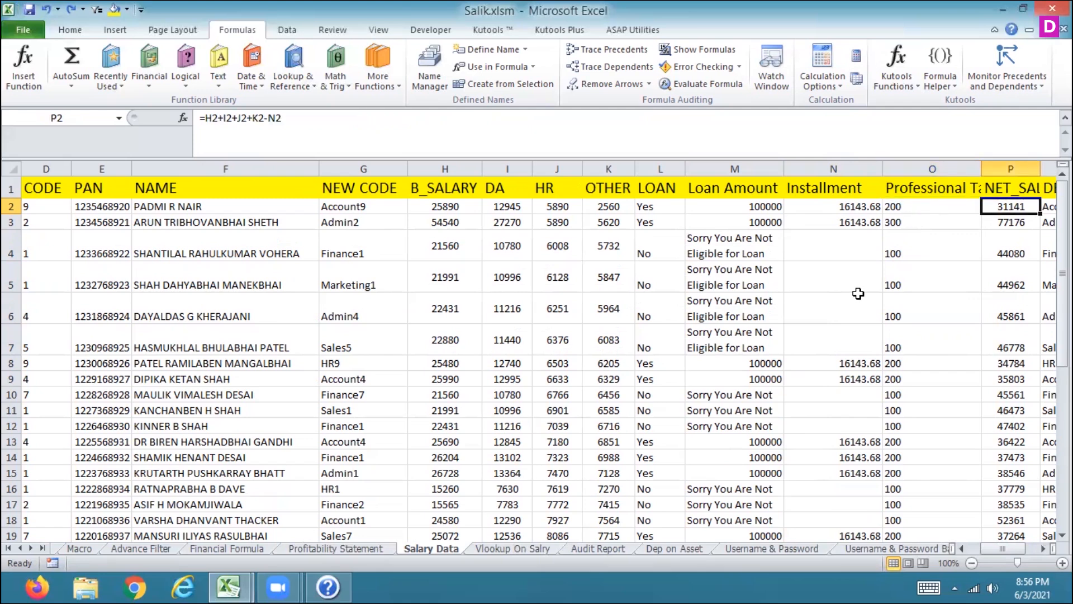
key(Left)
key(Left)
key(Left)
key(Left)
key(Left)
key(Left)
key(Left)
key(Left)
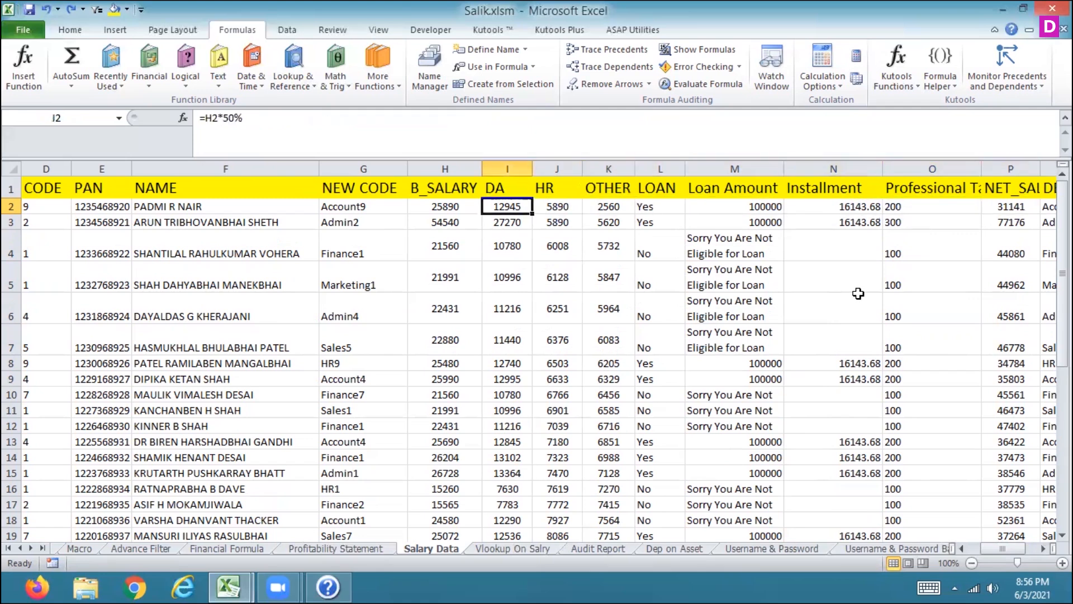
key(Right)
key(Right)
key(Right)
key(Right)
key(Right)
key(Right)
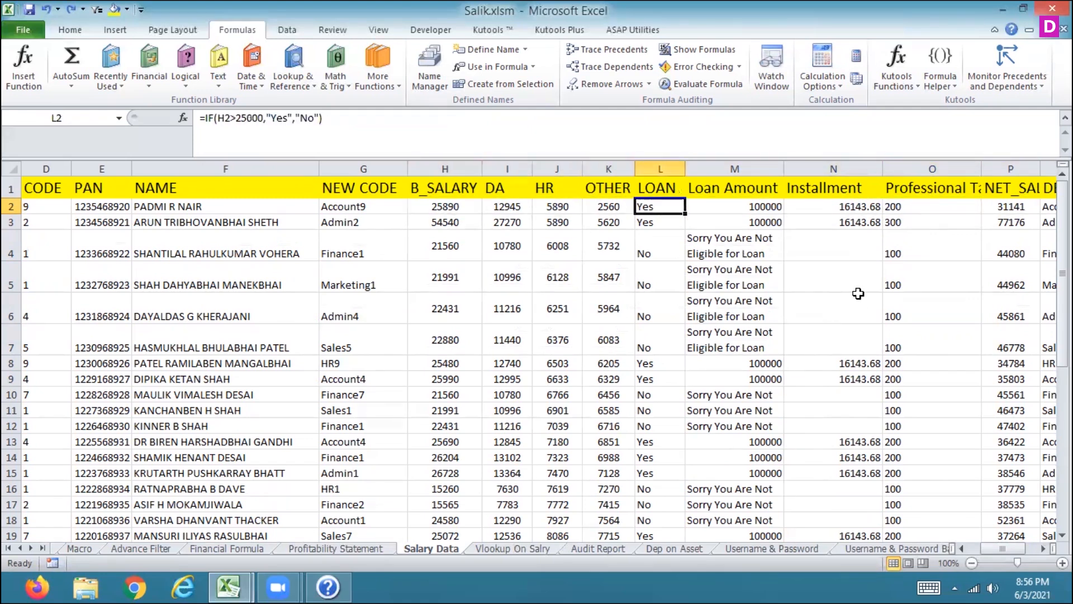
key(Right)
key(Right)
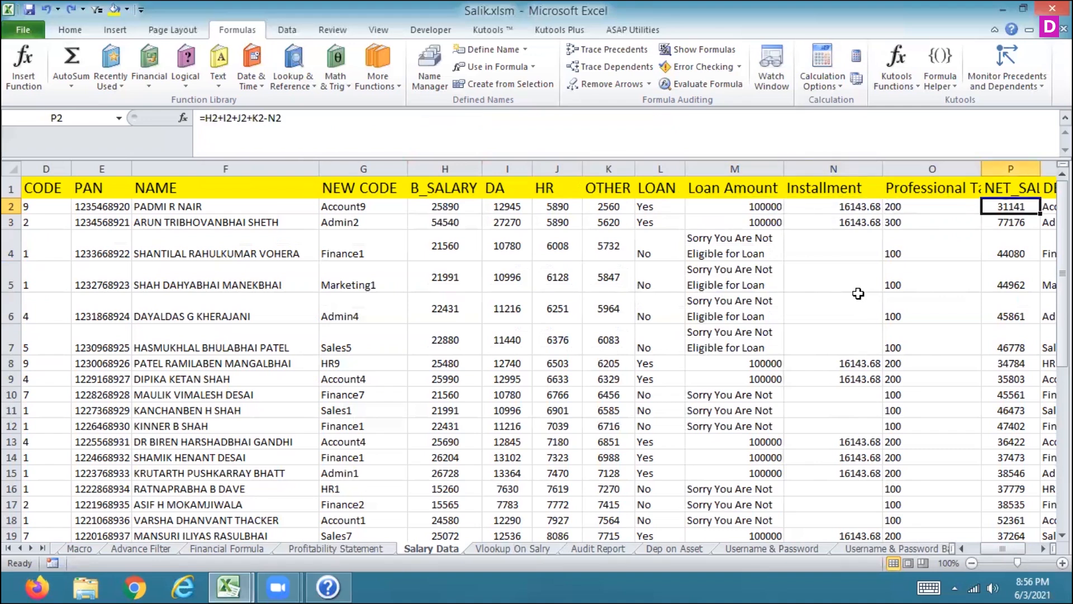
key(Left)
key(Left)
key(Left)
key(Right)
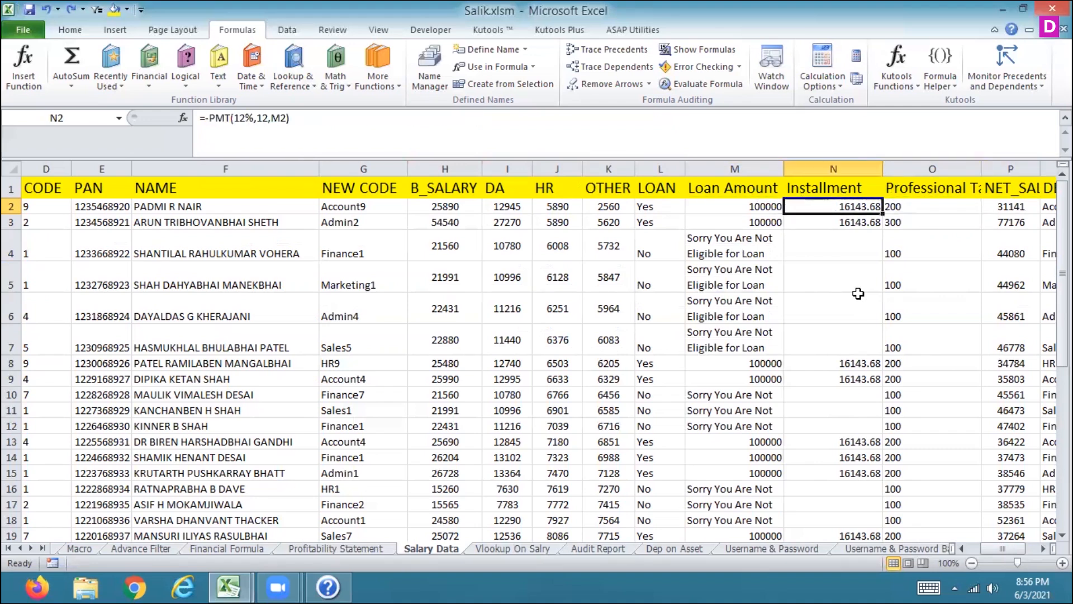
key(Left)
key(Left)
key(Left)
key(Left)
key(Left)
key(Left)
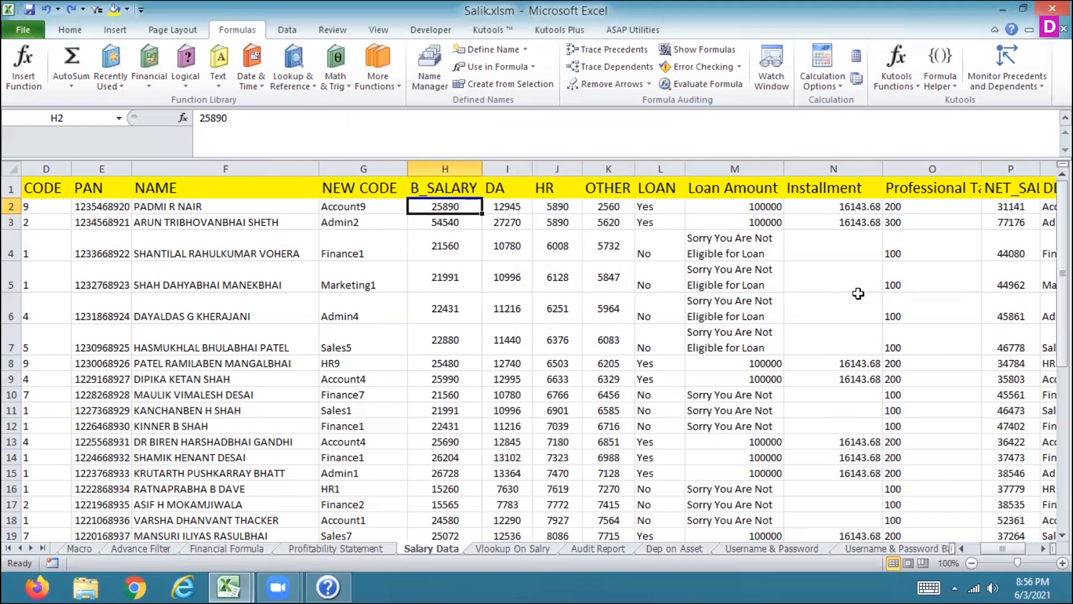
key(Right)
key(Right)
key(Right)
key(Right)
key(Right)
key(Right)
key(Right)
key(Right)
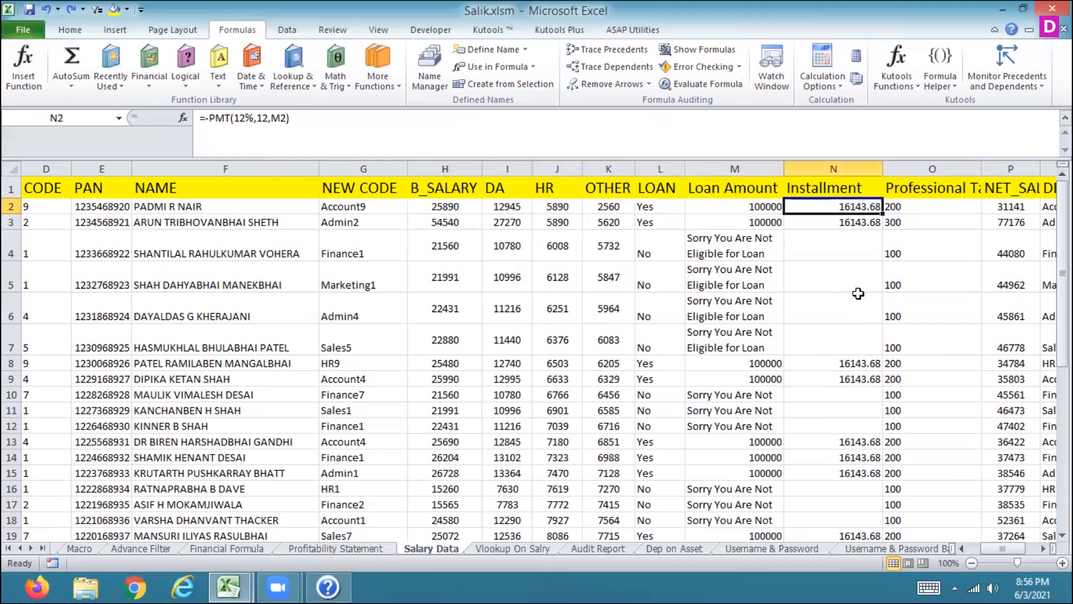
key(Right)
key(Right)
key(Left)
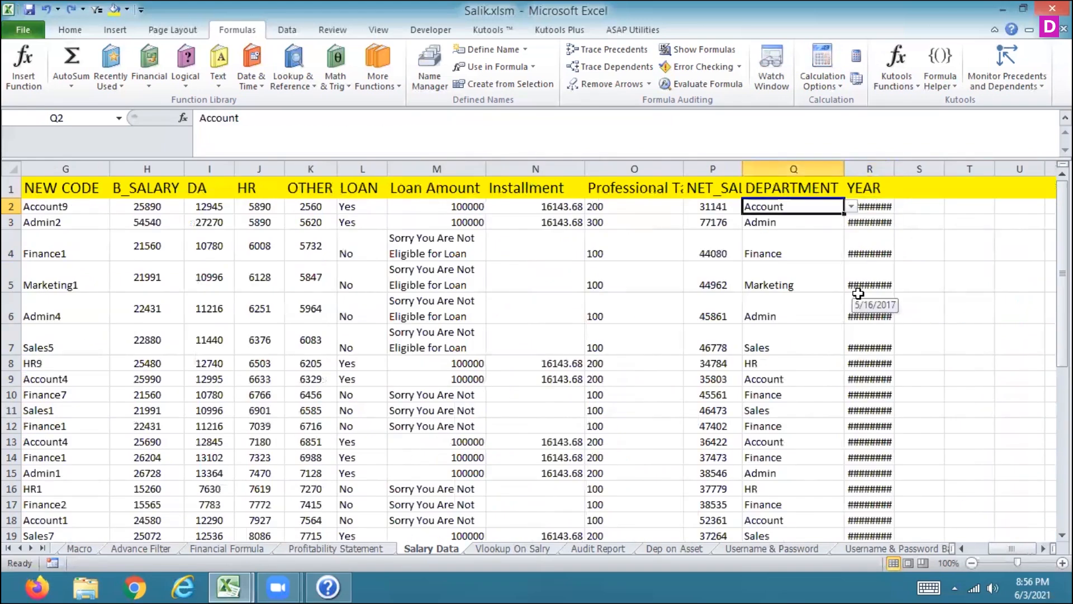
key(Left)
key(Left)
key(Left)
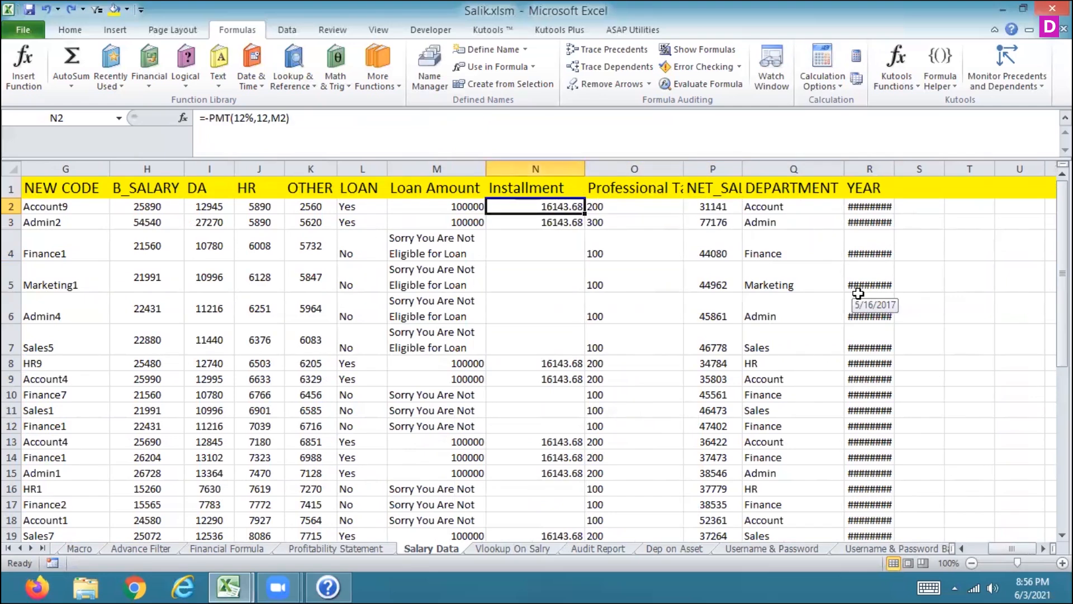
key(Right)
key(Right)
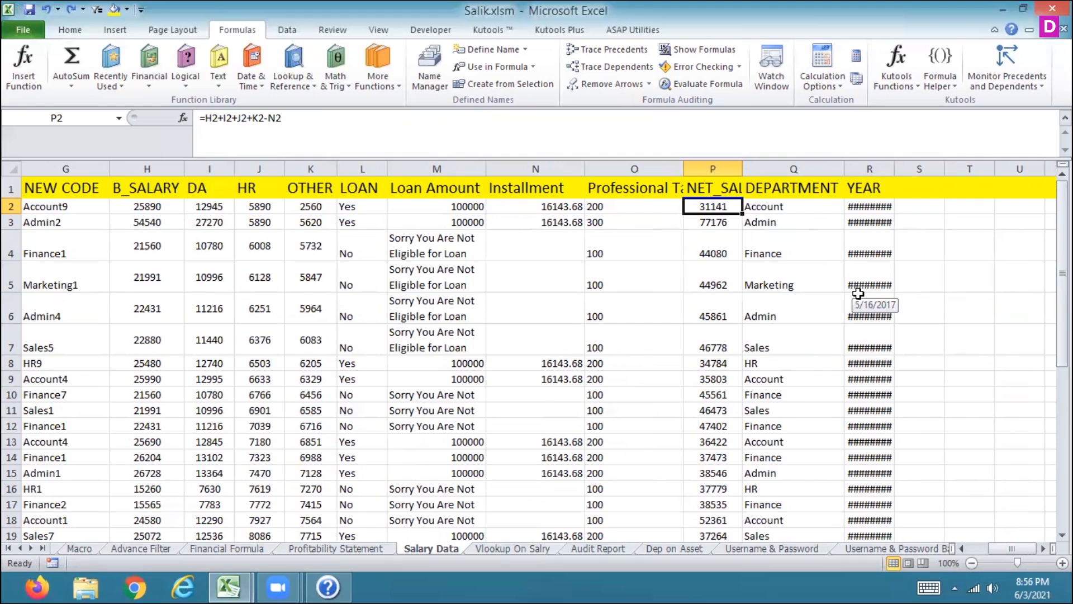
key(Right)
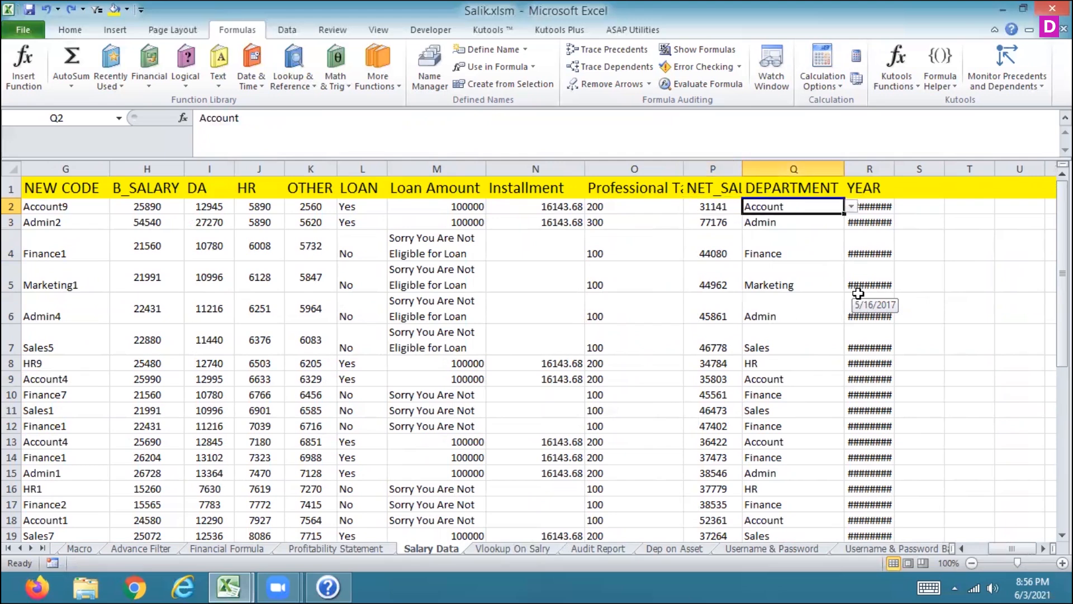
Step: Open the first employee's Department dropdown list and close it without choosing an entry
click(851, 206)
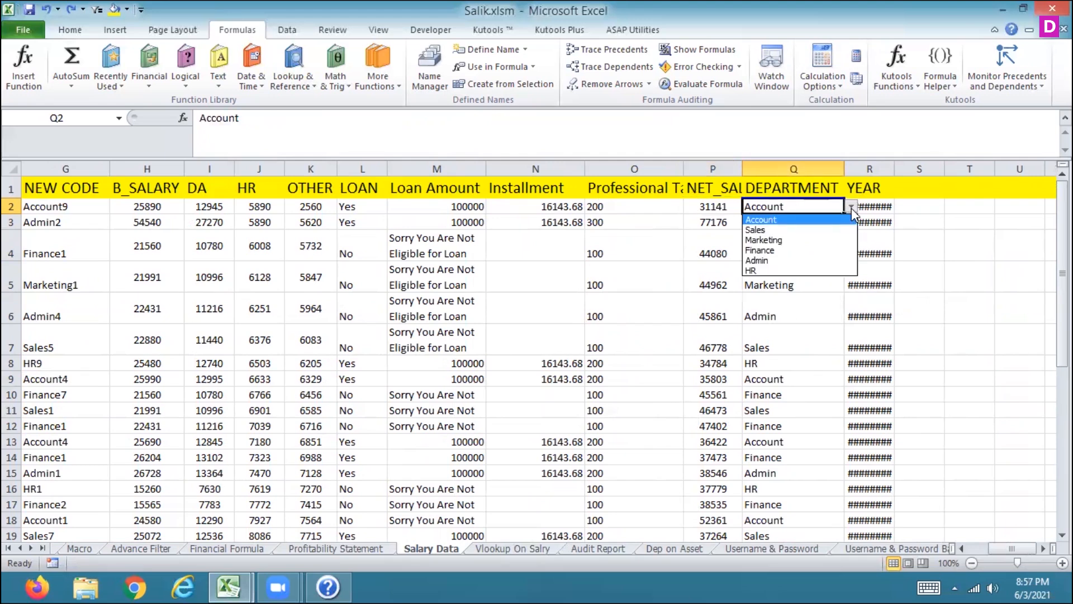
click(851, 206)
click(877, 207)
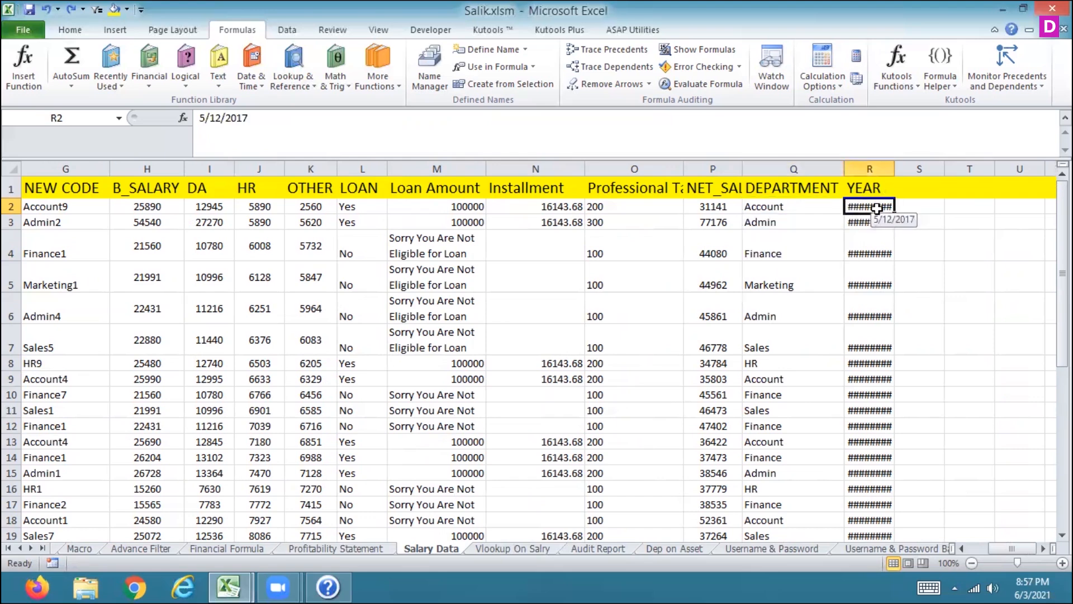
Step: Move across the first employee row through Name, New Code, Code and DA cells to review their formulas
key(Left)
key(Left)
key(Left)
key(Left)
key(Left)
key(Left)
key(Left)
key(Left)
key(Left)
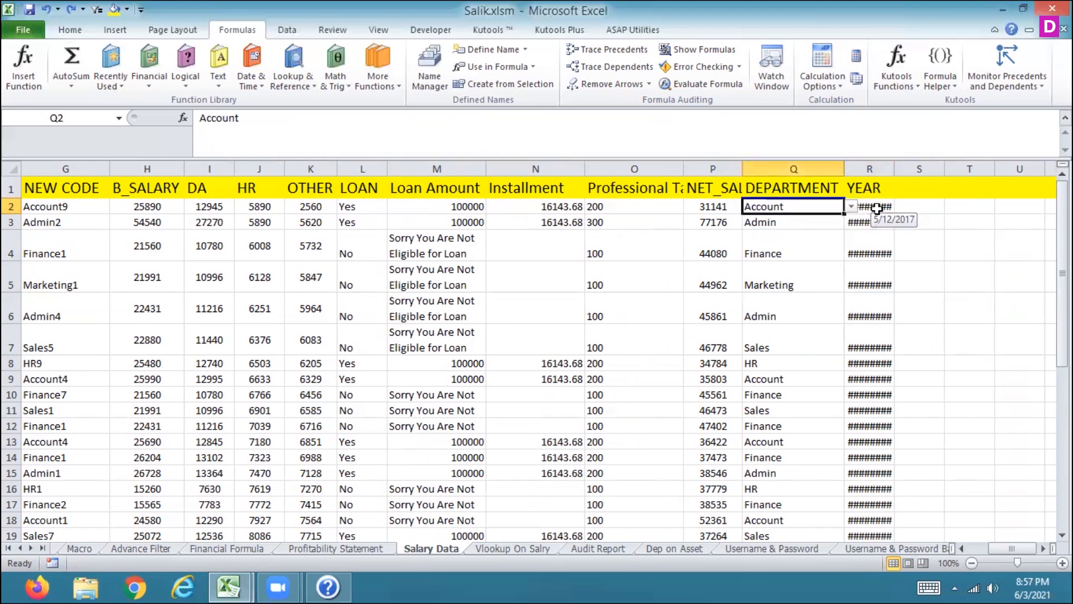
key(Left)
key(Left)
key(Left)
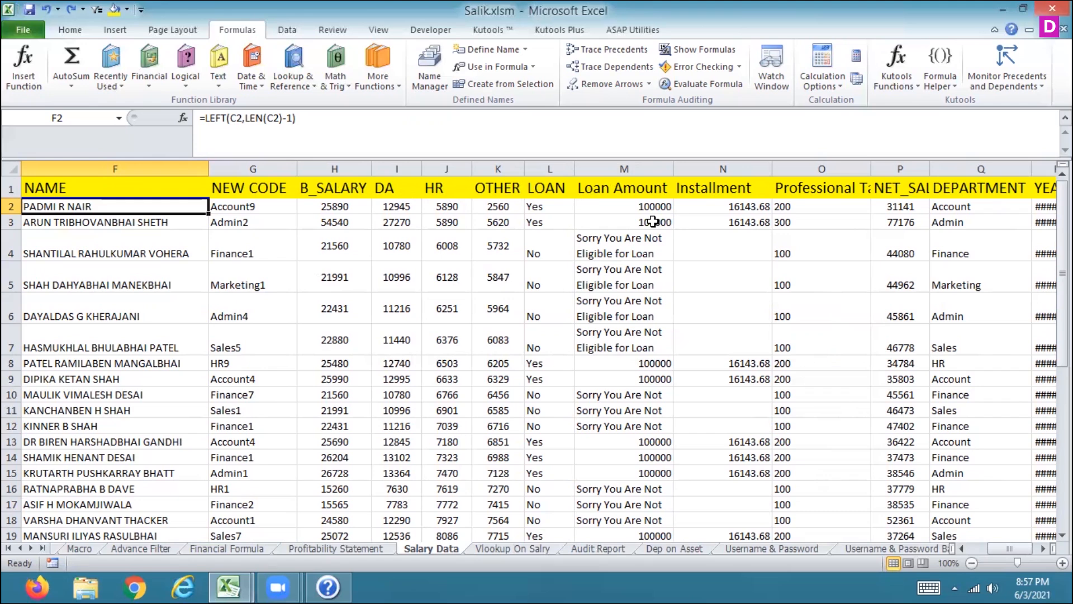
key(Right)
key(Right)
key(Right)
key(Right)
key(Right)
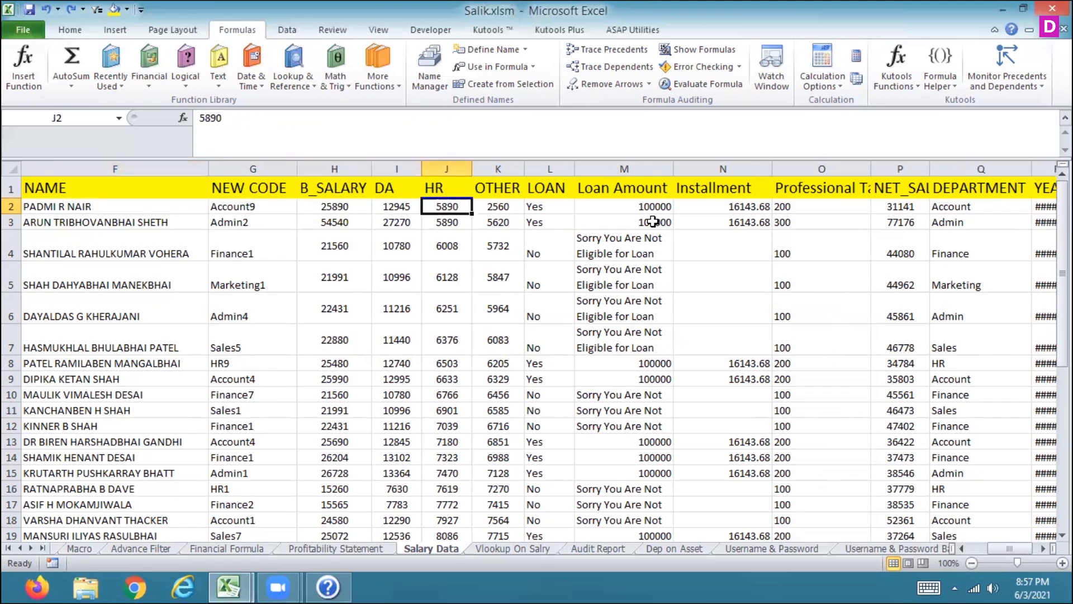
key(Right)
key(Right)
key(Left)
key(Left)
key(Left)
key(Left)
key(Left)
key(Left)
key(Left)
key(Left)
key(Left)
key(Left)
key(Right)
key(Right)
key(Right)
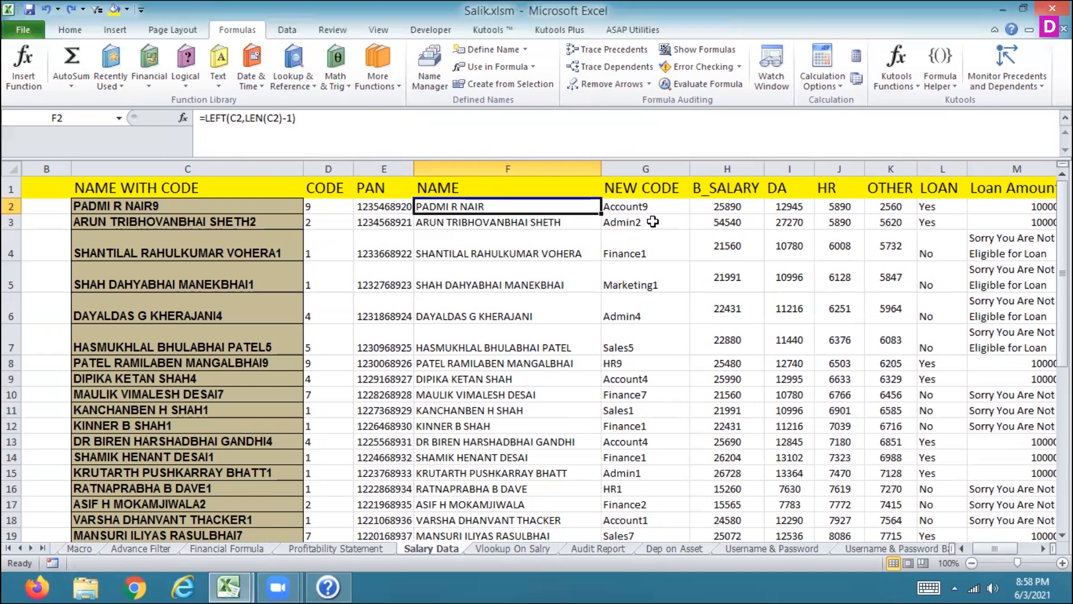
key(Right)
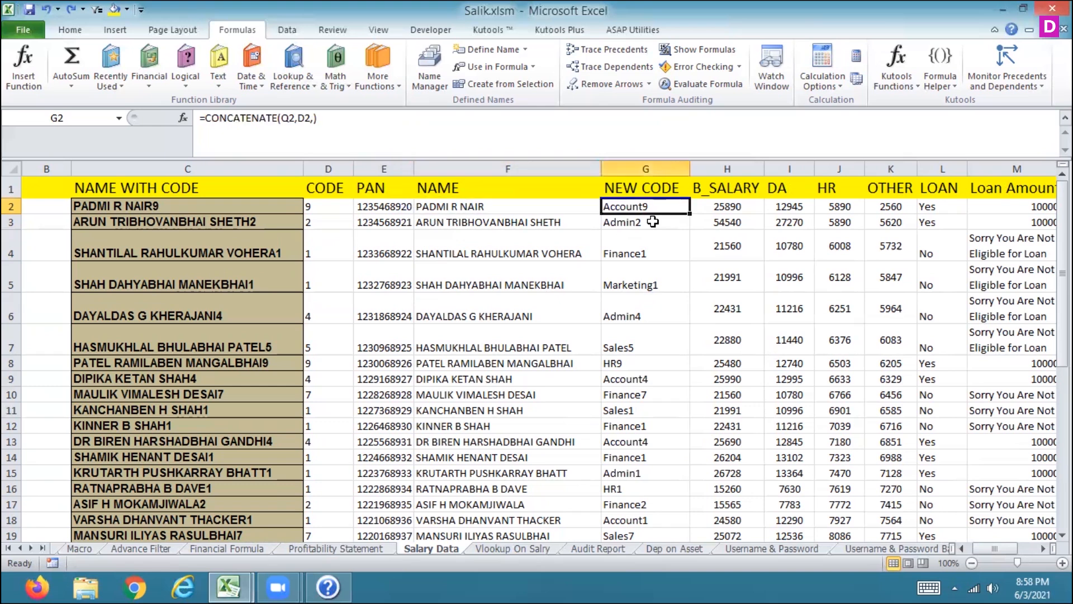
key(Left)
key(Left)
key(Left)
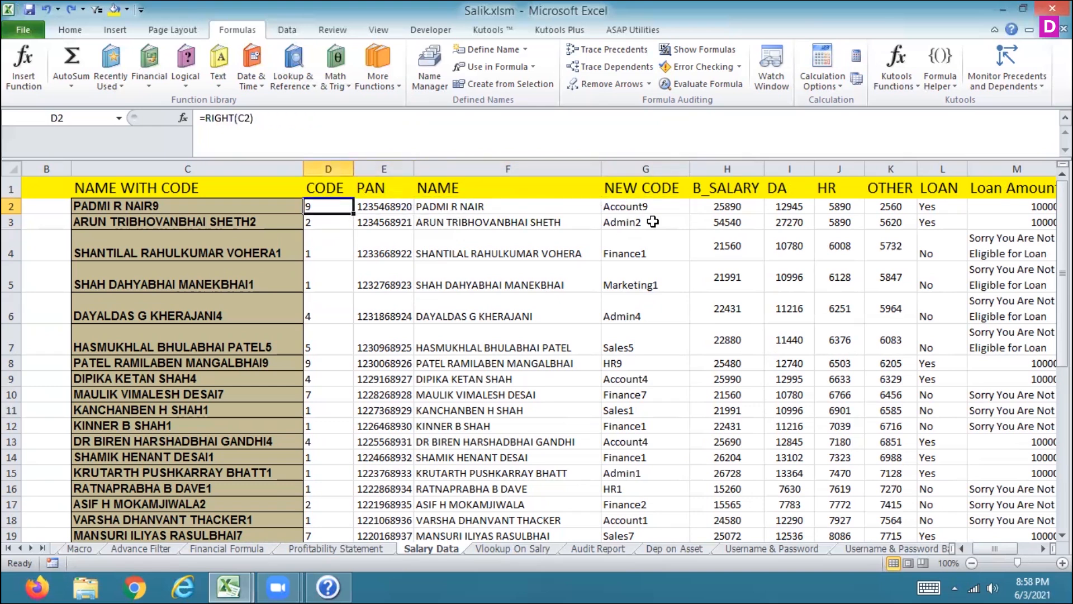
key(Right)
key(Right)
key(Right)
key(Right)
key(Right)
key(Right)
key(Right)
key(Right)
key(Right)
key(Right)
key(Right)
key(Right)
key(Right)
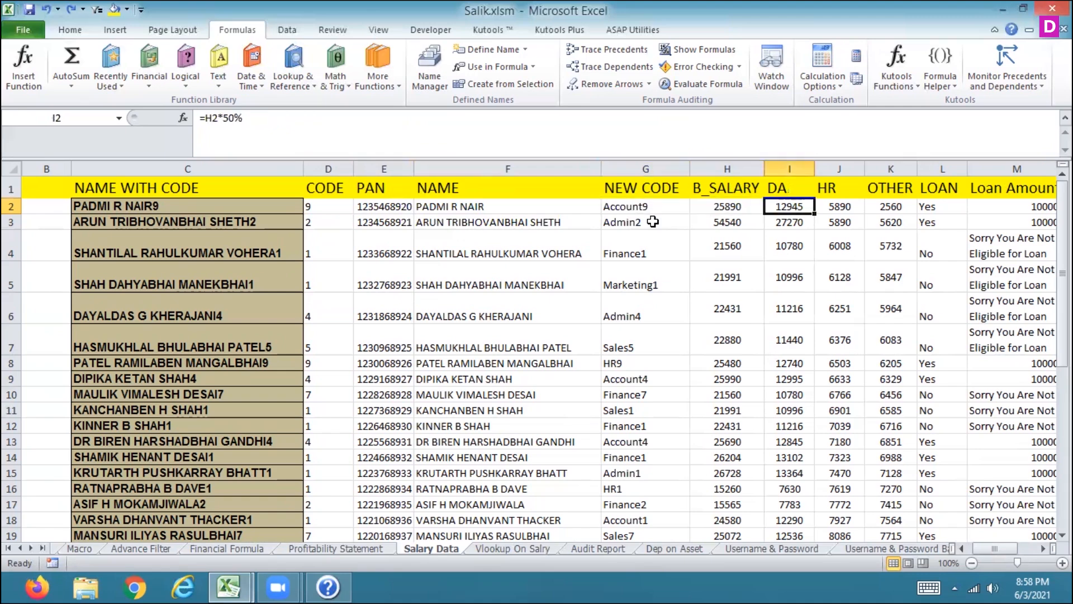
key(Right)
key(Right)
Step: Choose Finance as the first employee's Department from its dropdown list
key(Left)
key(Left)
click(850, 206)
click(777, 243)
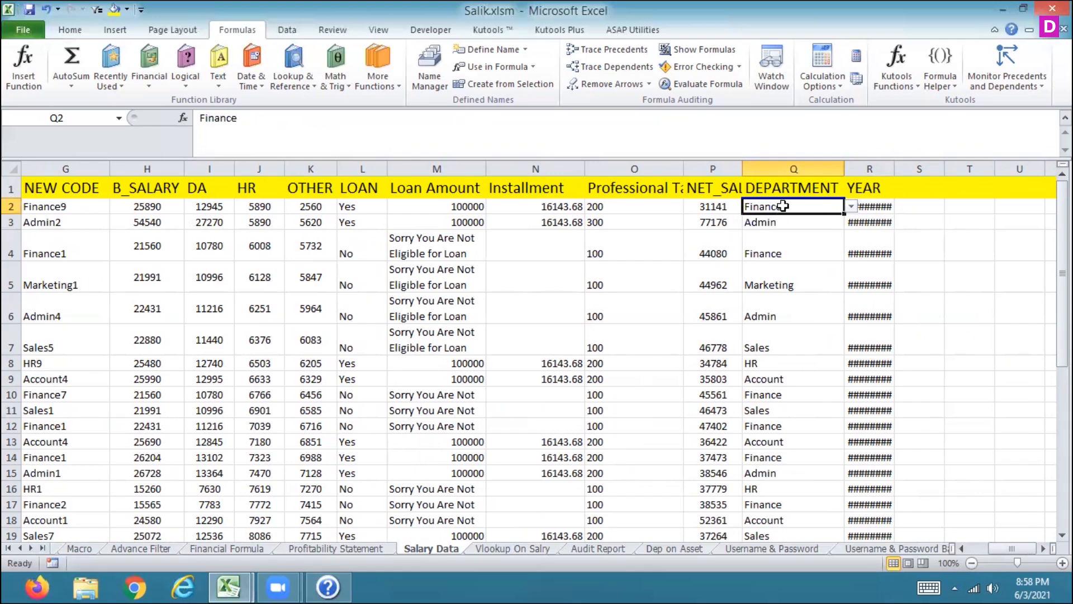
Step: Move back across the first employee rows to the Code column to check the New Code and Code formulas
key(Left)
key(Left)
key(Left)
key(Left)
key(Left)
key(Left)
key(Left)
key(Left)
key(Left)
key(Left)
key(Left)
key(Left)
key(Left)
key(Left)
key(Left)
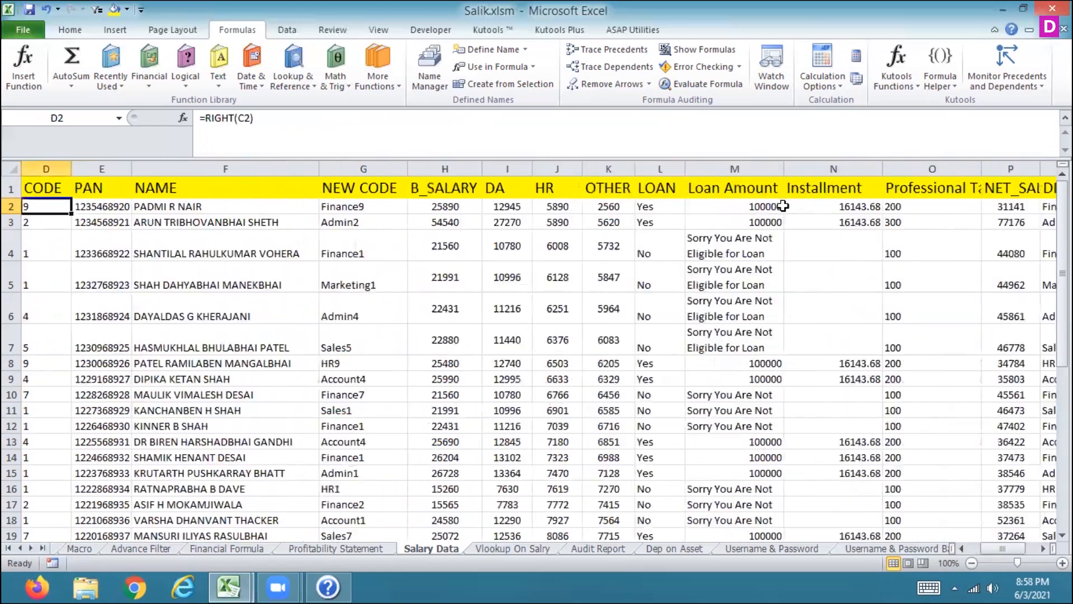
key(Right)
key(Right)
key(Right)
key(Right)
key(Right)
key(Right)
key(Left)
key(Left)
key(Left)
key(Left)
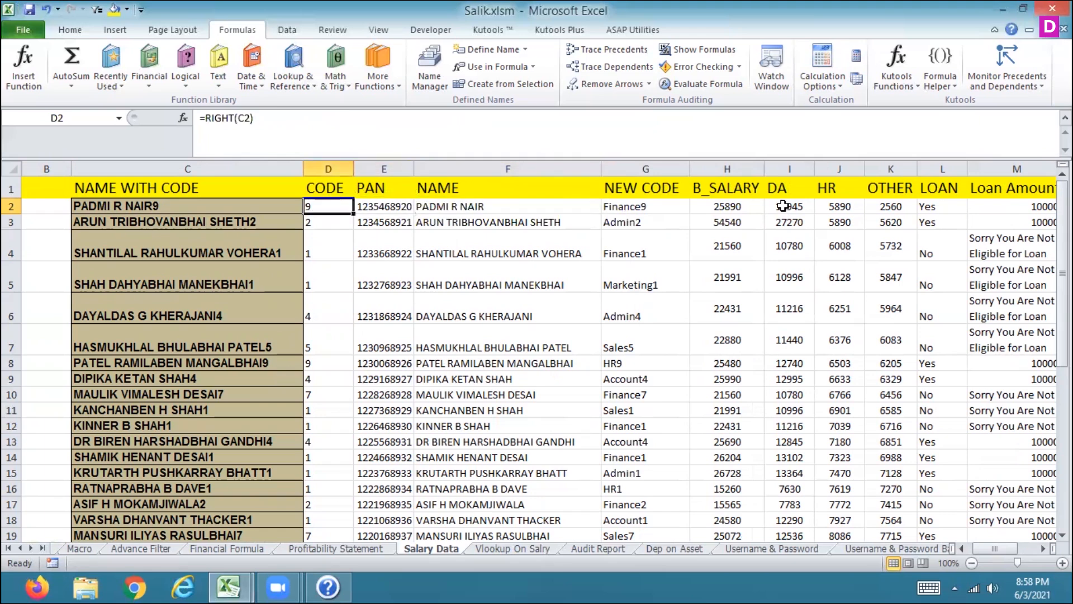
key(Down)
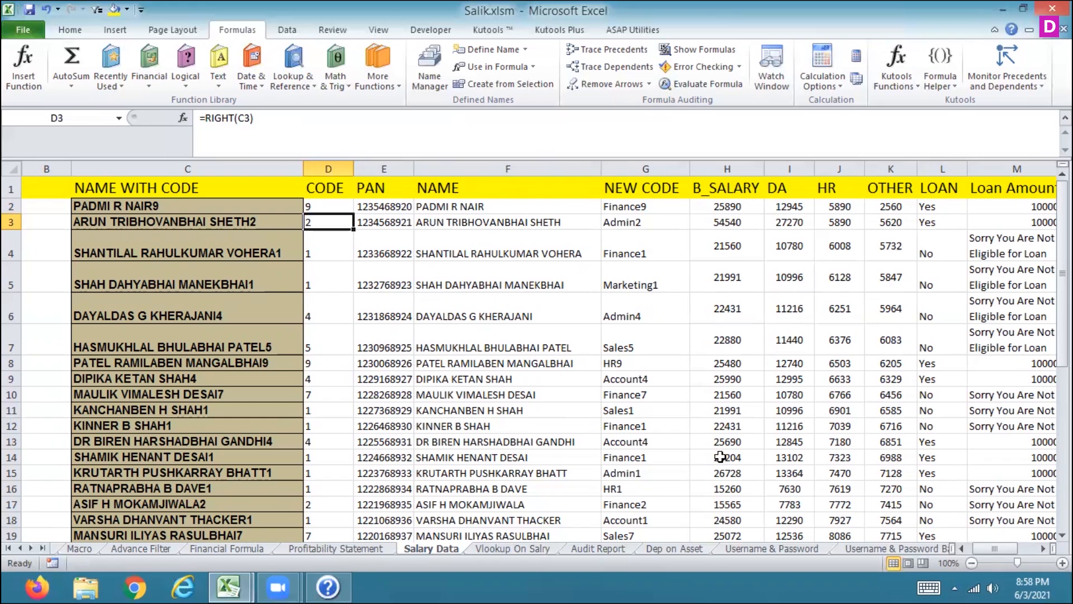
Step: Open the Dep on Asset sheet and move through the asset table's Asset, Amount and Salvage Value cells
click(671, 549)
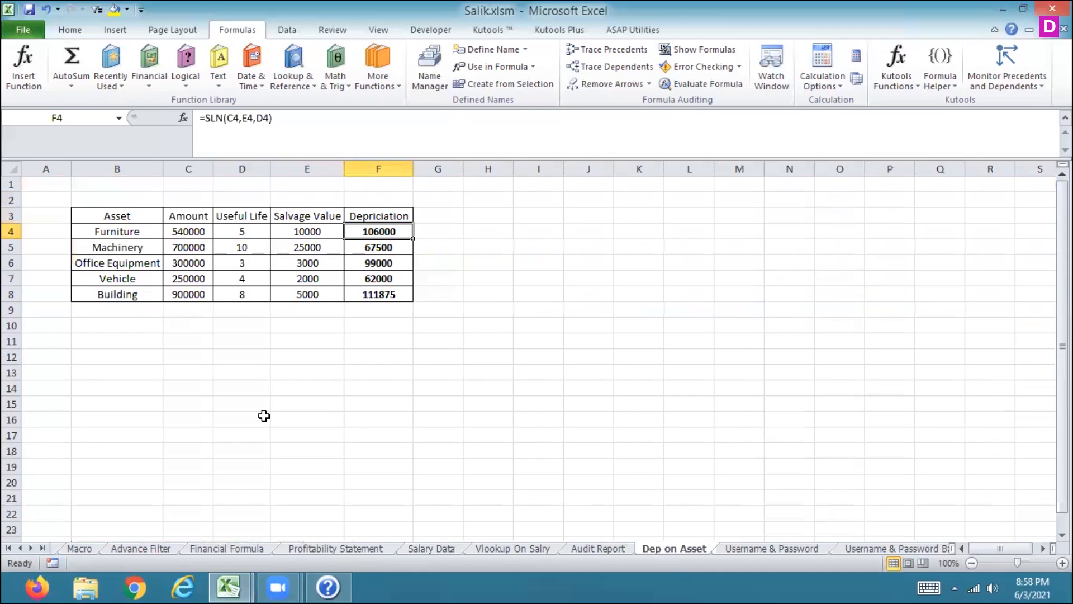
click(107, 241)
key(Up)
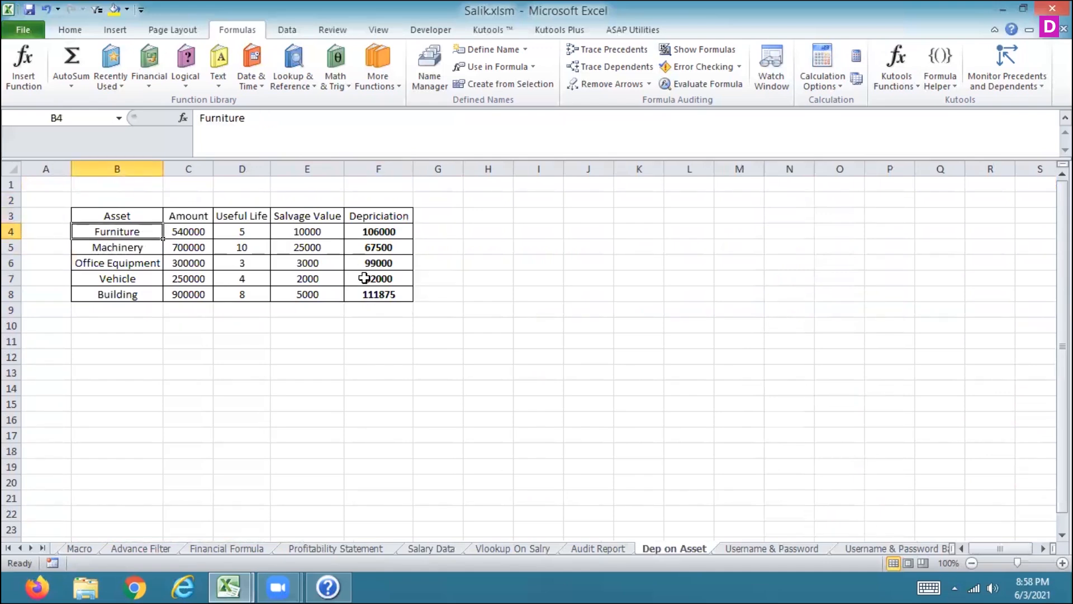
key(Down)
key(Down)
key(Down)
key(Down)
key(Up)
key(Up)
key(Up)
key(Up)
key(Right)
key(Right)
key(Right)
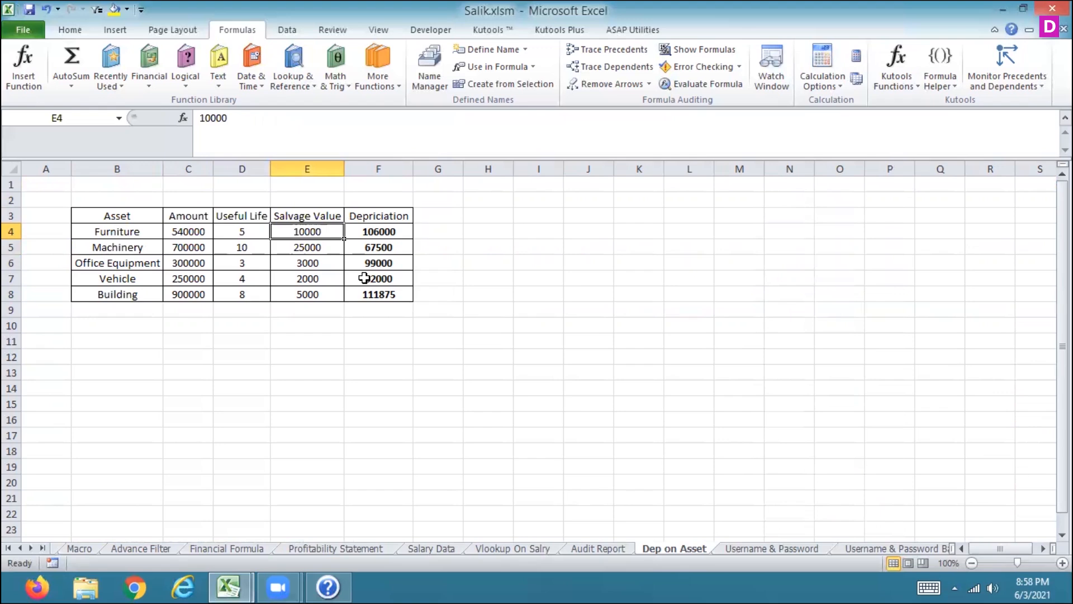
Step: Open Excel Help, search for SLN and open the SLN function article
key(F1)
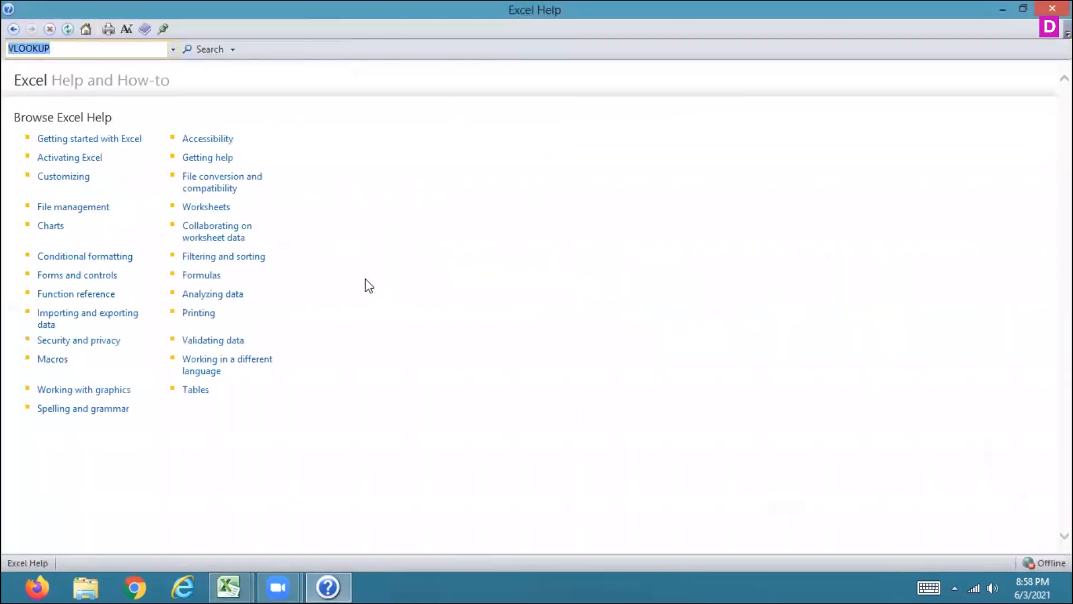
text(SLN)
key(Return)
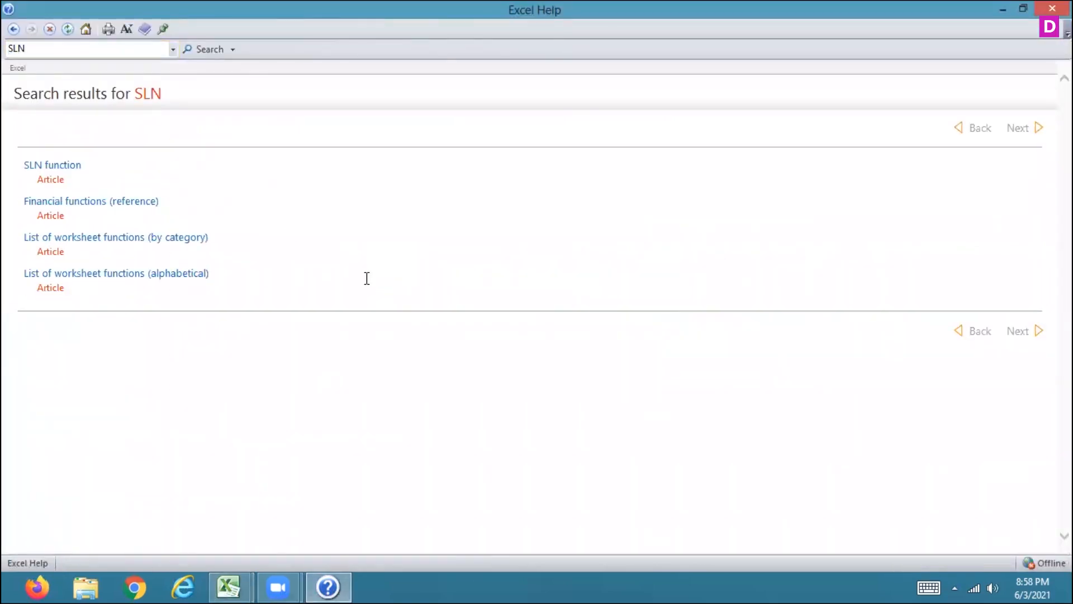
click(45, 165)
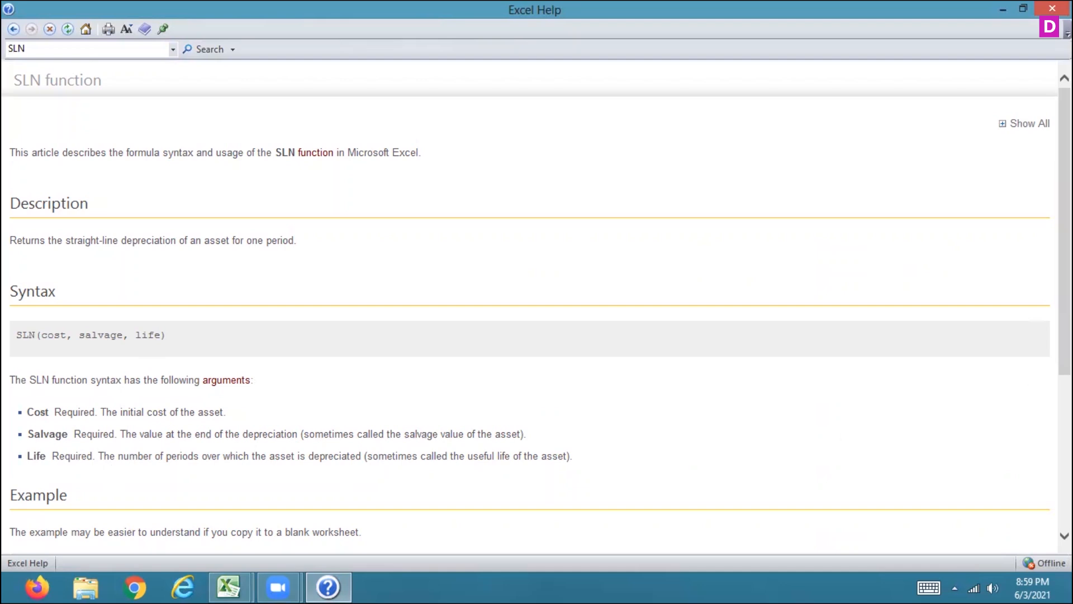
Step: Enter an SLN formula in G4 using the Furniture amount, salvage value and useful life
scroll(536, 307, down, 4)
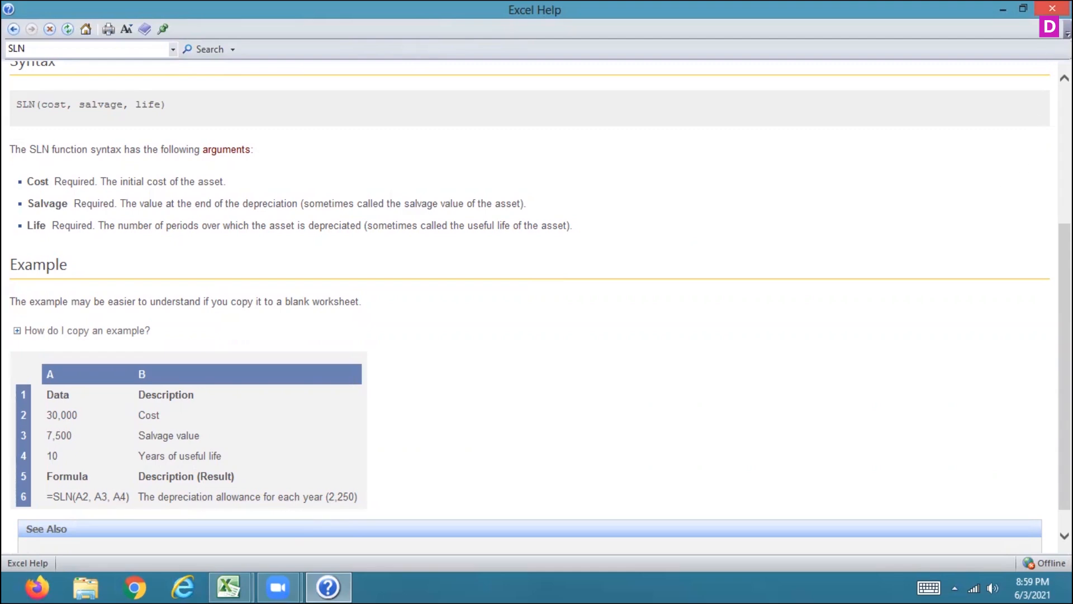
click(1052, 8)
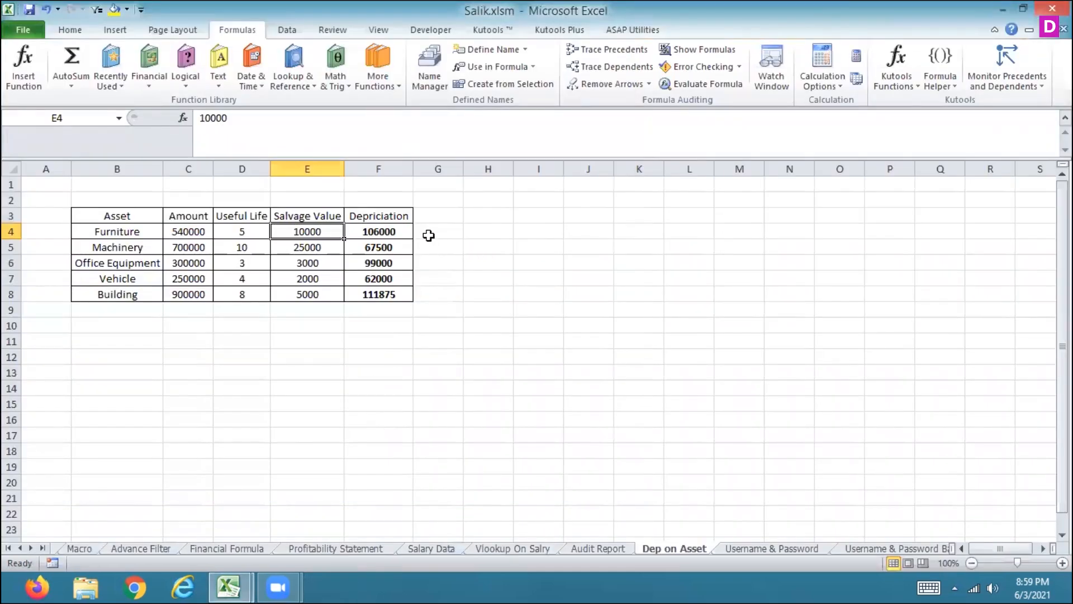
text(=sln)
key(Tab)
click(186, 234)
text(,)
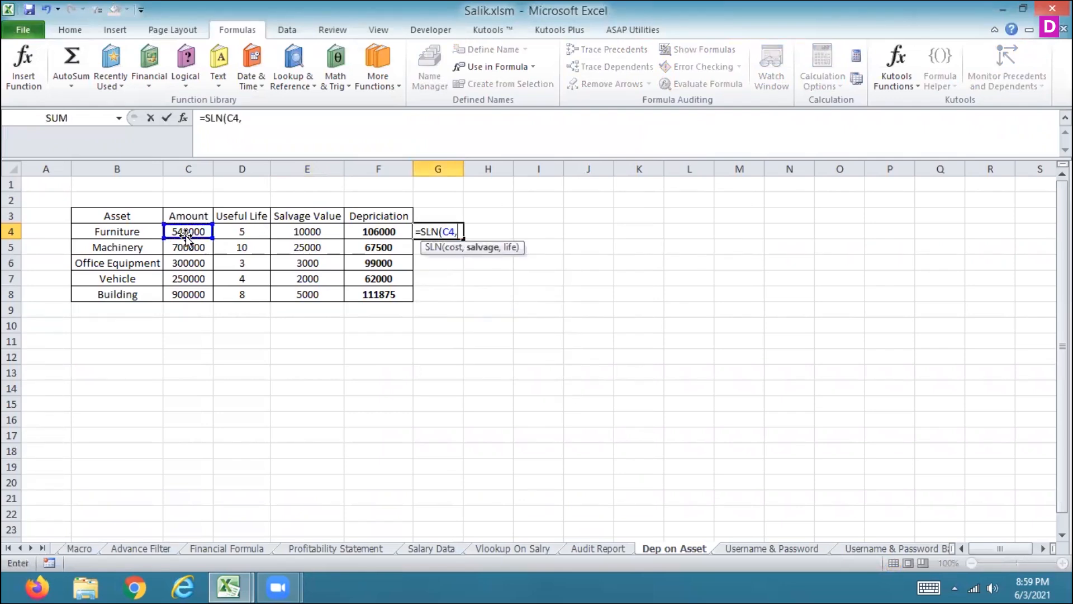
click(311, 234)
text(,)
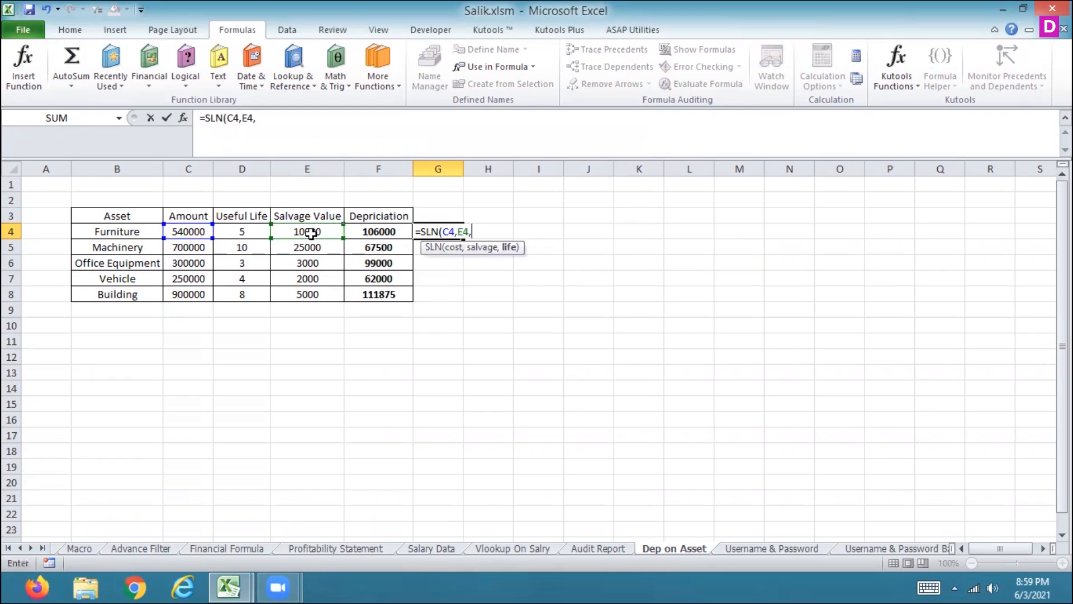
click(248, 231)
key(Return)
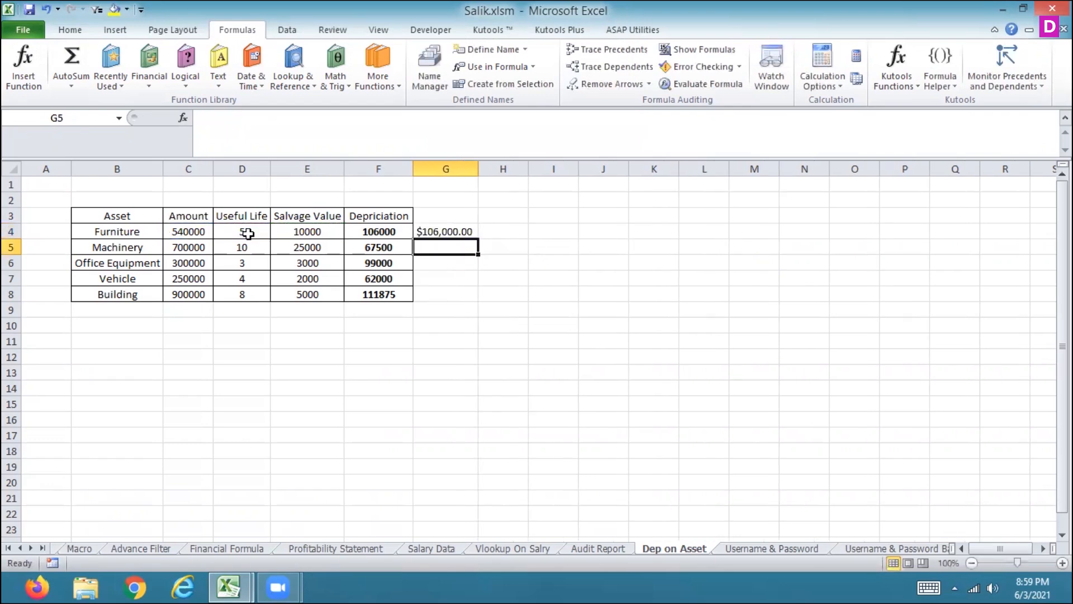
Step: Copy the SLN formula down to the Building row
key(Up)
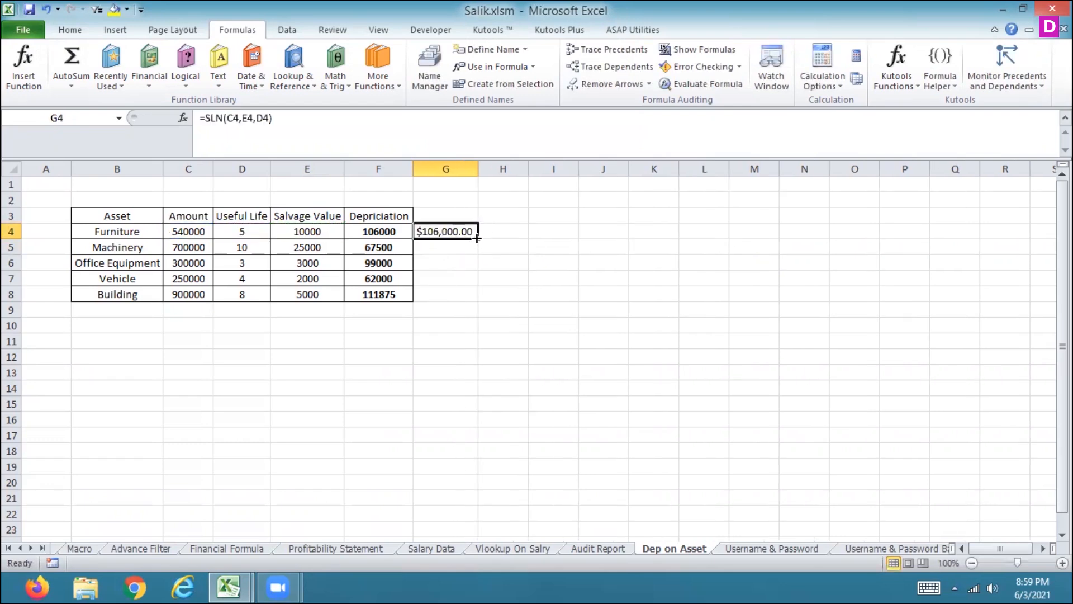
drag(477, 238, 479, 301)
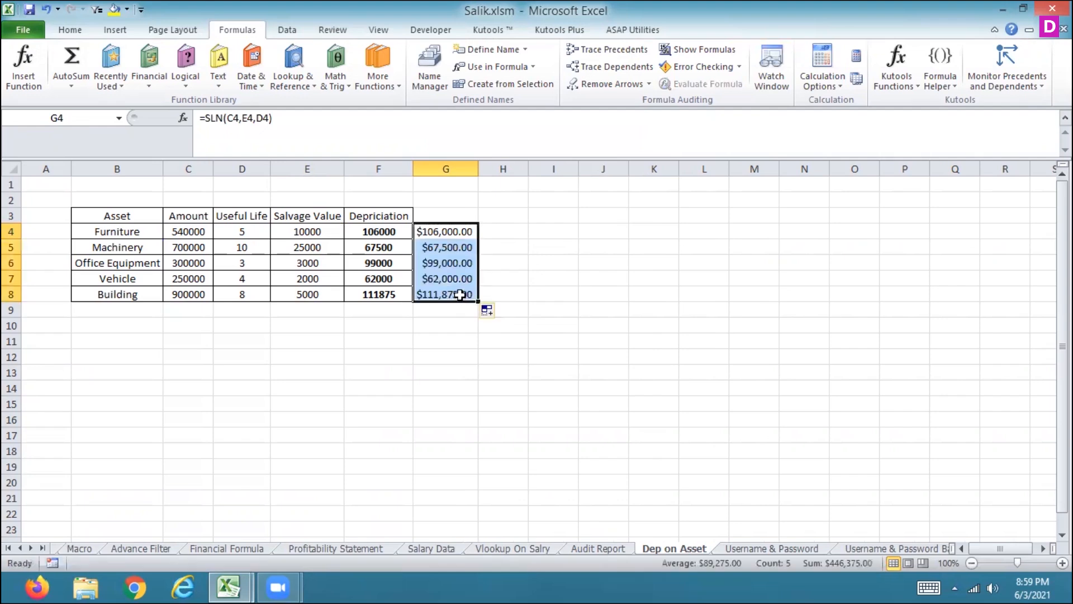
Step: Label the new column's header cell SLN
click(210, 236)
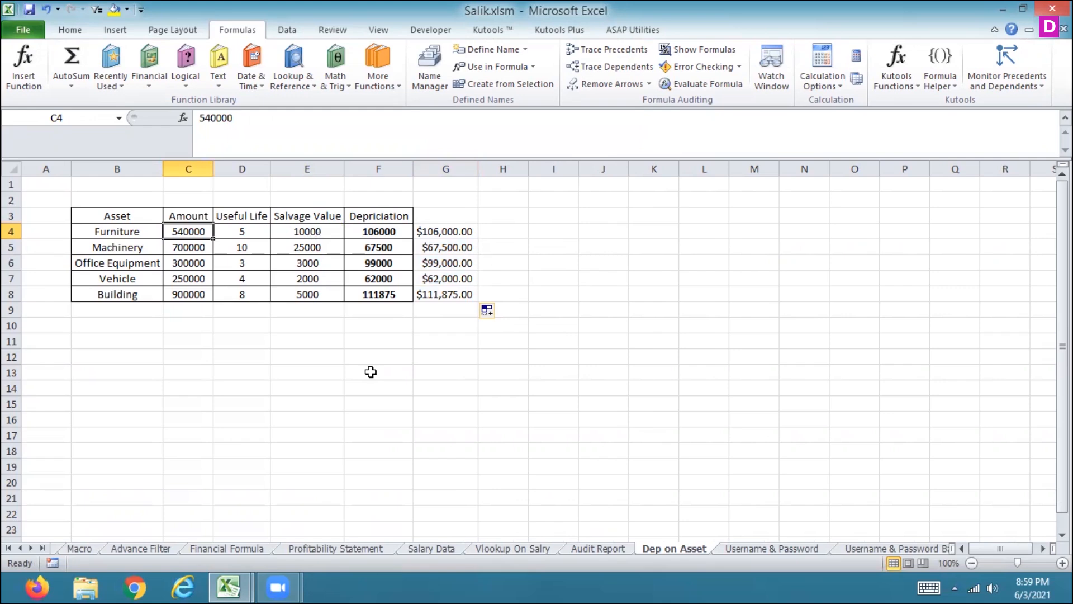
key(Up)
key(Right)
key(Right)
key(Right)
key(Right)
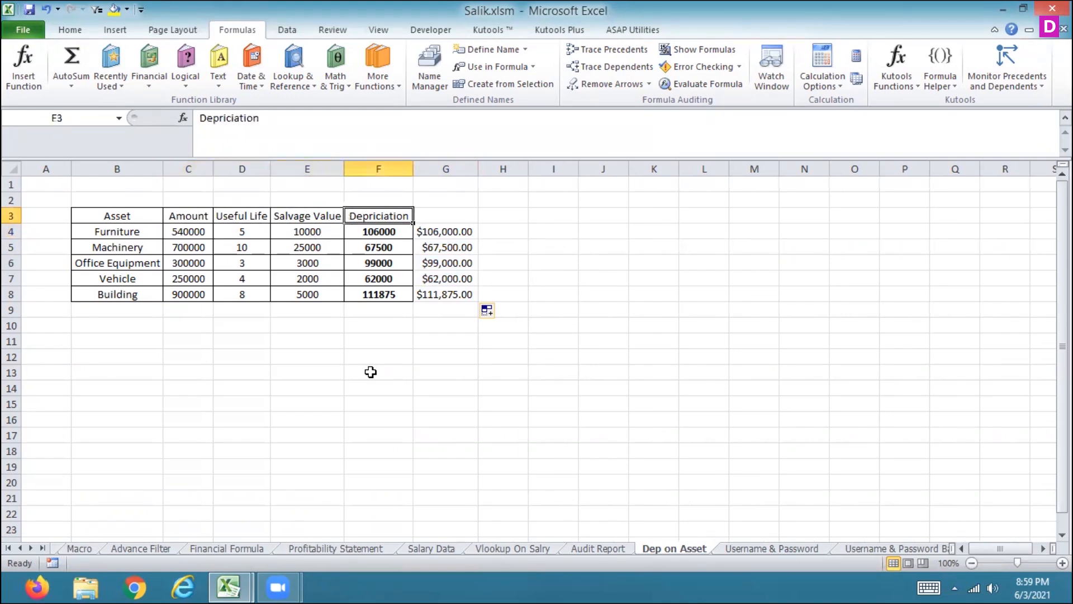
text(SLN)
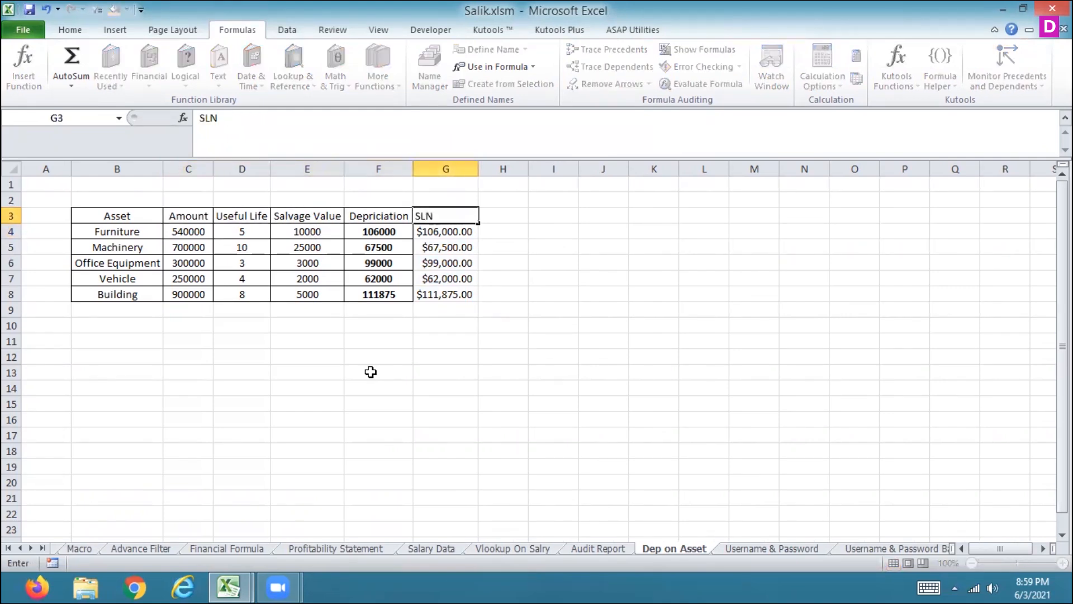
key(Return)
key(Down)
key(Down)
key(Up)
key(Up)
key(Right)
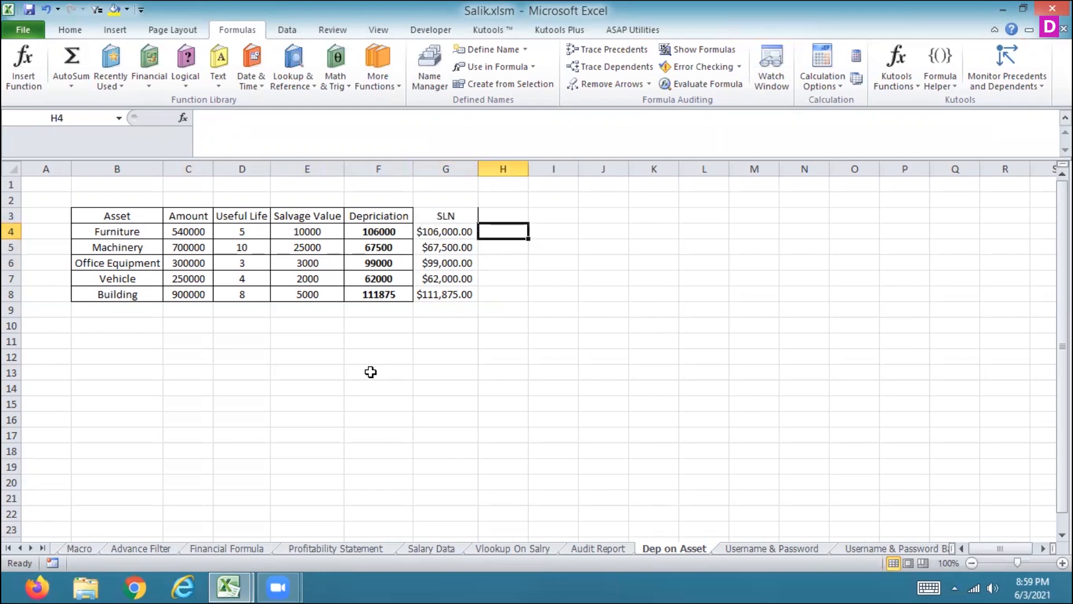
text(=S)
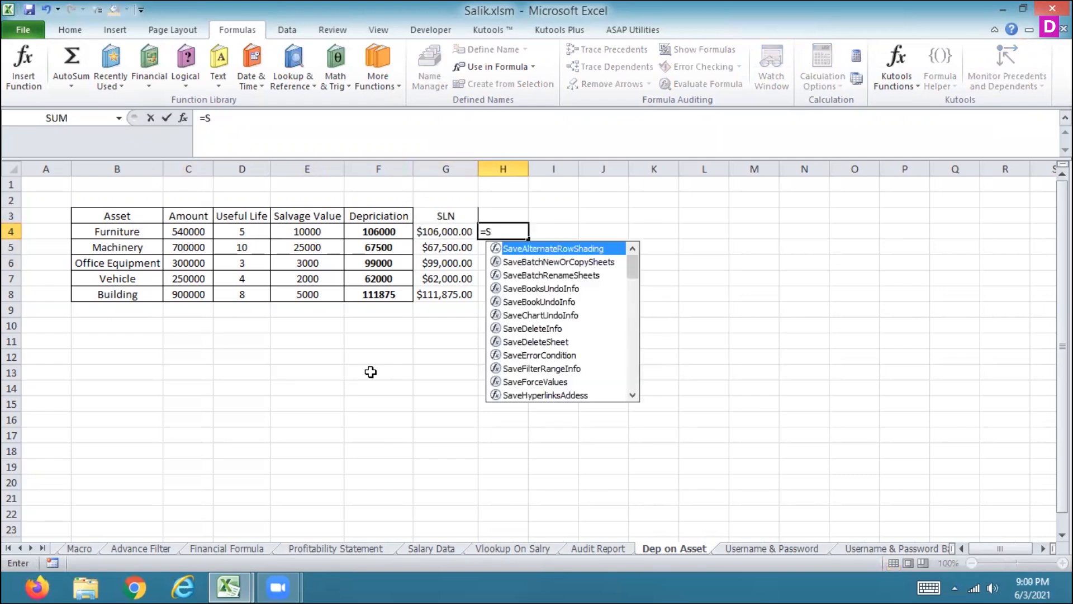
text(L)
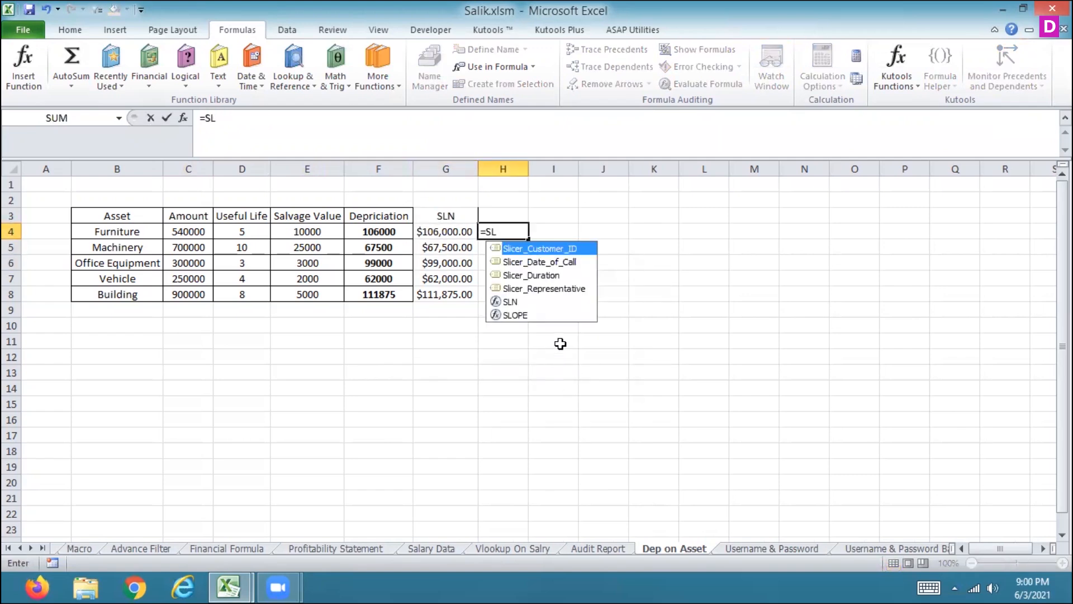
key(BackSpace)
drag(632, 271, 635, 381)
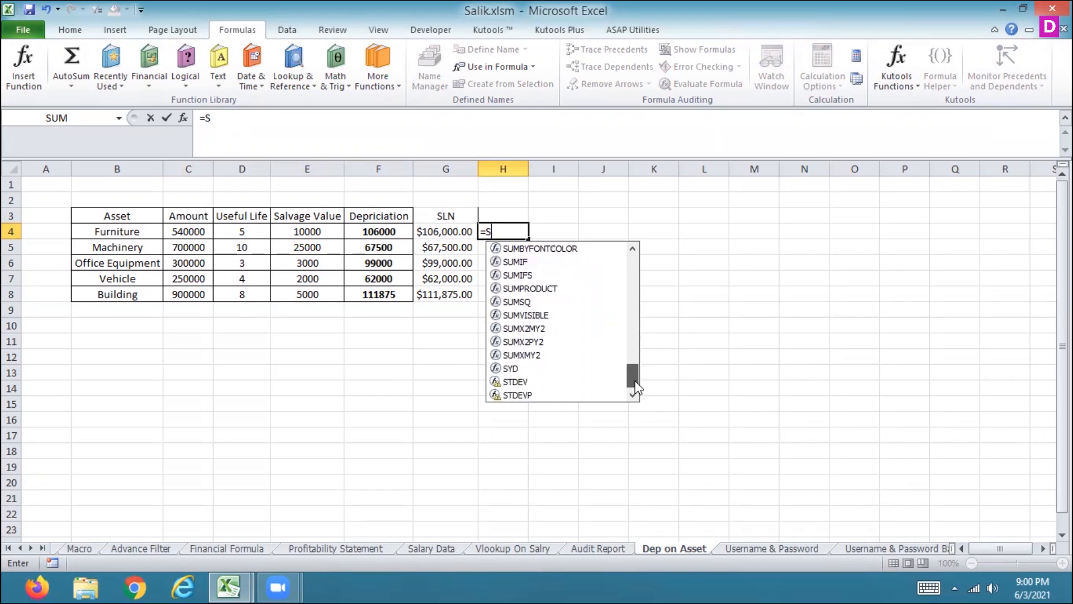
click(516, 369)
double_click(517, 369)
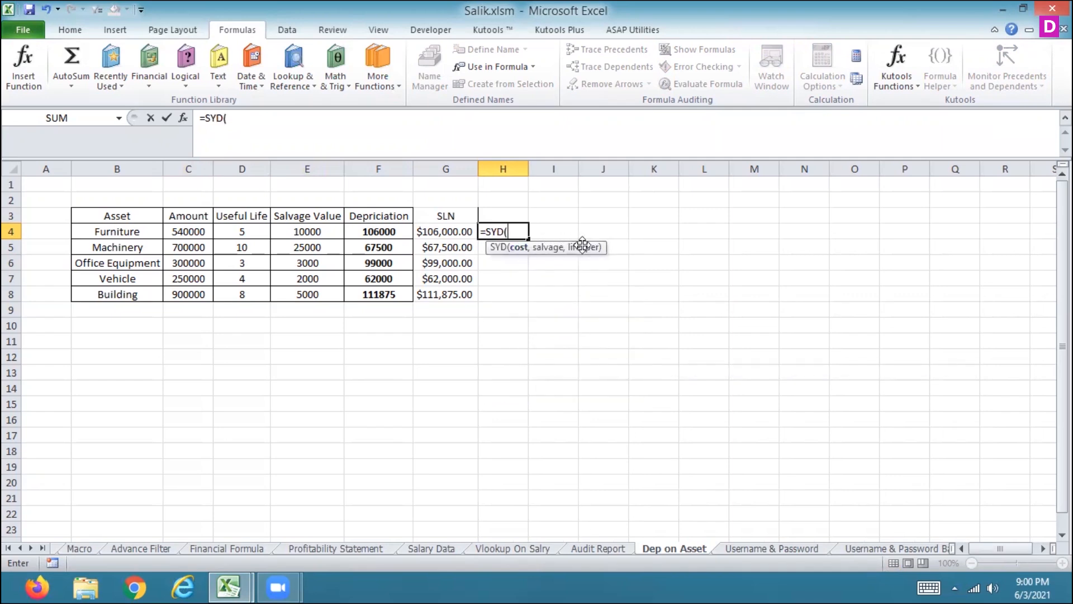
key(Escape)
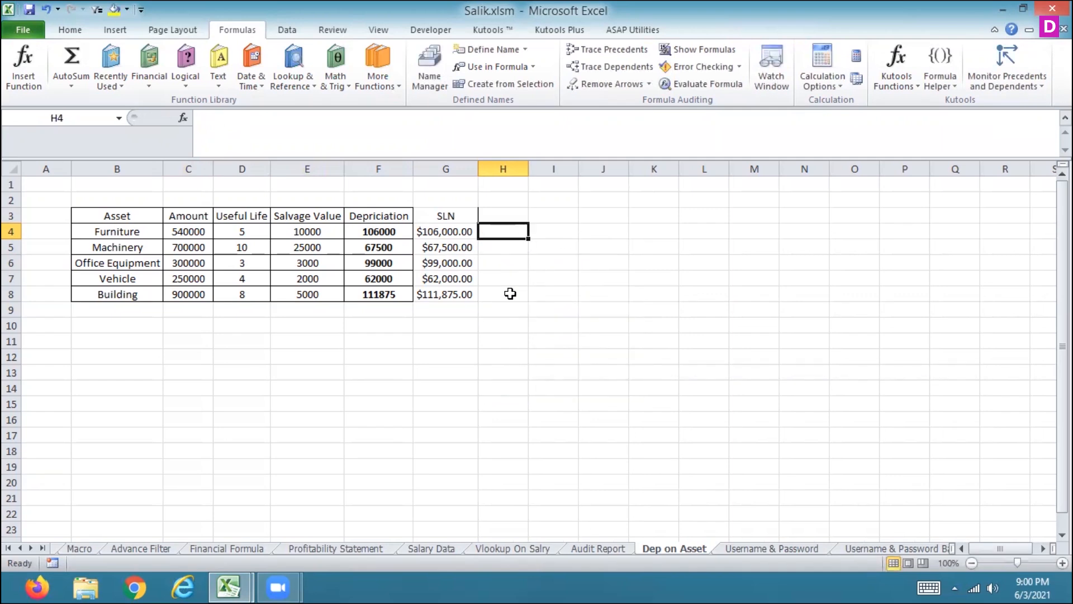
Step: Open Excel Help, search for SYD and read the SYD function article and its example
key(F1)
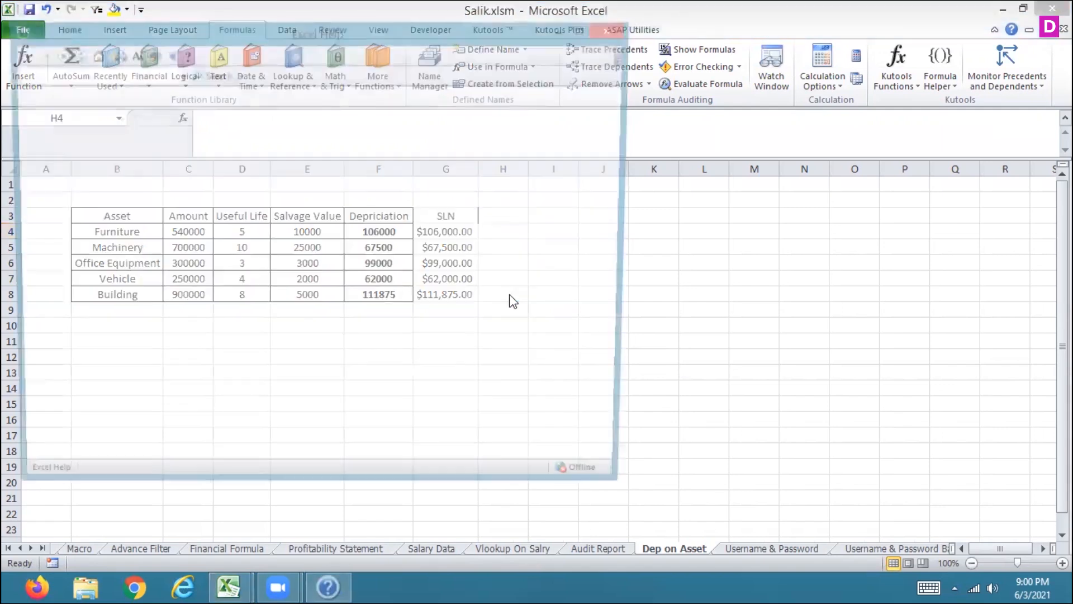
text(SYF)
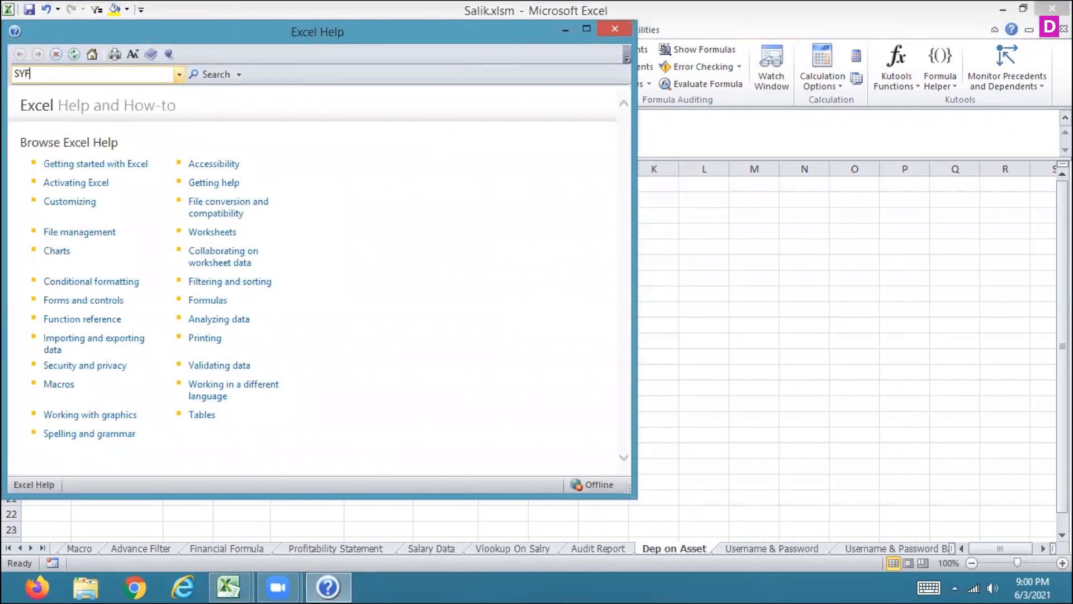
key(Return)
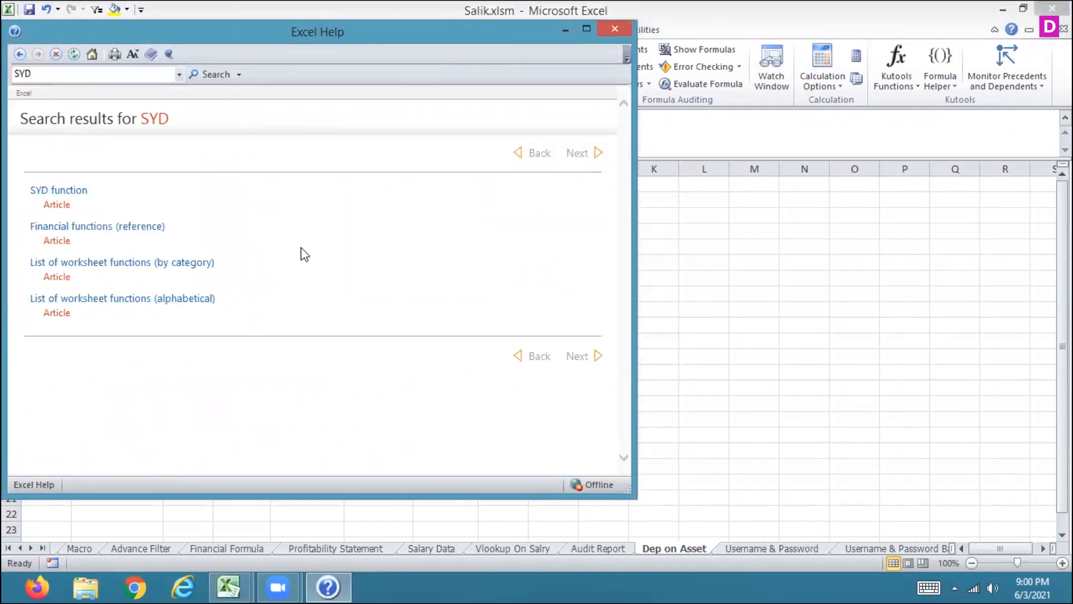
click(55, 191)
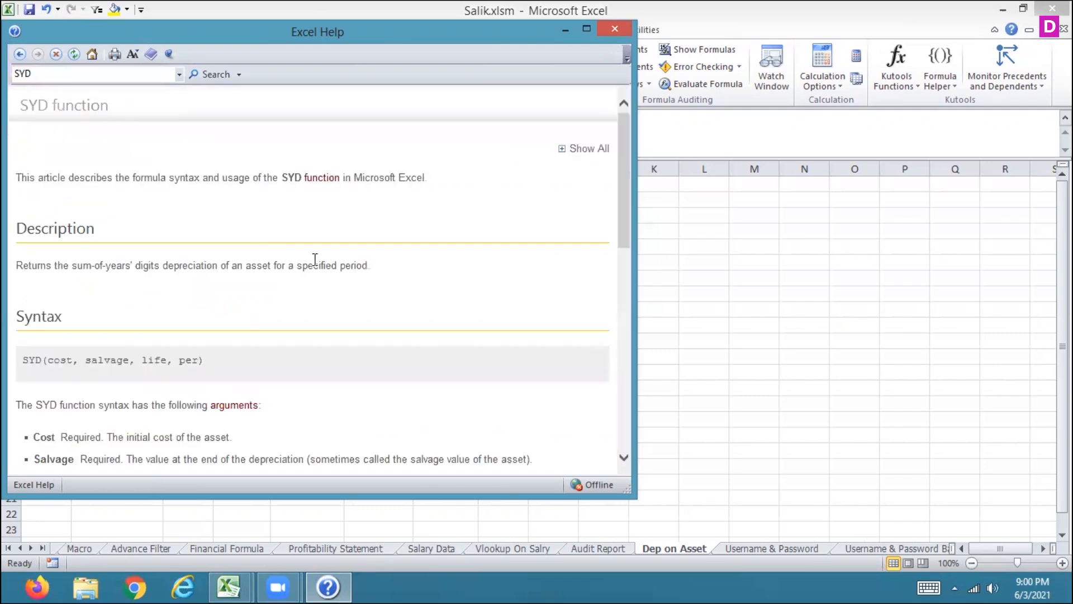
click(586, 29)
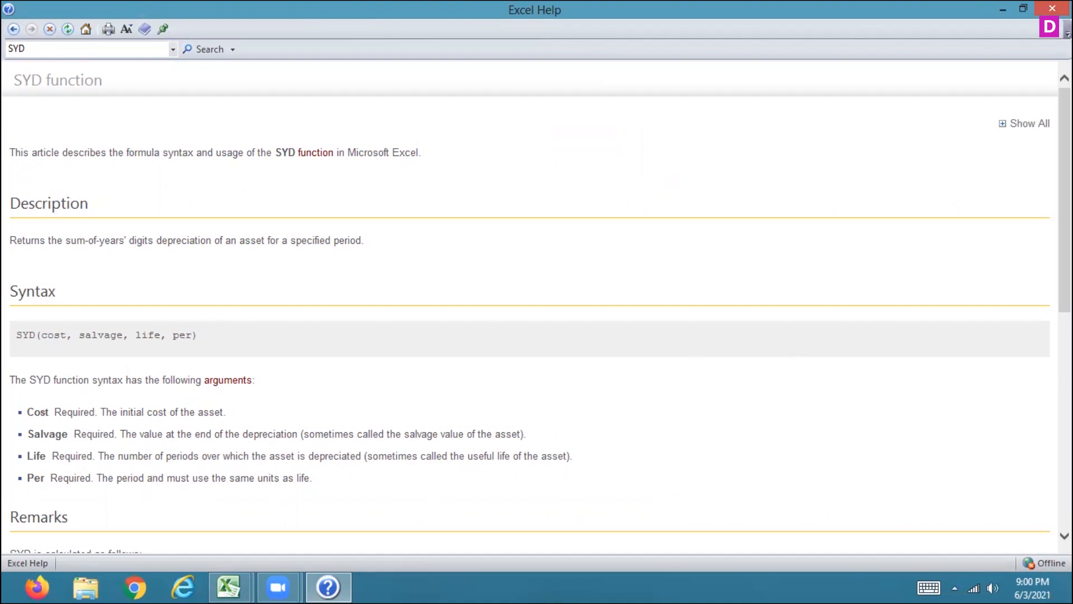
scroll(105, 375, down, 5)
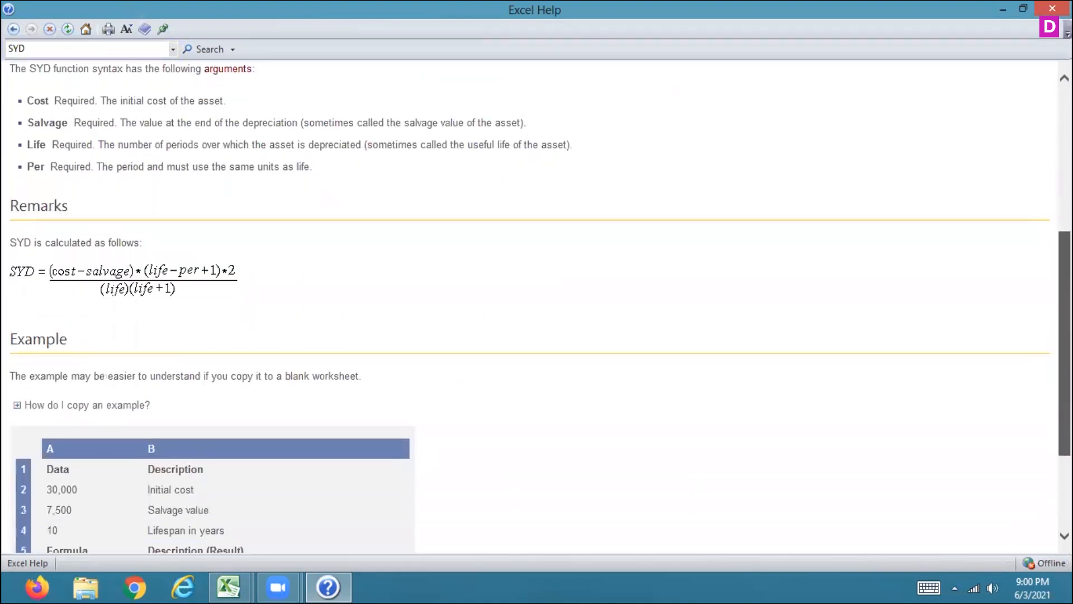
drag(1065, 343, 1065, 377)
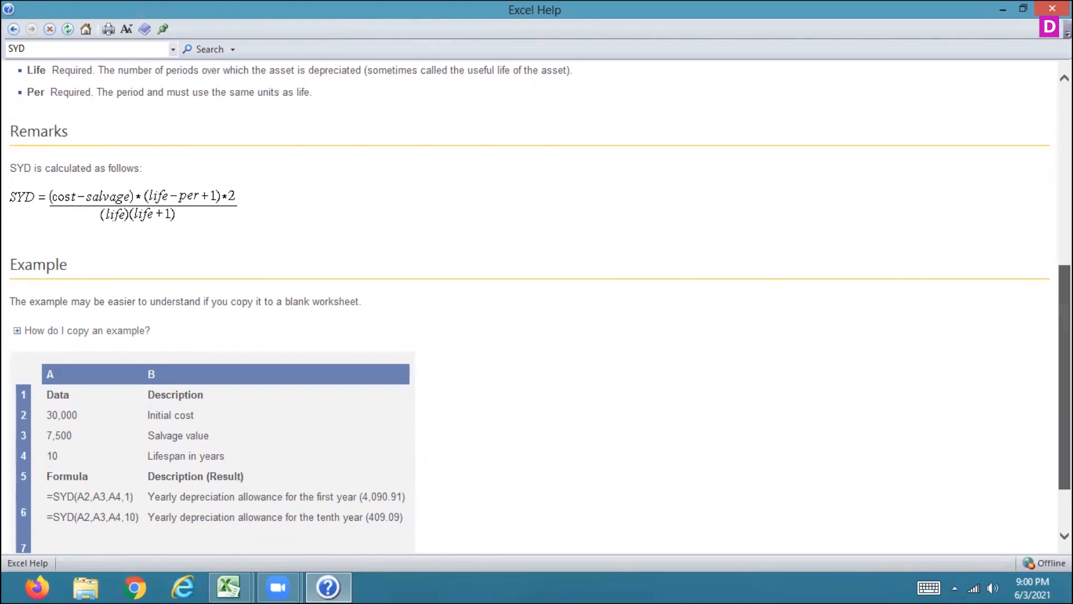
scroll(481, 529, down, 3)
Step: Return to the Salik.xlsm workbook and number periods 1 to 7 in C12 through C18
mouse_move(228, 587)
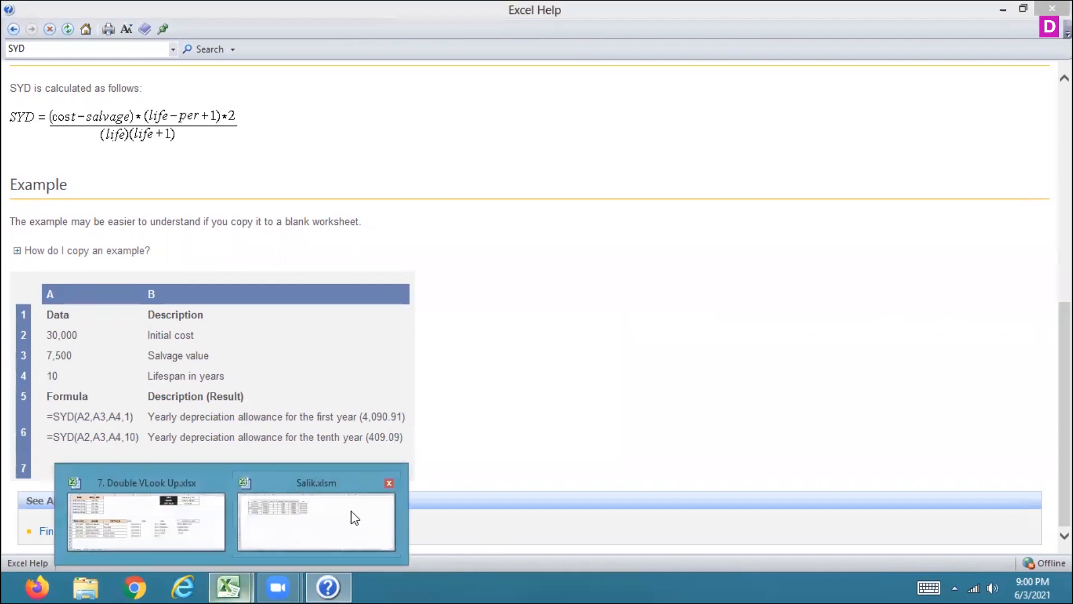
click(351, 511)
click(194, 358)
text(1)
key(Return)
text(2)
key(Return)
text(3)
key(Return)
click(195, 358)
drag(195, 358, 205, 461)
Step: Enter =SYD(C4,E4,D4,C12) in D12 using the Furniture amount, salvage, useful life and period 1
click(245, 358)
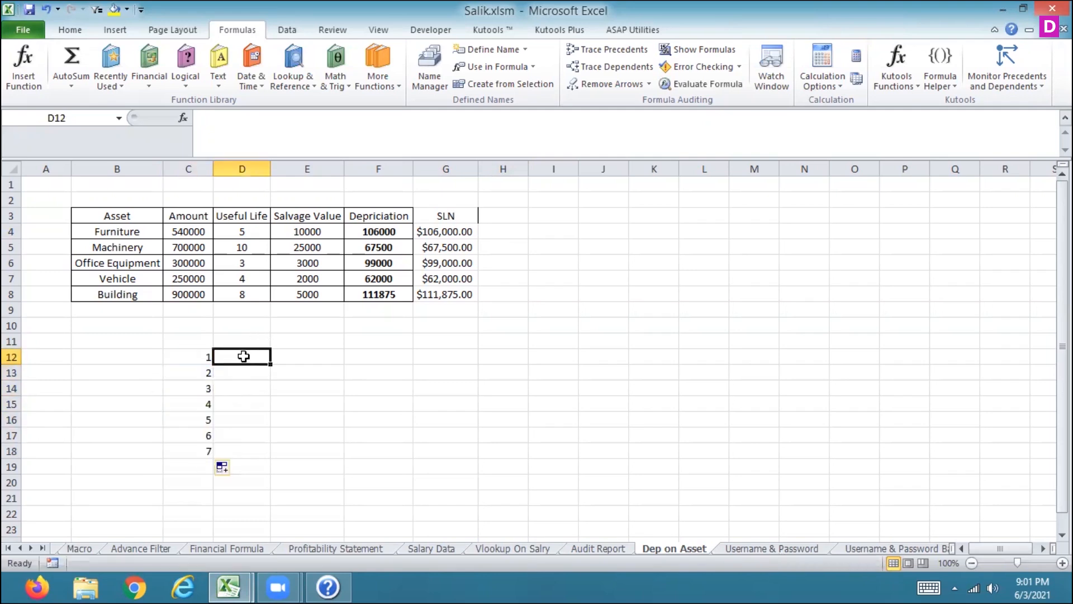
text(=syd)
key(Tab)
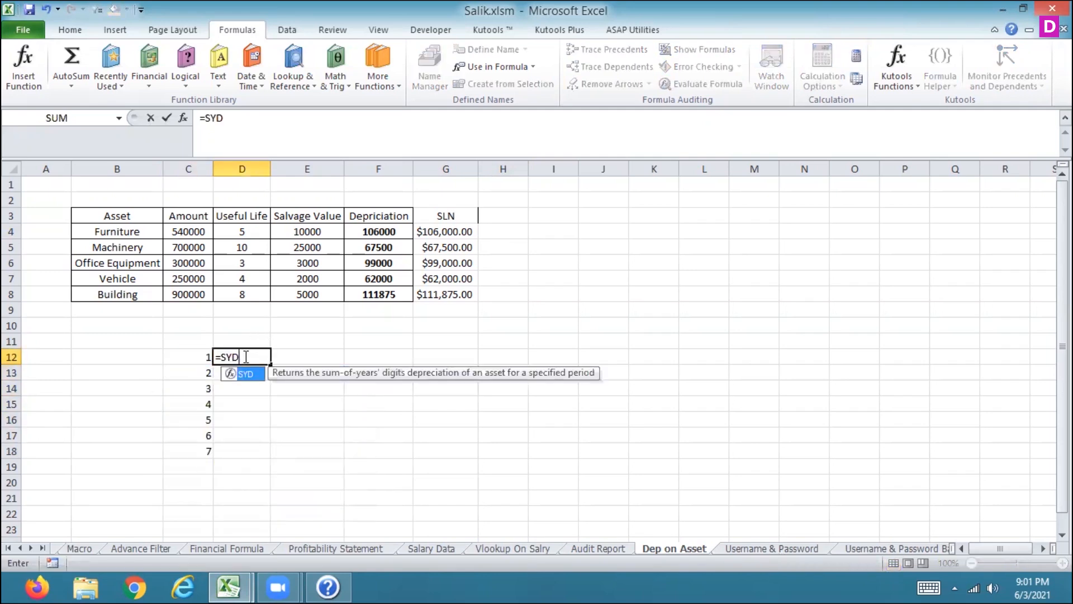
click(189, 232)
text(,)
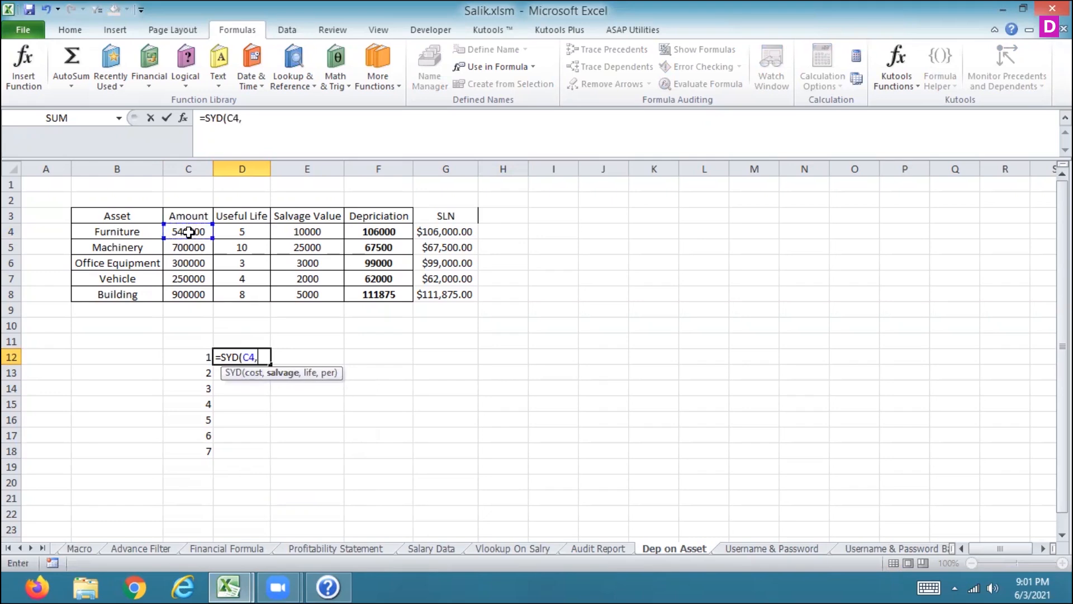
click(311, 233)
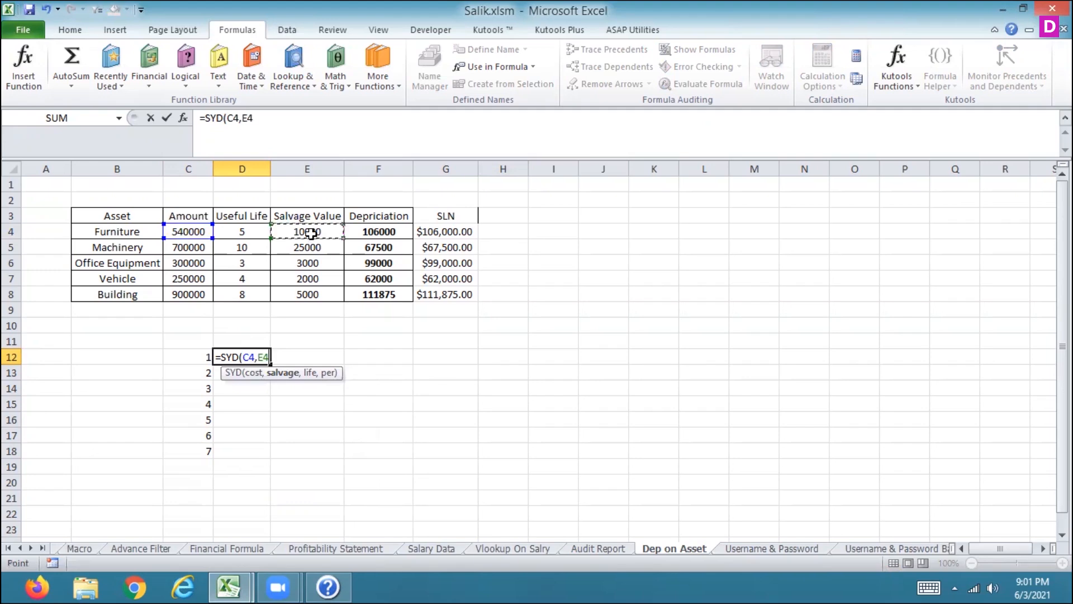
text(,)
click(262, 228)
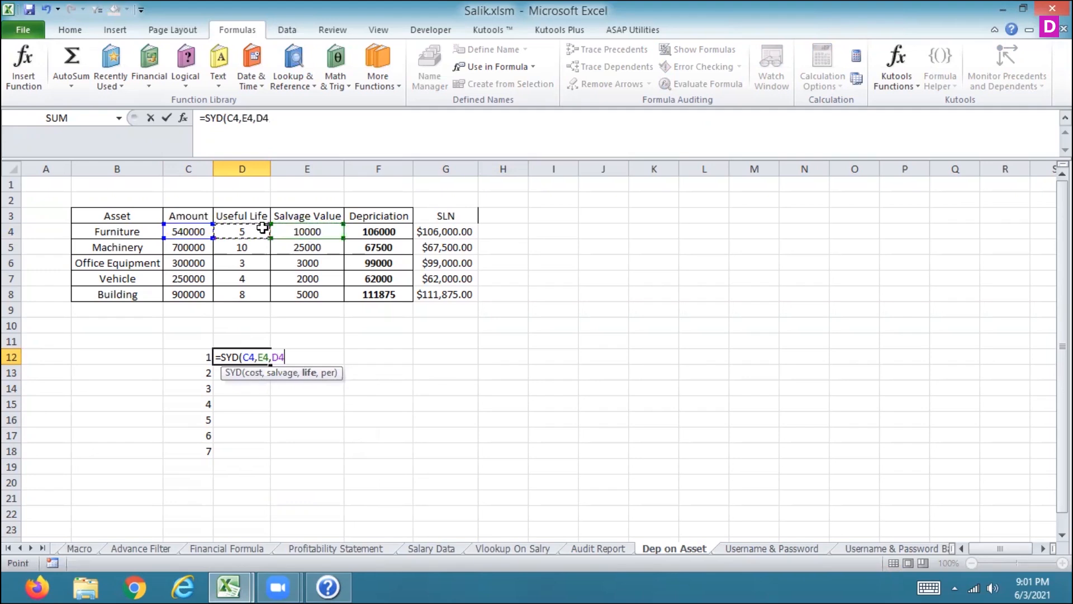
text(,)
click(189, 355)
key(Return)
Step: Make the C4, E4 and D4 references in the SYD formula absolute
key(Up)
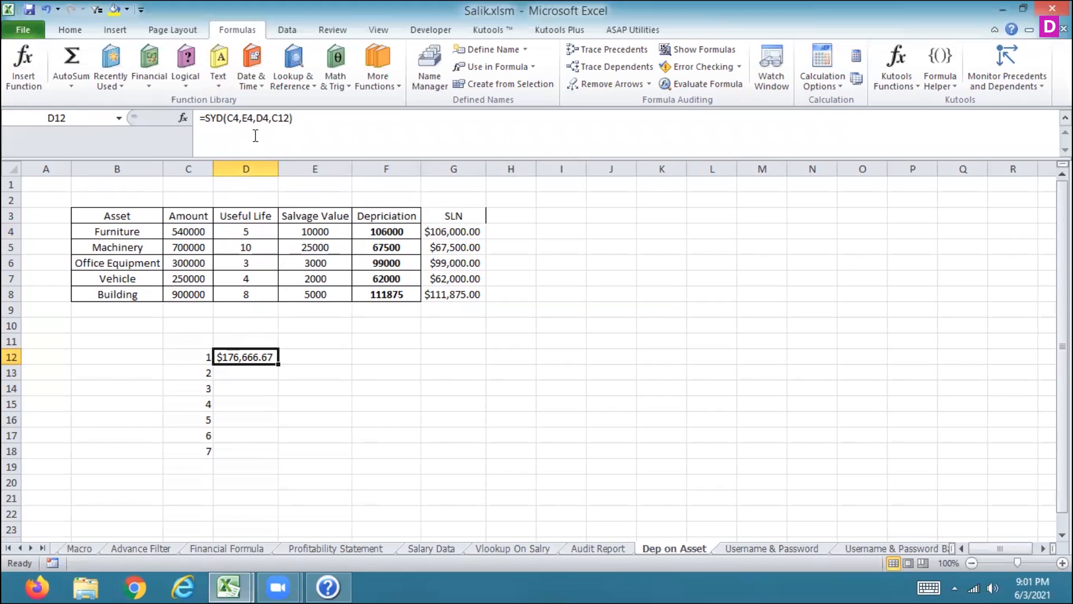
click(236, 120)
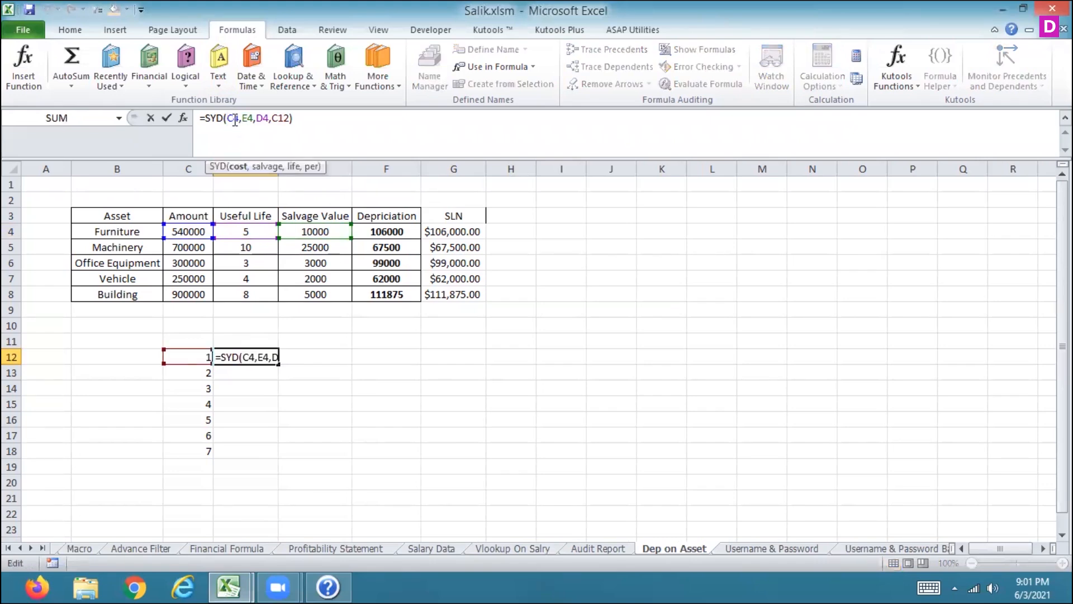
key(F4)
key(Right)
key(Right)
key(F4)
key(Right)
key(Right)
key(F4)
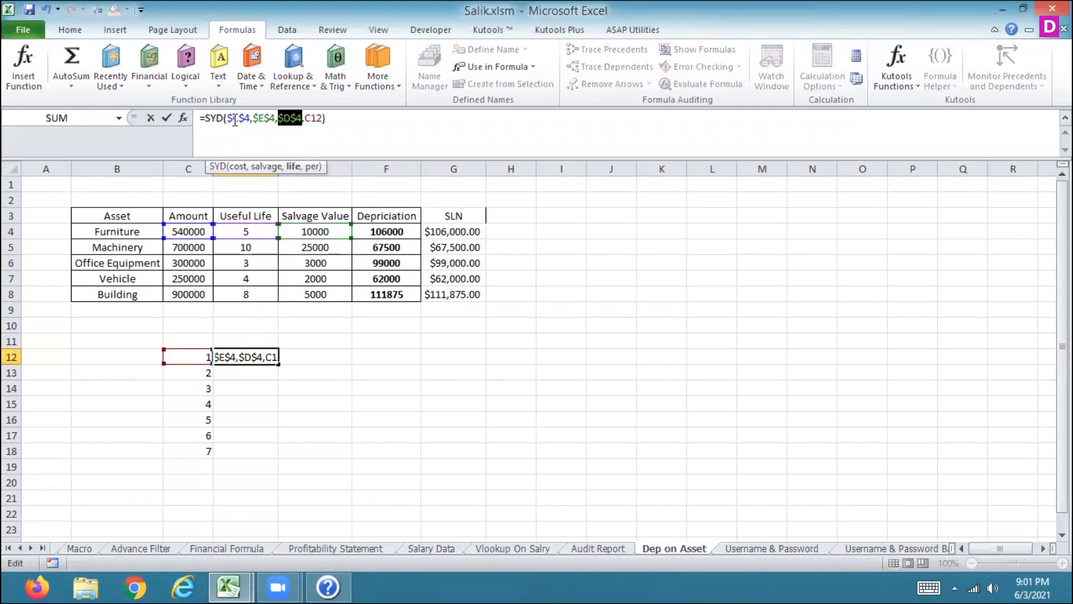
key(Return)
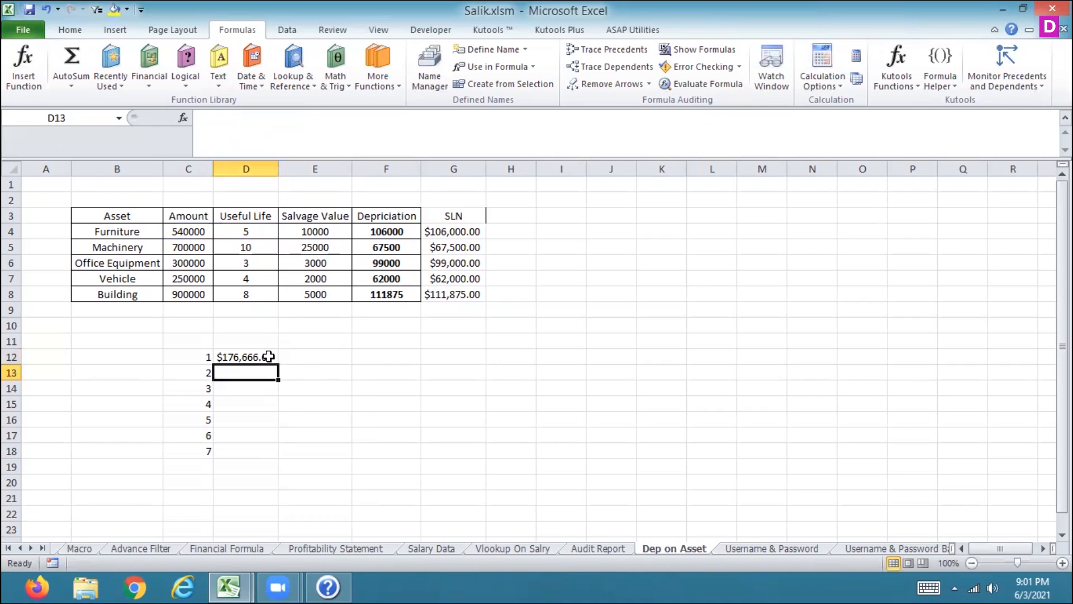
Step: Fill the SYD formula down through period 7 in D18
click(272, 361)
drag(278, 366, 258, 452)
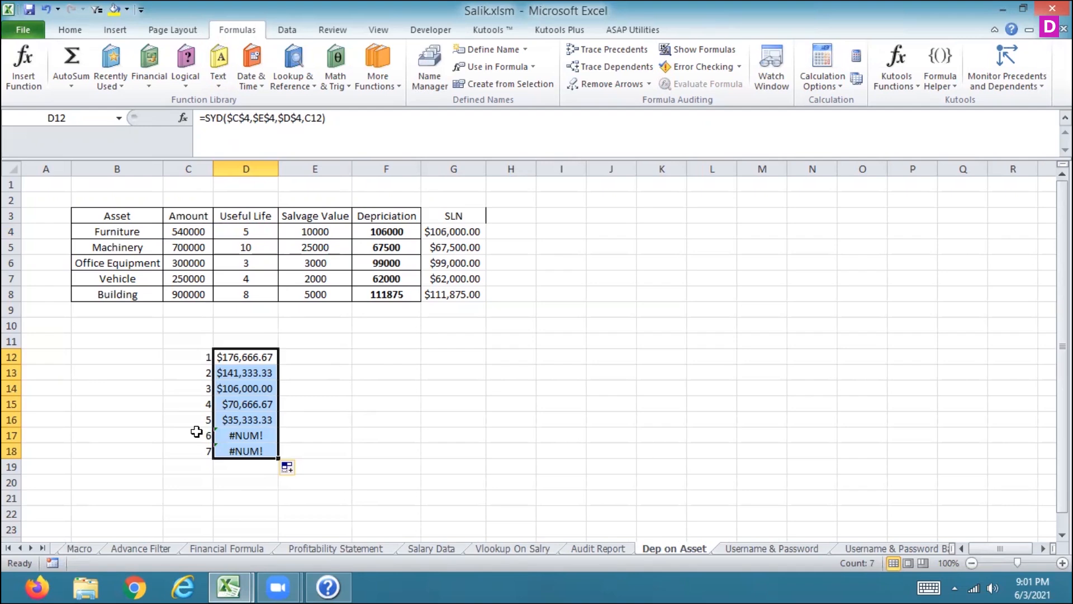
drag(197, 435, 241, 447)
click(249, 358)
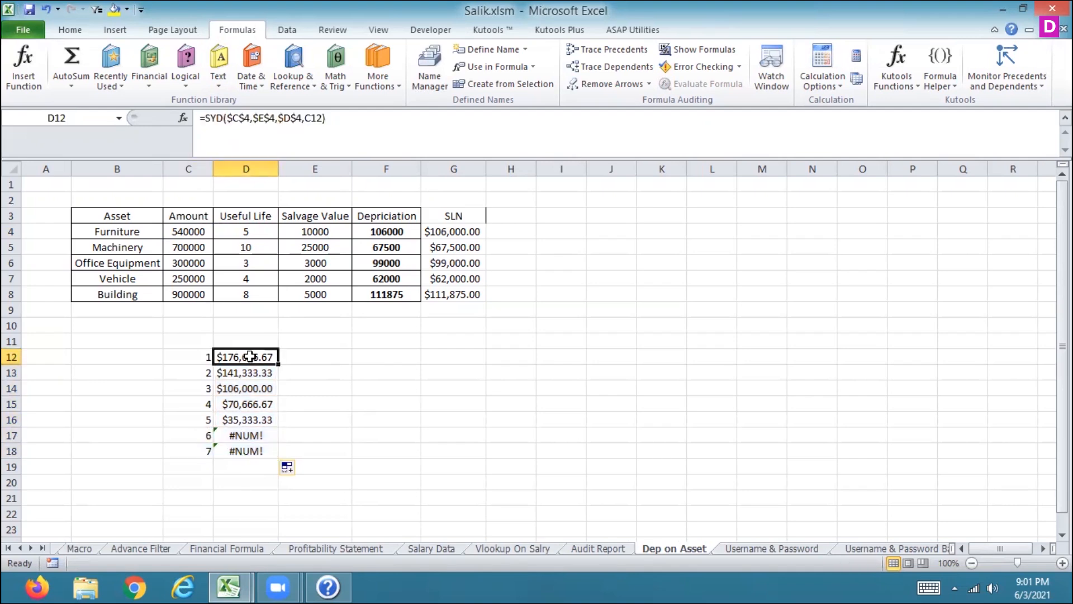
Step: Step through the SYD formula cells D12 to D18 to inspect each period's formula and result
click(250, 372)
key(Down)
key(Down)
key(Down)
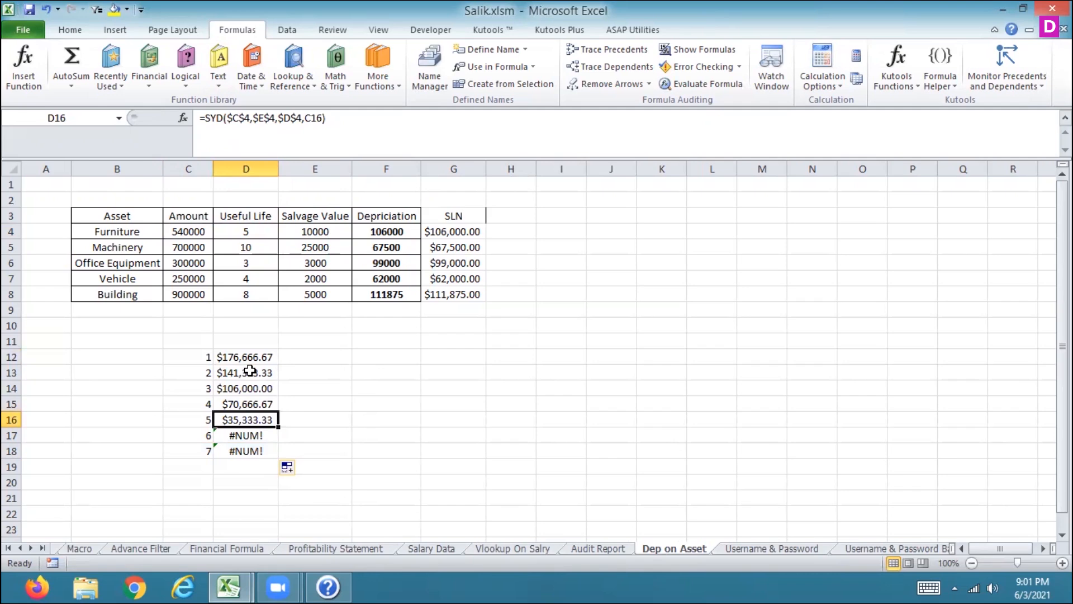
key(Down)
key(Up)
key(Down)
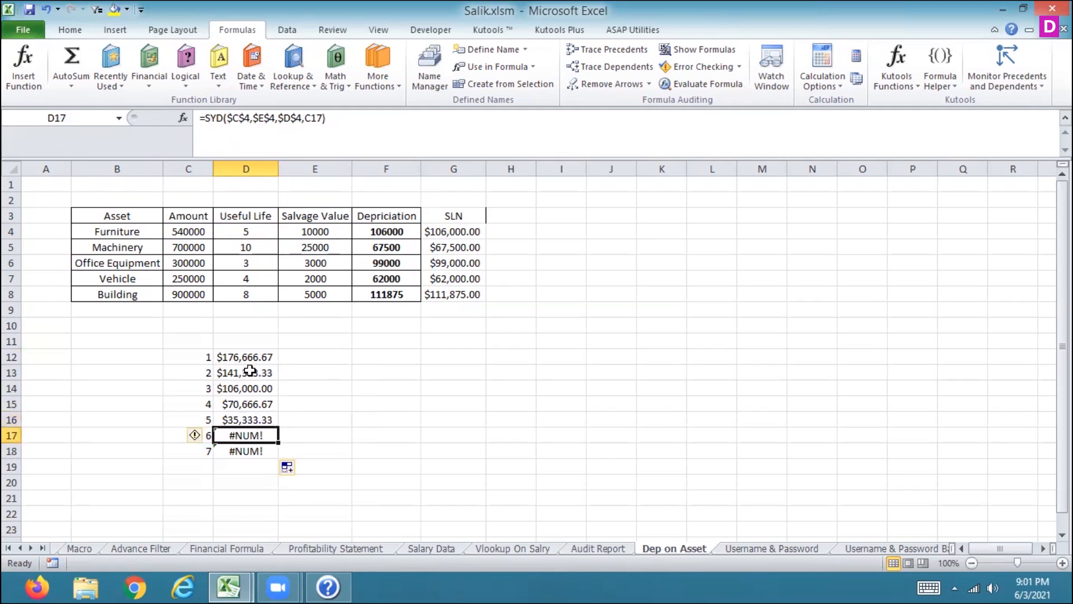
key(Up)
key(Up)
key(Up)
key(Up)
key(Up)
key(Up)
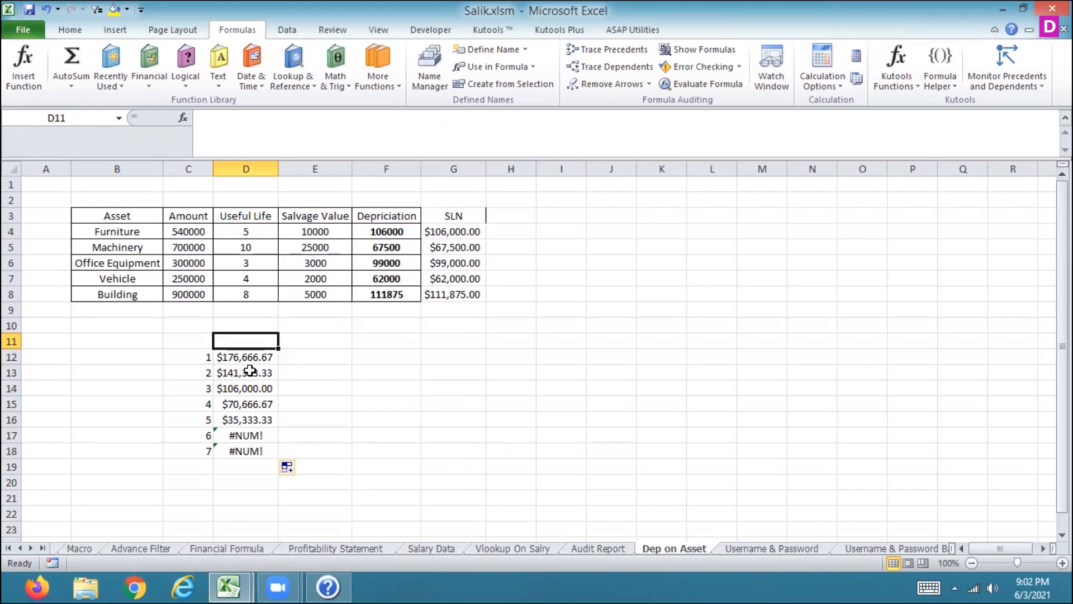
Step: Open Excel Help, search for DB and open the DB function article
key(F1)
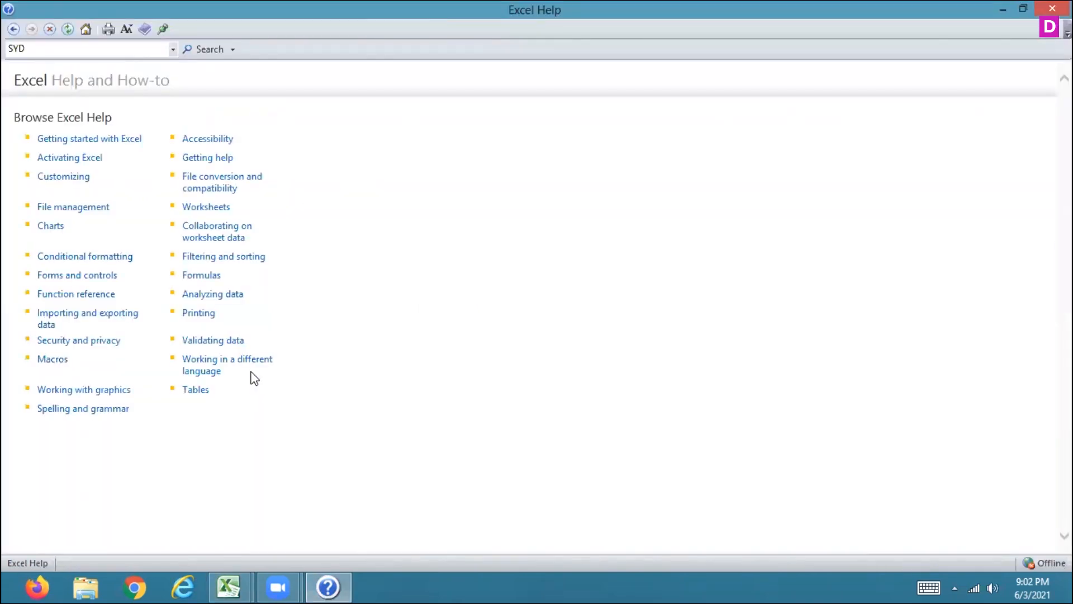
click(38, 53)
text(DB)
key(Return)
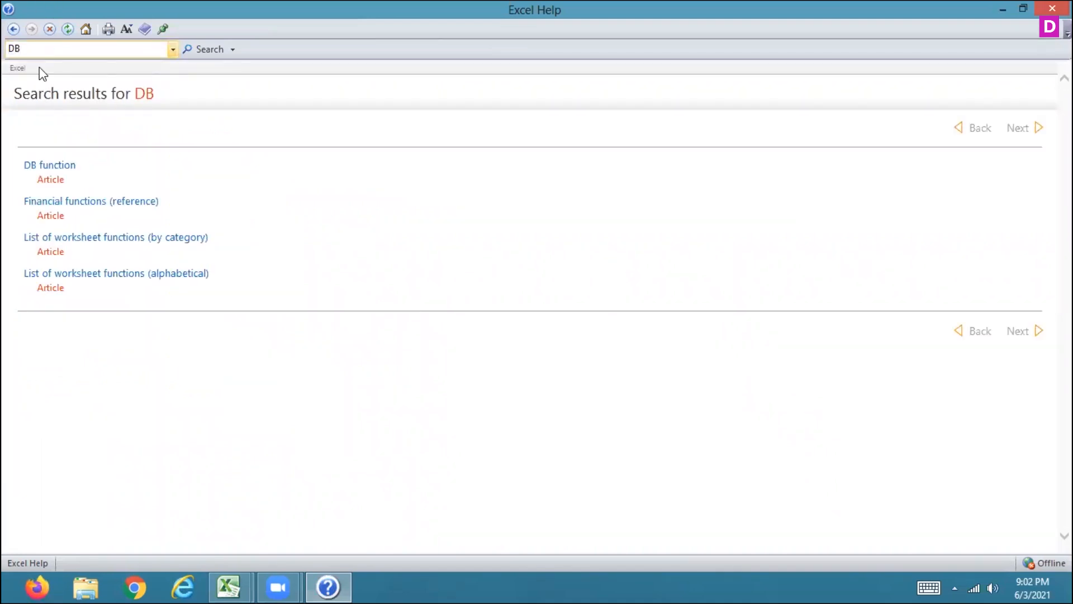
click(54, 168)
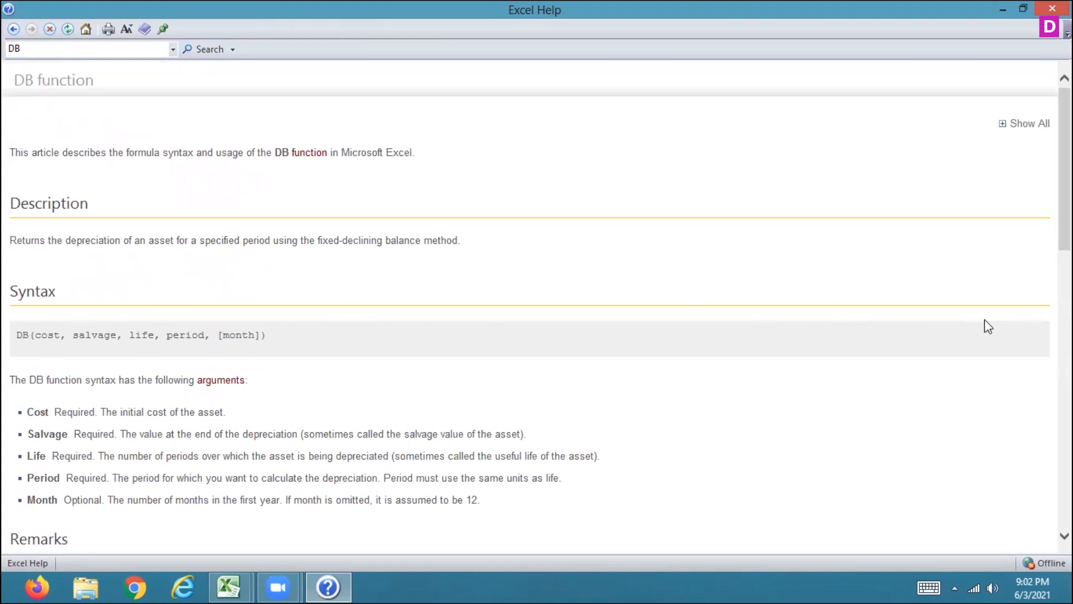
Step: Read the DB function's syntax, remarks and worked example in the Help article
scroll(537, 297, down, 3)
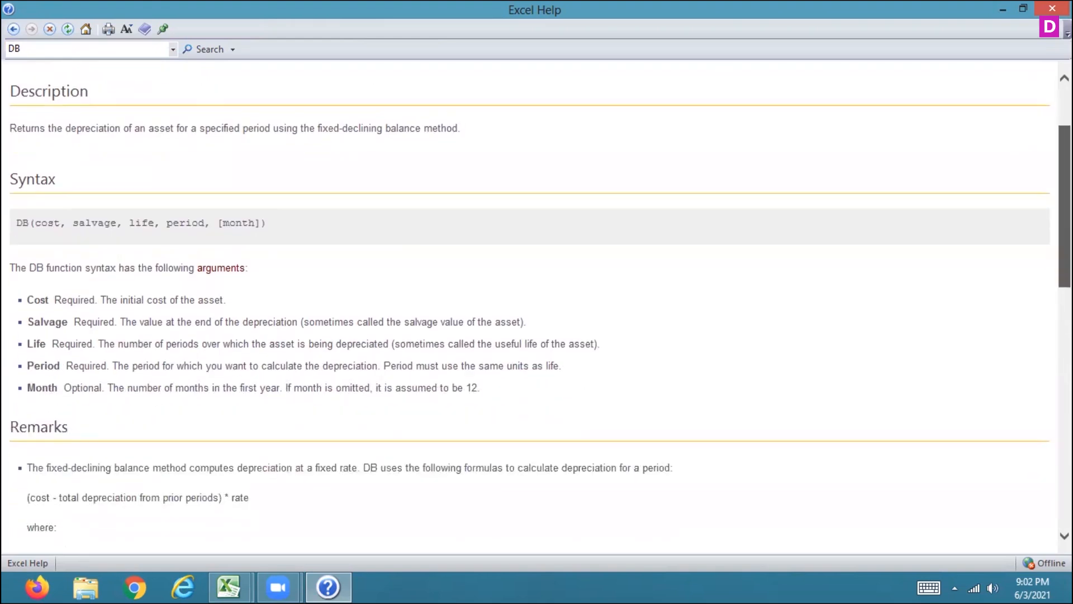
scroll(537, 296, down, 2)
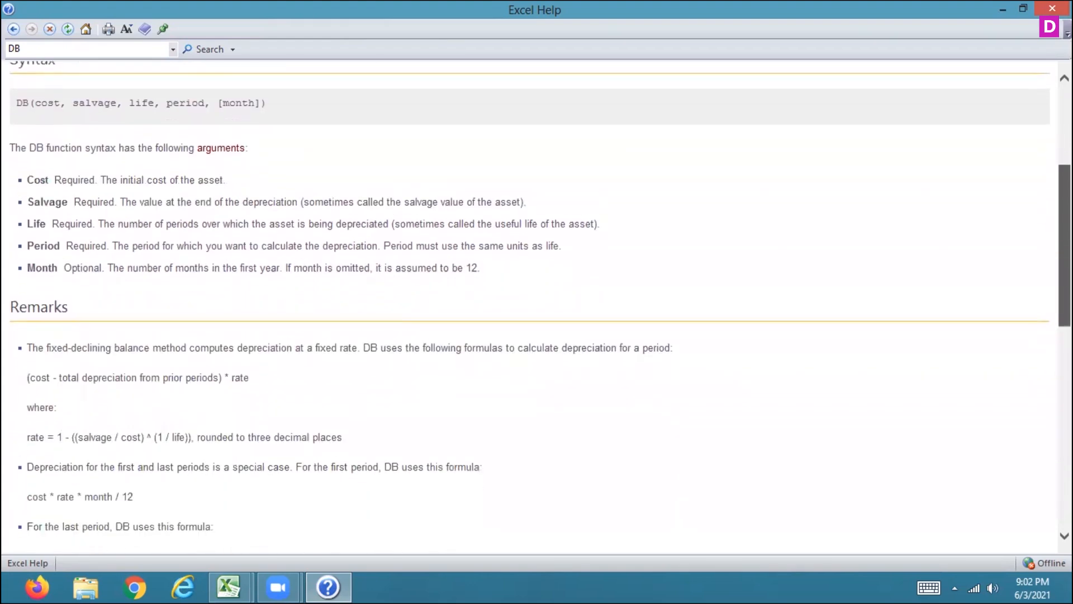
scroll(536, 296, down, 5)
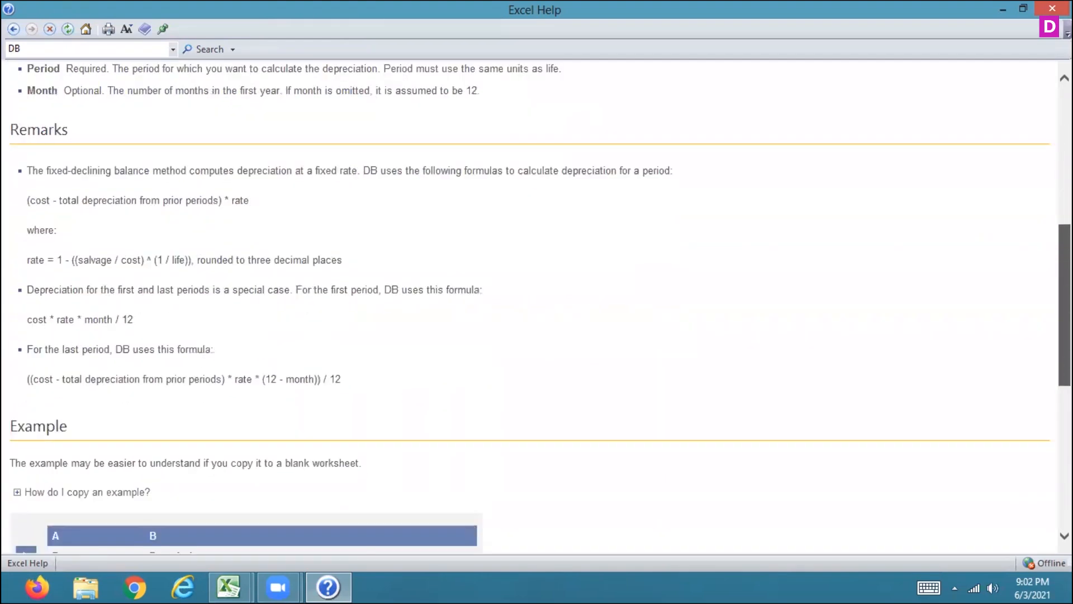
scroll(593, 275, down, 1)
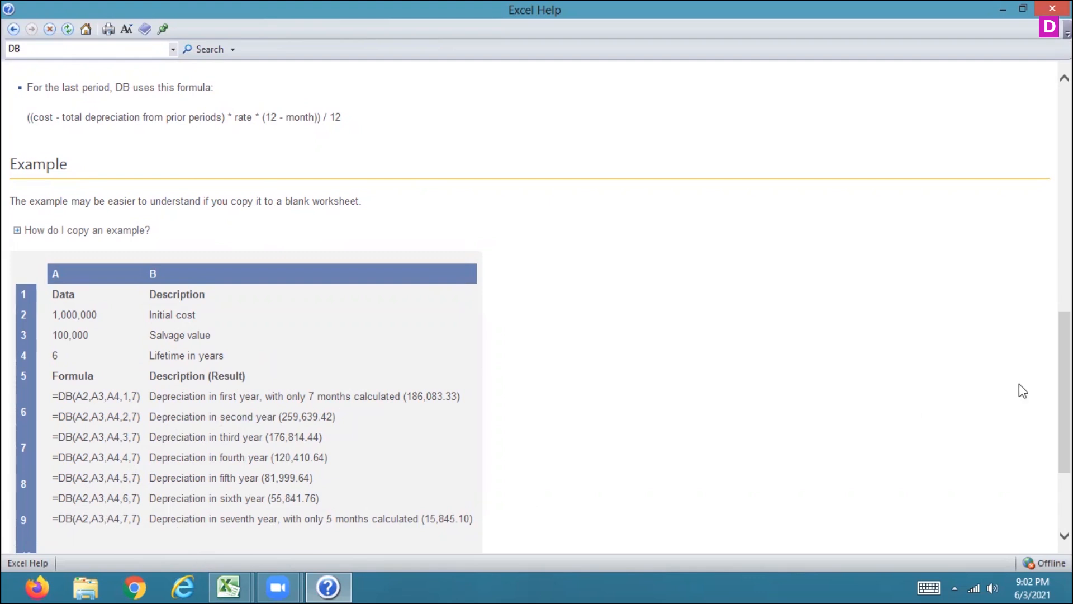
scroll(531, 307, down, 3)
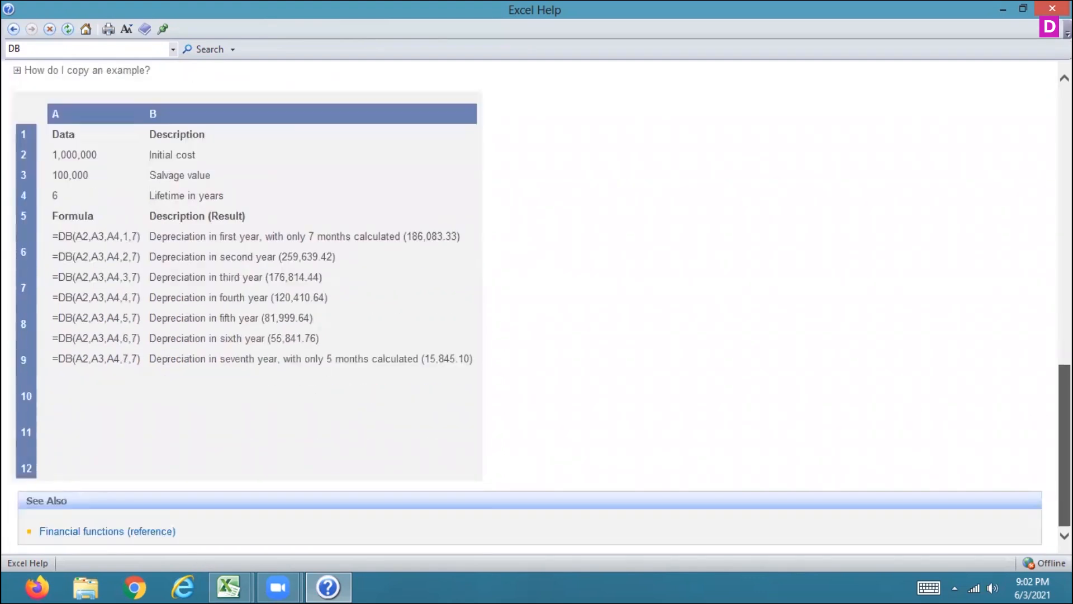
scroll(531, 308, up, 2)
scroll(531, 308, up, 1)
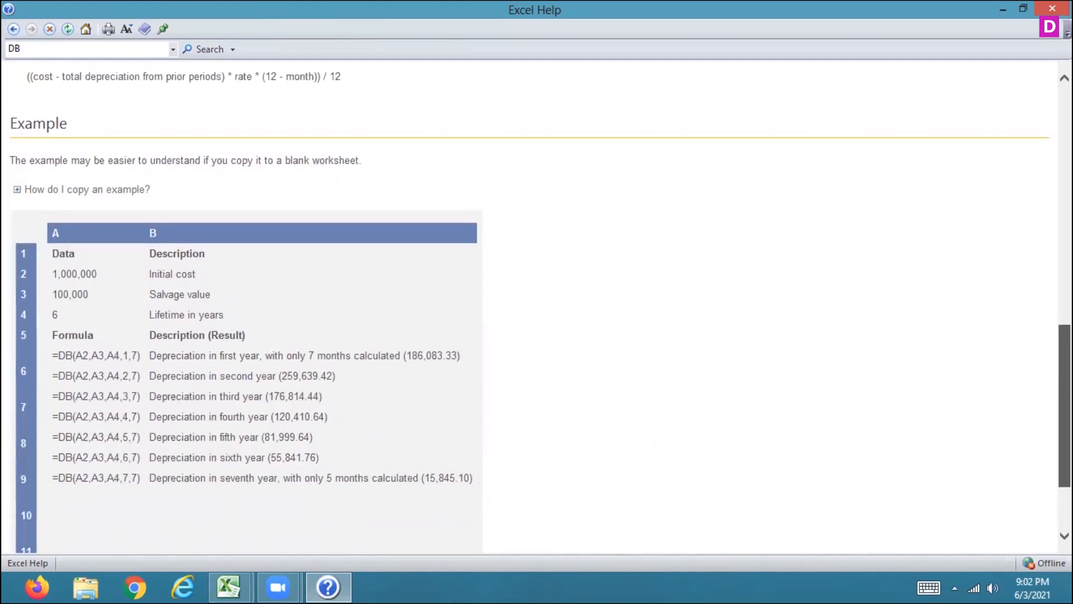
scroll(531, 308, up, 2)
scroll(929, 195, up, 7)
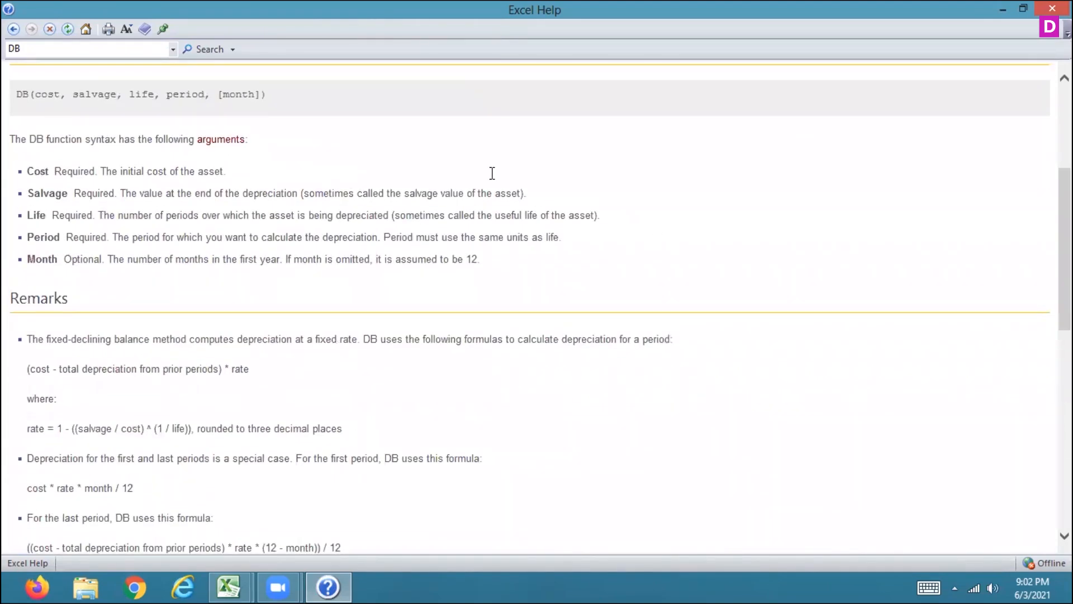
click(93, 48)
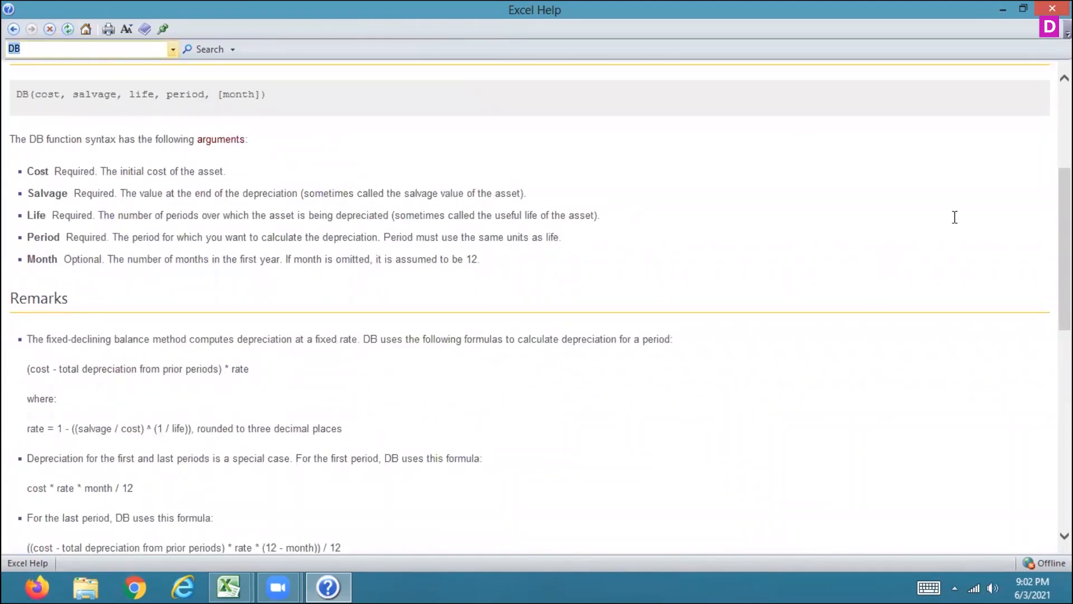
drag(1064, 252, 1065, 172)
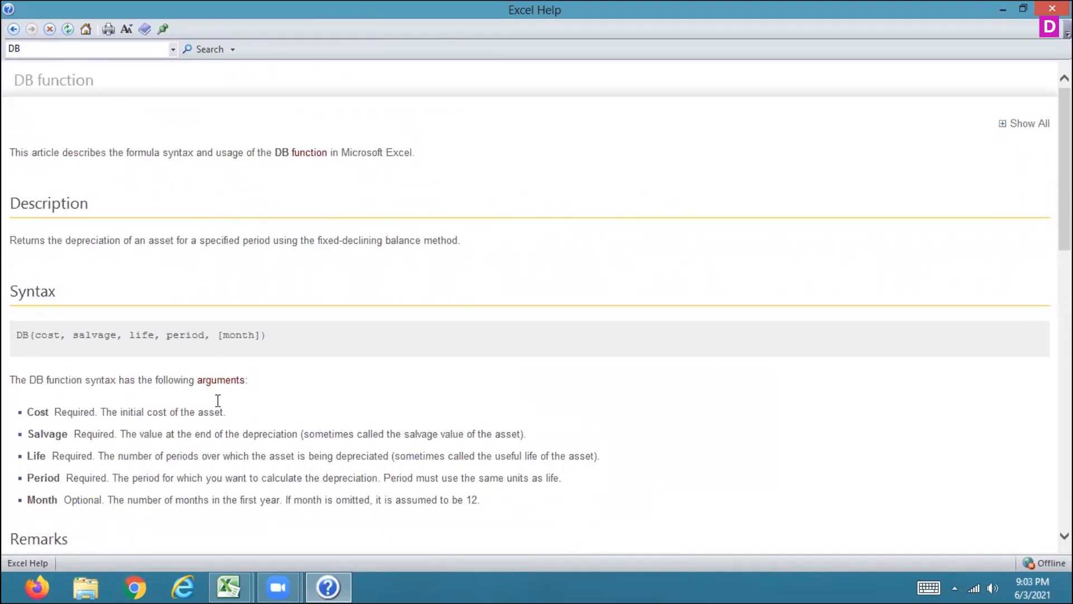
Step: Search Help for DDB and open the DDB function article
click(7, 48)
key(BackSpace)
key(BackSpace)
text(DDB)
key(Return)
click(44, 166)
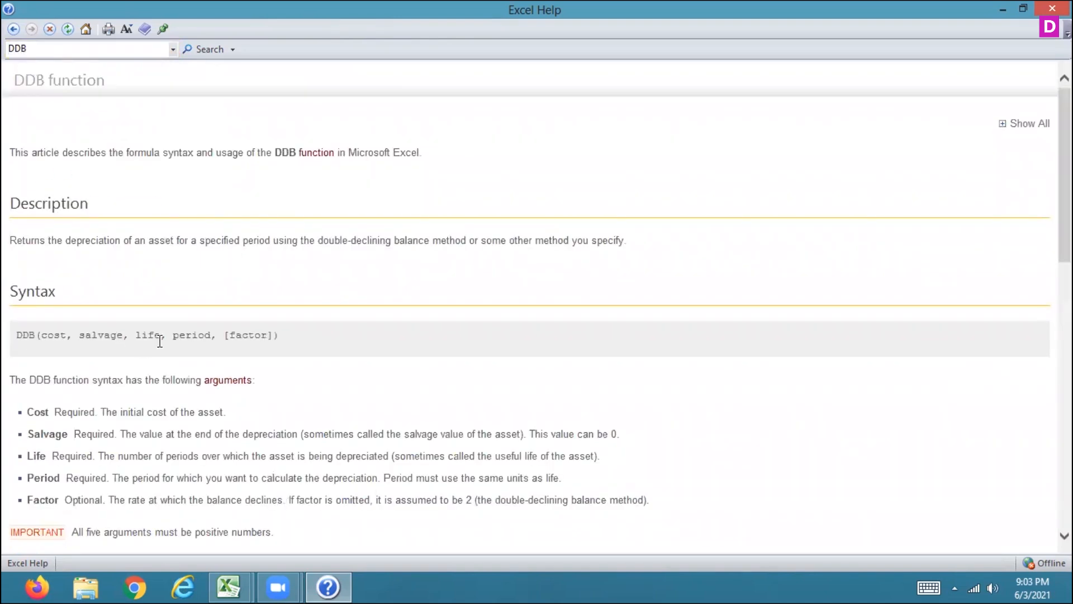
Step: Read the DDB article, highlight its double-declining balance description, and close Help
scroll(536, 307, down, 3)
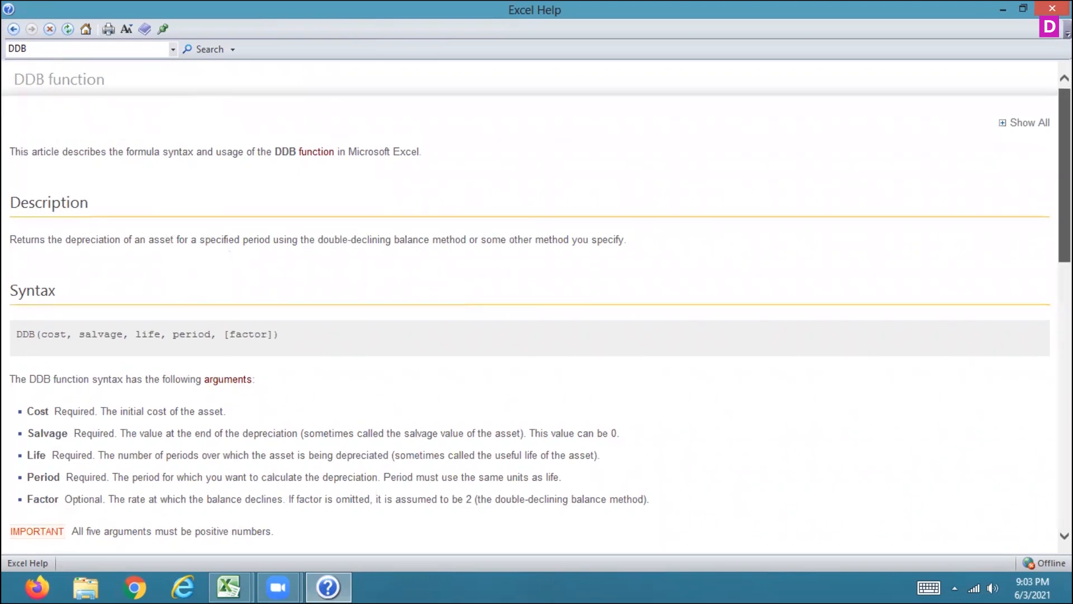
scroll(537, 308, down, 9)
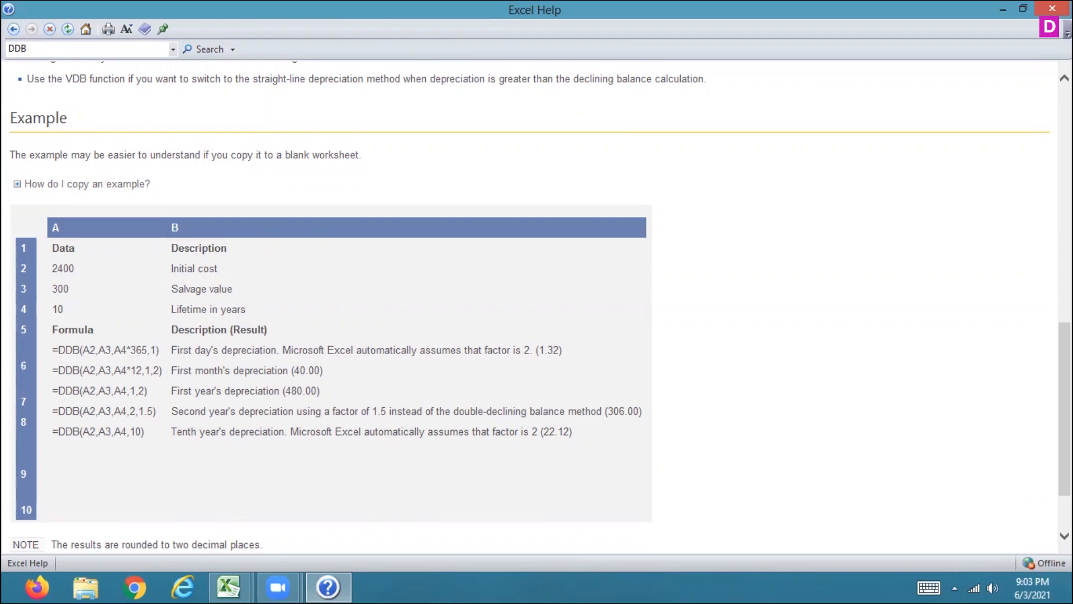
scroll(1045, 201, up, 9)
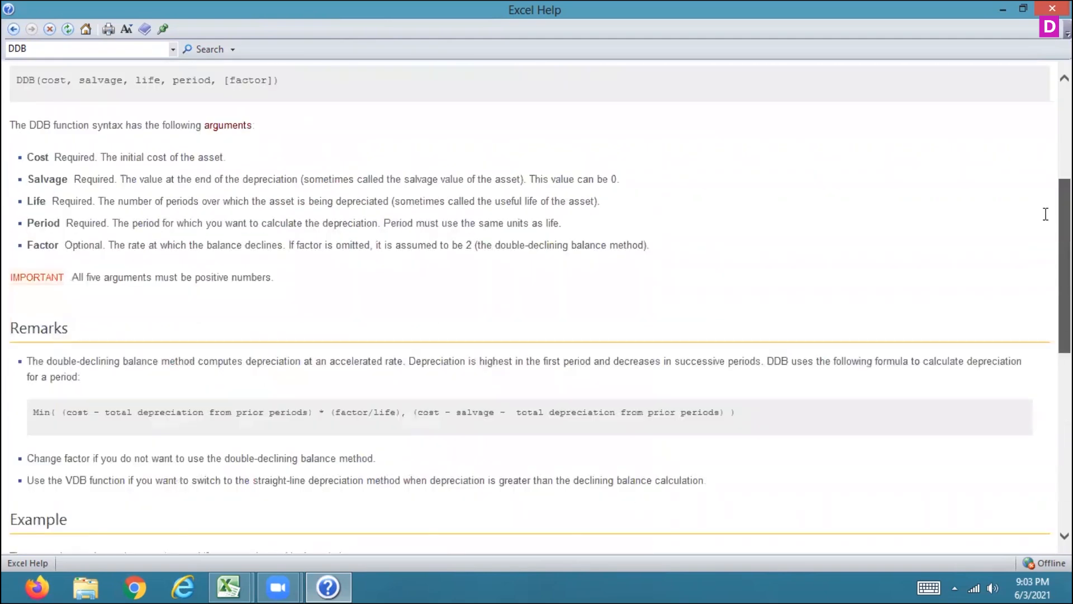
scroll(1043, 185, up, 1)
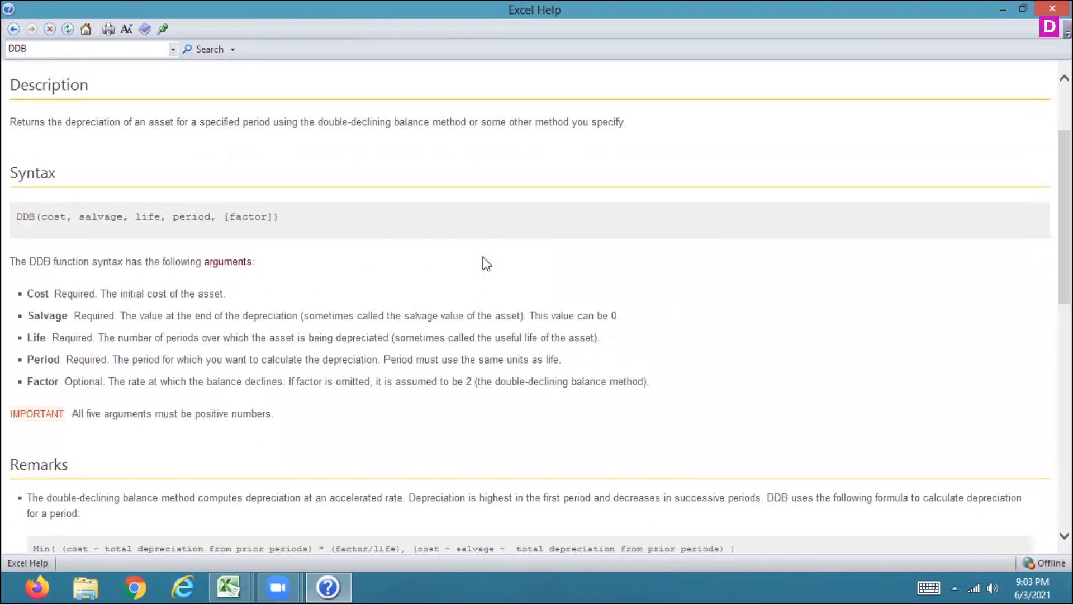
drag(313, 122, 498, 156)
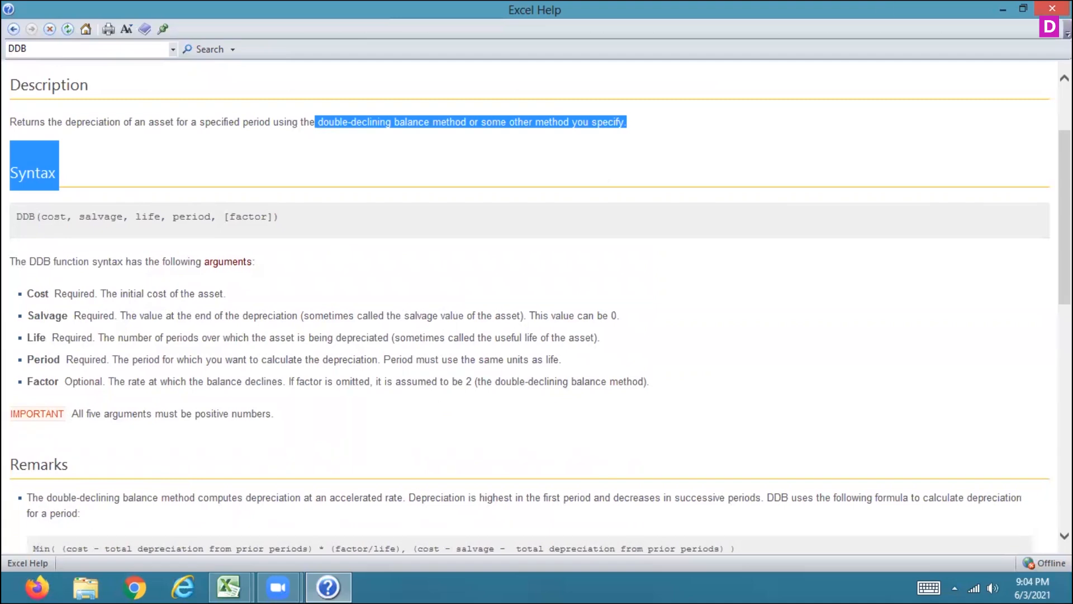
click(1052, 8)
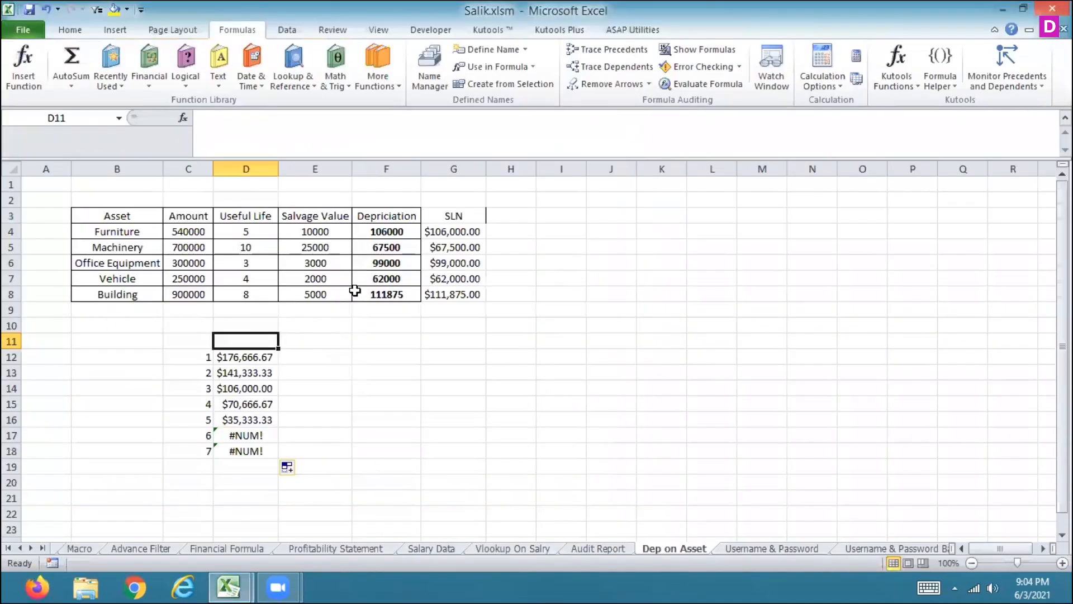
Step: Select the SLN result in G4 and evaluate its formula step by step with Evaluate Formula
drag(259, 356, 258, 418)
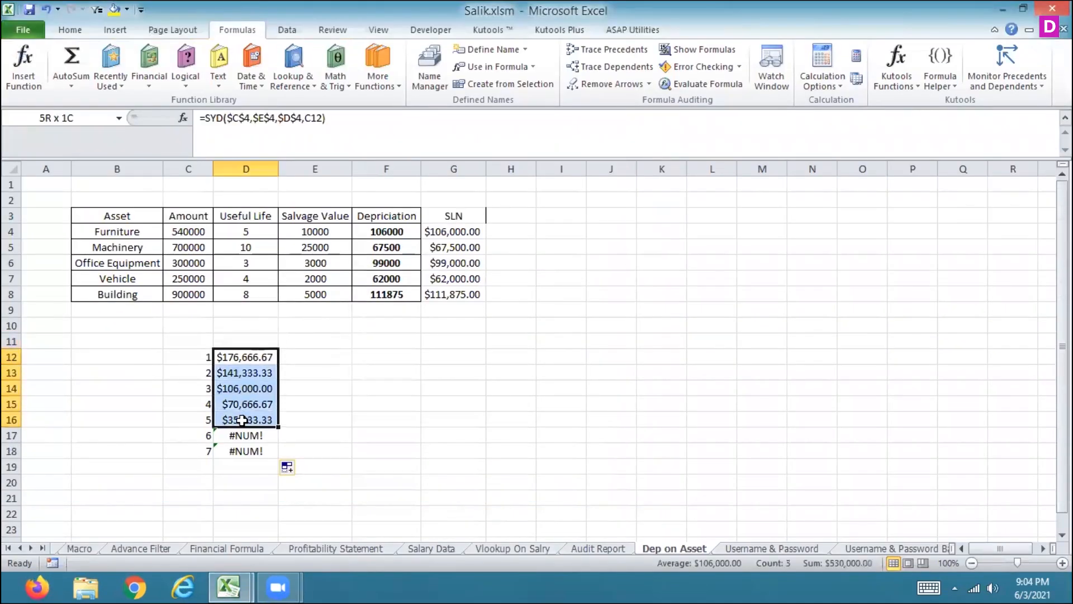
click(438, 340)
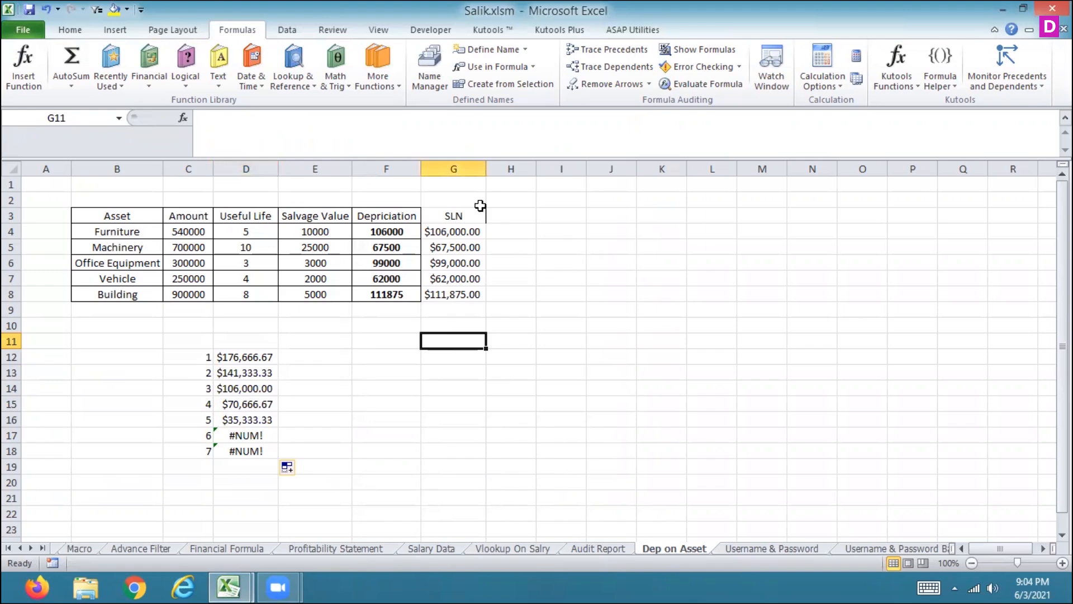
click(454, 233)
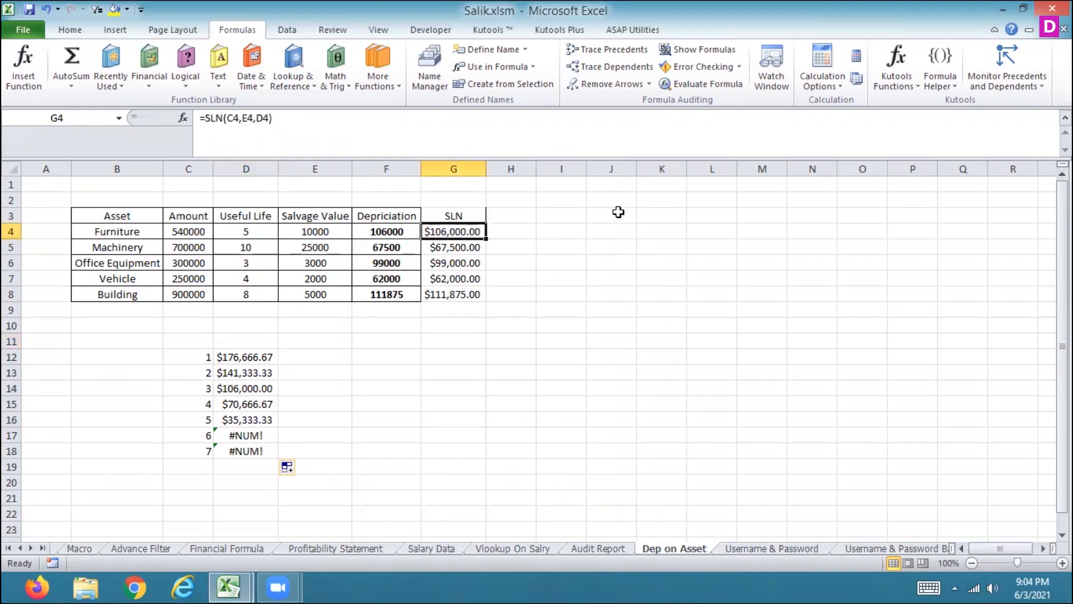
click(696, 87)
click(494, 306)
click(499, 306)
click(499, 306)
click(698, 307)
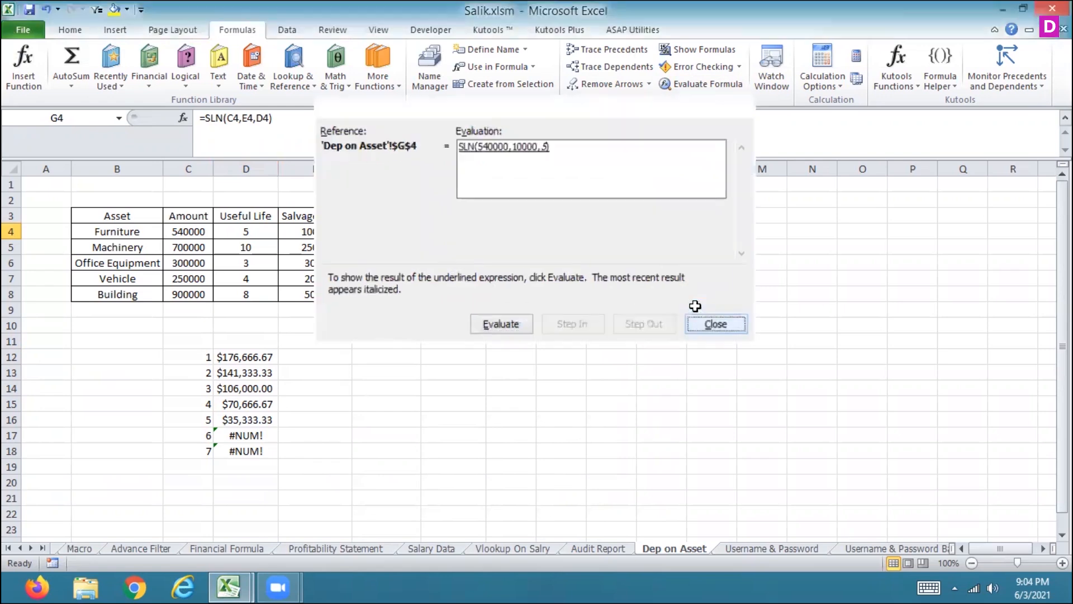
Step: Run Error Checking on the #NUM! cells and show the calculation steps for D18
click(703, 66)
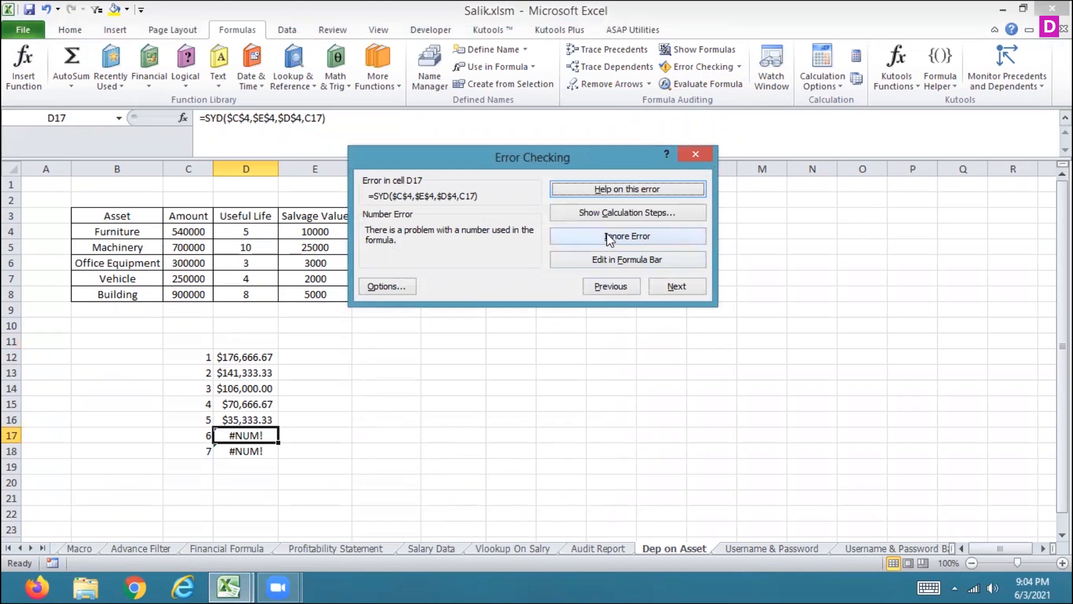
click(669, 291)
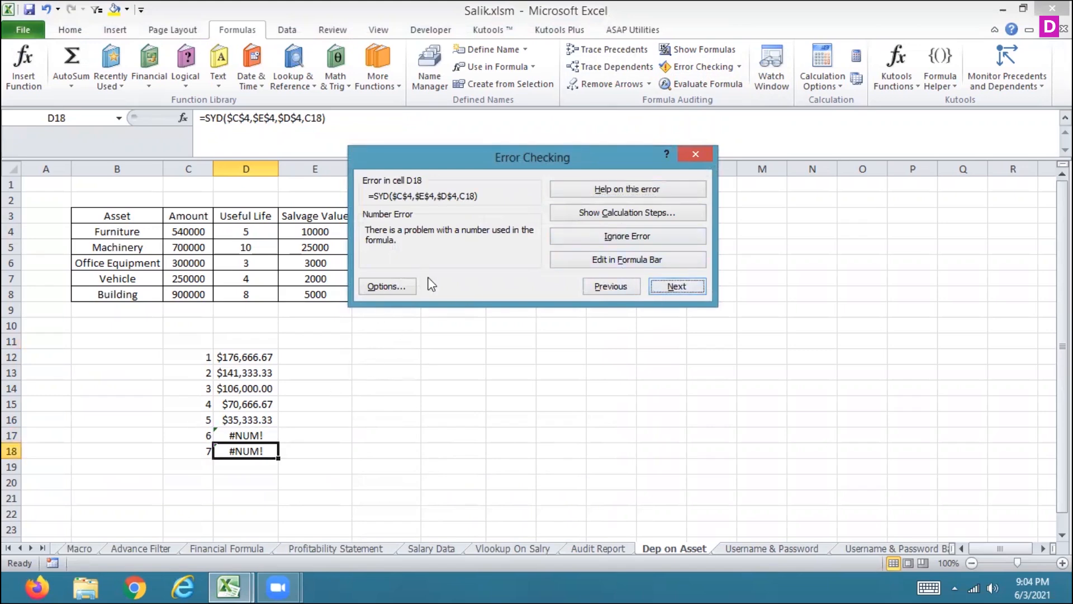
click(629, 213)
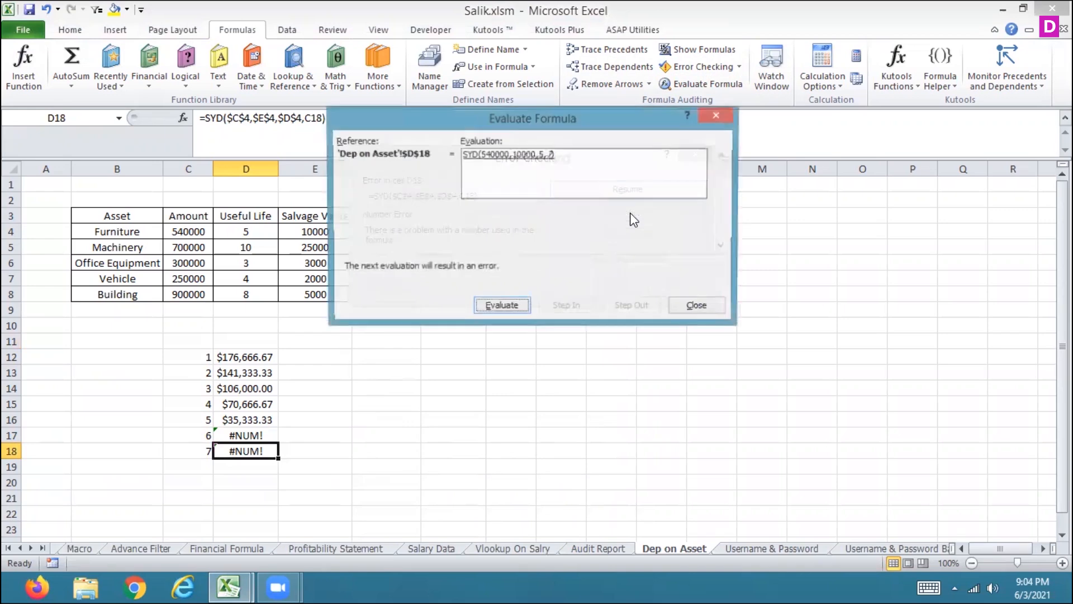
click(503, 306)
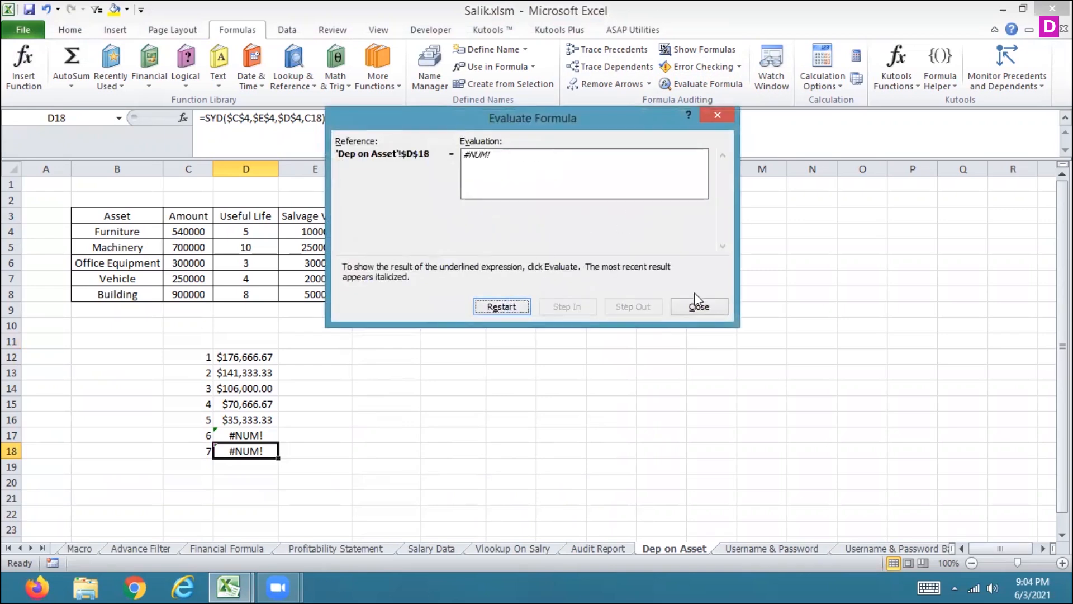
click(697, 306)
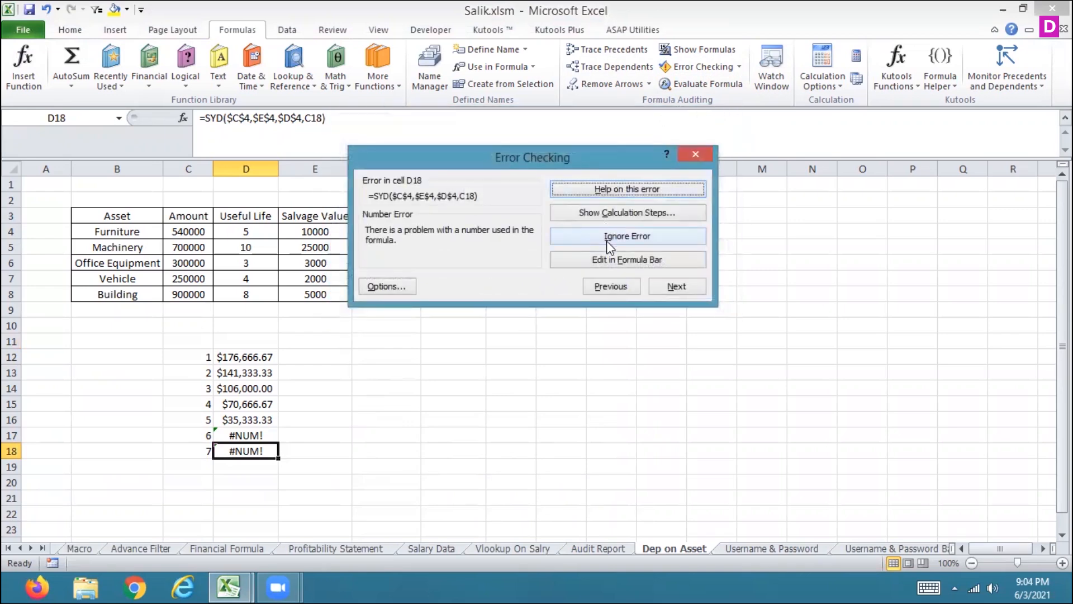
Step: Open D18's SYD formula for editing from Error Checking, then resume checking without changes
click(600, 261)
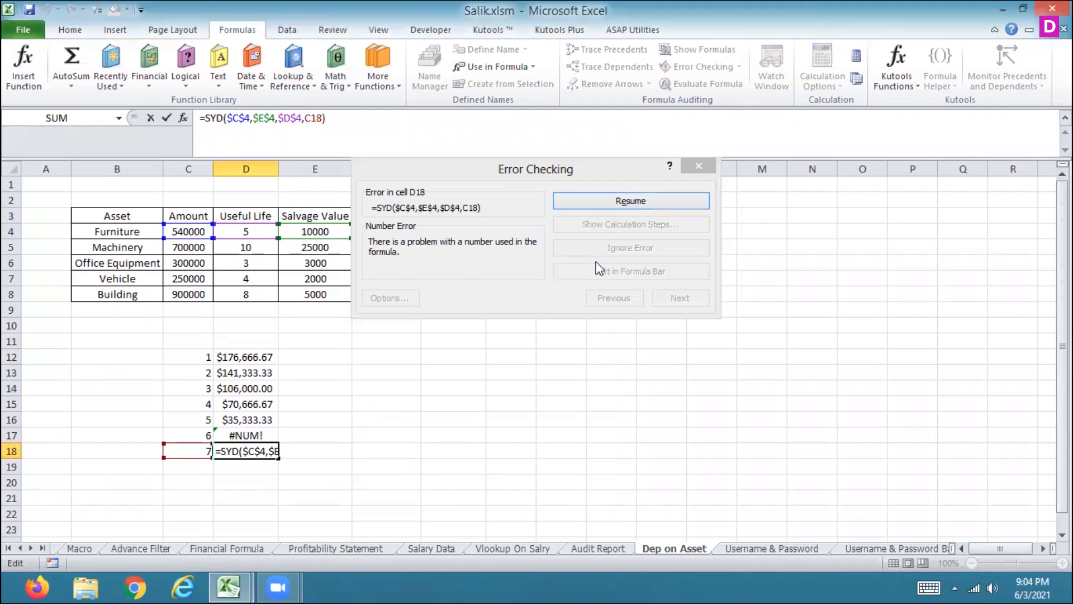
click(618, 206)
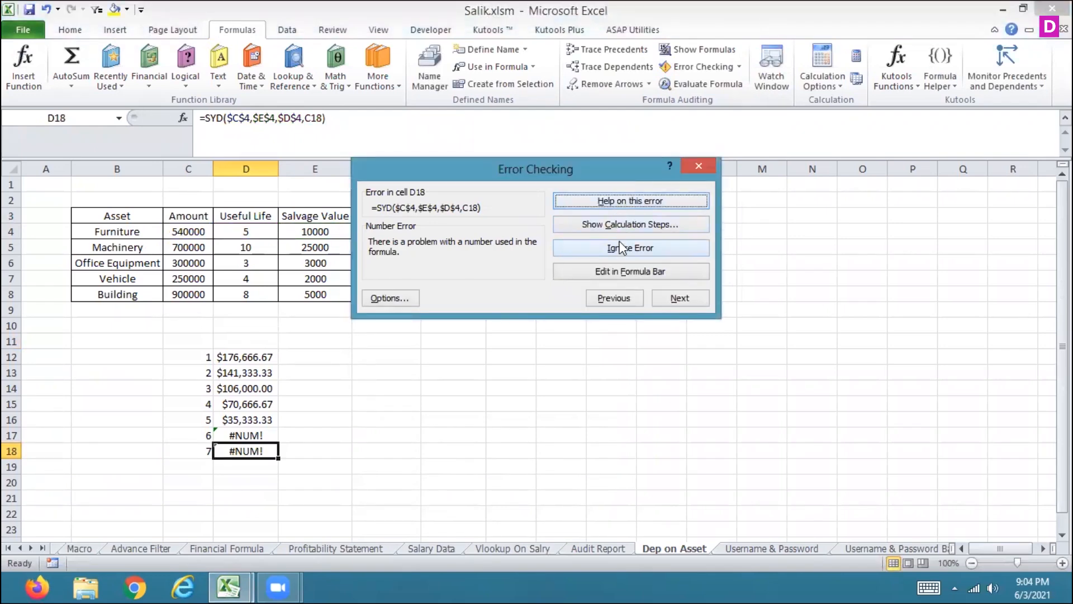
Step: Open help on the D18 error, read the Correct a #NUM! error article, and close Help
click(623, 200)
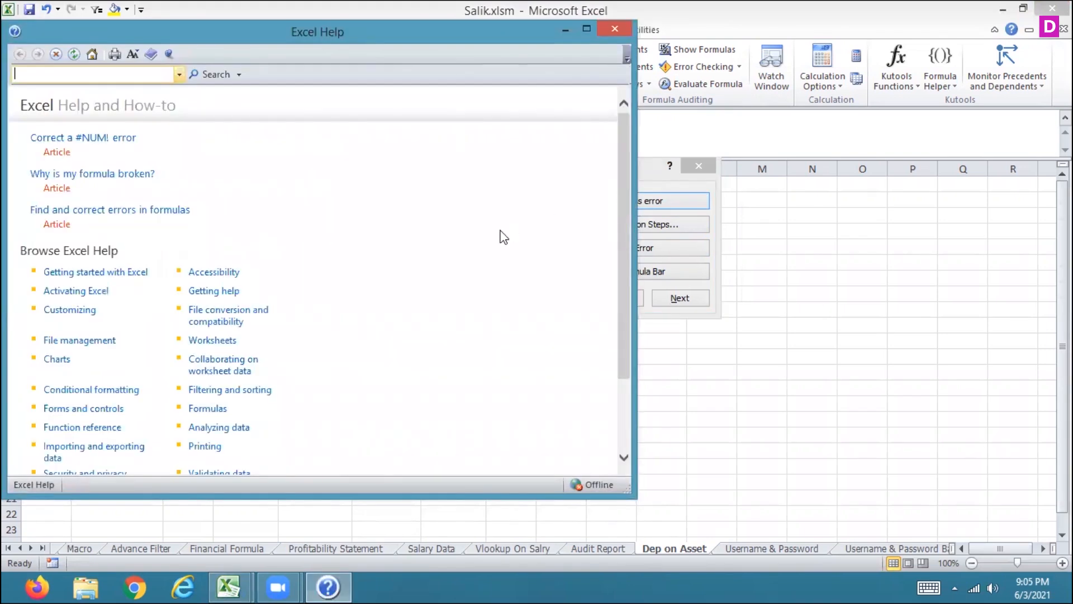
click(112, 139)
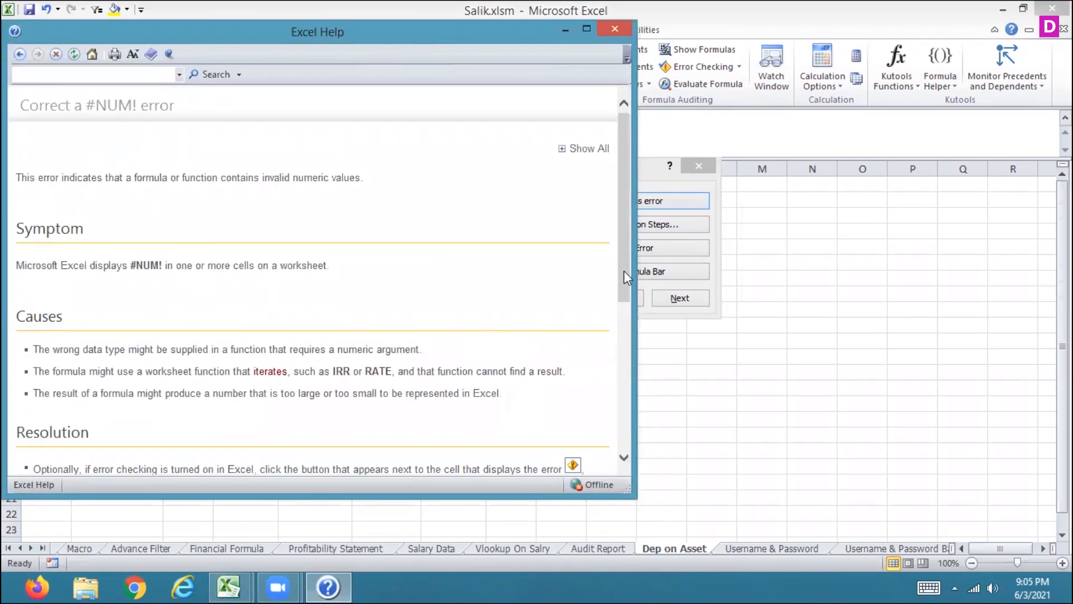
scroll(625, 259, down, 10)
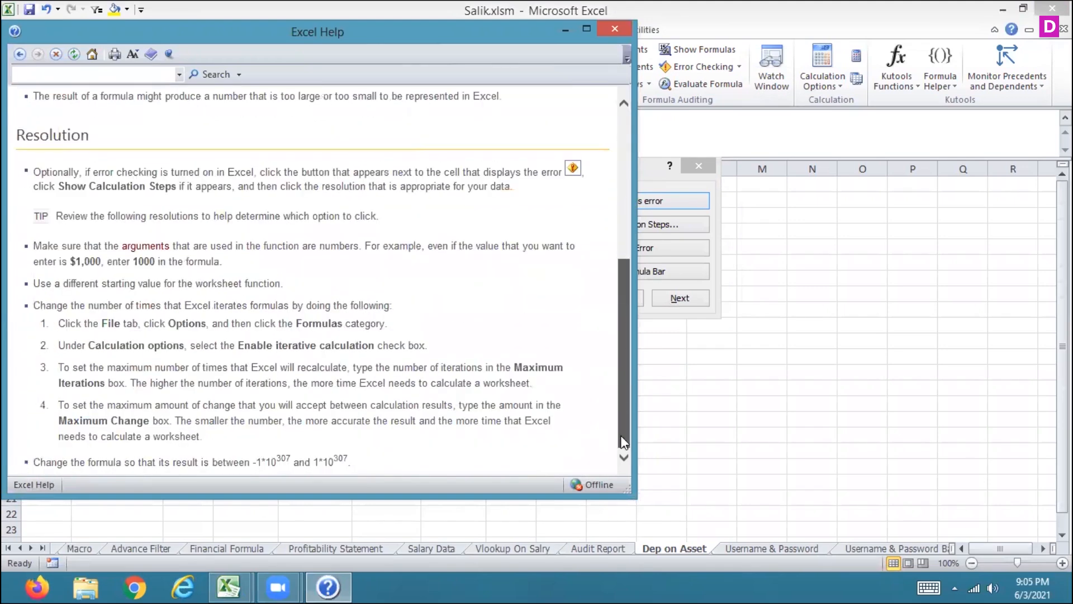
drag(621, 420, 630, 121)
click(611, 31)
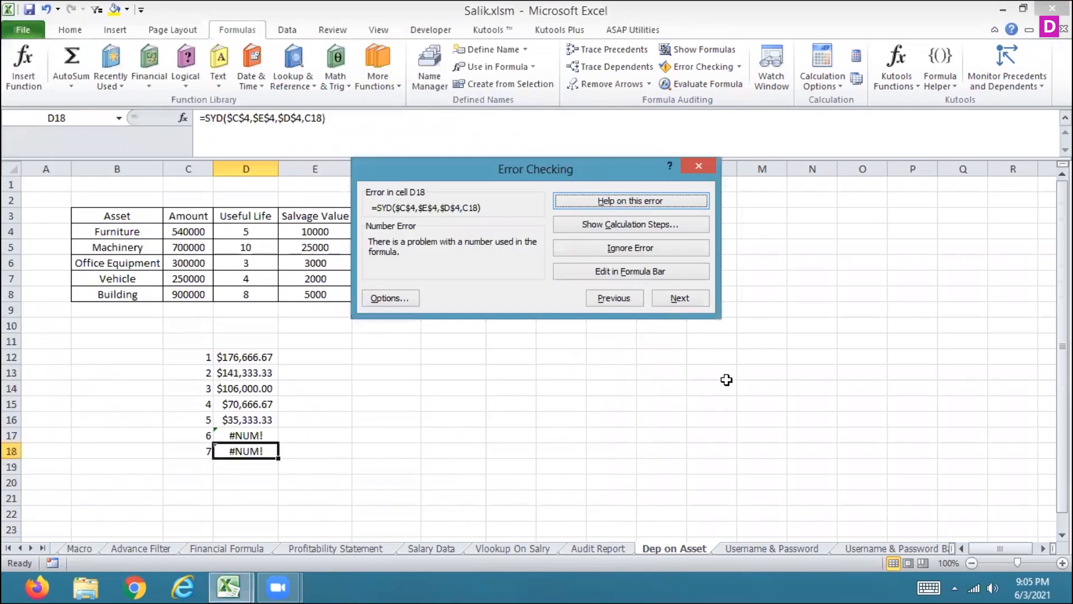
Step: Review the error checking options without changes, then ignore the D18 error to finish the sheet's error check
click(396, 296)
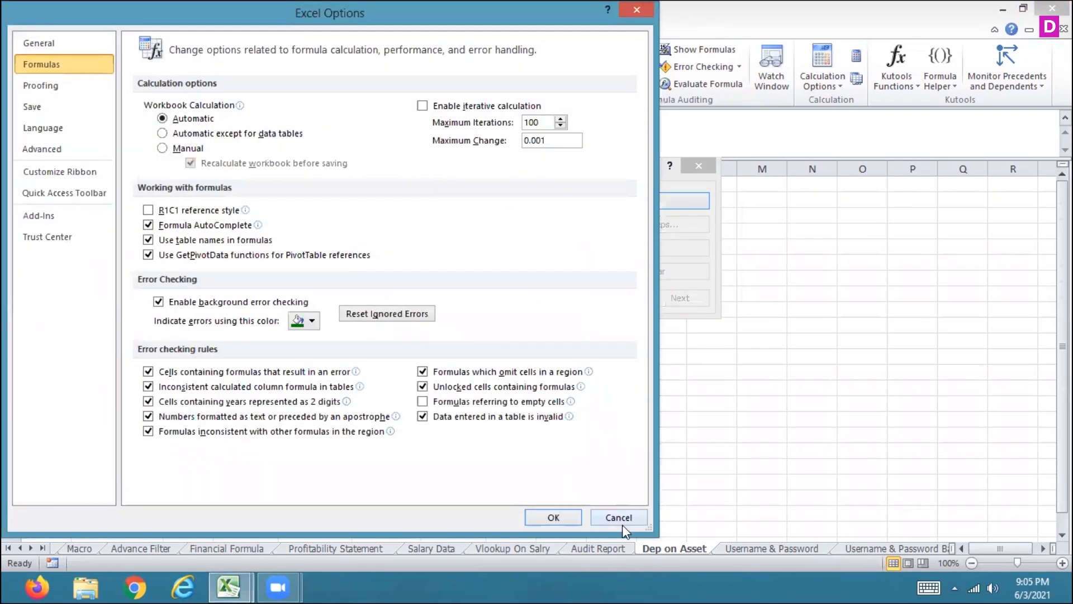
click(617, 515)
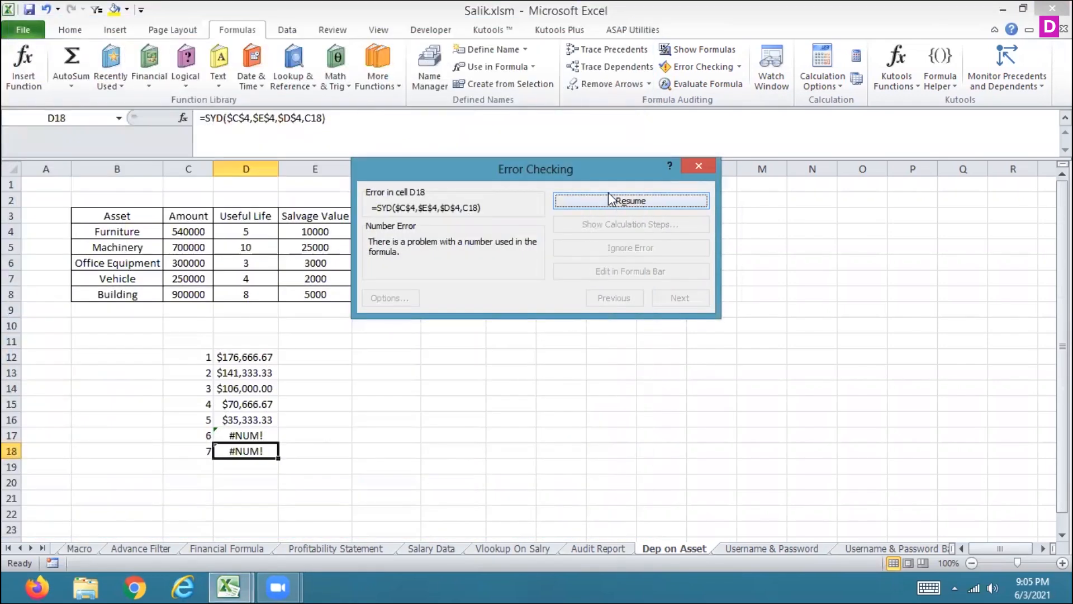
click(609, 194)
click(616, 250)
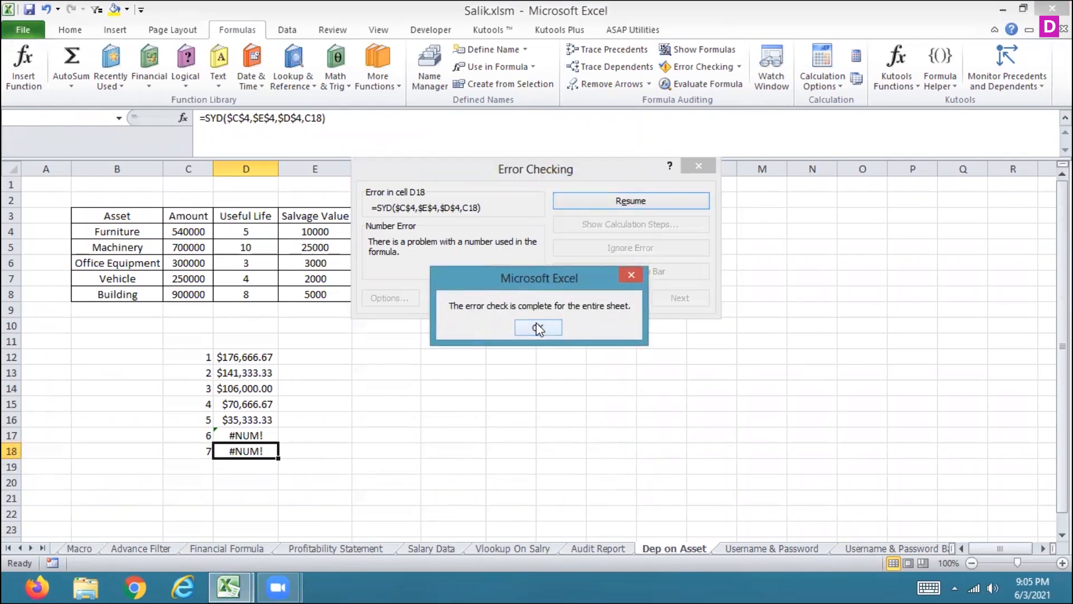
click(537, 327)
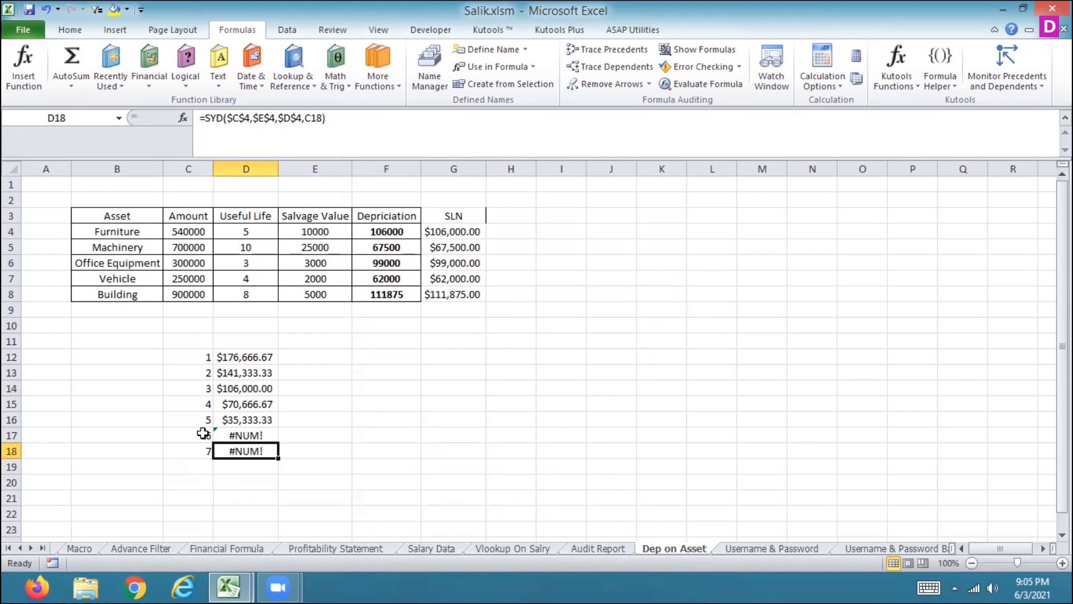
Step: Show formulas on the Dep on Asset sheet, then switch to Salary Data and show its formulas too
click(703, 51)
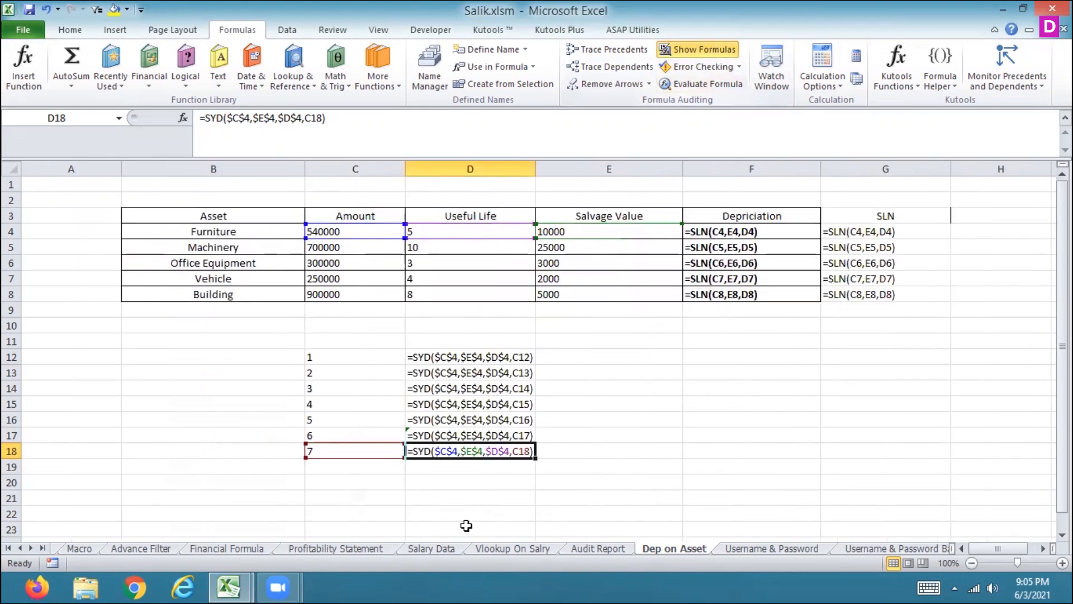
click(433, 550)
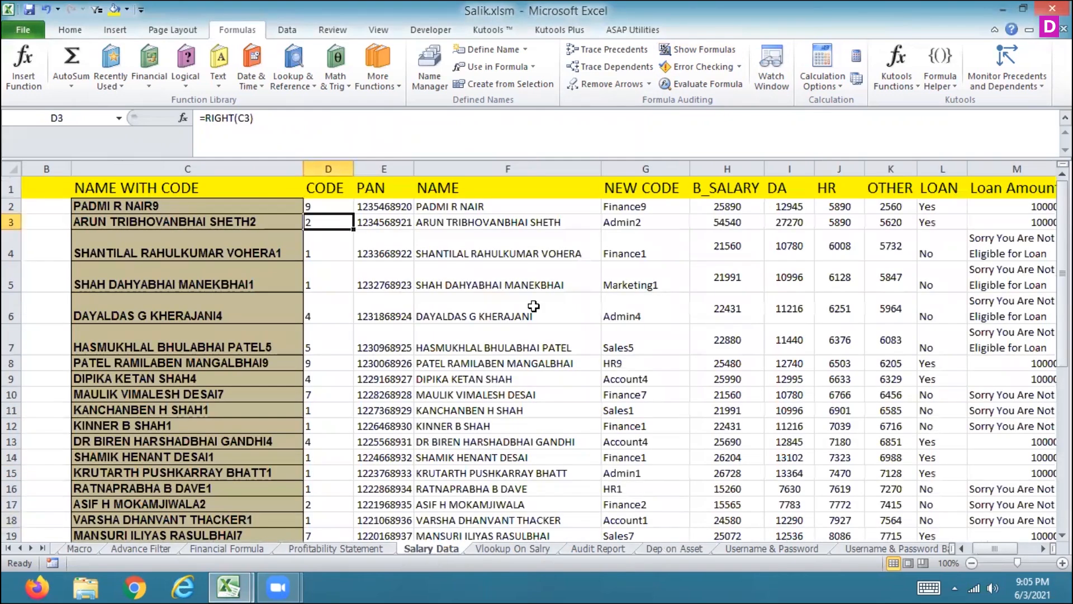
click(687, 49)
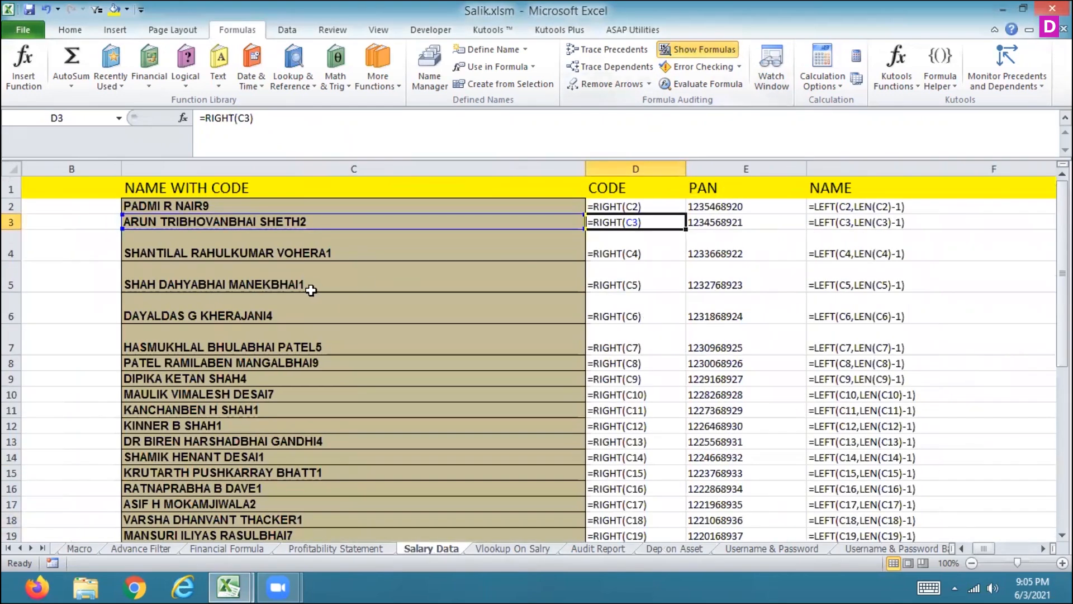
Step: Step through the Salary Data formulas across the columns from CODE to DEPARTMENT and back
click(609, 207)
key(Right)
key(Right)
key(Right)
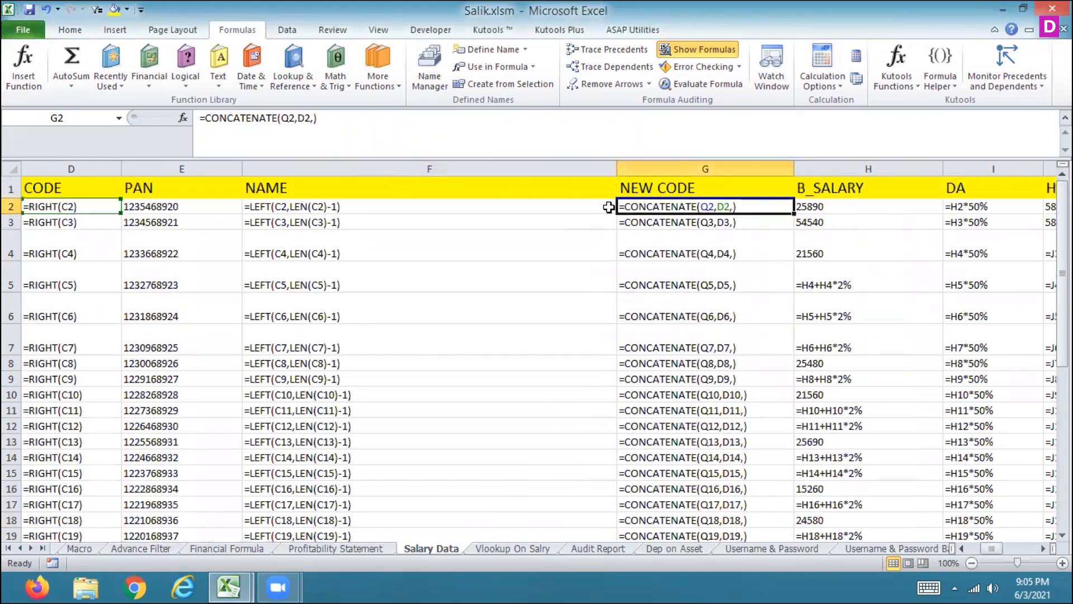
key(Left)
key(Left)
key(Right)
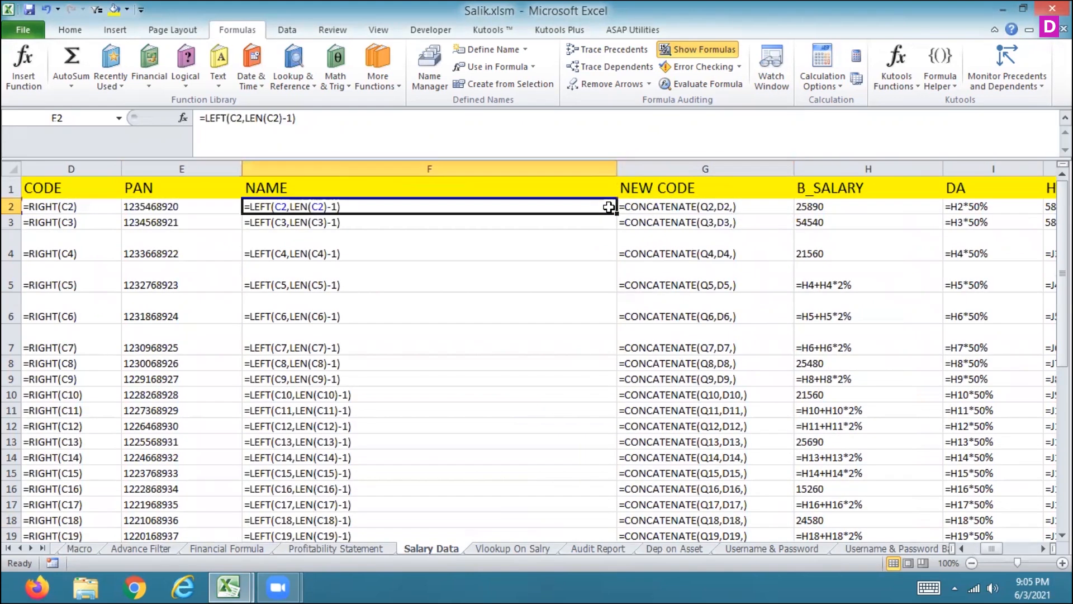
key(Right)
key(Right)
key(Right)
key(Right)
key(Right)
key(Right)
key(Right)
key(Right)
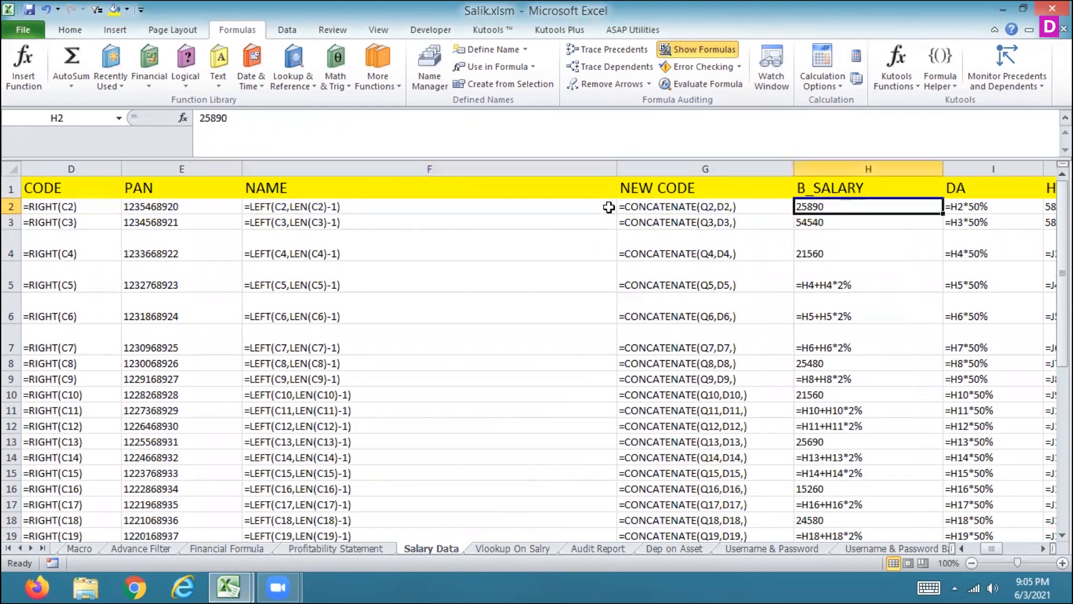
key(Right)
key(Right)
key(Right)
key(Right)
key(Right)
key(Right)
key(Left)
key(Left)
key(Left)
key(Left)
key(Left)
key(Left)
key(Left)
key(Left)
key(Left)
key(Left)
key(Left)
key(Left)
key(Left)
key(Left)
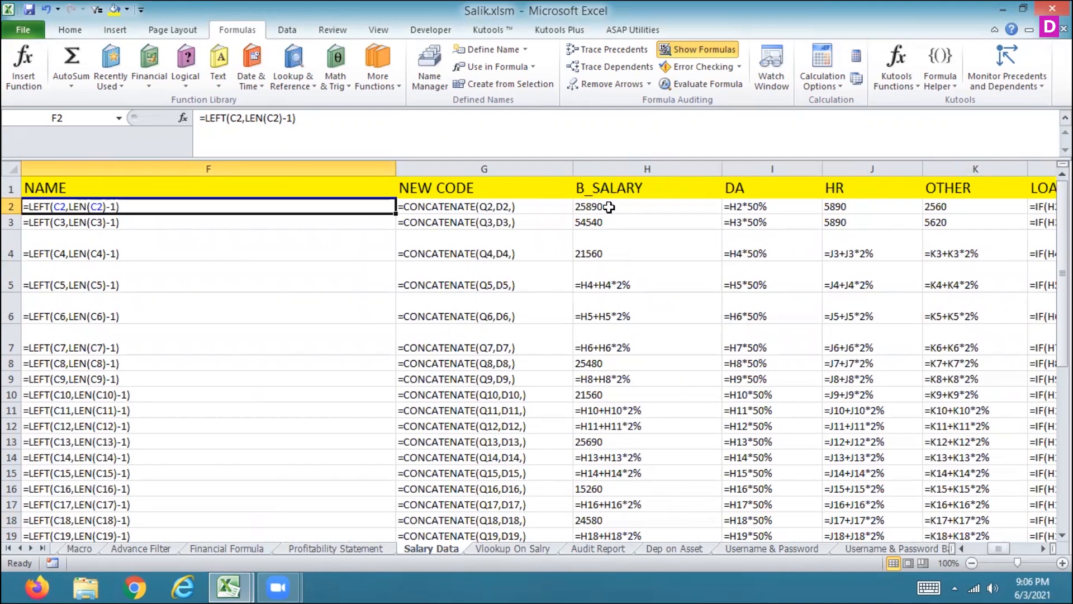
key(Left)
key(Left)
key(Left)
key(ctrl+shift+Down)
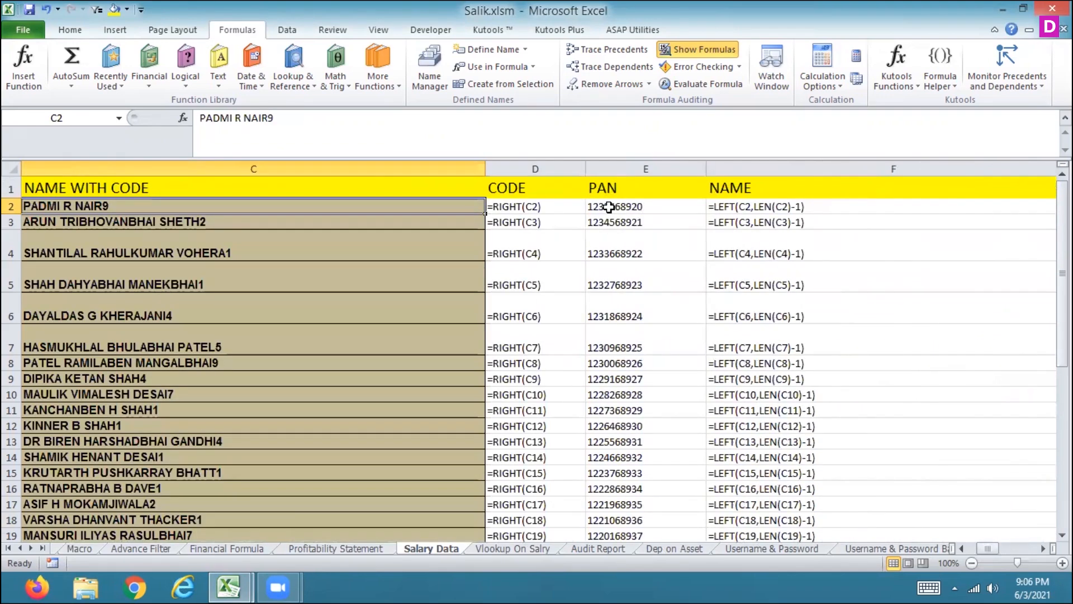
Step: Toggle formula display off and back on, and review the salary formulas across the columns again
click(696, 49)
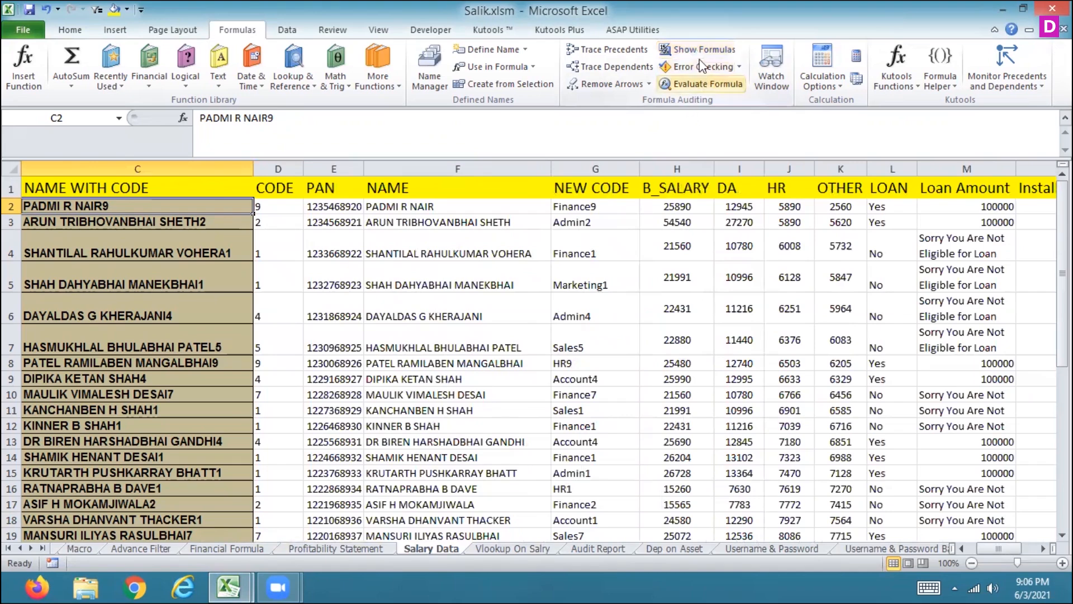
click(696, 50)
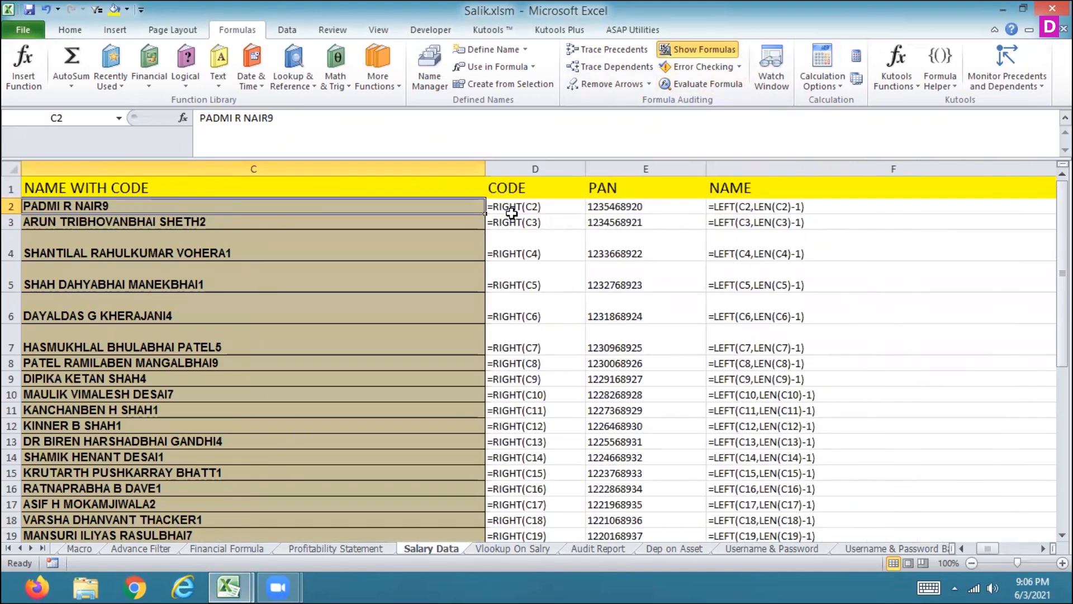
key(Right)
key(Right)
key(Right)
key(Right)
key(Right)
key(Right)
key(Right)
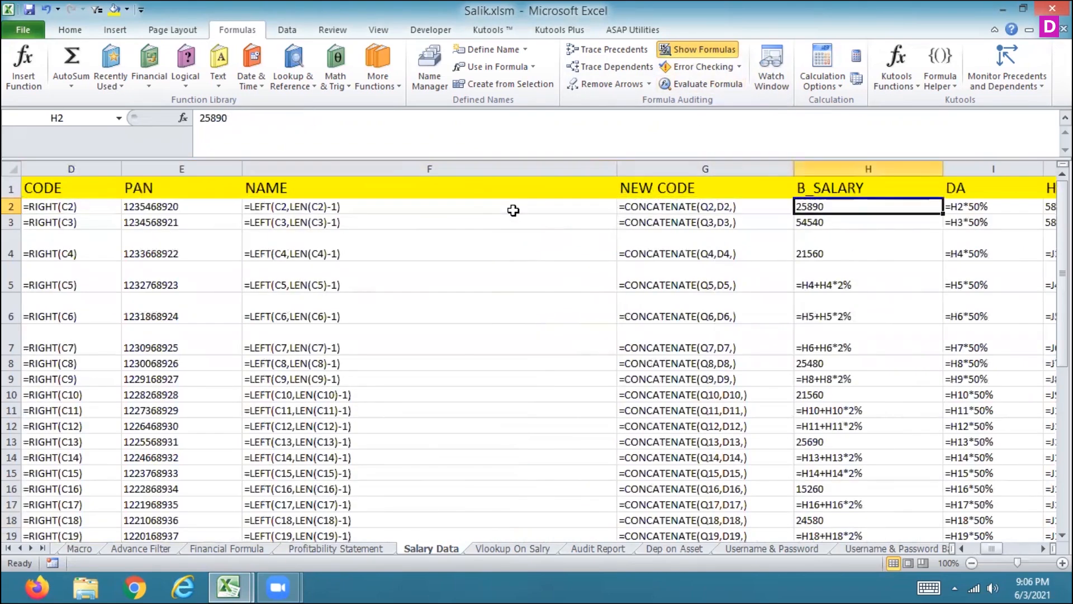
key(Right)
key(Right)
key(Right)
key(Right)
key(Right)
key(Right)
key(Right)
key(Right)
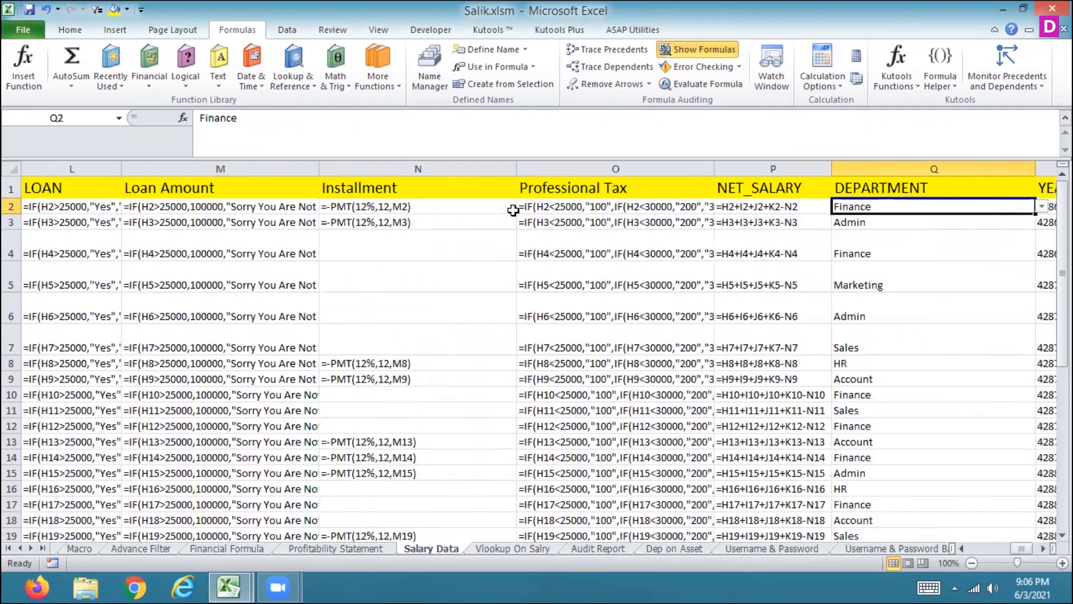
key(Right)
key(Left)
key(Left)
key(Left)
key(Left)
key(Left)
key(Left)
key(Left)
key(Left)
key(Left)
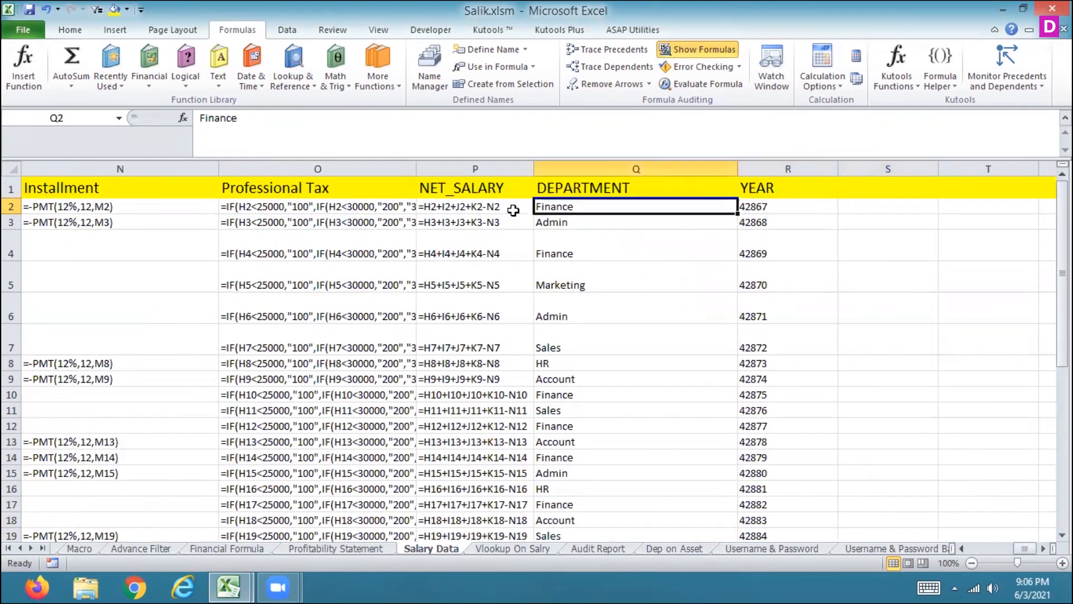
key(Left)
key(Left)
key(Left)
key(Left)
key(Left)
key(Left)
key(Left)
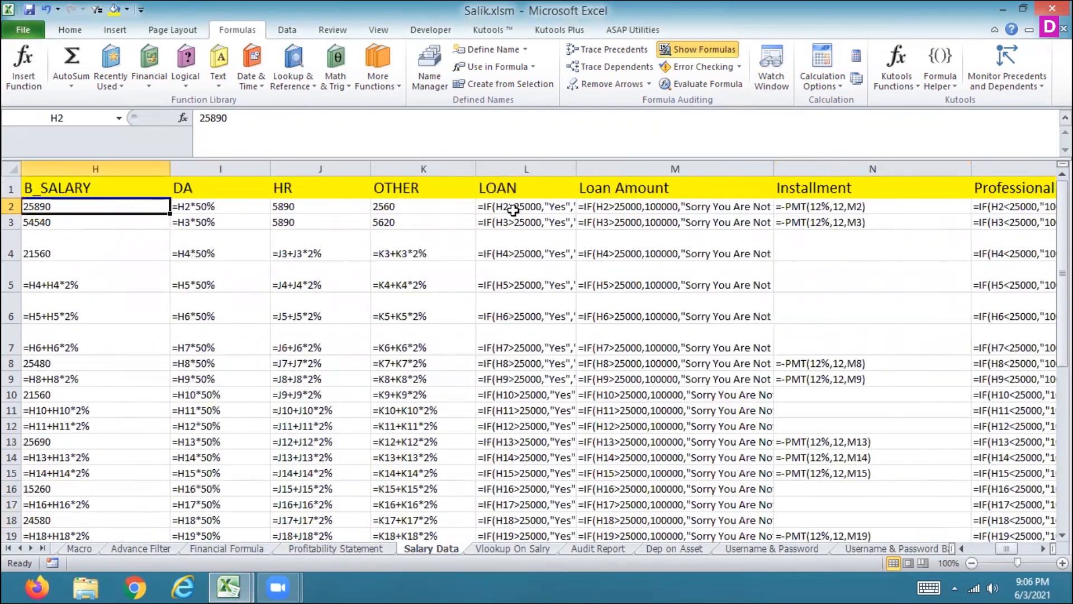
key(Left)
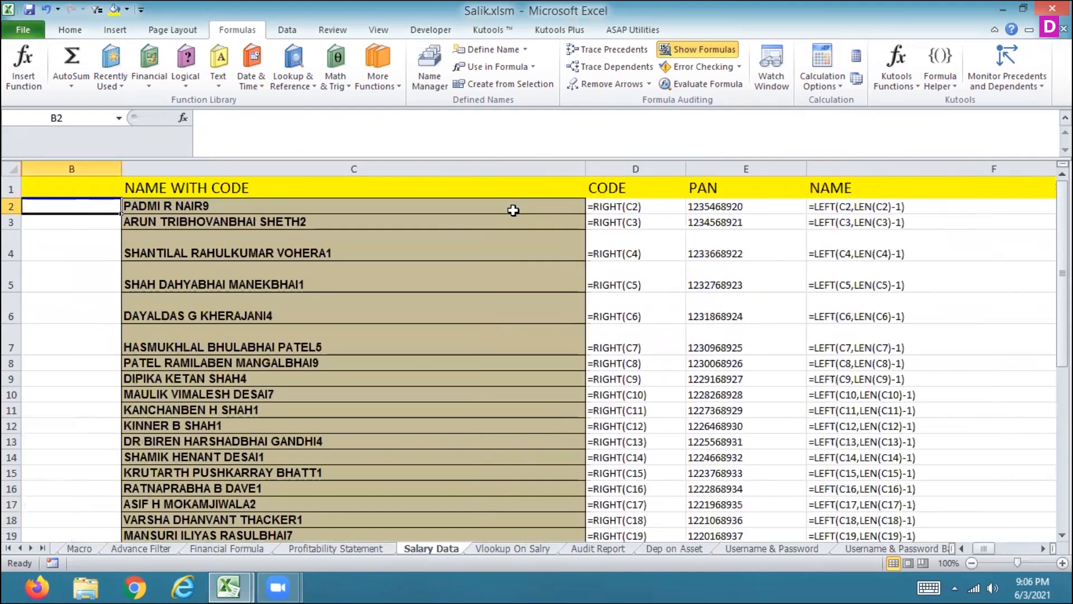
Step: Move through the salary sheet's formula columns and rows, returning to the NAME WITH CODE header
key(Right)
key(Right)
key(Right)
key(Right)
key(Right)
key(Right)
key(Right)
key(Right)
key(Right)
key(Right)
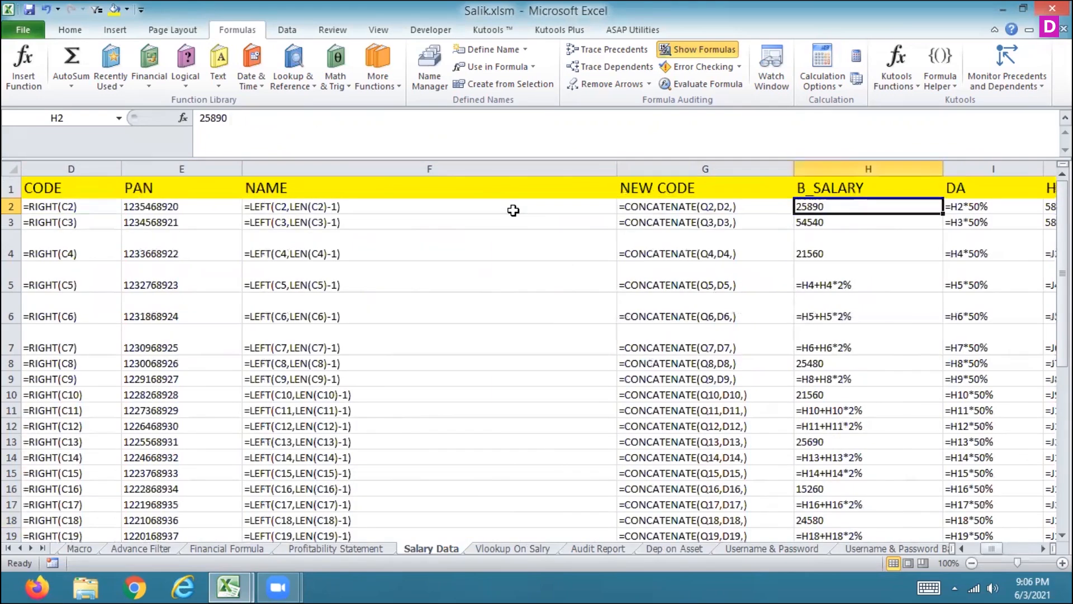
key(Right)
key(Right)
key(Right)
key(Right)
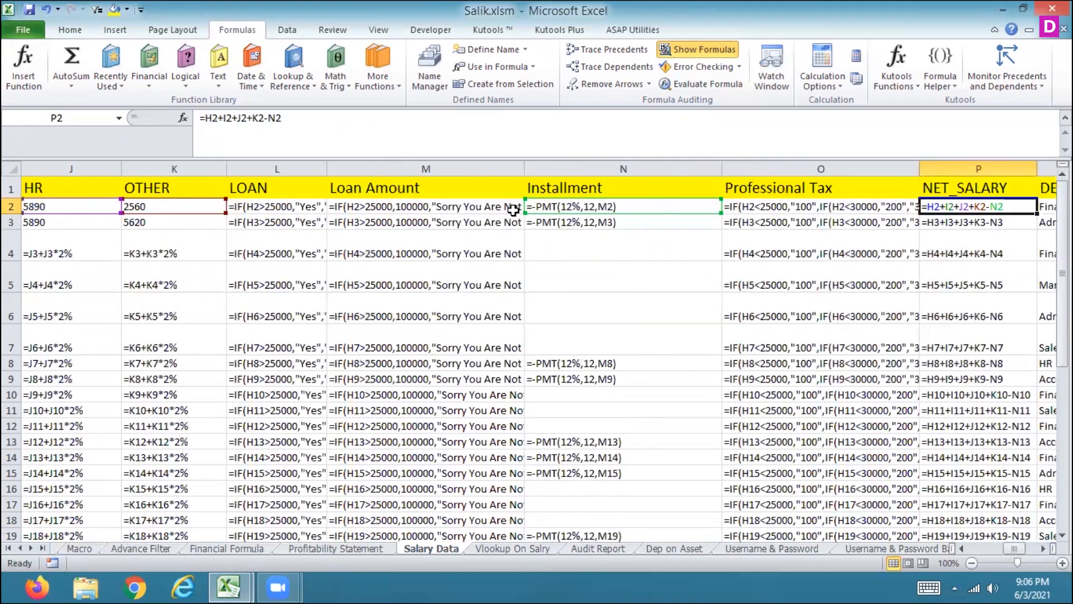
key(Right)
key(Right)
key(Right)
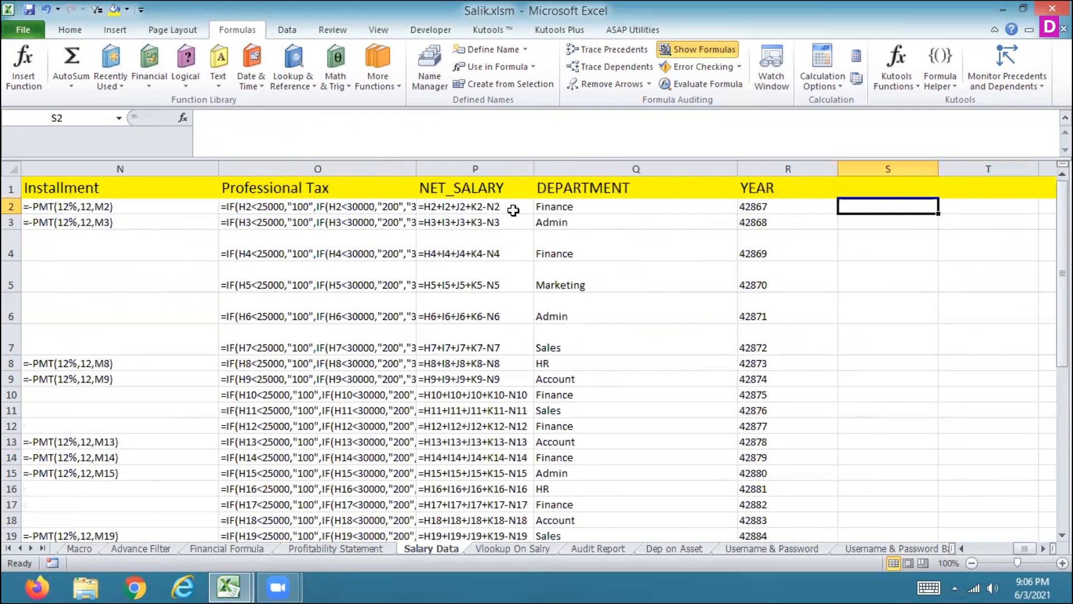
key(Left)
key(Left)
key(Left)
key(Left)
key(Left)
key(Left)
key(Left)
key(Left)
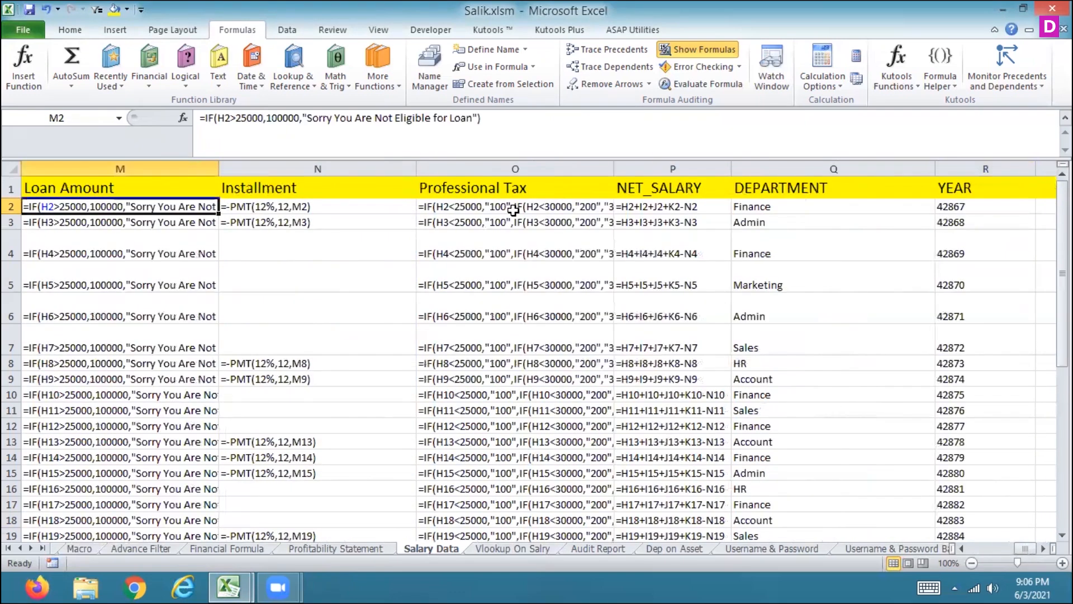
key(Left)
key(Left)
key(Left)
key(Left)
key(Left)
key(Left)
key(Left)
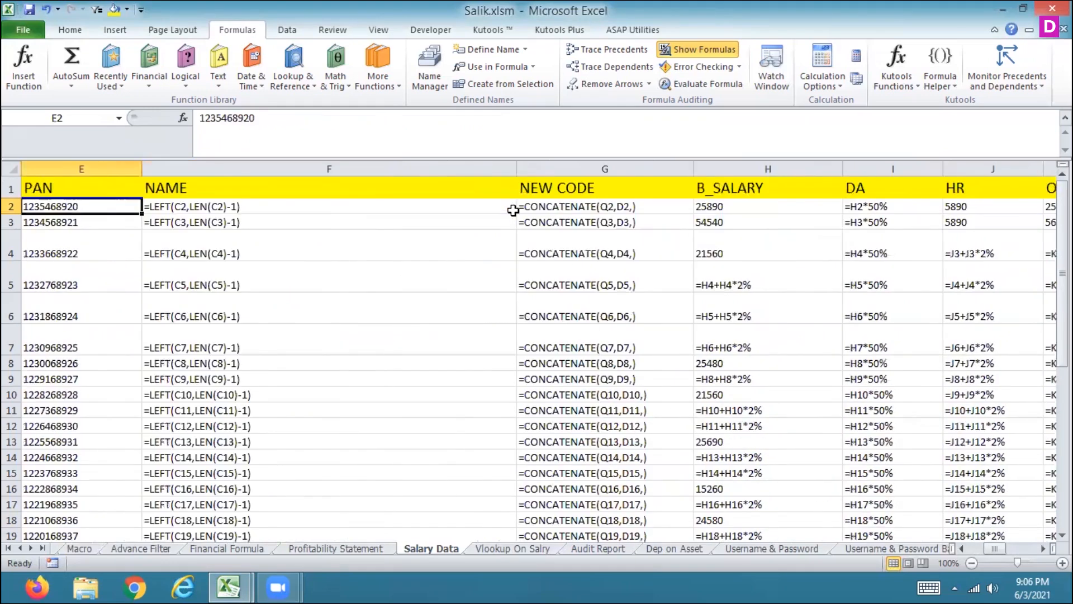
key(Left)
key(Down)
key(Down)
key(Down)
key(Down)
key(Down)
key(Down)
key(Down)
key(Down)
key(Down)
key(Down)
key(Down)
key(Down)
key(Down)
key(Down)
key(Down)
key(Down)
key(Down)
key(Down)
key(Down)
key(Down)
key(Down)
key(Right)
key(Left)
key(Up)
key(Up)
key(Up)
key(Up)
key(Up)
key(Up)
key(Up)
key(Up)
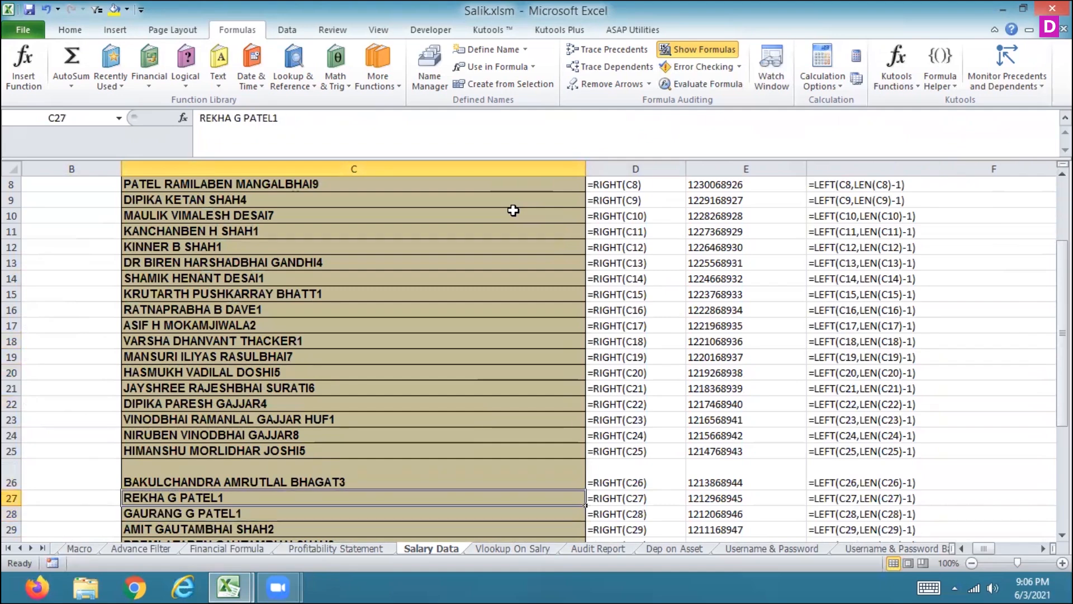
key(Up)
key(Up)
key(Up)
key(Up)
key(Up)
key(Up)
key(Up)
key(Up)
key(Up)
key(Up)
key(Up)
key(Up)
key(Up)
key(Up)
key(Up)
key(Up)
key(Up)
key(Up)
key(Up)
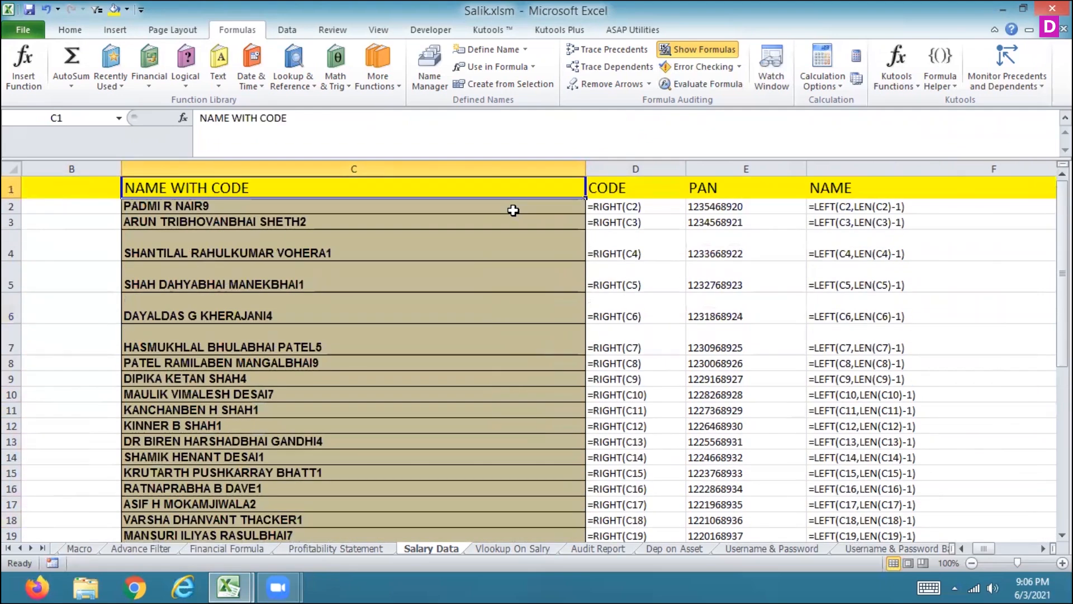
Step: Open Name Manager to review the workbook's defined names, then close it
click(432, 85)
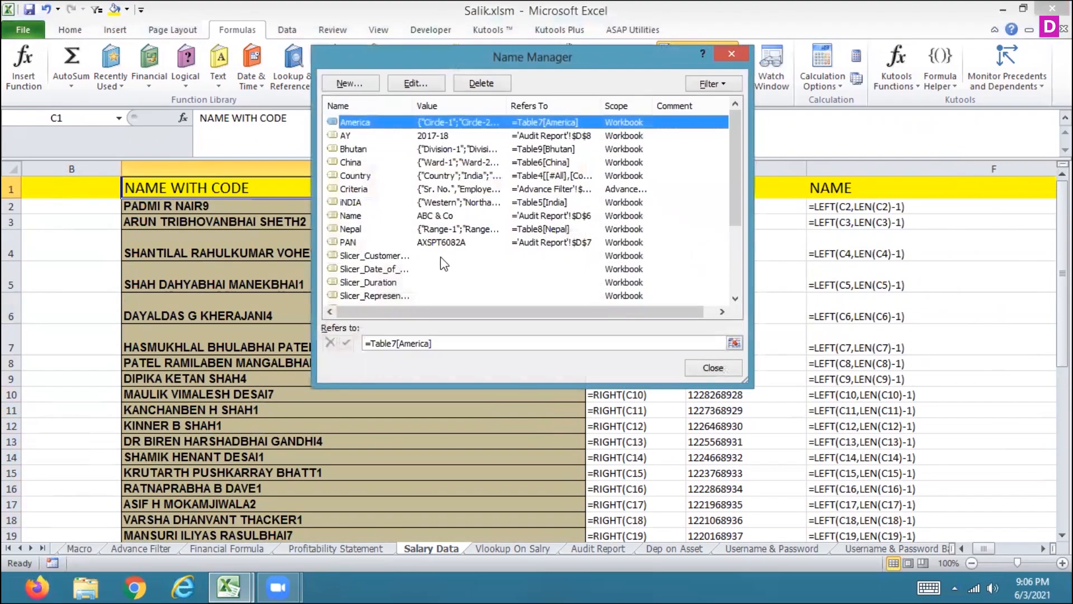
click(699, 369)
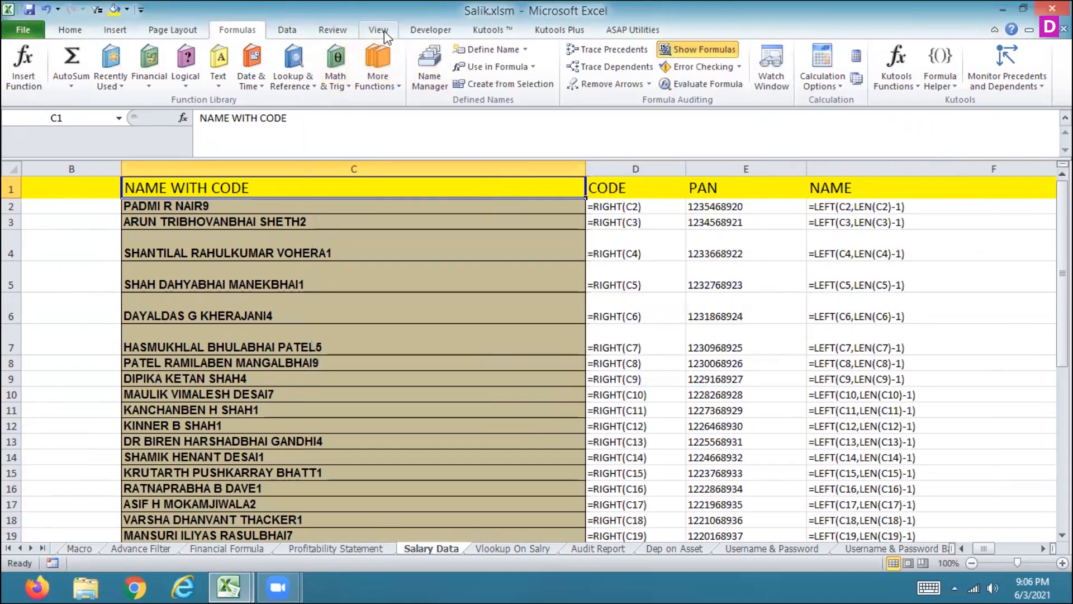
click(350, 31)
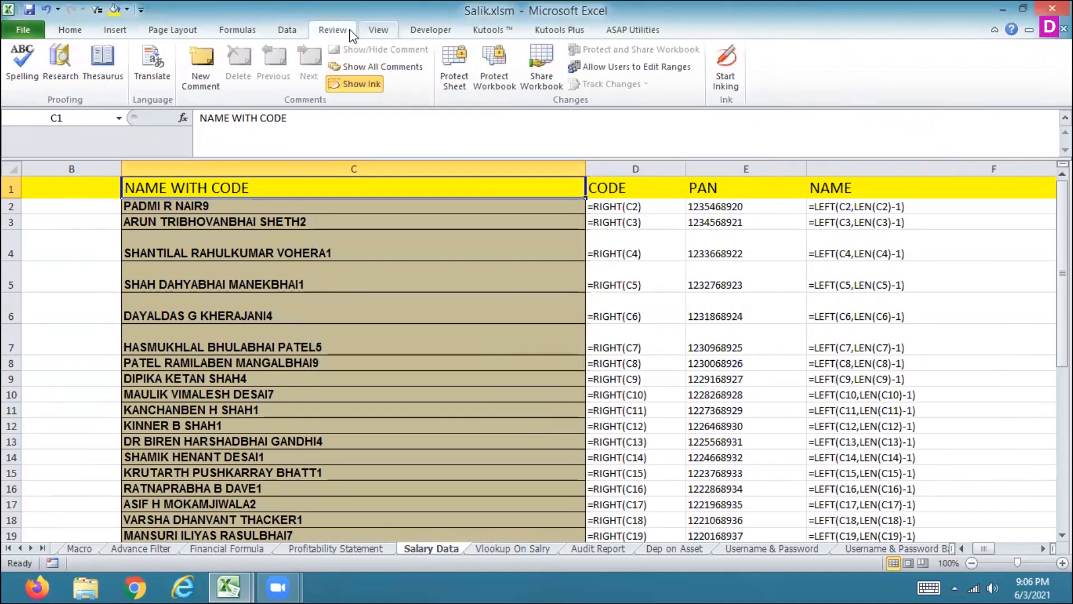
Step: Freeze the top row of the Salary Data sheet
click(378, 29)
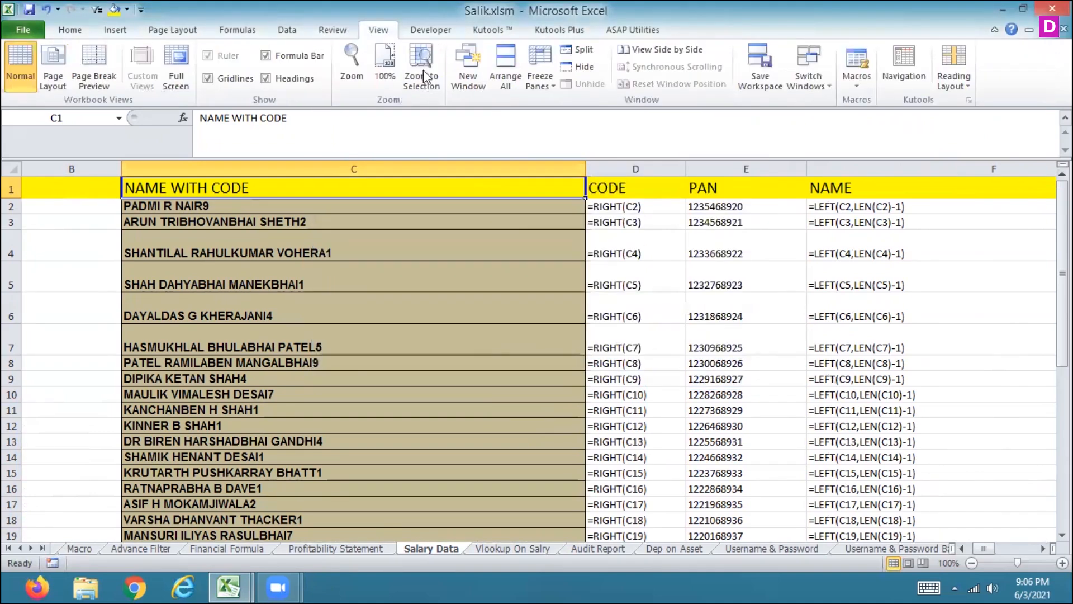
click(545, 88)
click(461, 142)
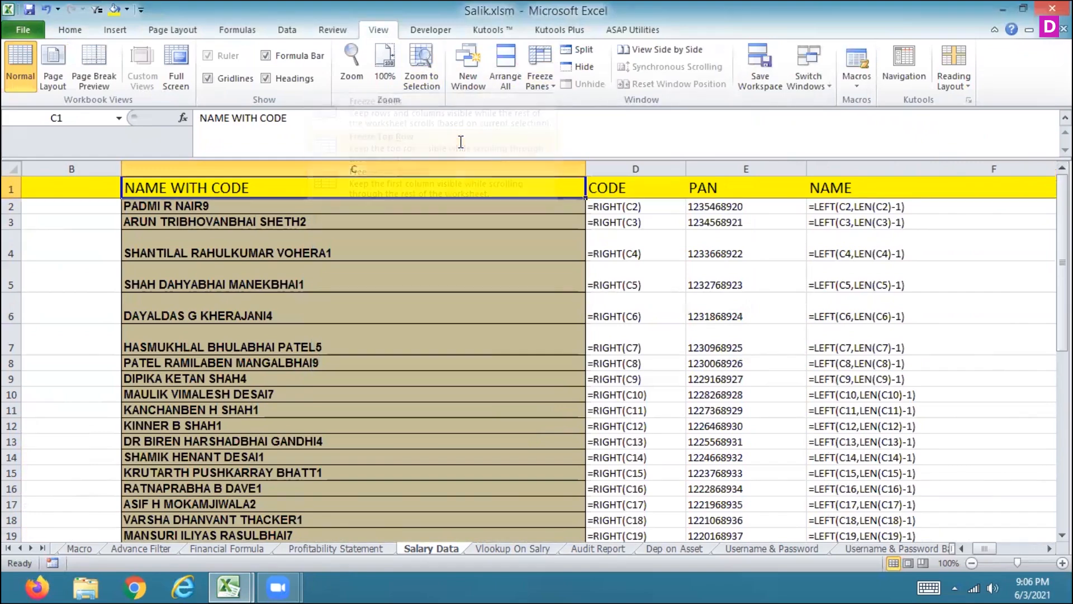
Step: Scroll down and back up through the rows to check that the header row stays in place
key(Down)
key(Down)
key(Down)
key(Down)
key(Down)
key(Down)
key(Down)
key(Down)
key(Down)
key(Down)
key(Down)
key(Down)
key(Down)
key(Down)
key(Down)
key(Down)
key(Down)
key(Down)
key(Down)
key(Down)
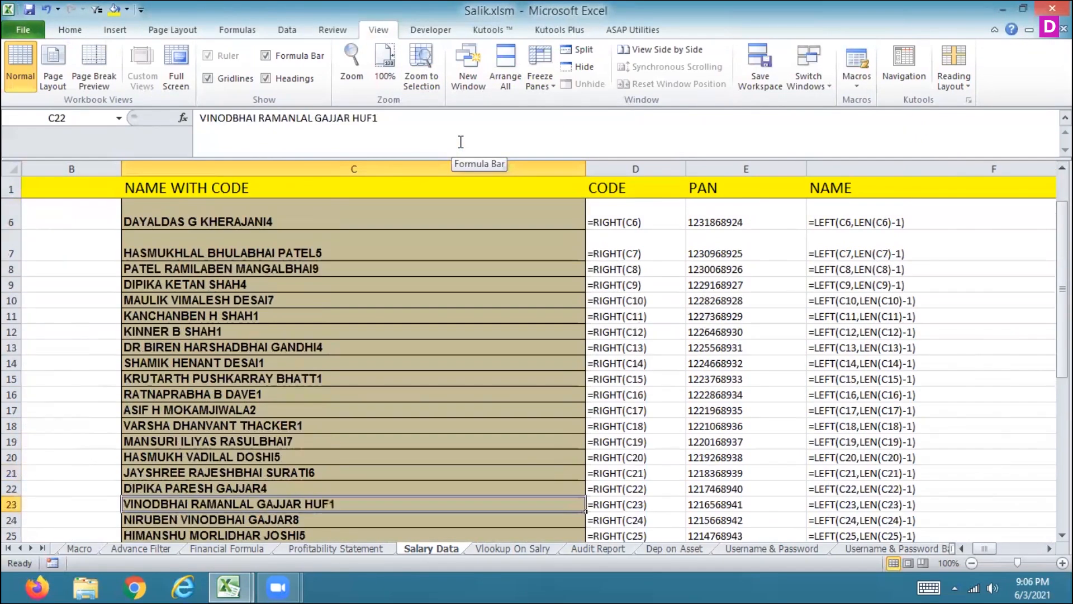
key(Down)
key(Down)
key(Down)
key(Down)
key(Down)
key(Down)
key(Down)
key(Down)
key(Down)
key(Down)
key(Down)
key(Down)
key(Down)
key(Down)
key(Down)
key(Down)
key(Down)
key(Down)
key(Down)
key(Down)
key(Up)
key(Up)
key(Up)
key(Up)
key(Up)
key(Up)
key(Up)
key(Up)
key(Up)
key(Up)
key(Up)
key(Up)
key(Up)
key(Up)
key(Up)
key(Up)
key(Up)
key(Up)
key(Up)
key(Up)
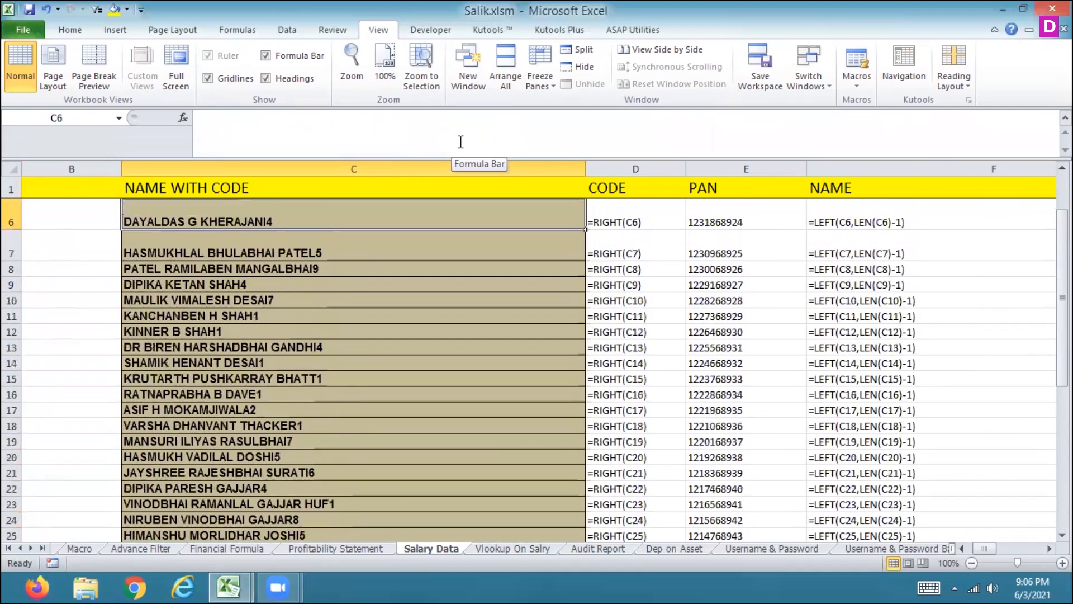
key(Up)
key(Up)
key(Up)
key(Up)
key(Up)
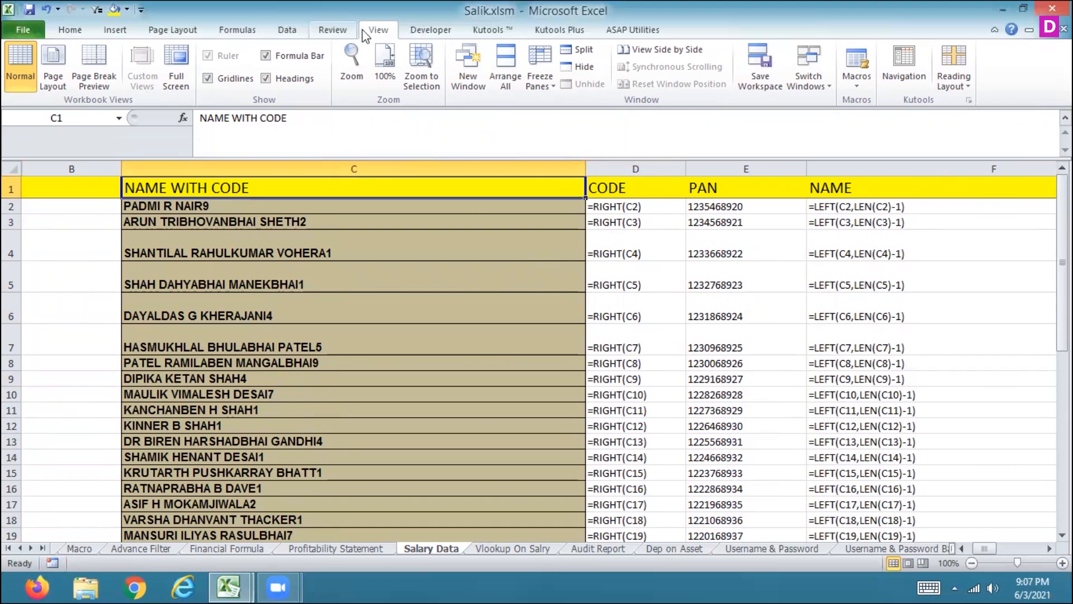
Step: Switch the sheet back from showing formulas to showing their results, and select the first NAME cell
click(237, 30)
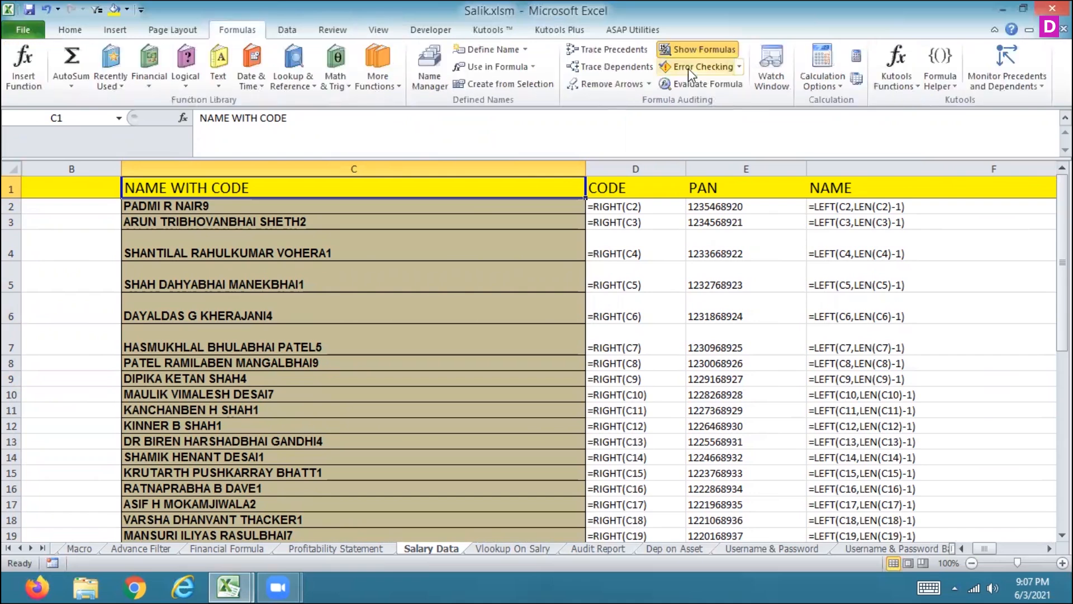
click(718, 53)
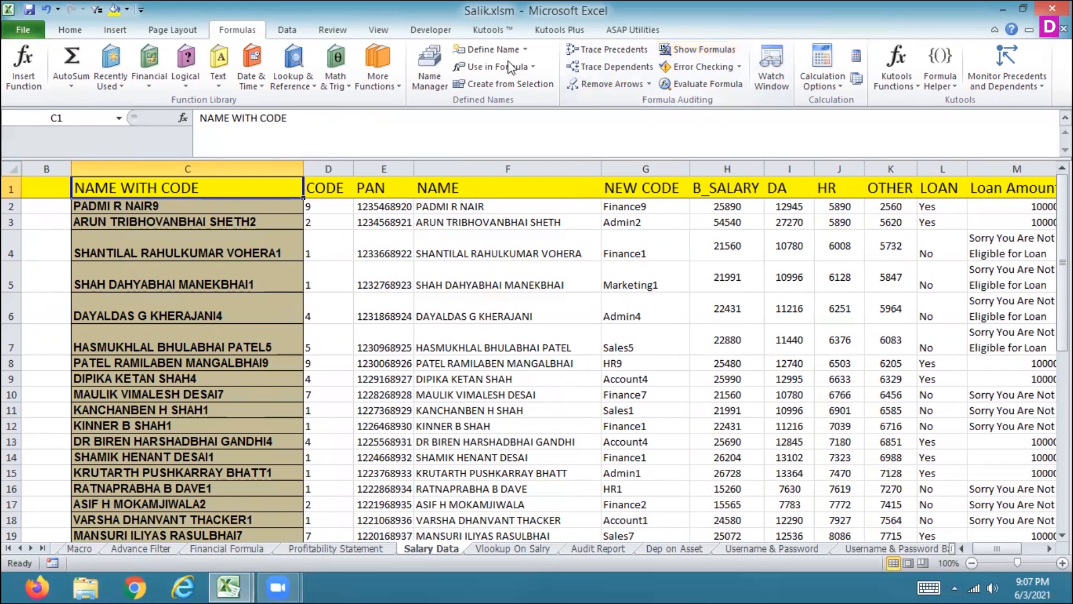
click(504, 275)
click(480, 206)
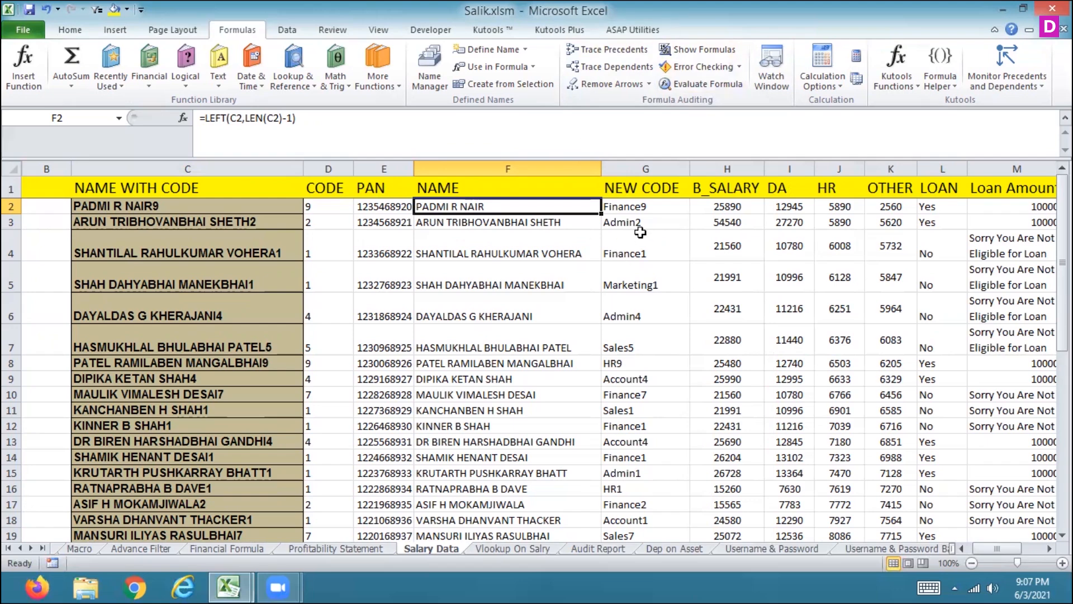
Step: Trace the precedents of the first NEW CODE cell, then remove the trace arrows
click(637, 208)
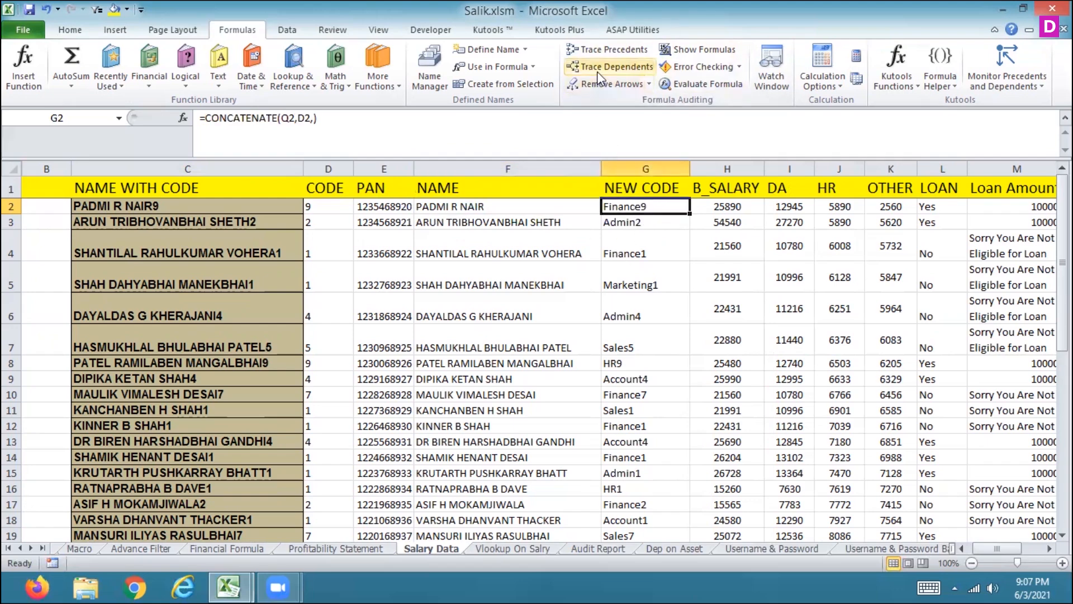
click(603, 48)
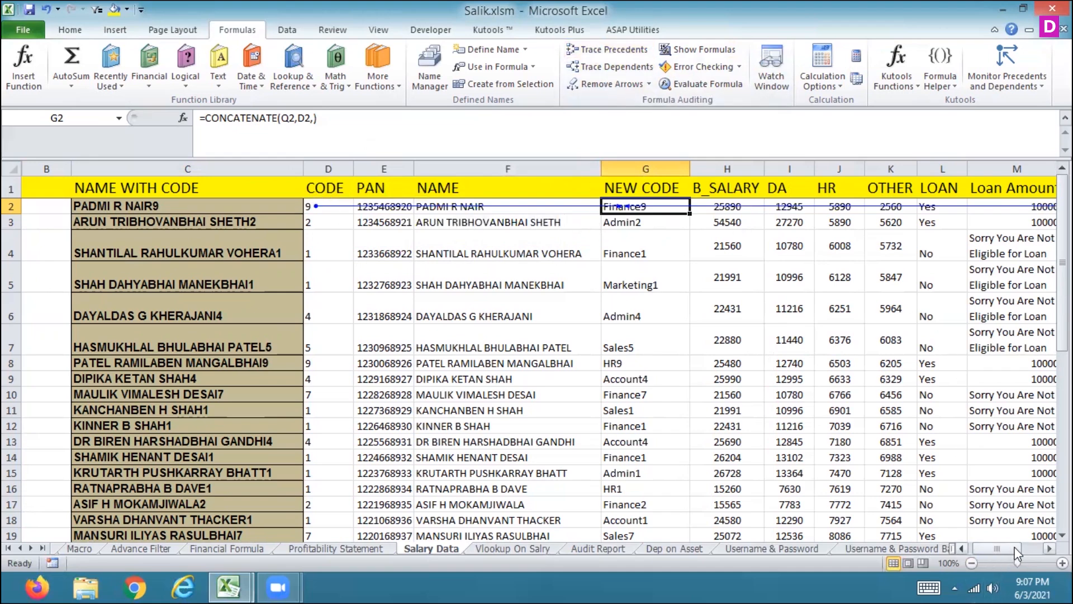
drag(1016, 553, 1033, 553)
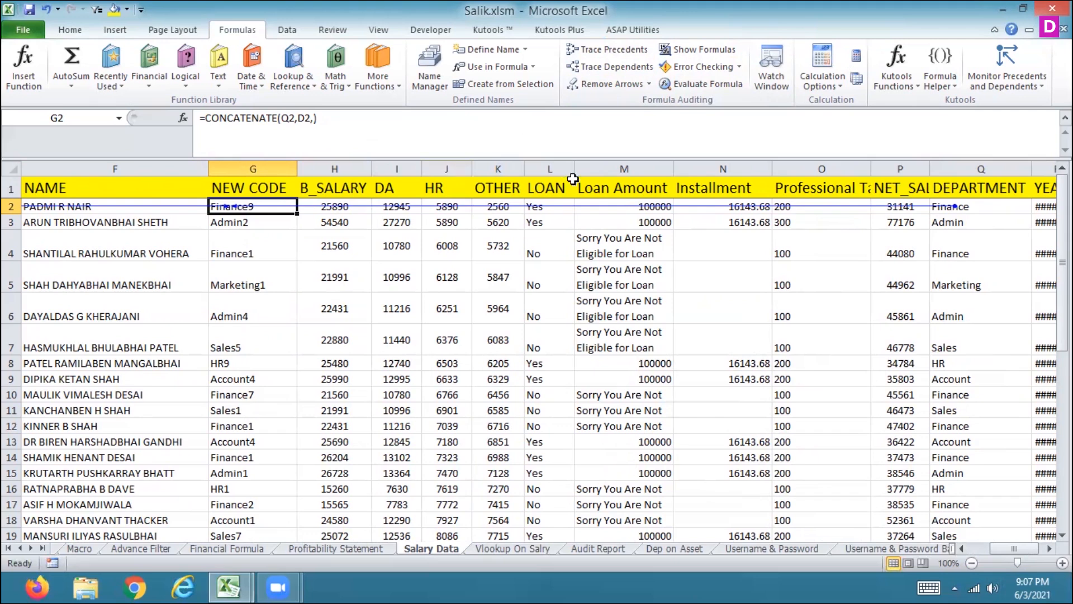
click(603, 85)
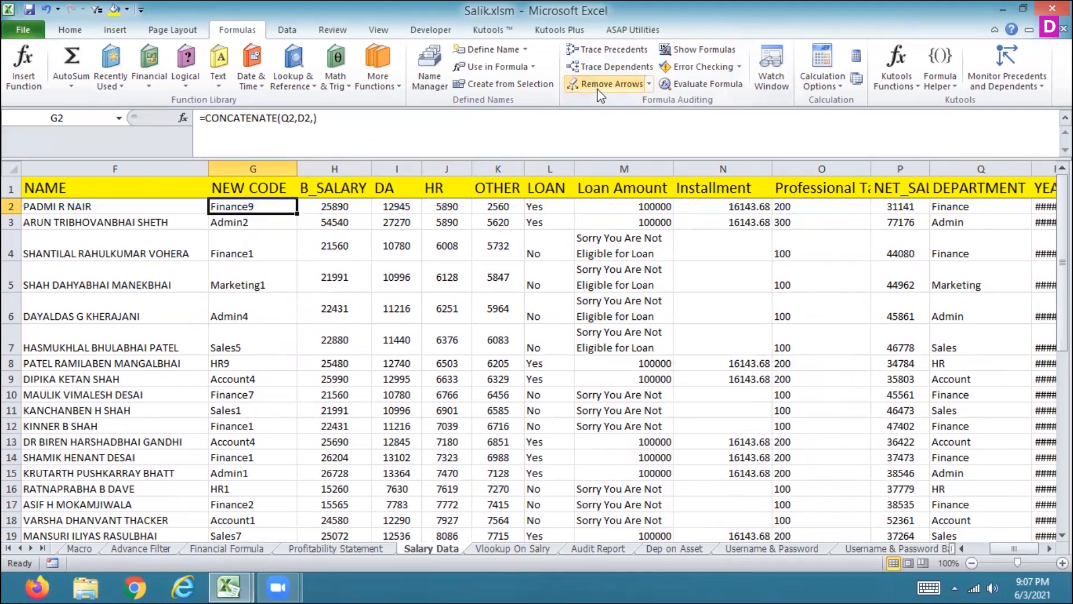
Step: Trace the dependents of the first B_SALARY cell, then remove the trace arrows
click(617, 211)
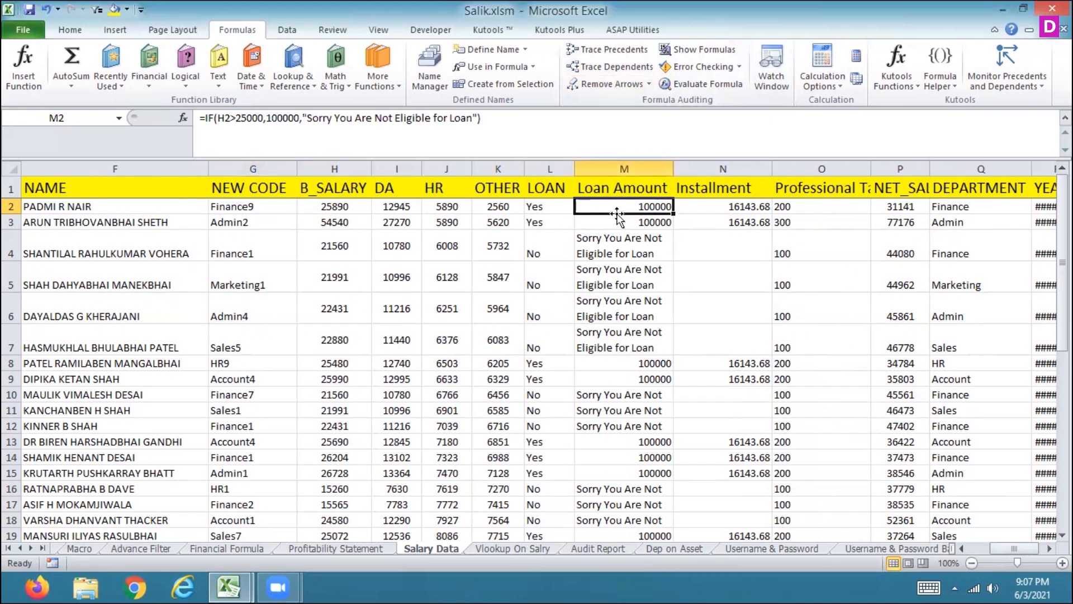
click(322, 205)
click(600, 67)
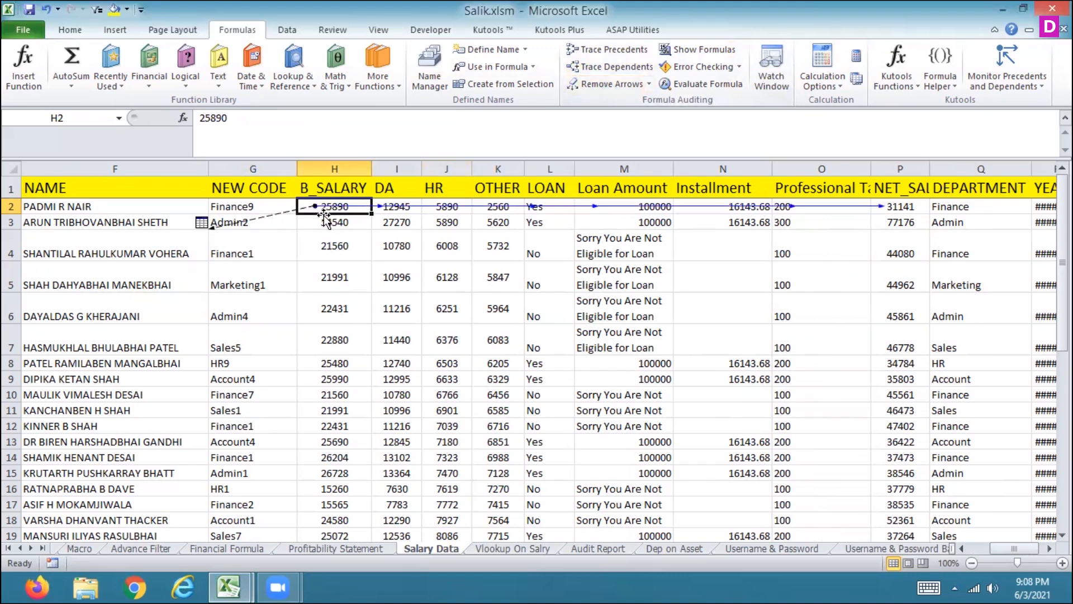
double_click(204, 223)
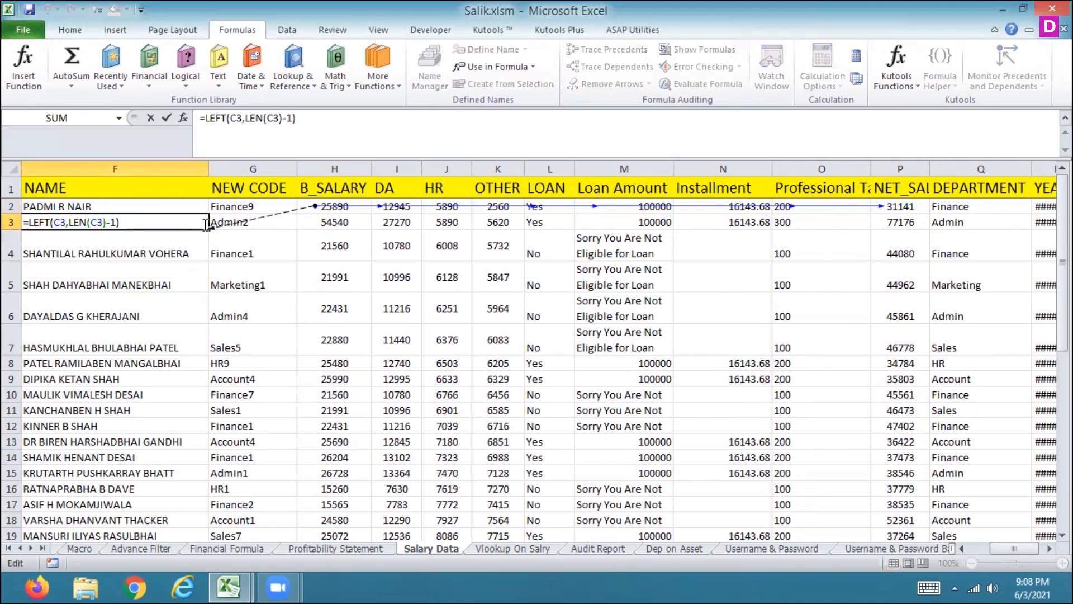
key(Escape)
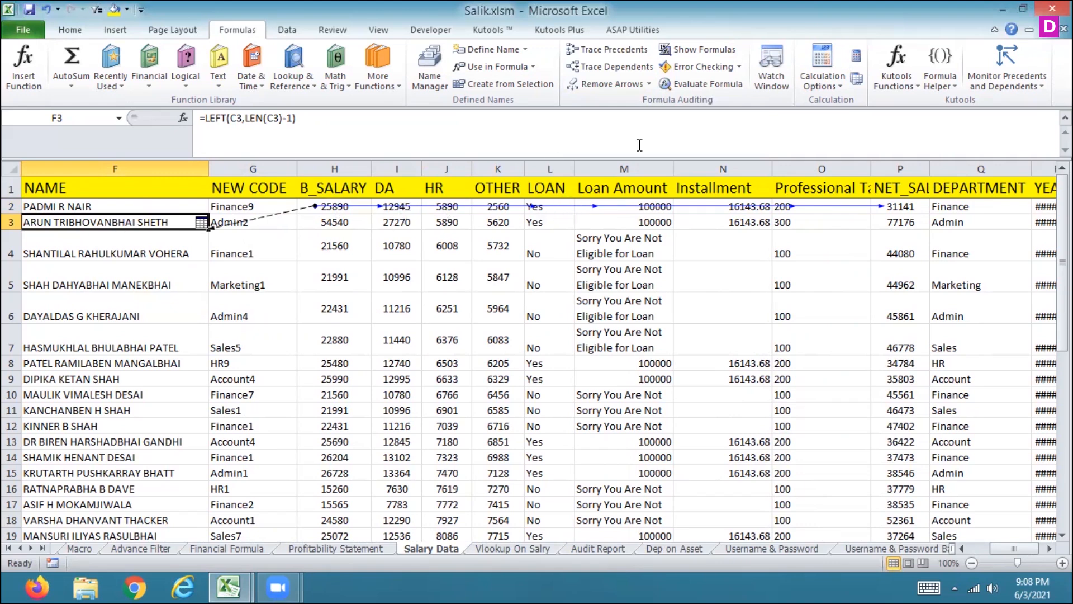
click(621, 83)
Step: Step through the LOAN, Loan Amount and Installment formulas in row 2
click(535, 205)
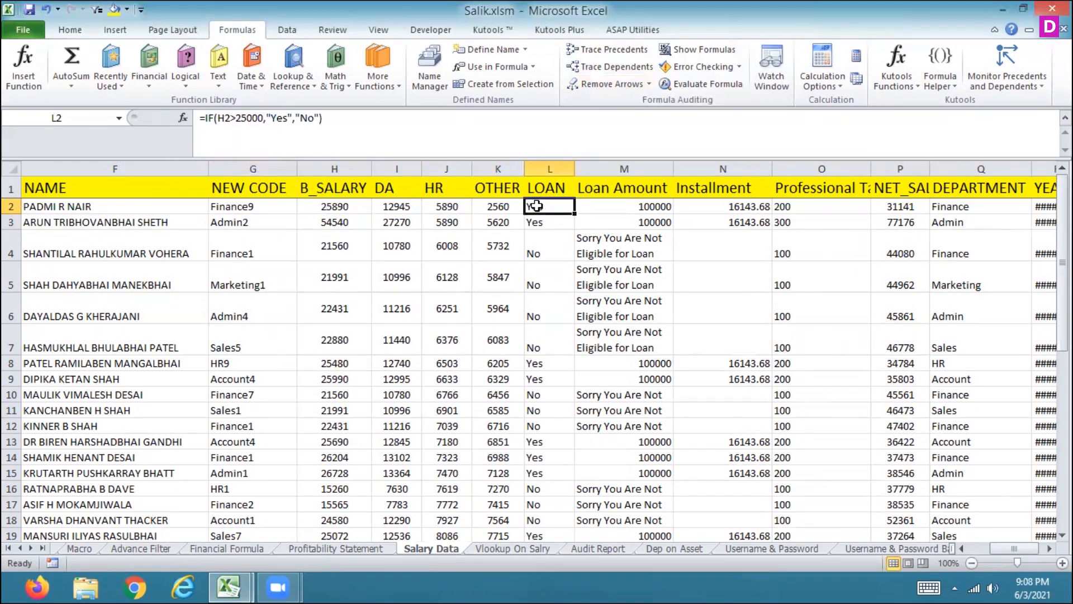
key(Right)
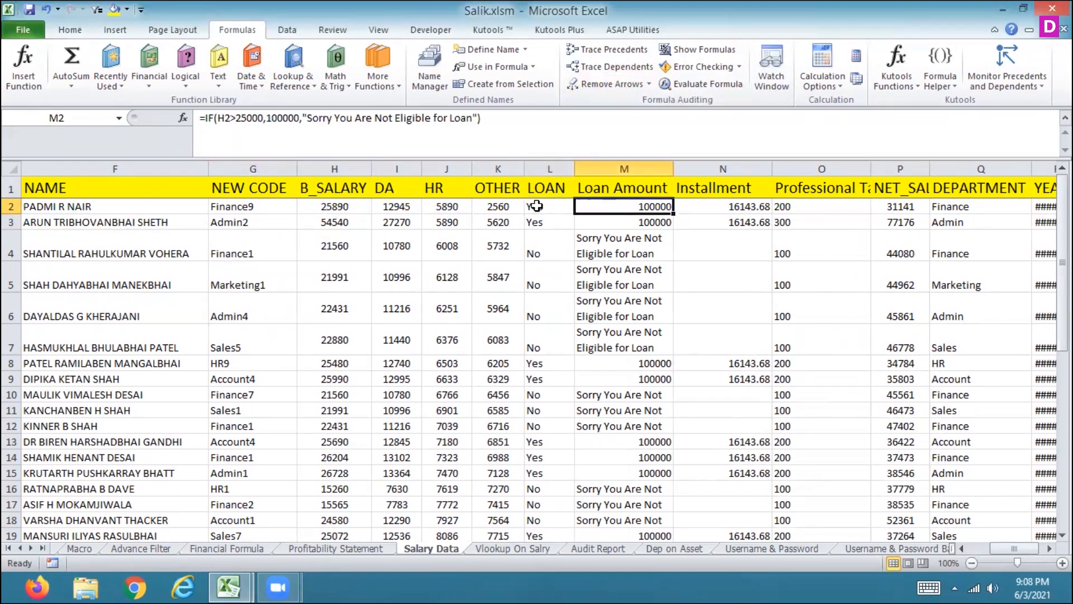
key(Right)
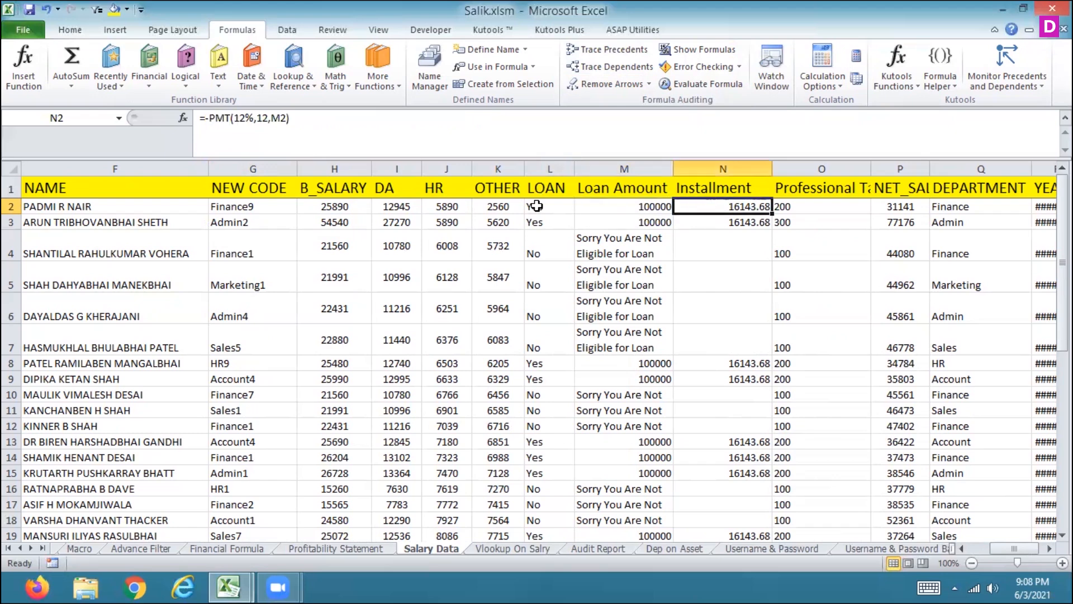
key(Left)
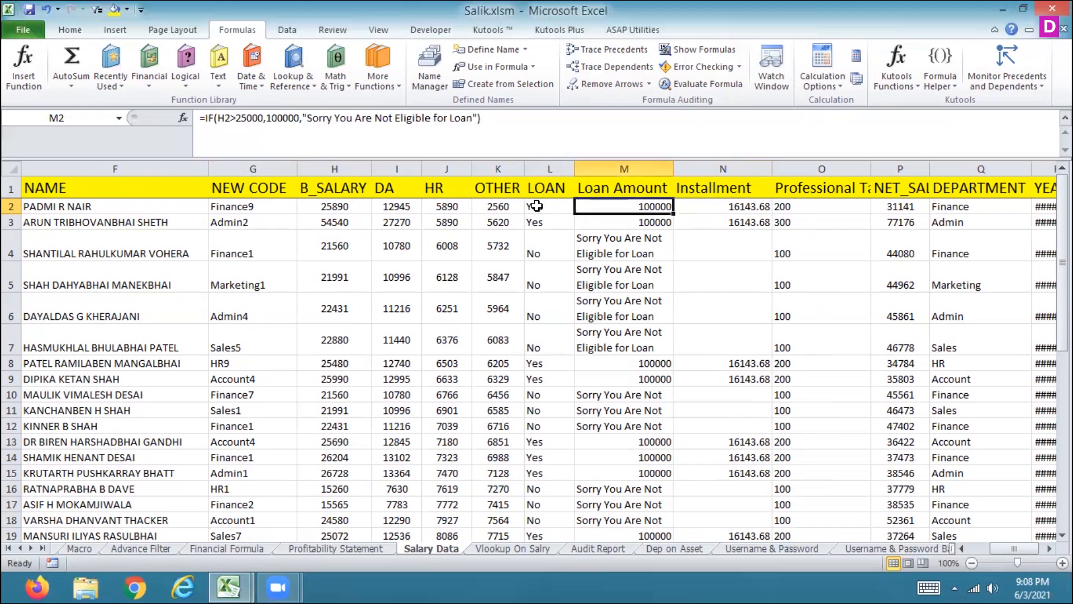
key(Right)
key(Right)
key(Right)
key(Left)
key(Left)
key(Left)
key(Left)
key(Left)
key(Left)
key(Left)
key(Left)
key(Left)
key(Left)
key(Left)
key(Left)
key(Left)
key(Left)
key(Right)
key(Right)
Step: Trace the dependents of the first CODE cell, then remove the arrows
click(632, 66)
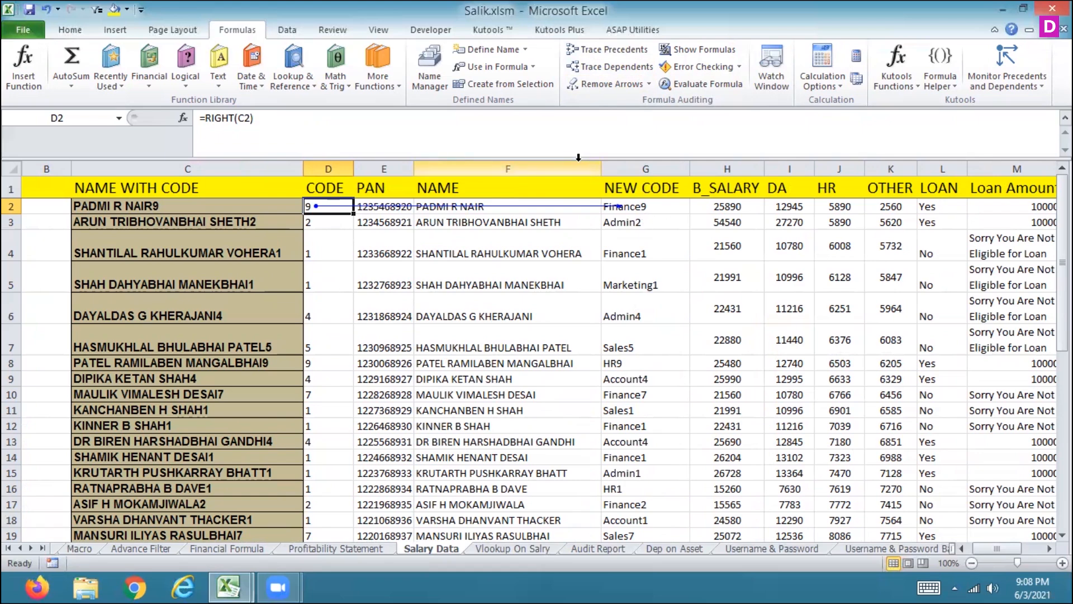
click(598, 99)
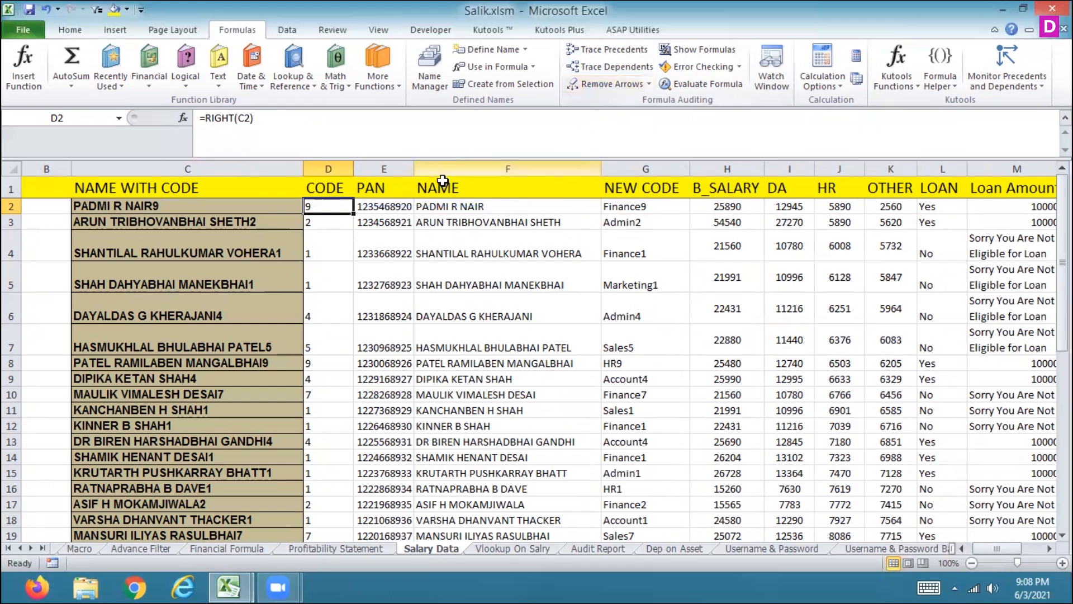
Step: Trace the dependents of the first B_SALARY cell again
click(718, 210)
click(609, 68)
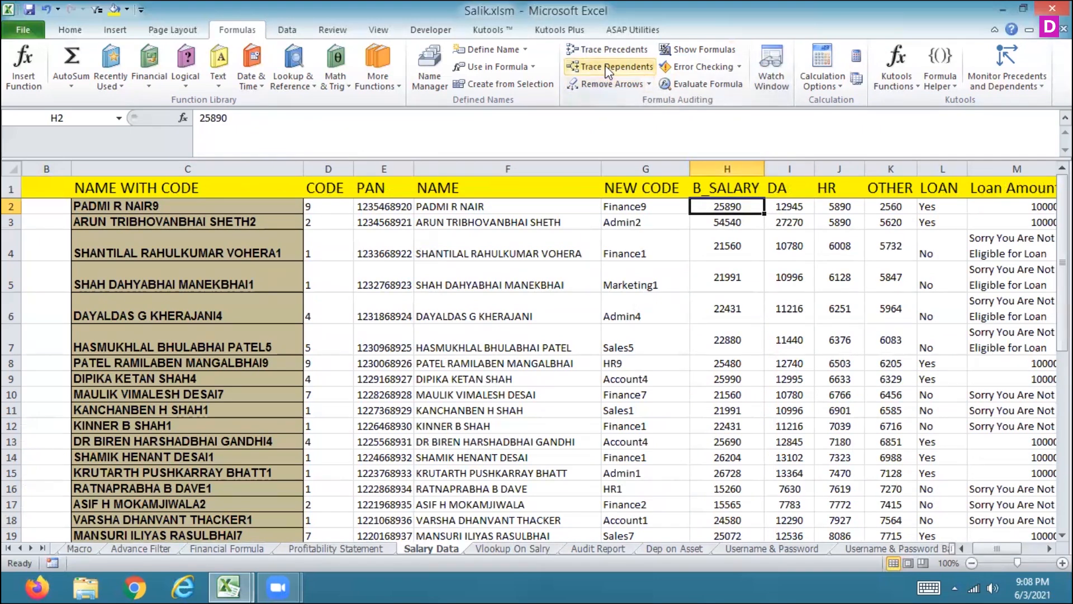
click(600, 223)
double_click(600, 223)
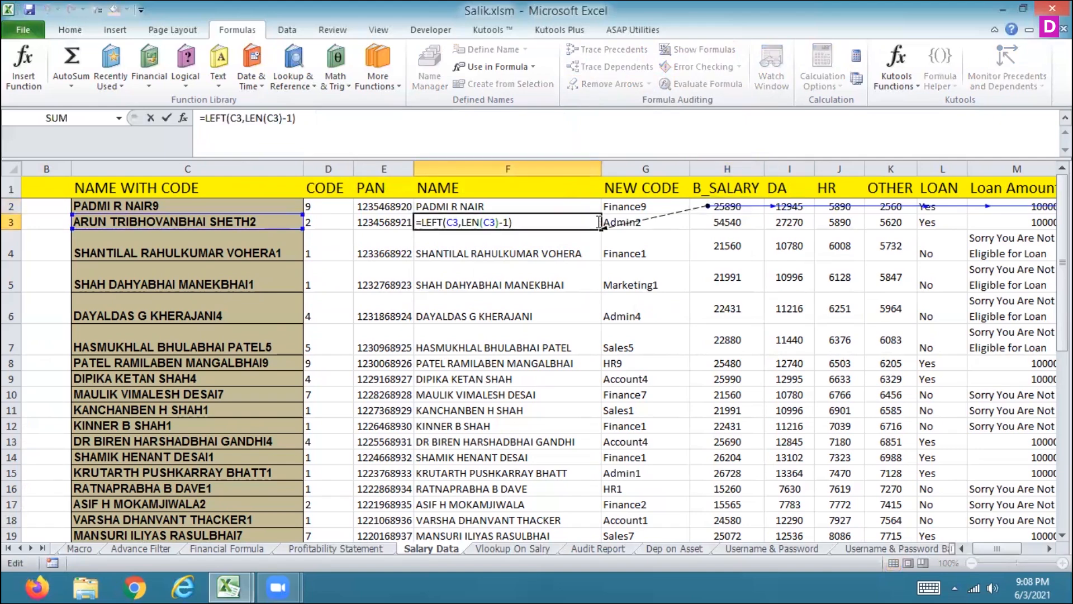
key(Escape)
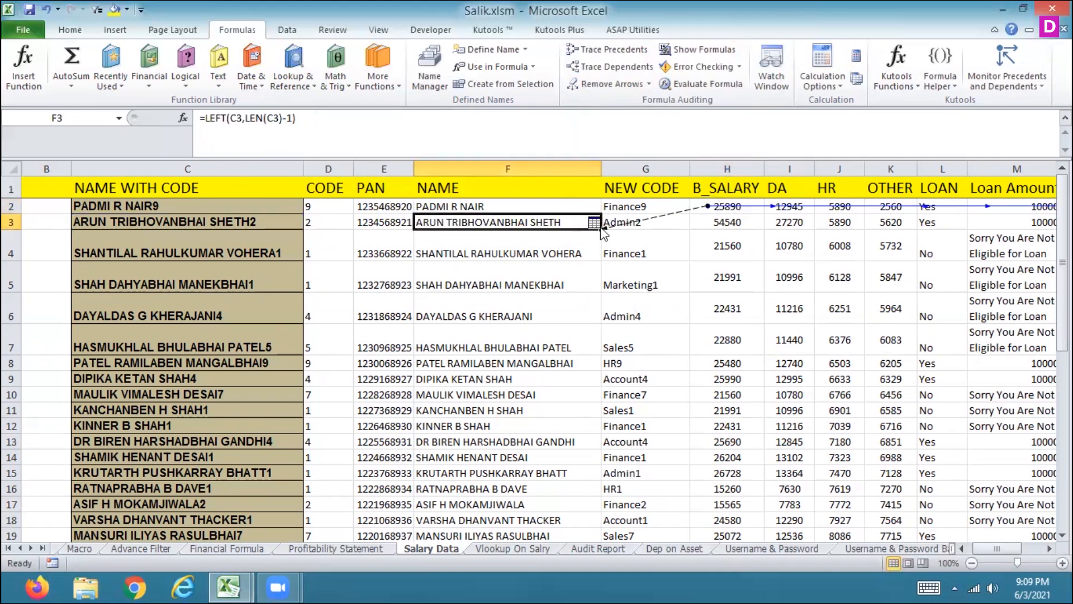
Step: Follow the off-sheet dependent arrow to its cell on the Vlookup On Salary sheet, then return to Salary Data
double_click(603, 233)
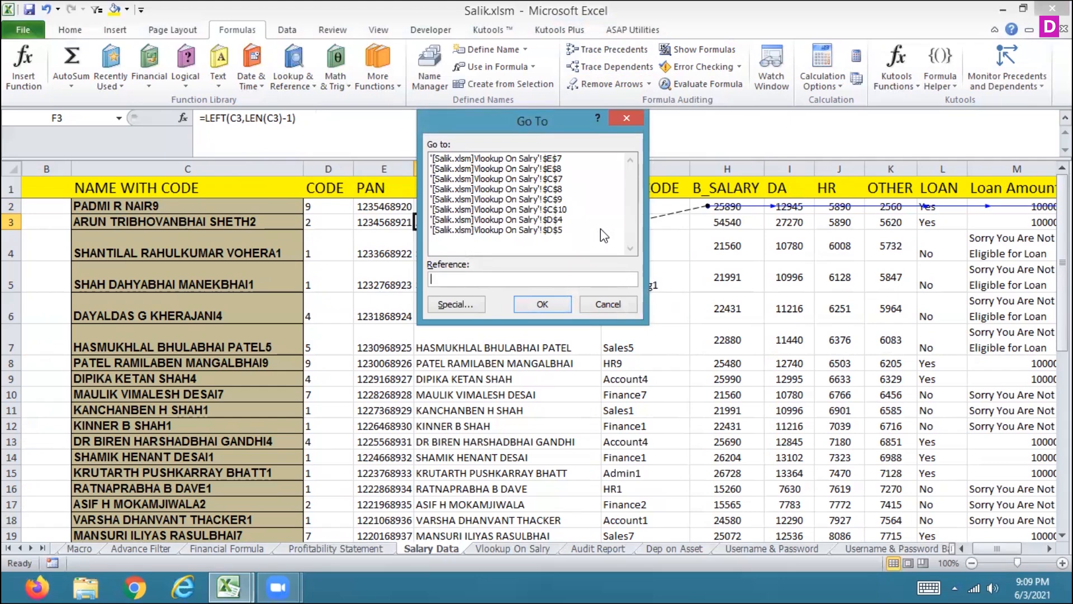
click(551, 229)
click(541, 305)
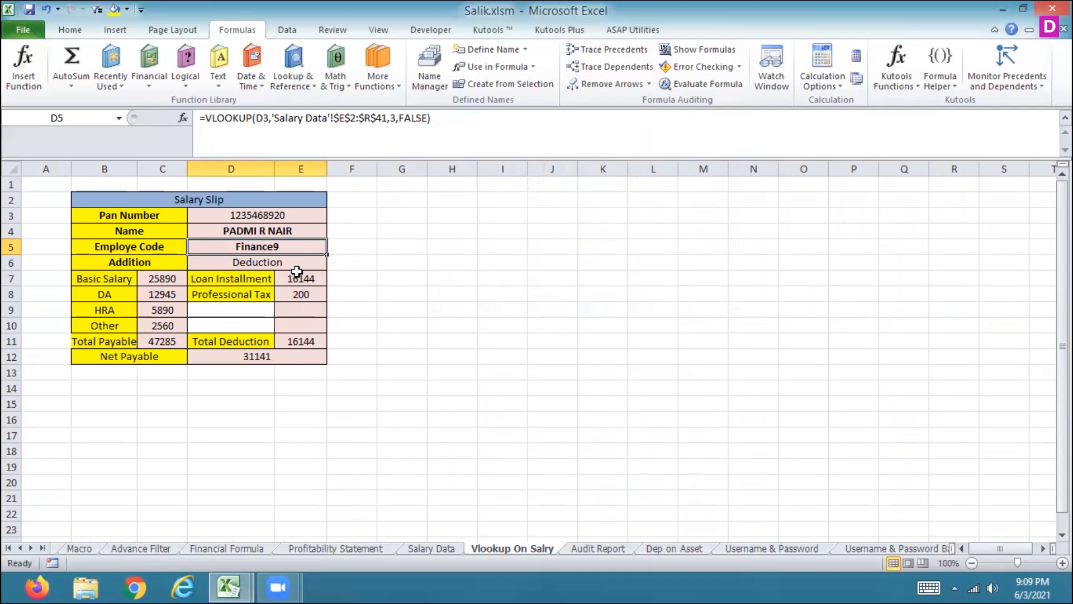
click(429, 548)
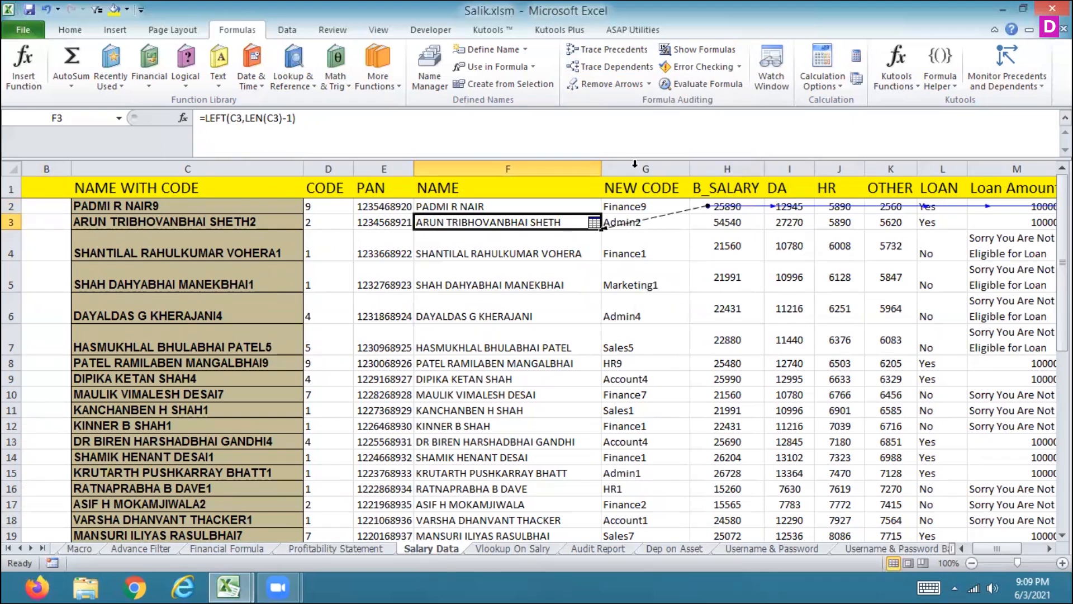
Step: Remove the trace arrows, then open and close the Watch Window
click(602, 86)
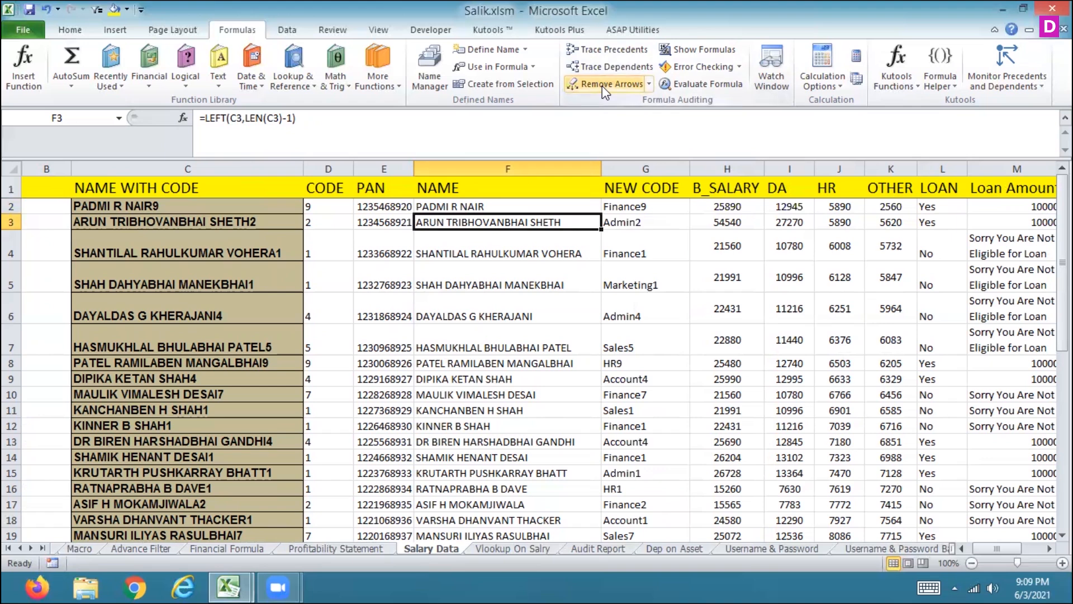
click(767, 67)
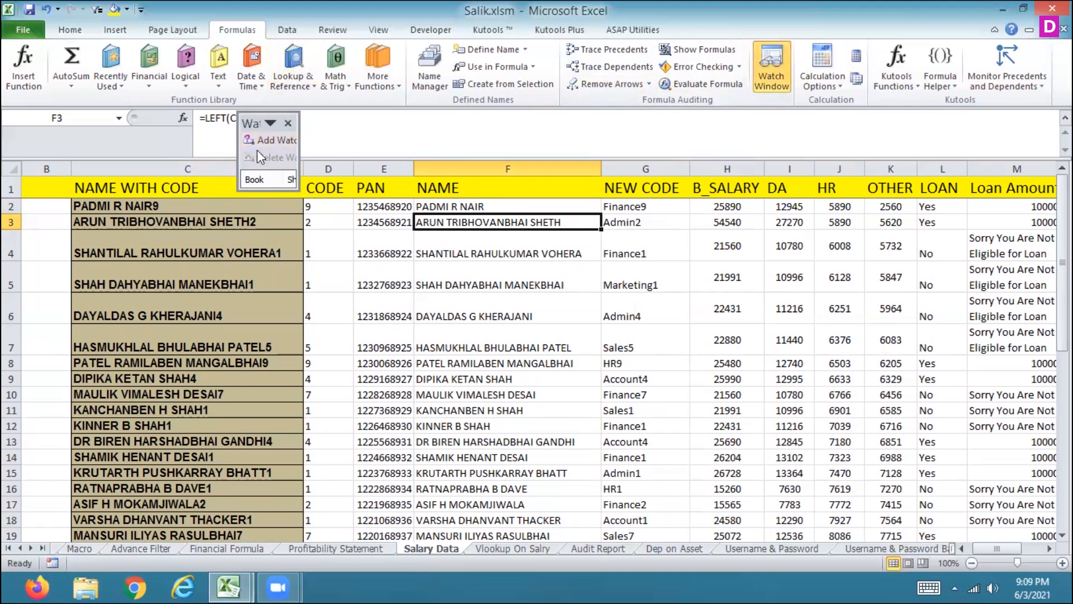
click(288, 123)
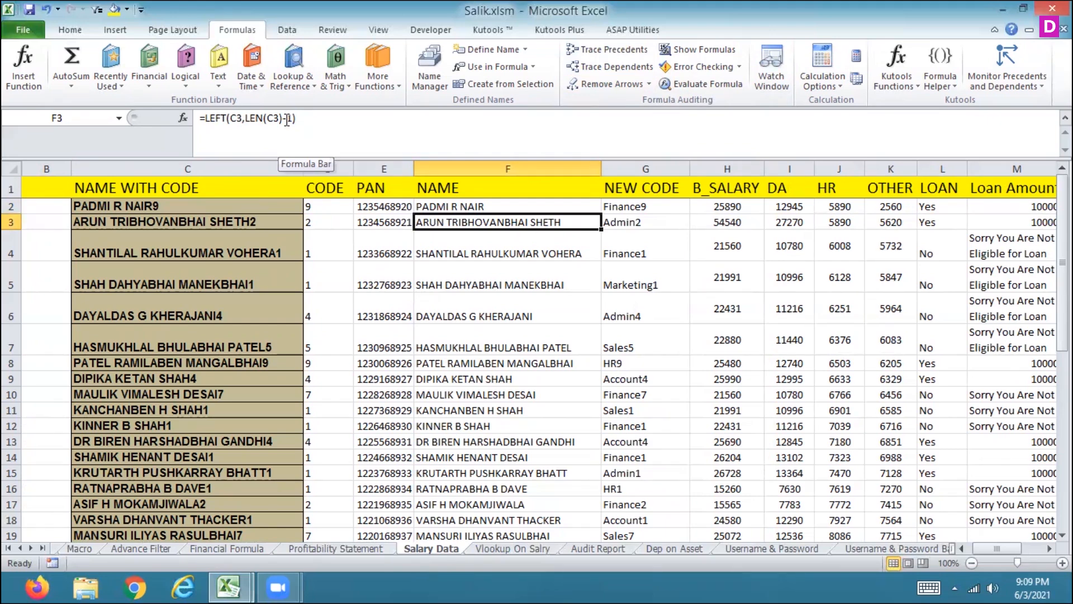
Step: Move to the first LOAN cell and trace its dependents
key(Up)
key(Up)
key(Down)
key(Right)
key(Right)
key(Right)
key(Right)
key(Right)
key(Right)
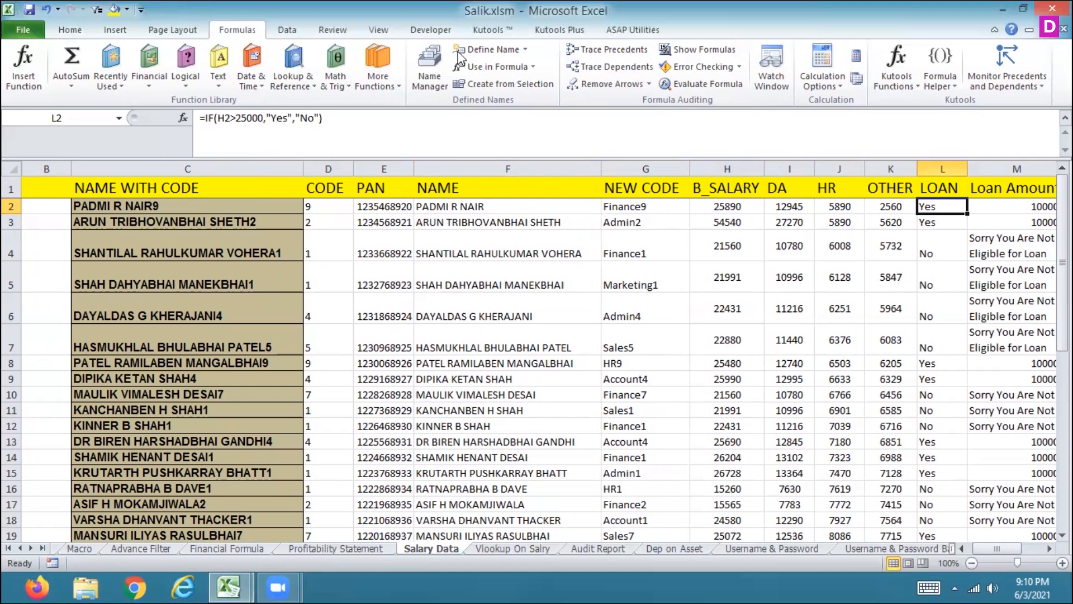
click(597, 71)
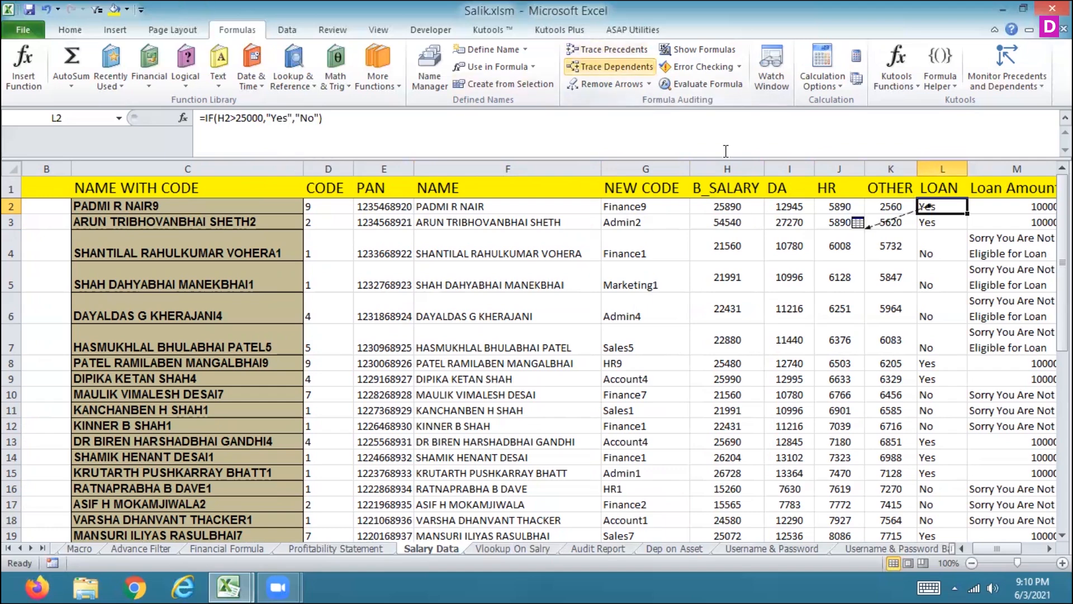
double_click(858, 222)
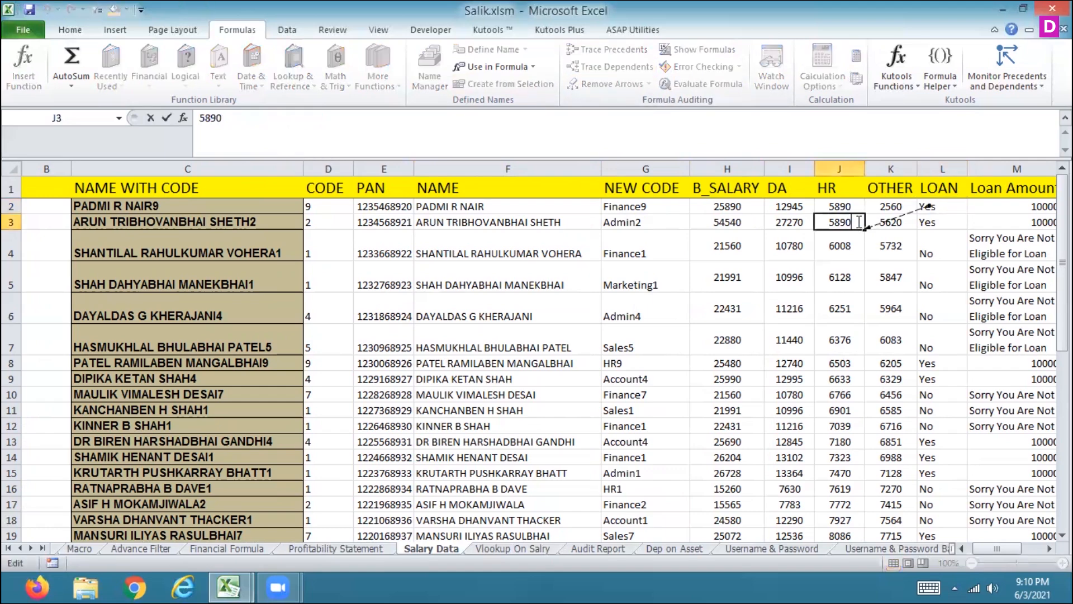
key(Escape)
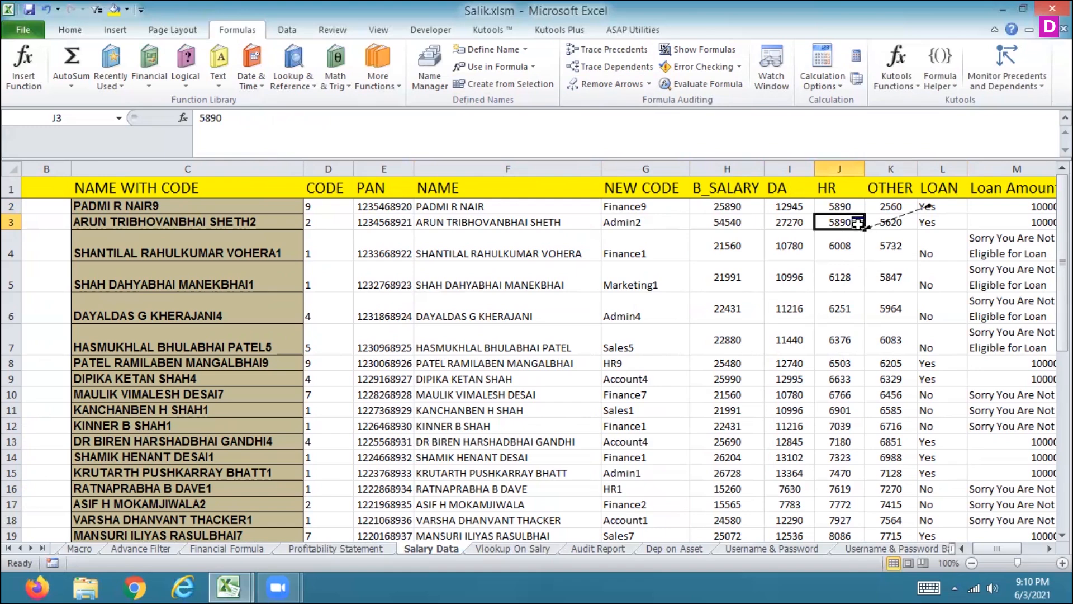
Step: Inspect the HR formula in the row below, then move across the data row and back to the first CODE formula
double_click(858, 222)
click(864, 245)
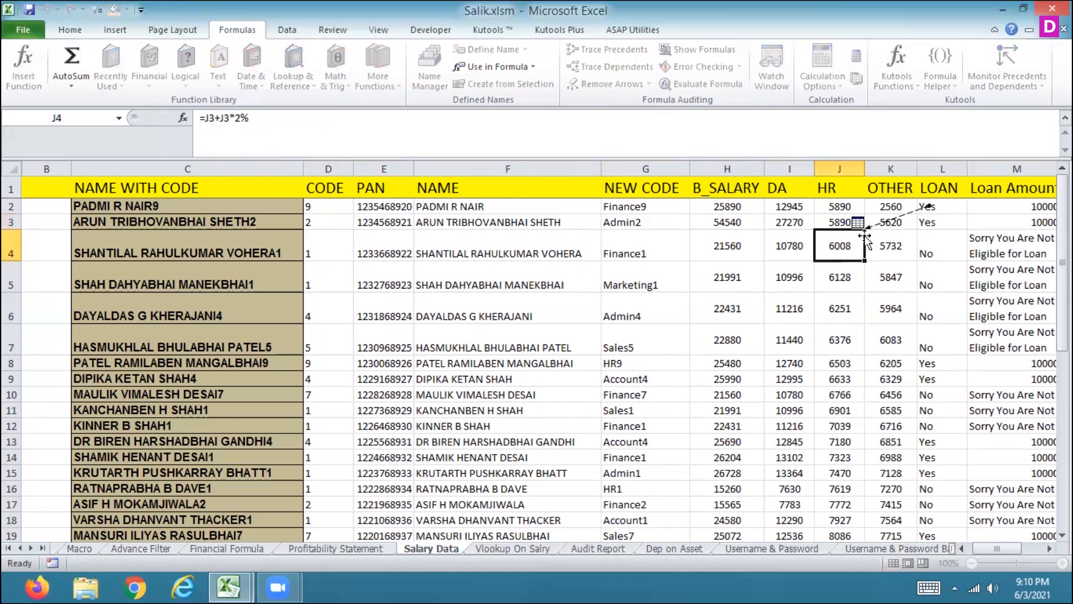
key(ctrl+Up)
click(863, 225)
key(ctrl+Right)
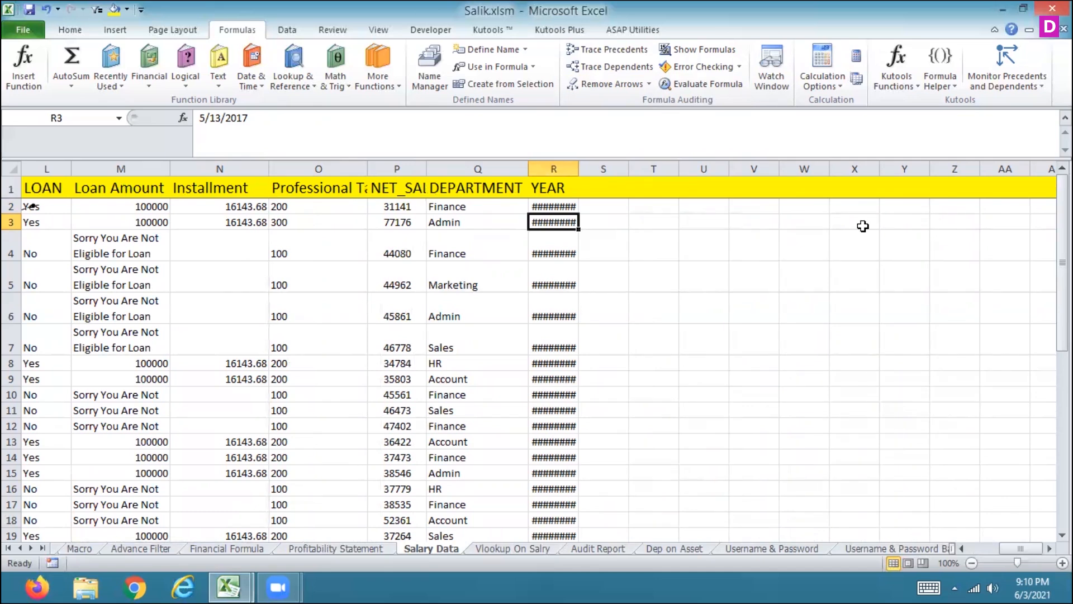
key(Left)
key(Left)
key(Left)
key(Left)
key(Left)
key(Left)
key(Left)
key(Left)
key(Left)
key(Left)
key(Left)
key(Left)
key(Left)
key(Left)
key(Left)
key(Left)
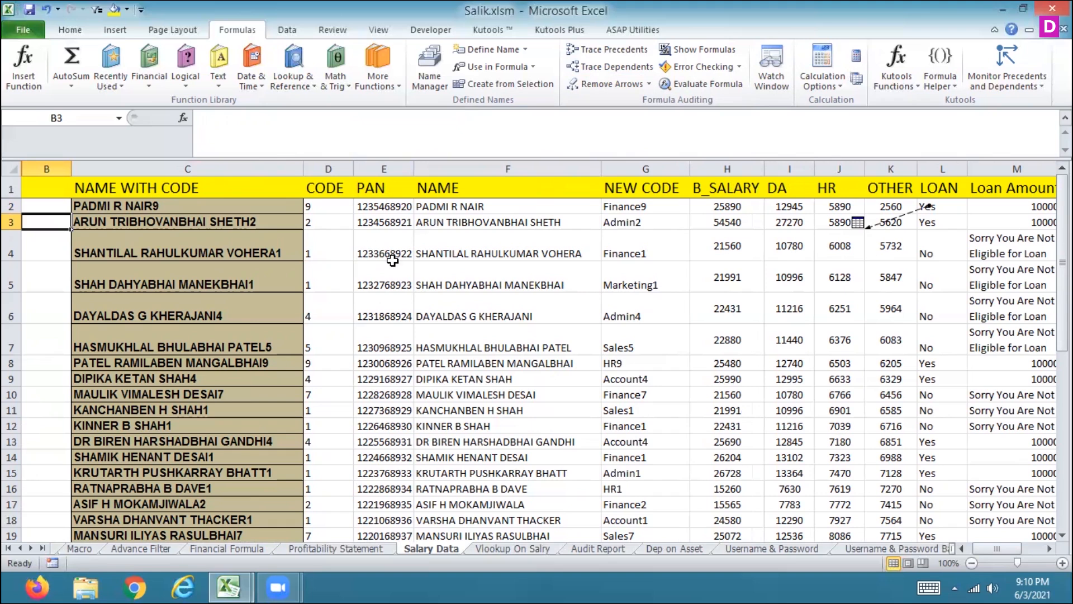
click(331, 211)
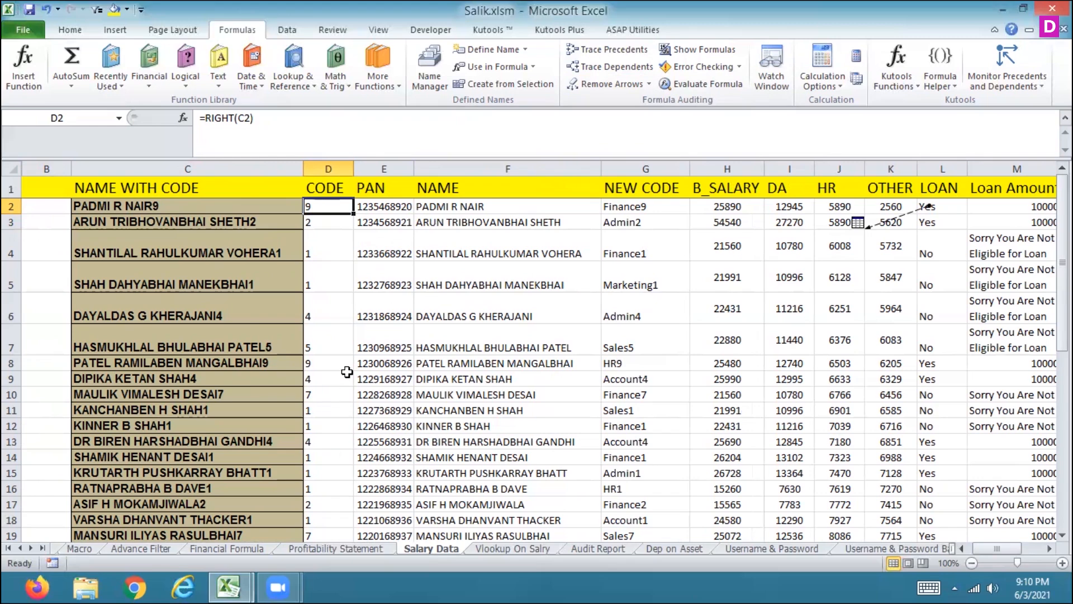
Step: Open header and footer editing on the Salary Data sheet, accepting to unfreeze the panes, then return to Normal view
click(287, 30)
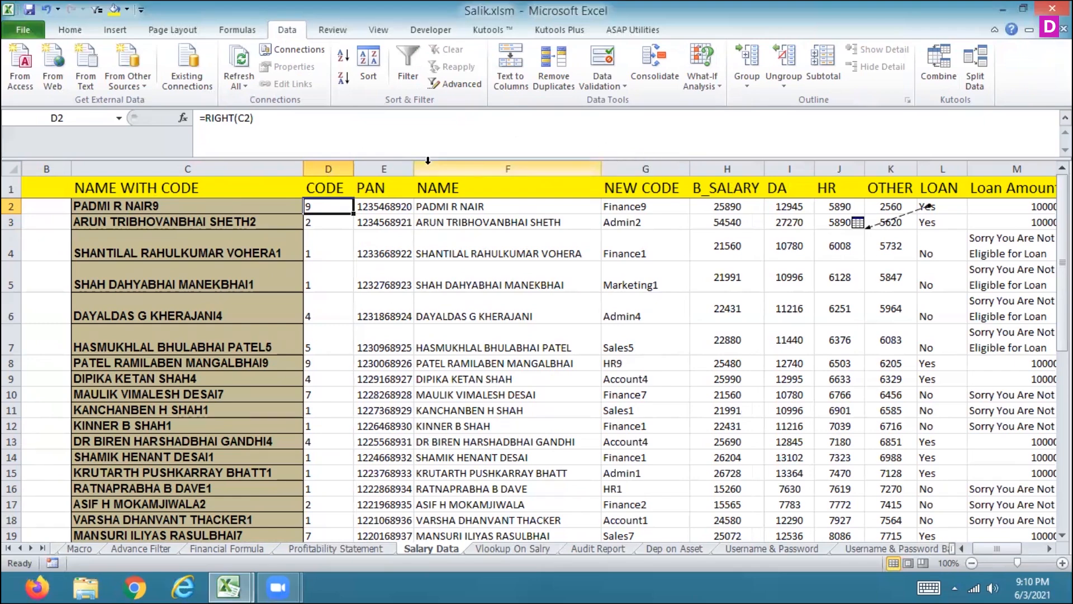
click(231, 25)
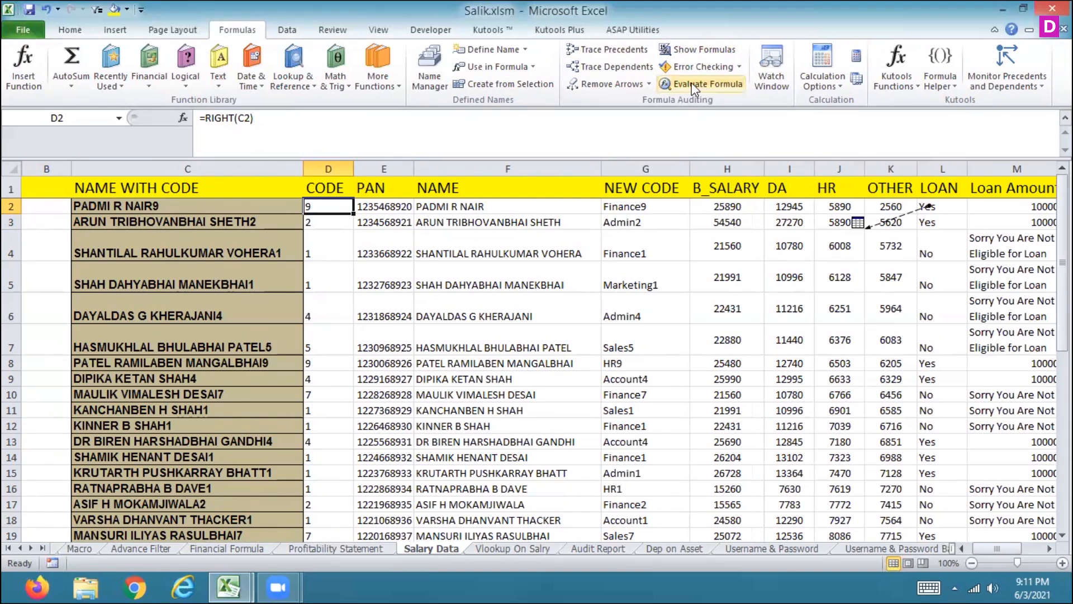
click(122, 31)
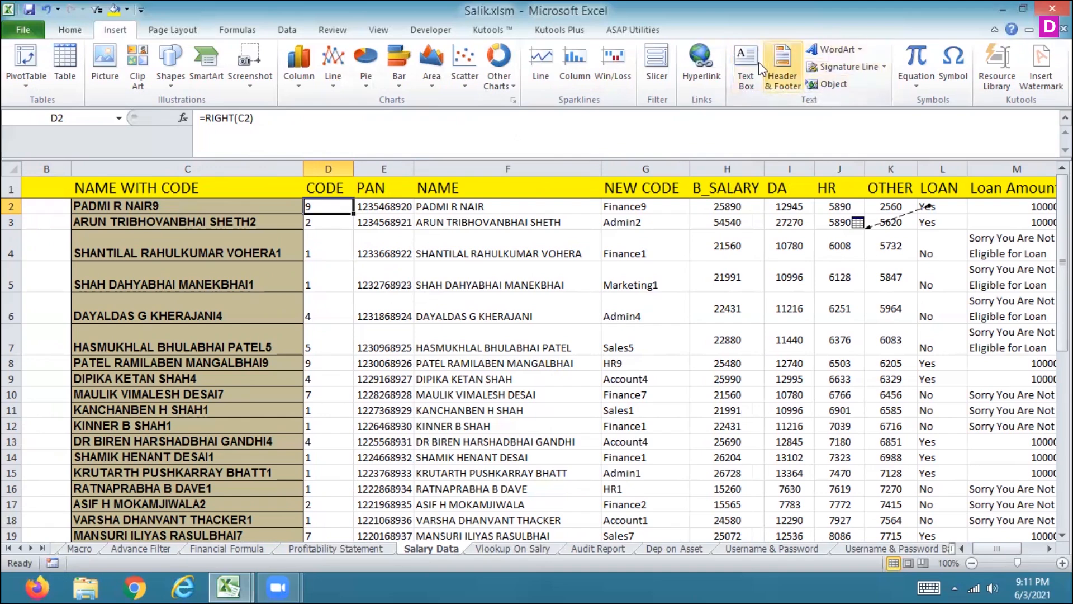
click(795, 75)
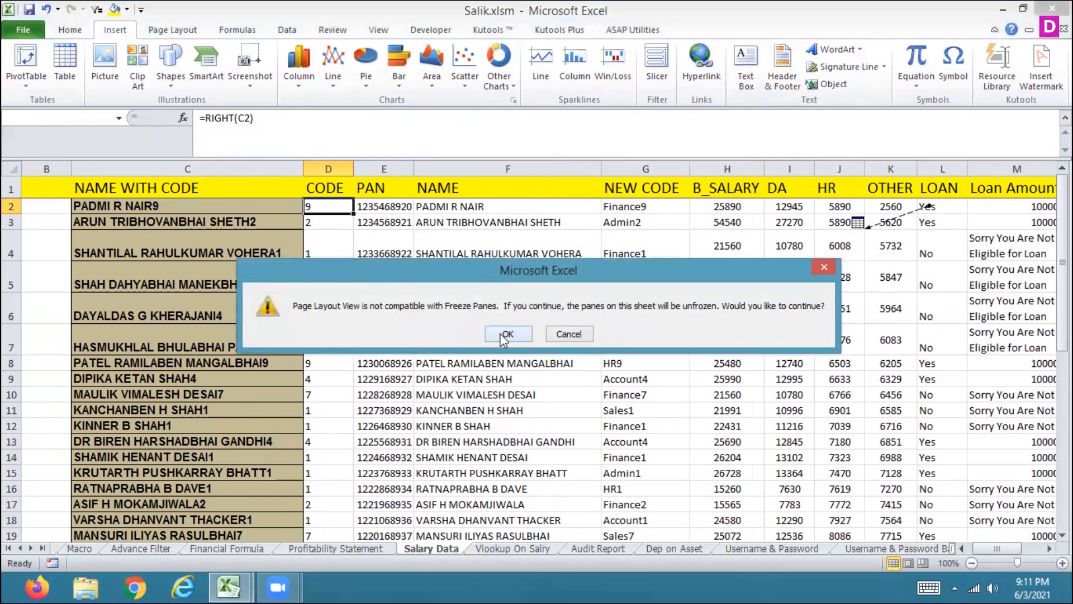
click(507, 334)
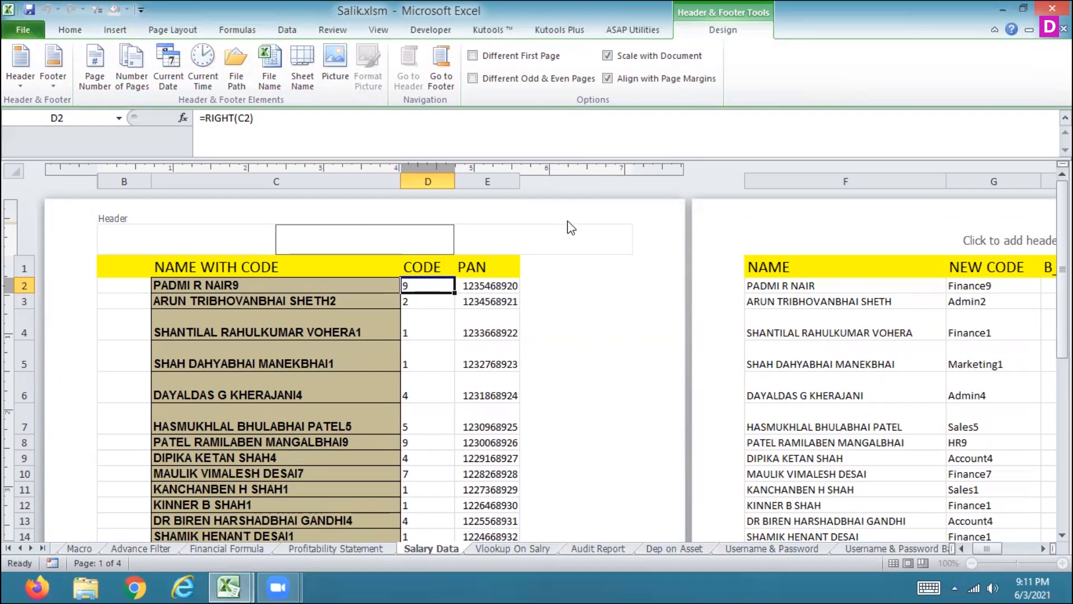
click(618, 335)
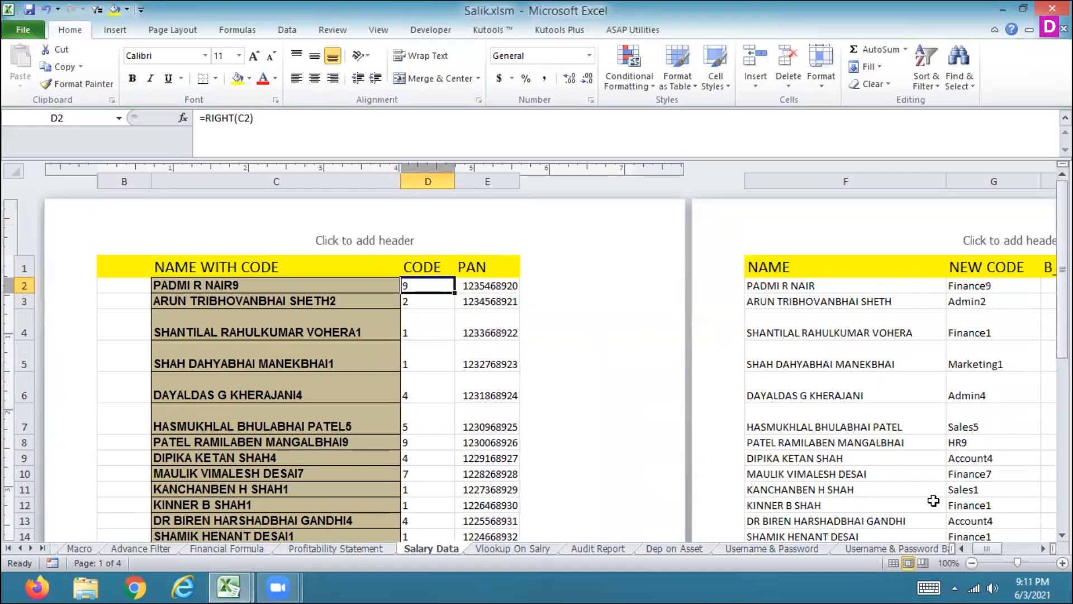
click(890, 564)
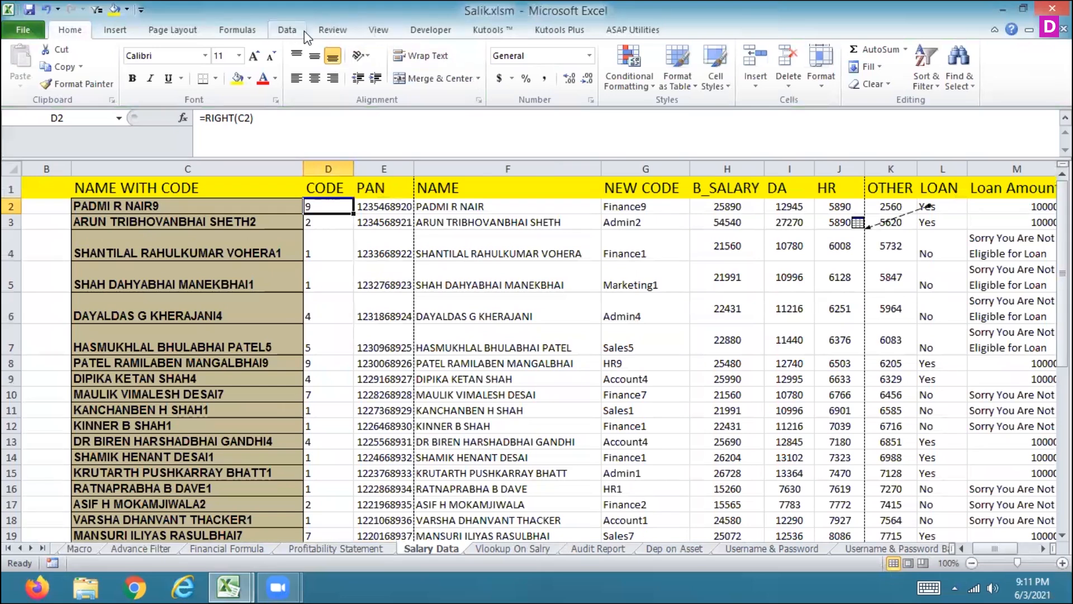
Step: Review the Freeze Panes options, then move down and up the PAN column from its header
click(372, 34)
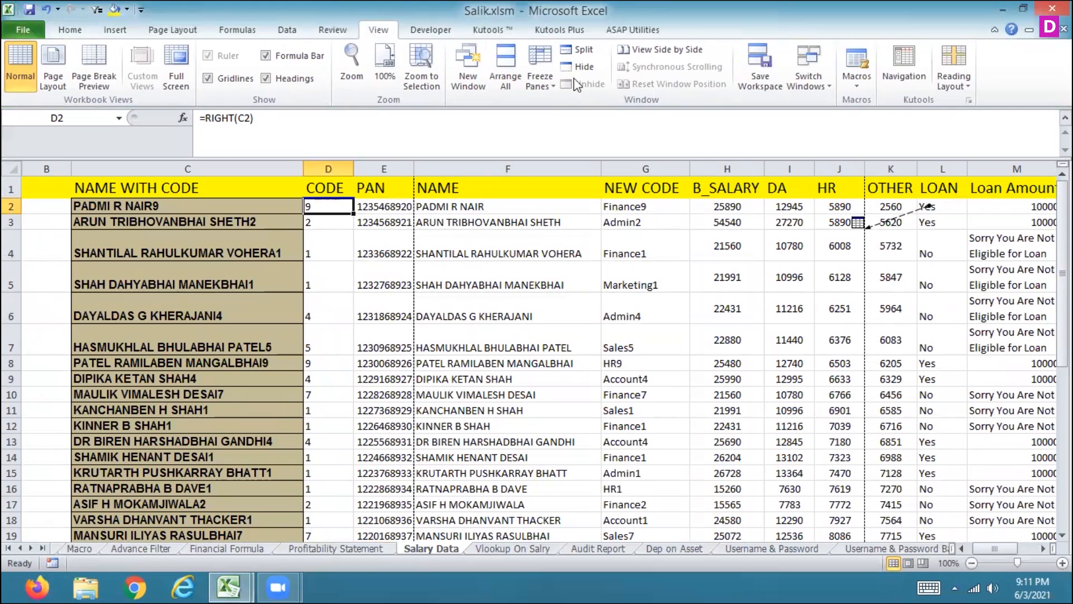
click(543, 81)
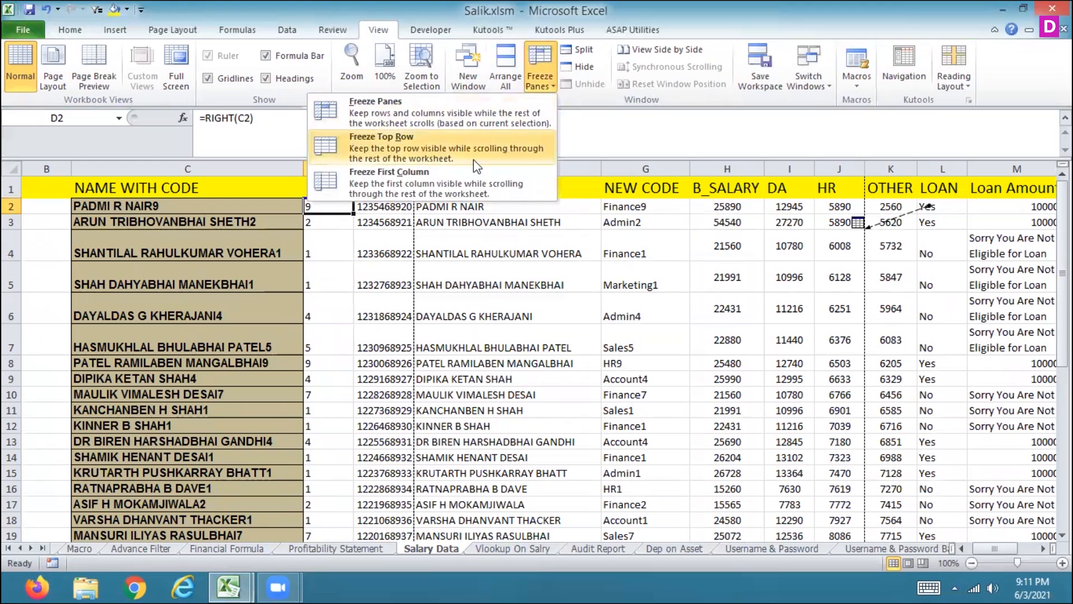
click(546, 91)
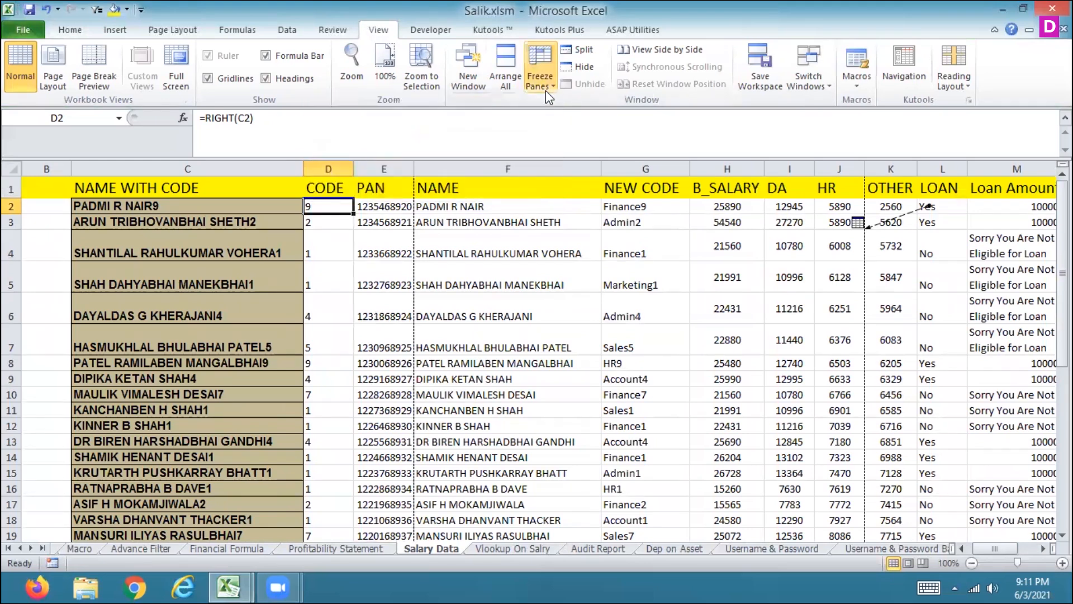
click(546, 89)
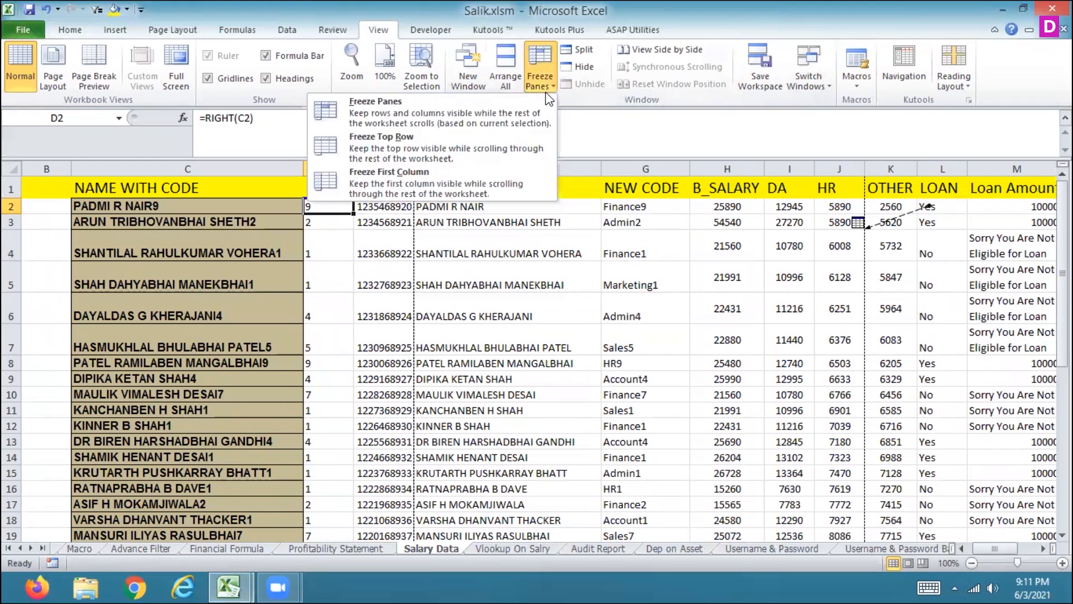
click(579, 171)
click(386, 194)
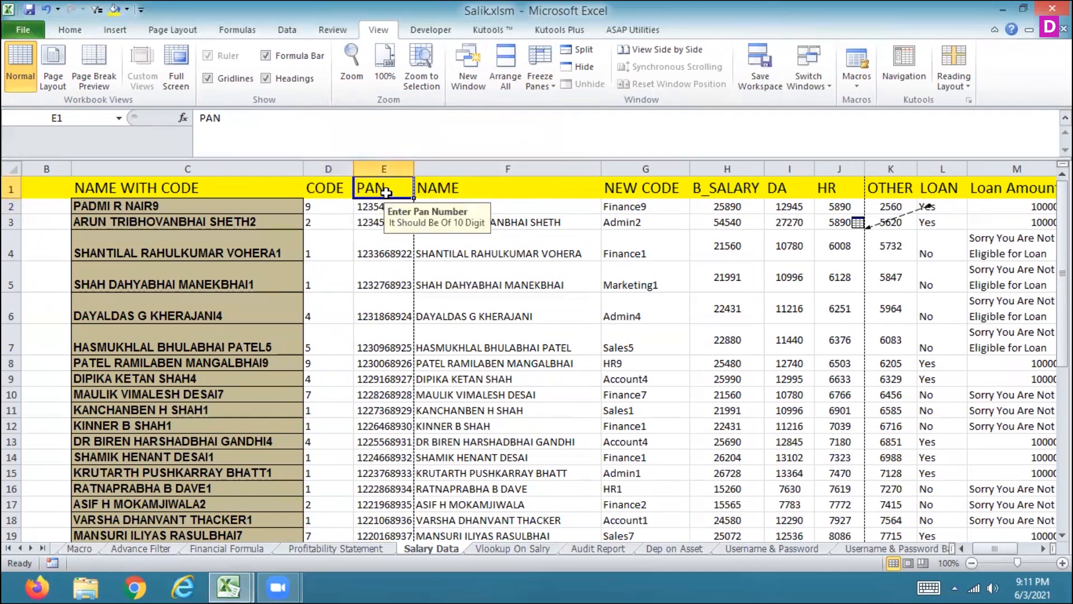
key(Down)
key(Down)
key(Down)
key(Down)
key(Down)
key(Down)
key(Down)
key(Down)
key(Down)
key(Down)
key(Down)
key(Down)
key(Down)
key(Down)
key(Down)
key(Down)
key(Down)
key(Down)
key(Down)
key(Down)
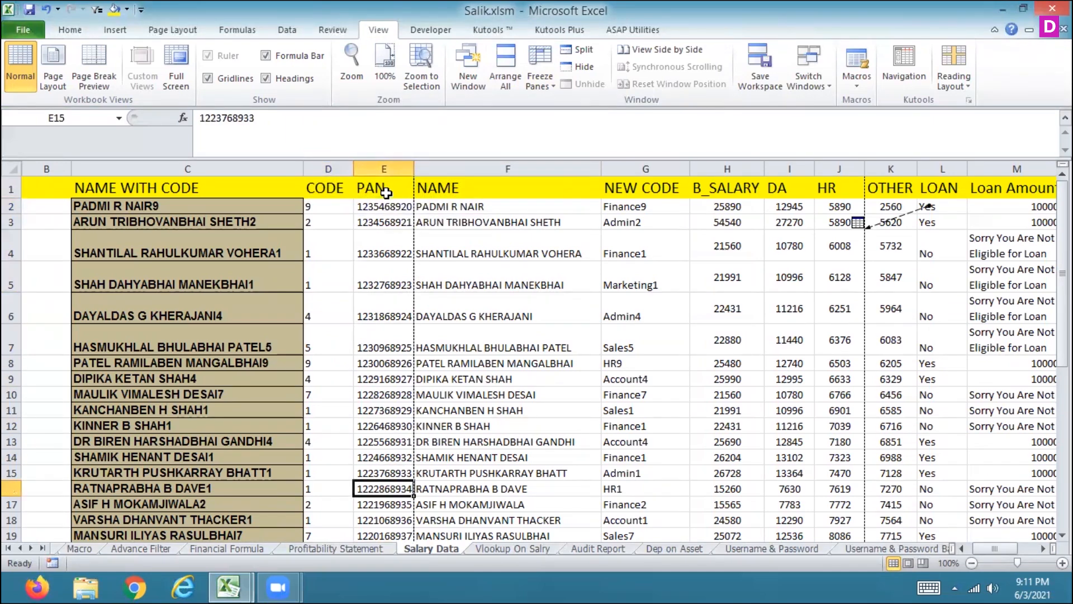
key(Up)
key(Up)
key(Up)
key(Up)
key(Up)
key(Up)
key(Up)
key(Up)
key(Up)
key(Up)
key(Up)
key(Up)
key(Up)
key(Up)
key(Up)
key(Up)
key(Up)
key(Up)
key(Up)
key(Up)
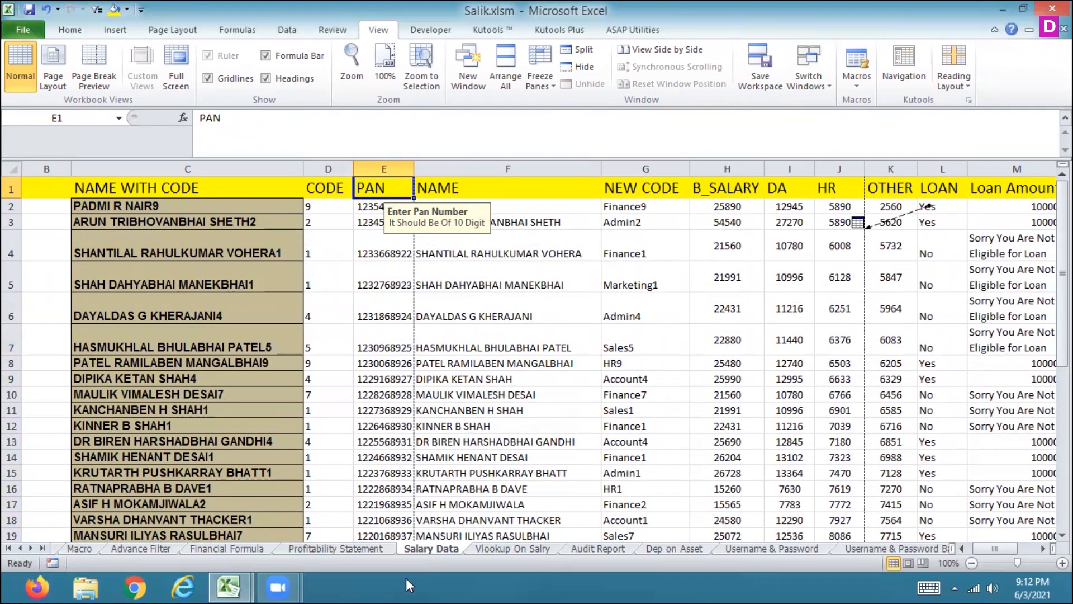
Step: Switch to the Advance Filter sheet and add a page header with the text EMPLOYEE
click(136, 549)
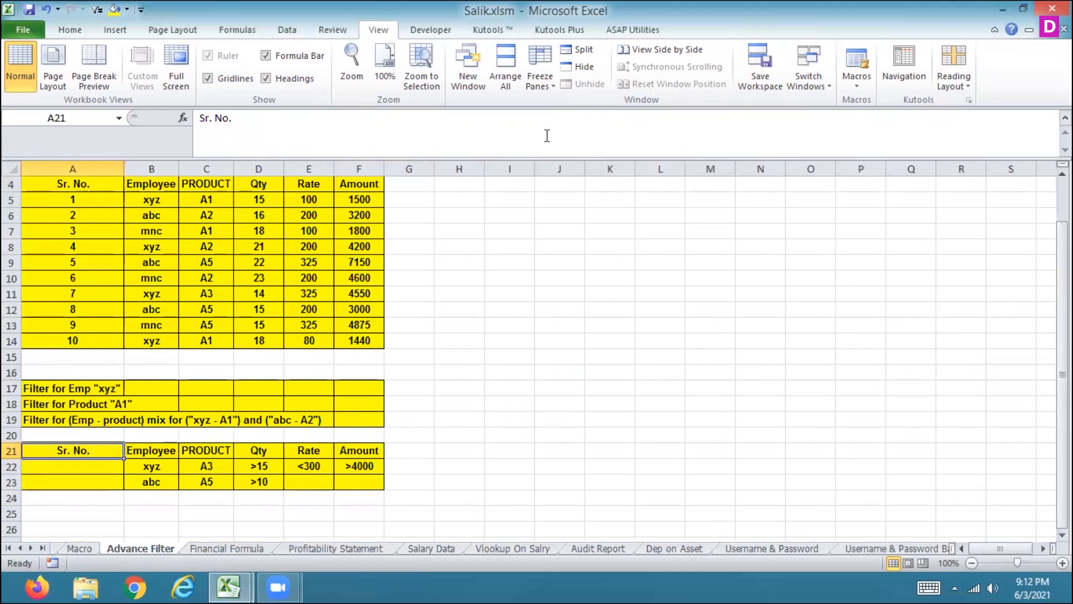
click(115, 31)
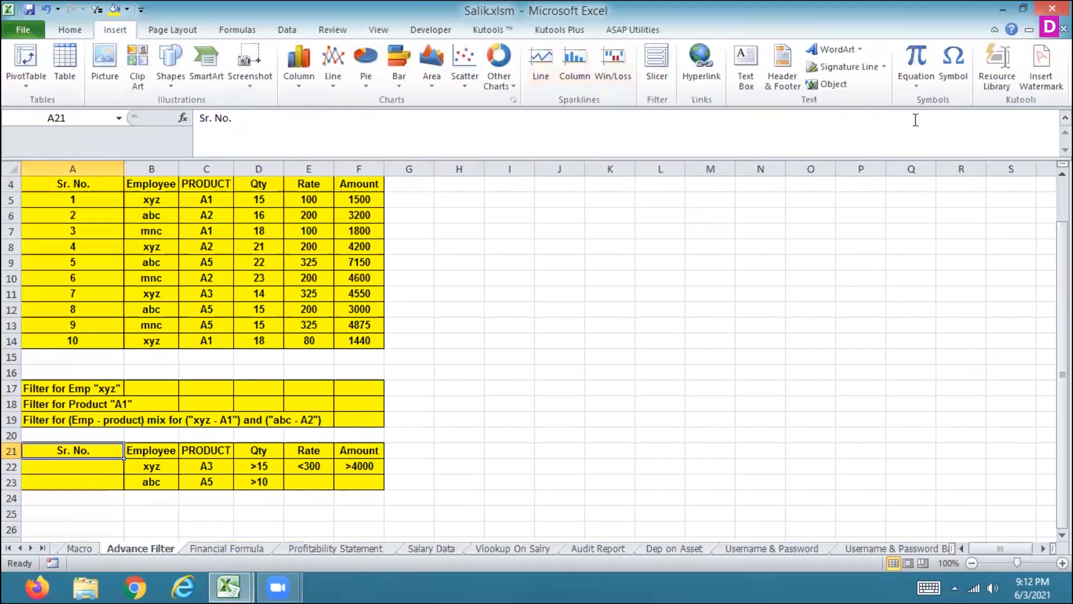
click(791, 78)
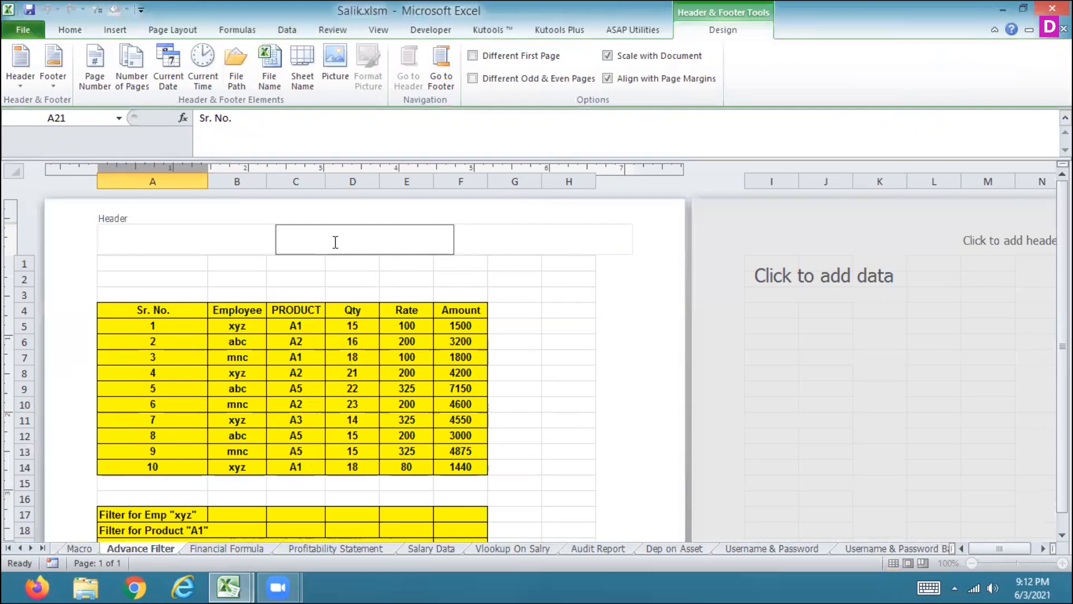
text(EMPLOYEE)
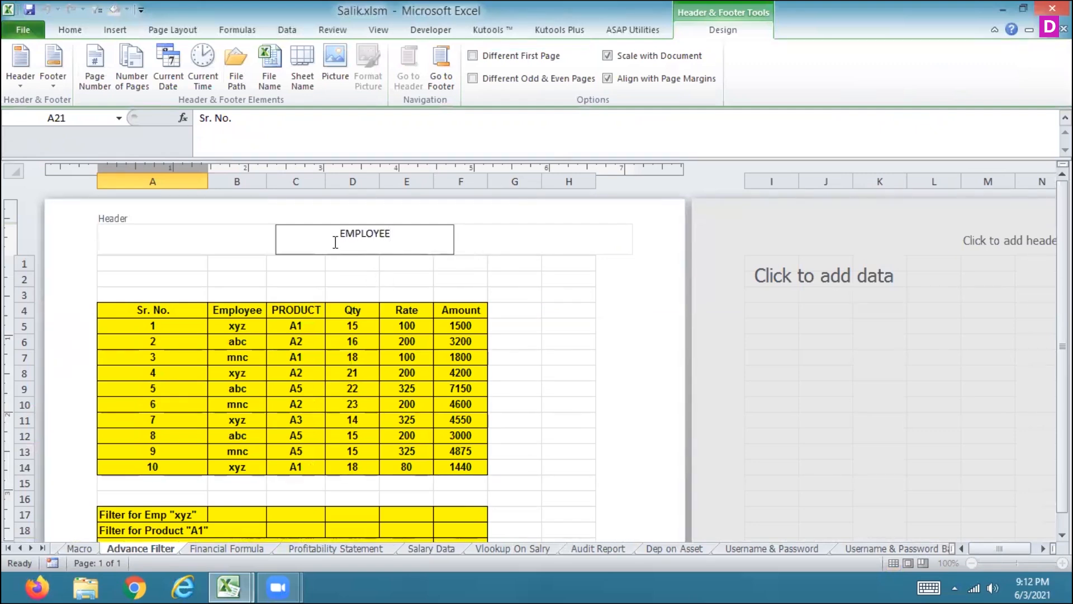
Step: Insert page number, number of pages, current date and current time fields into the header
click(20, 73)
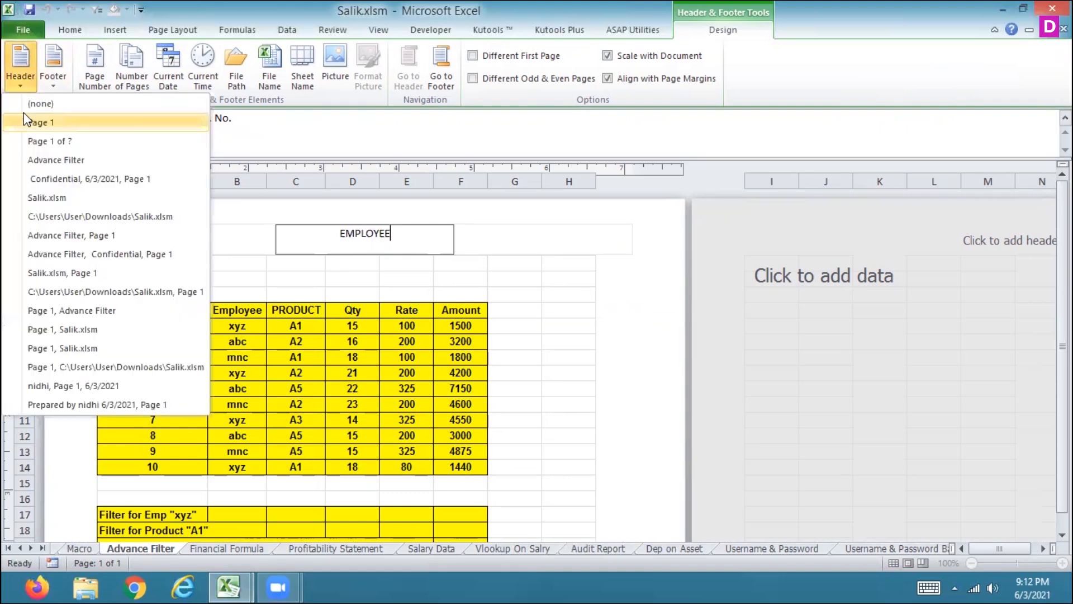
click(55, 82)
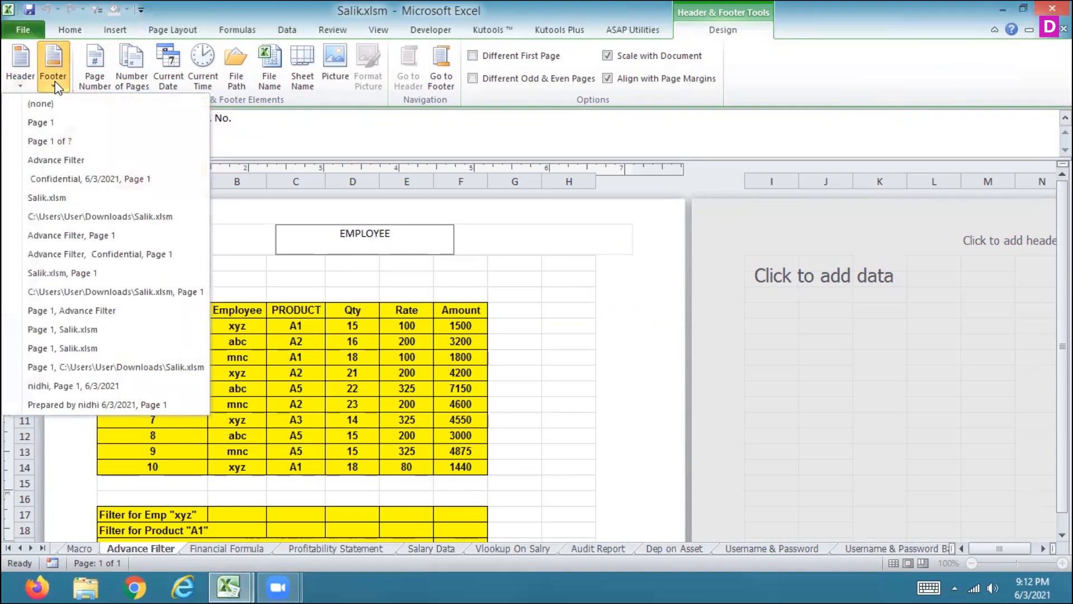
click(98, 81)
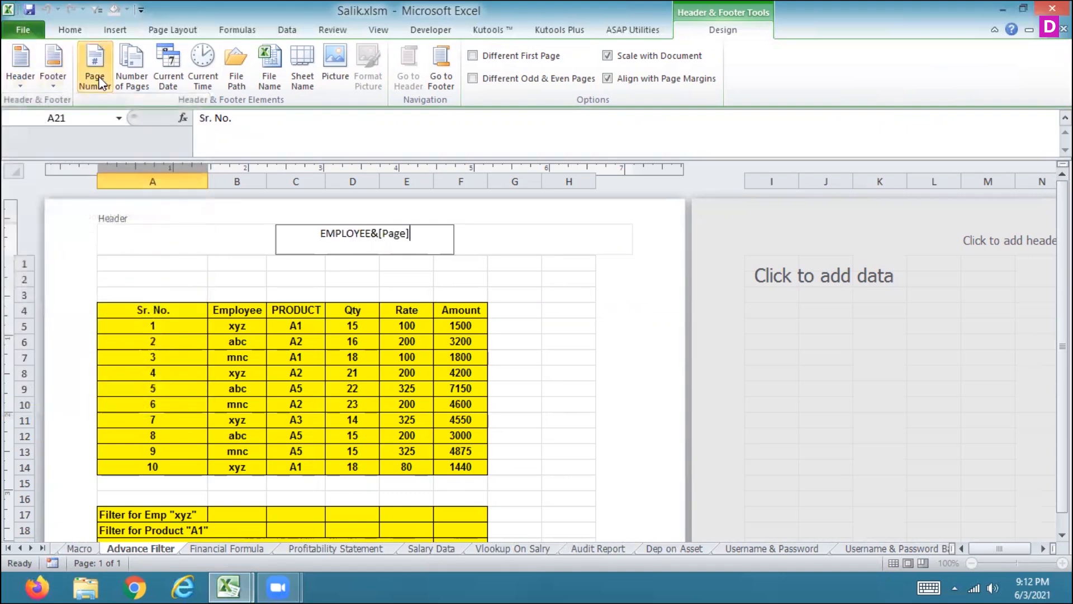
click(135, 79)
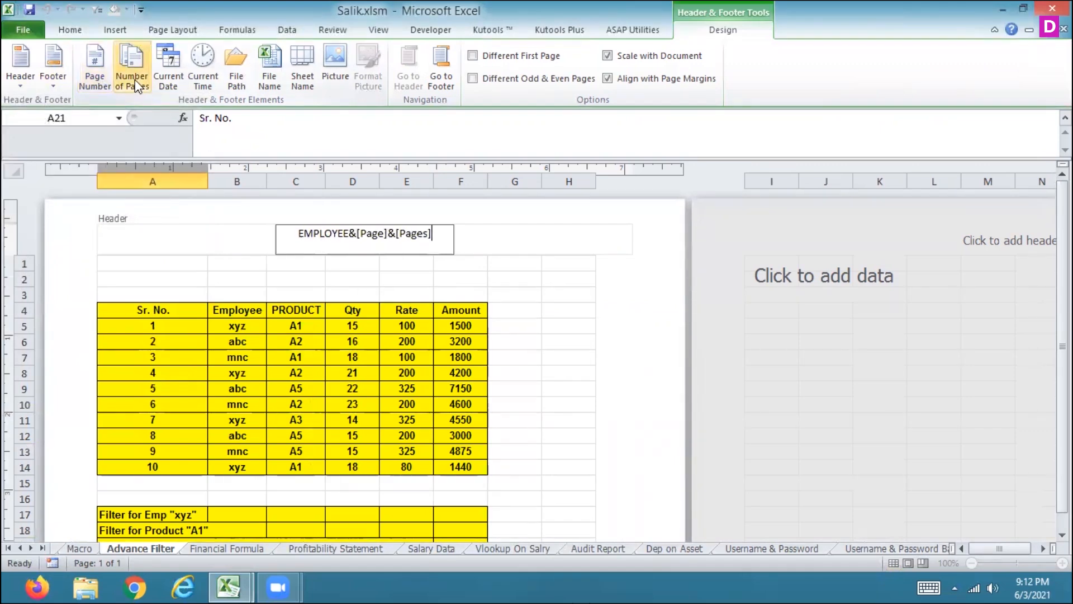
click(171, 86)
click(197, 80)
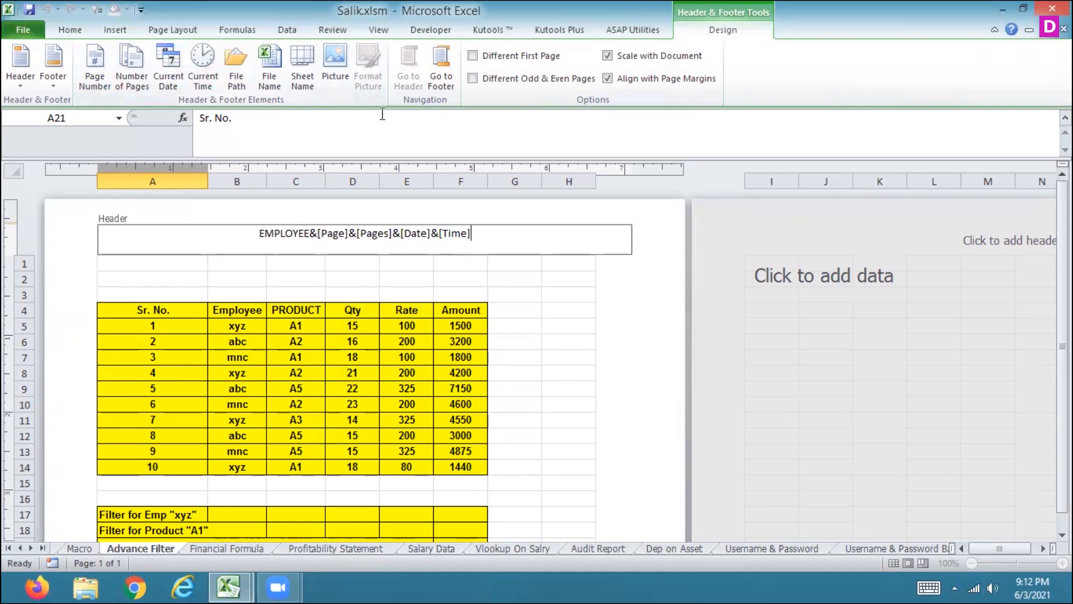
click(543, 296)
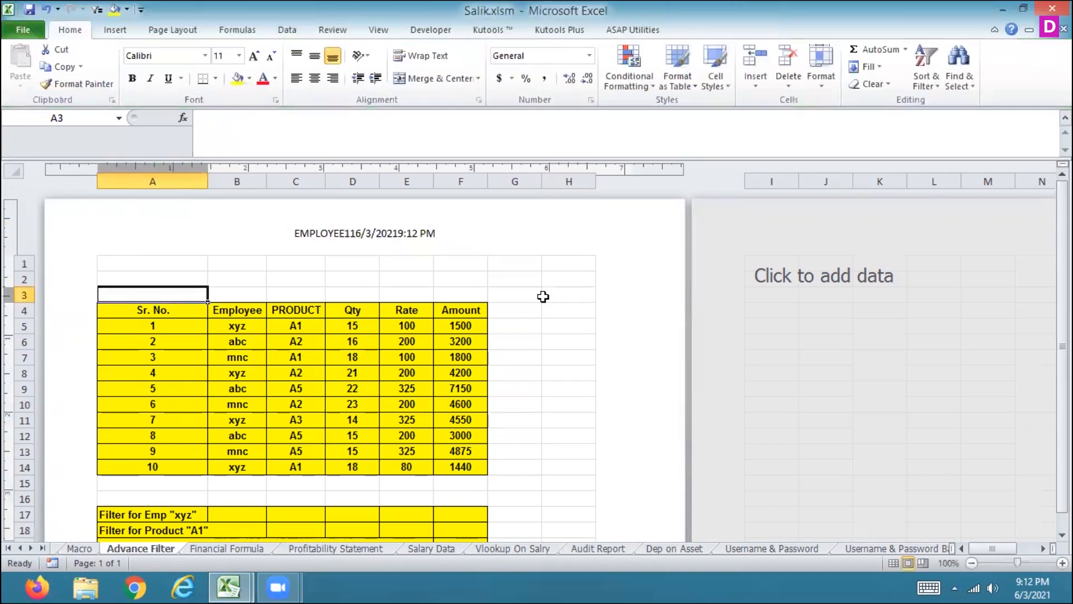
Step: Edit the header to separate EMPLOYEE and the page, pages, date and time fields with spaces
click(384, 246)
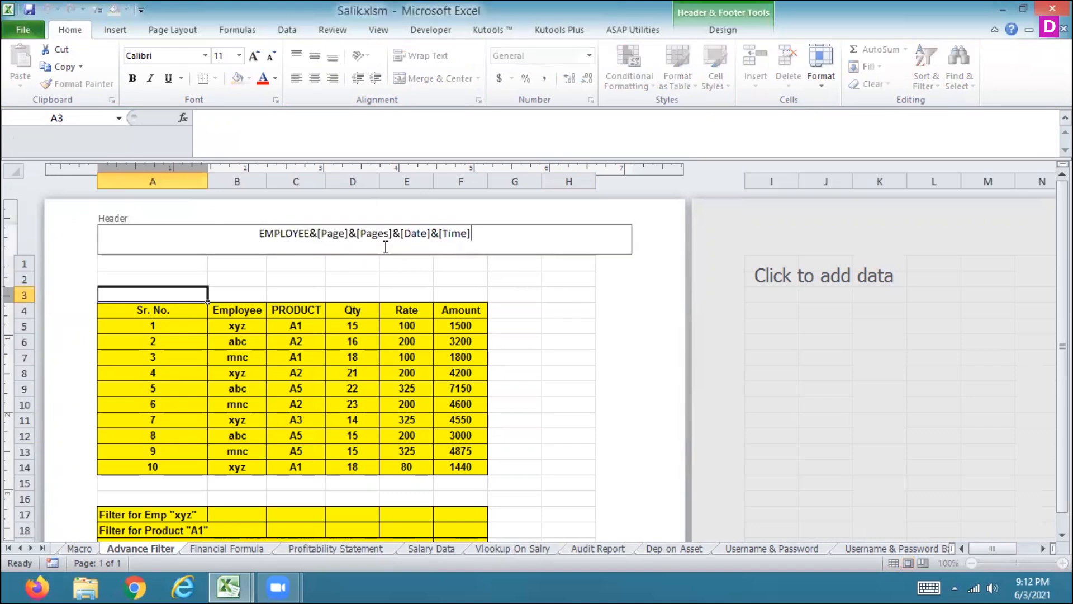
click(355, 233)
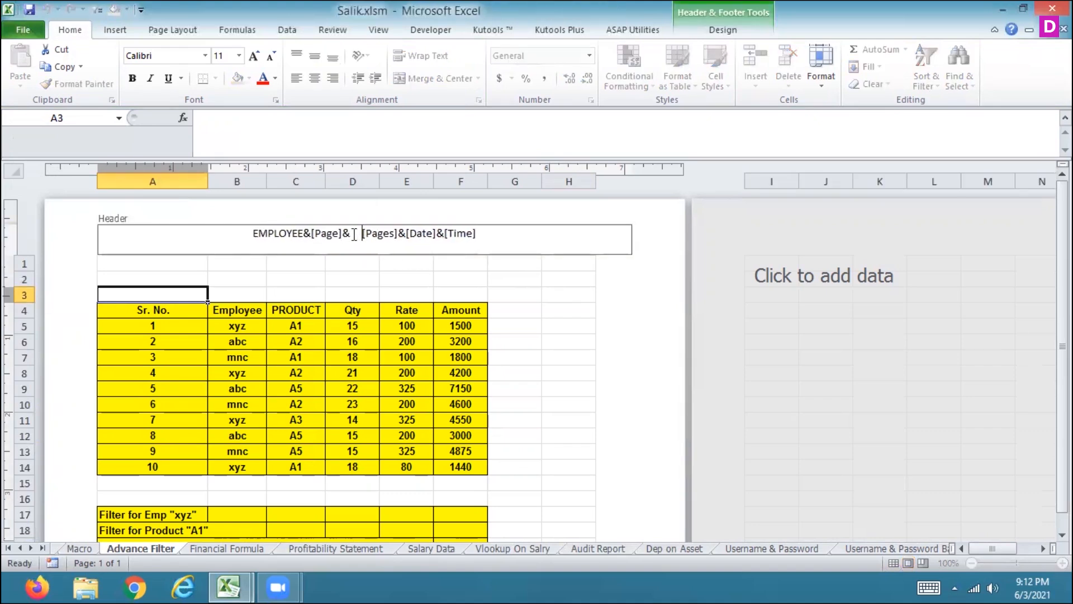
click(402, 234)
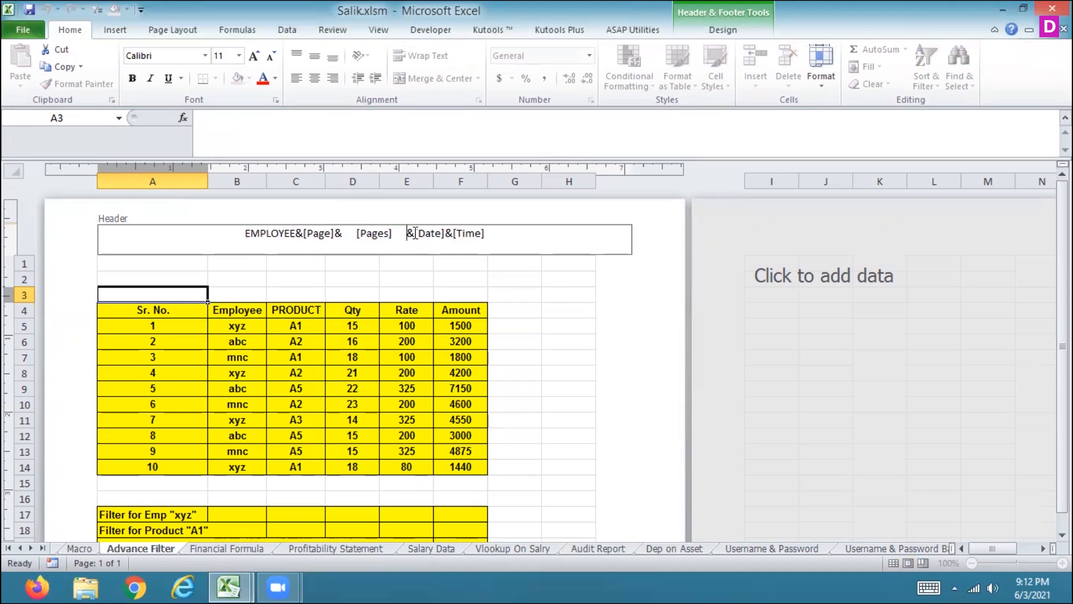
click(418, 233)
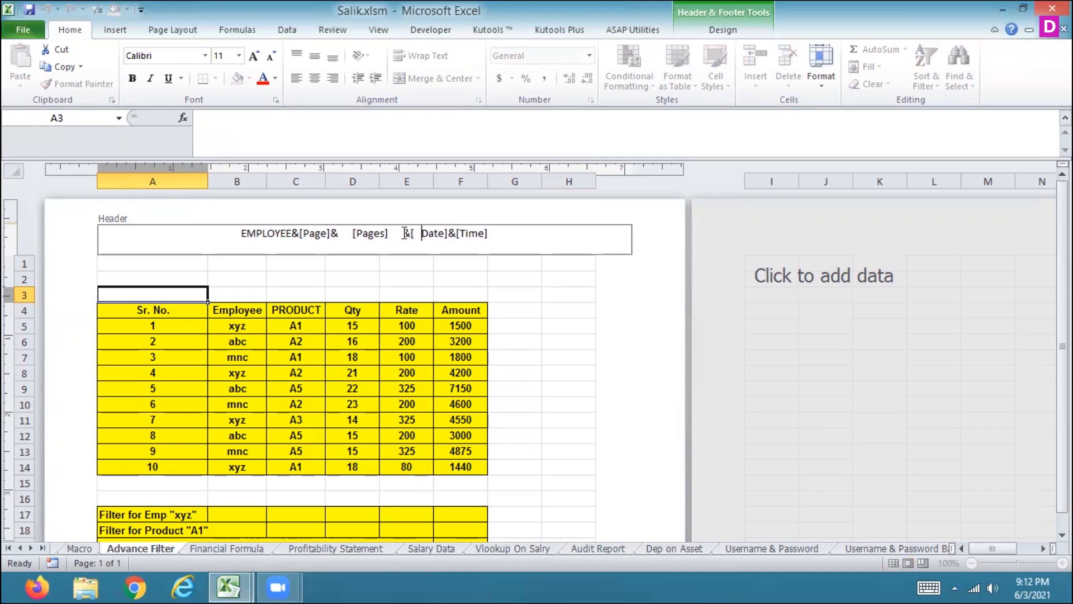
key(BackSpace)
key(BackSpace)
key(BackSpace)
key(Right)
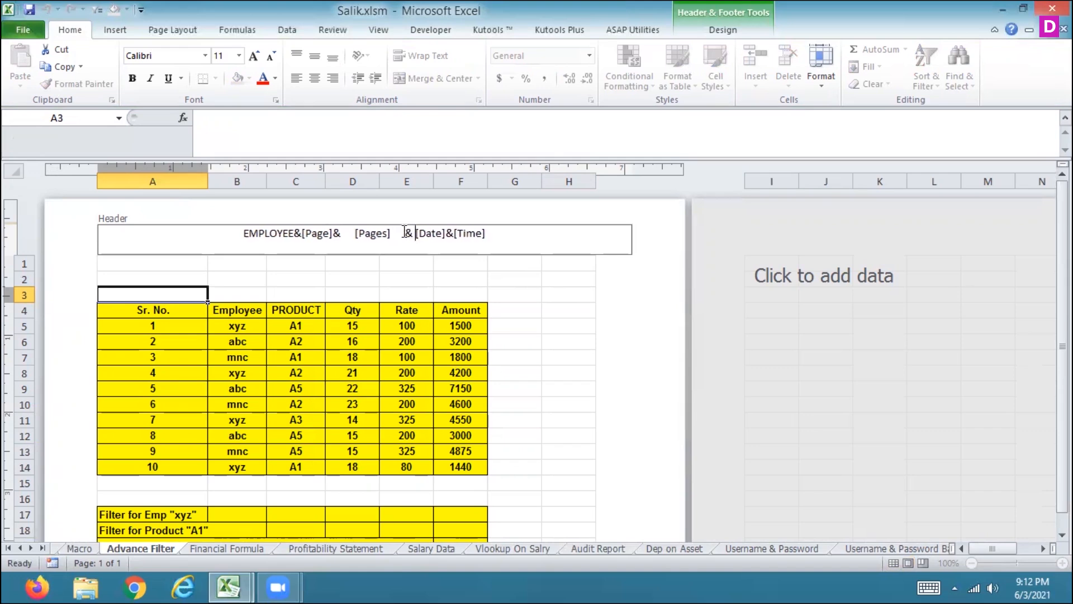
click(298, 233)
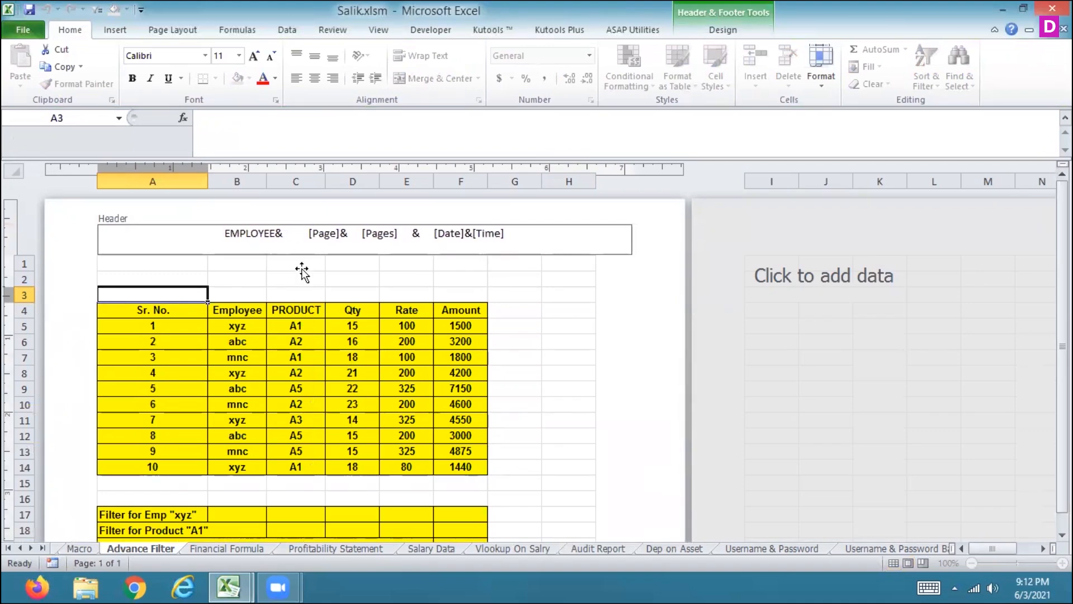
click(296, 293)
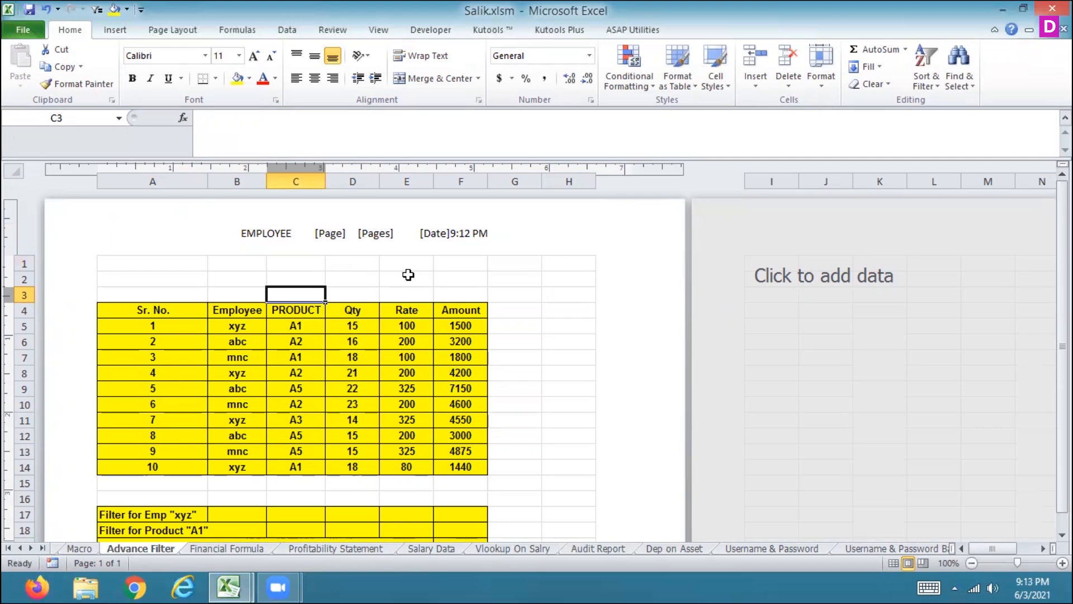
Step: Undo the last edit and replace the Advance Filter header contents with only the current date field
key(ctrl+z)
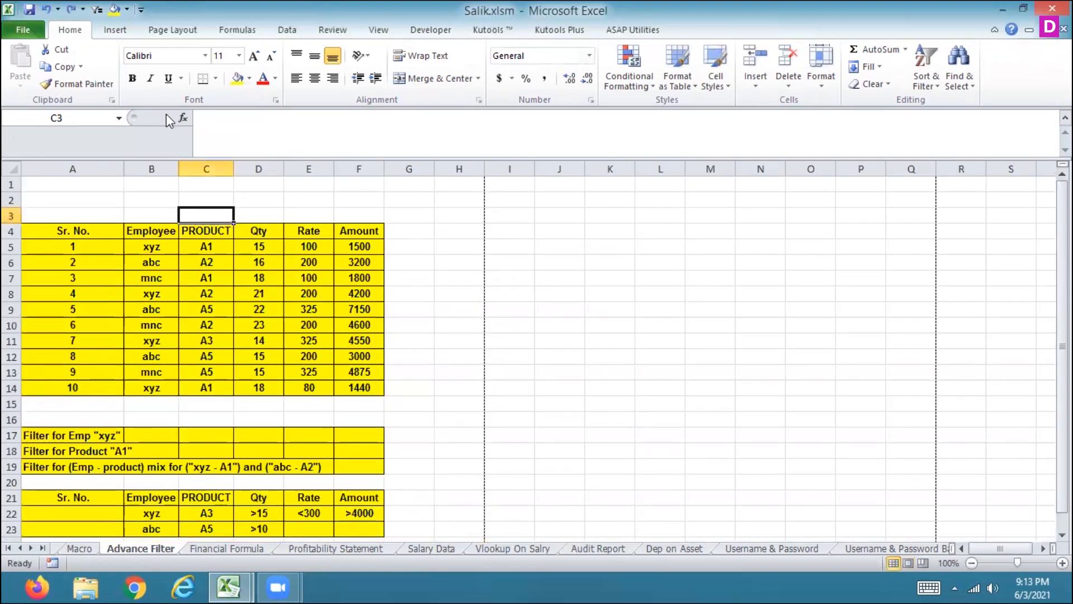
click(114, 29)
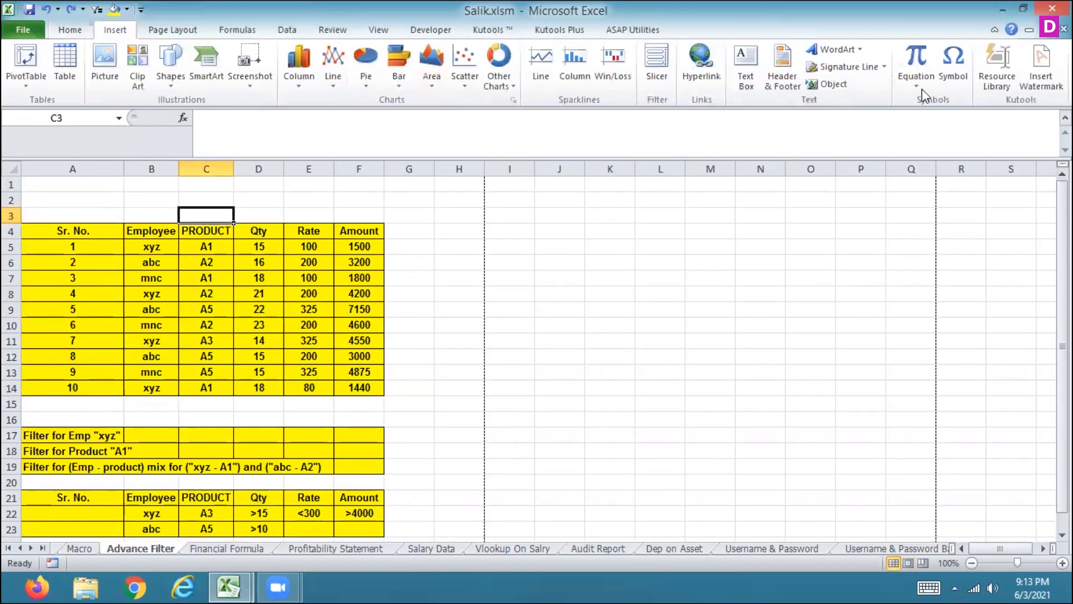
click(783, 82)
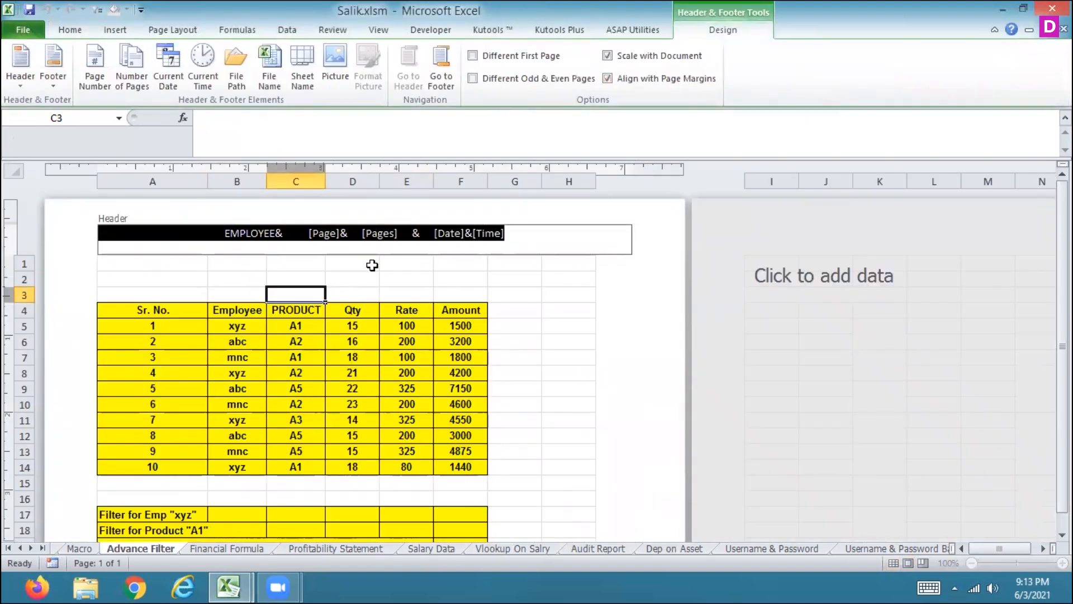
key(Delete)
click(178, 84)
click(536, 298)
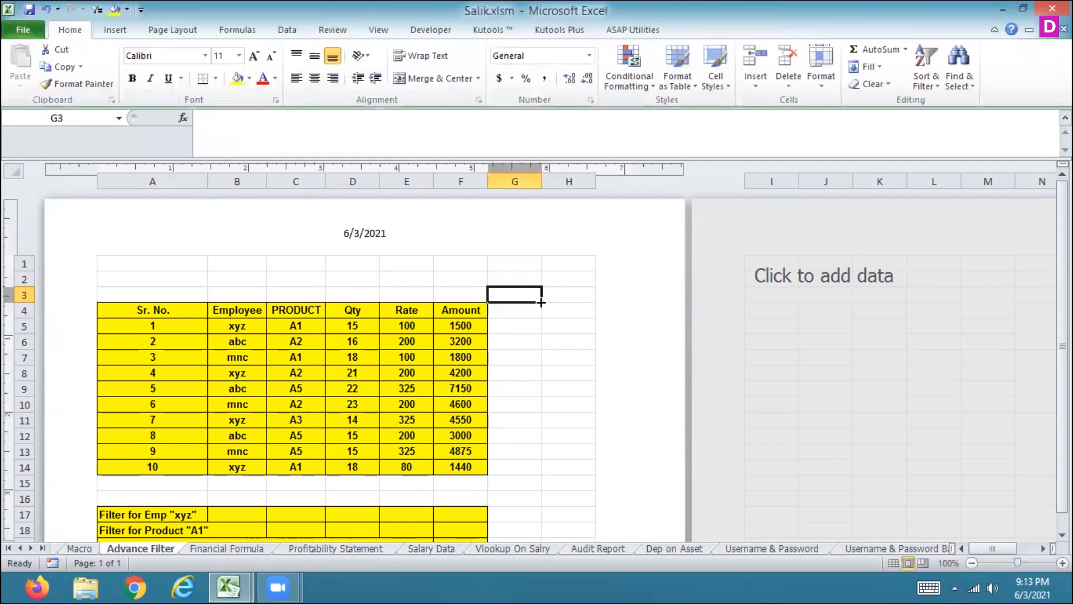
Step: Add the current time field directly after the date in the center header
click(366, 234)
click(404, 237)
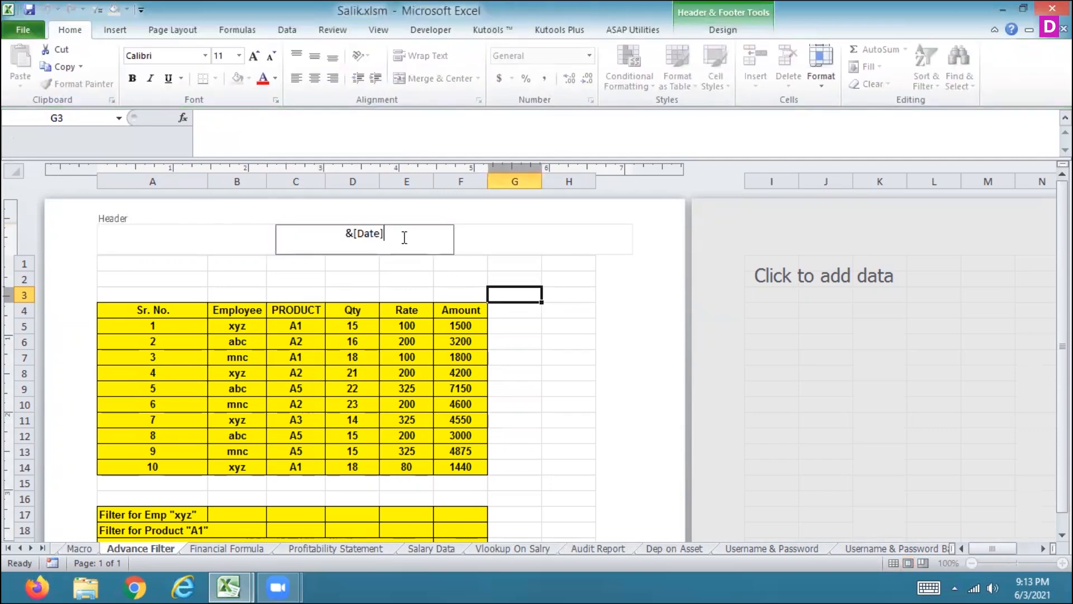
click(717, 31)
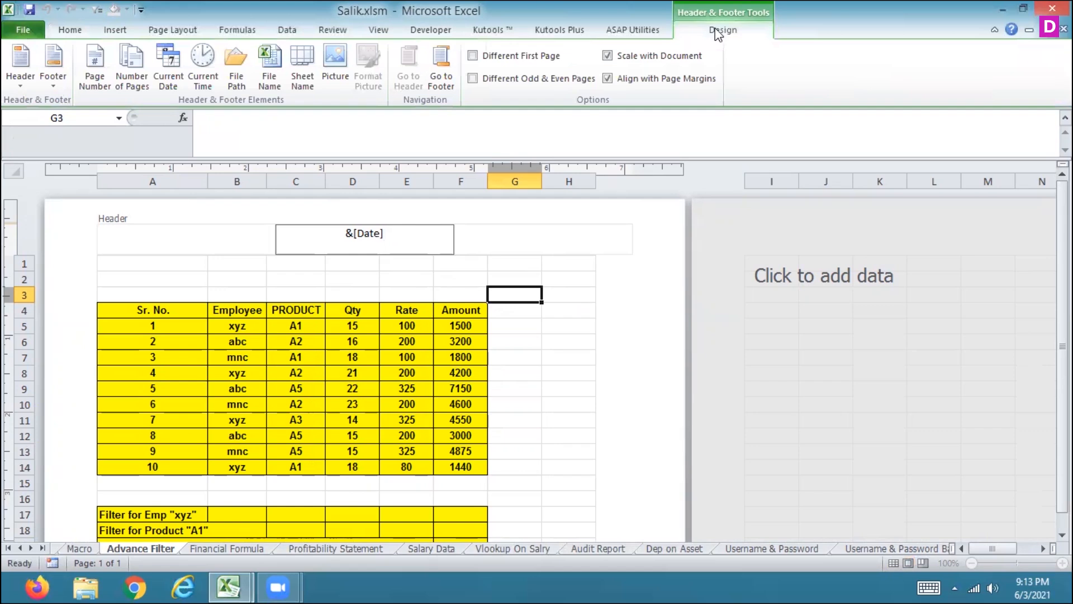
click(202, 62)
click(398, 265)
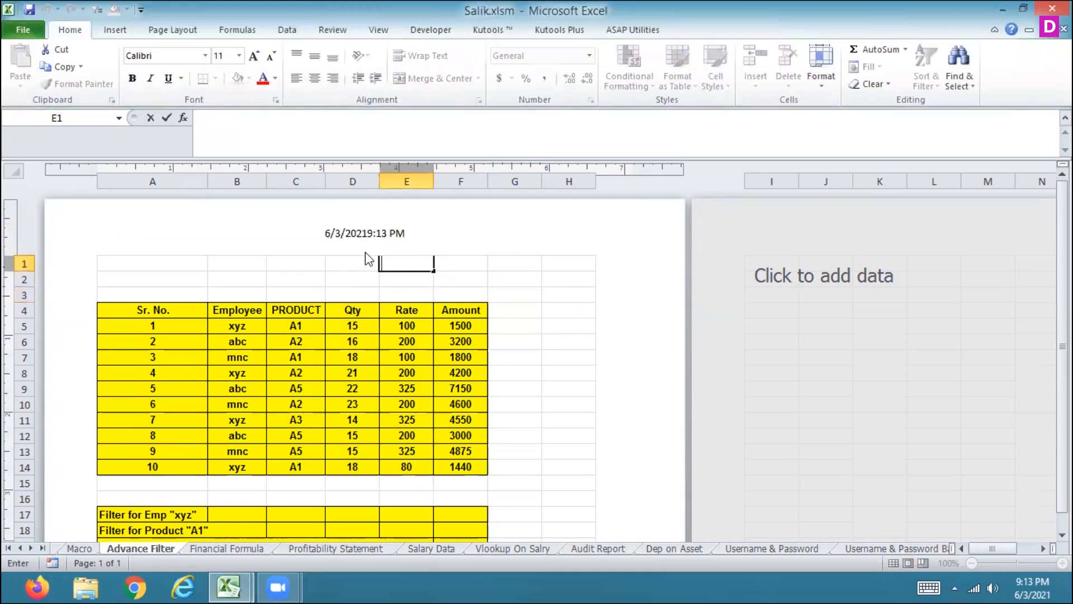
Step: Apply the (none) footer preset to open a blank page footer
drag(1062, 341, 1063, 356)
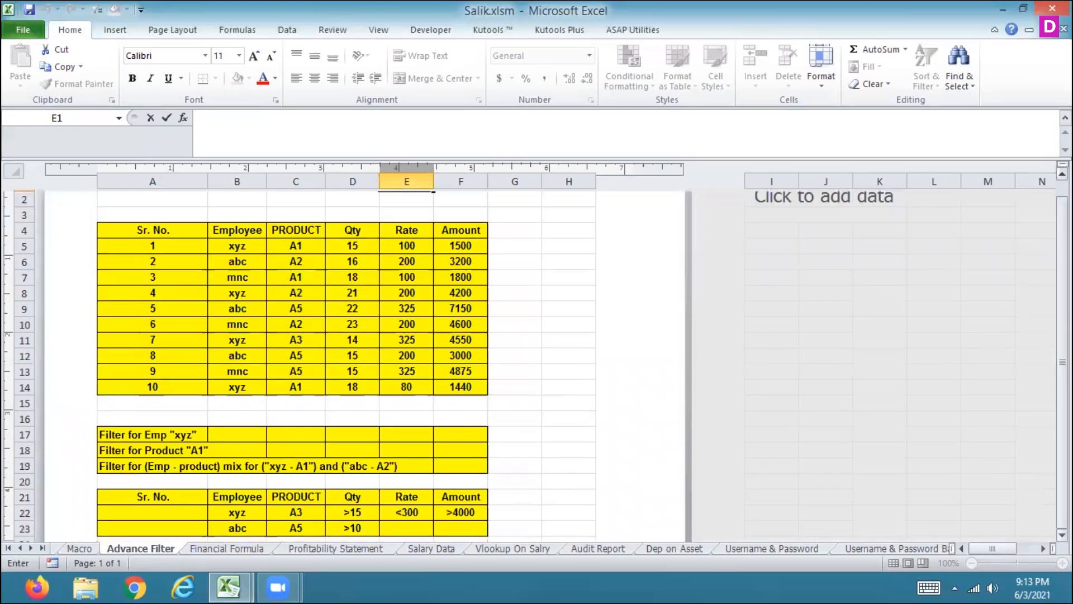
scroll(448, 364, down, 2)
scroll(292, 364, down, 4)
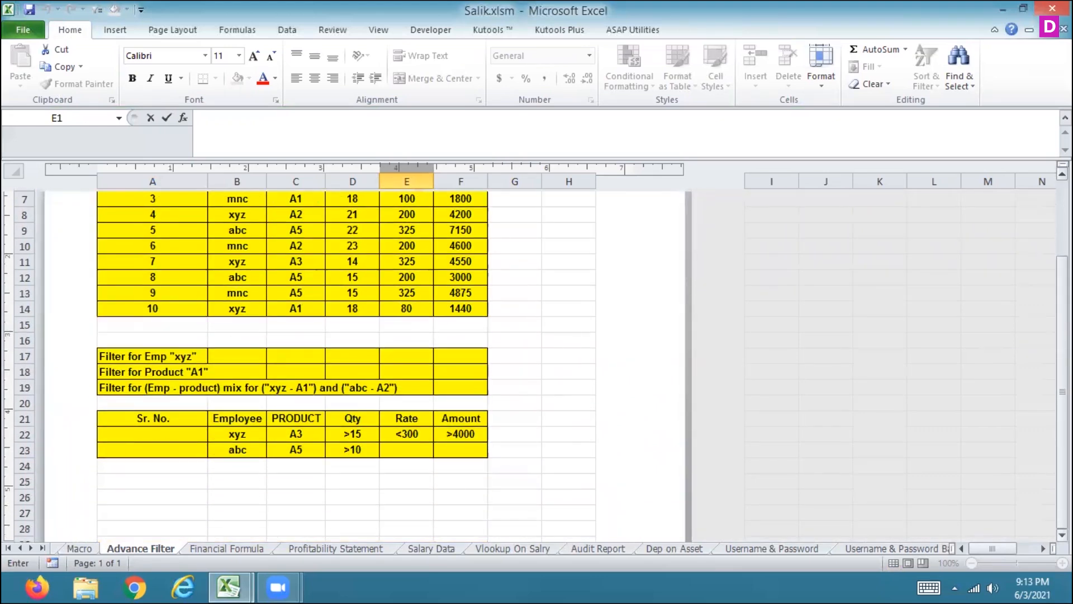
drag(1063, 482, 1063, 263)
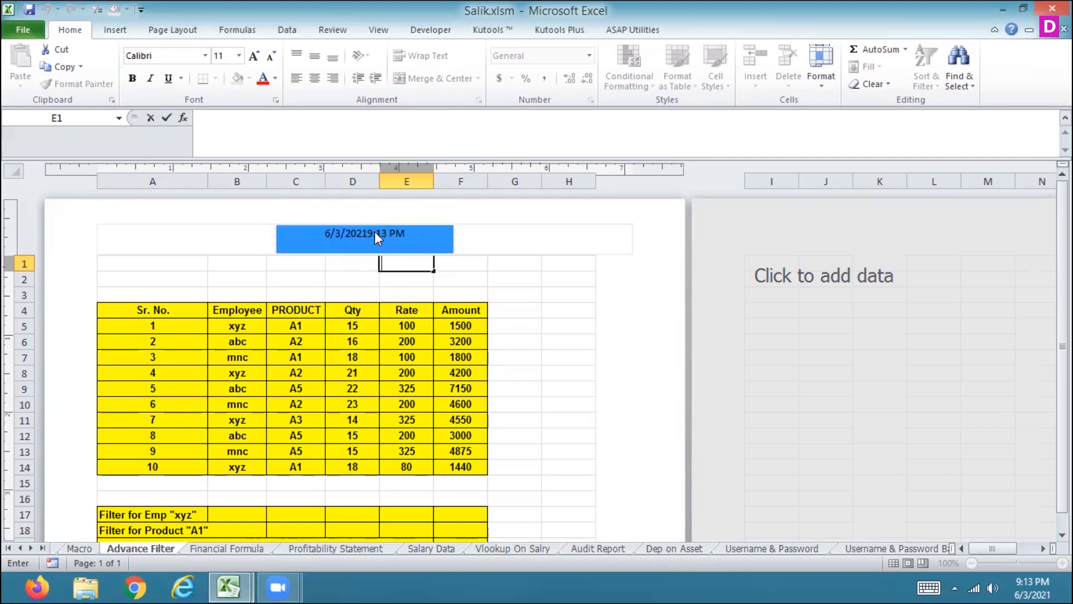
click(391, 246)
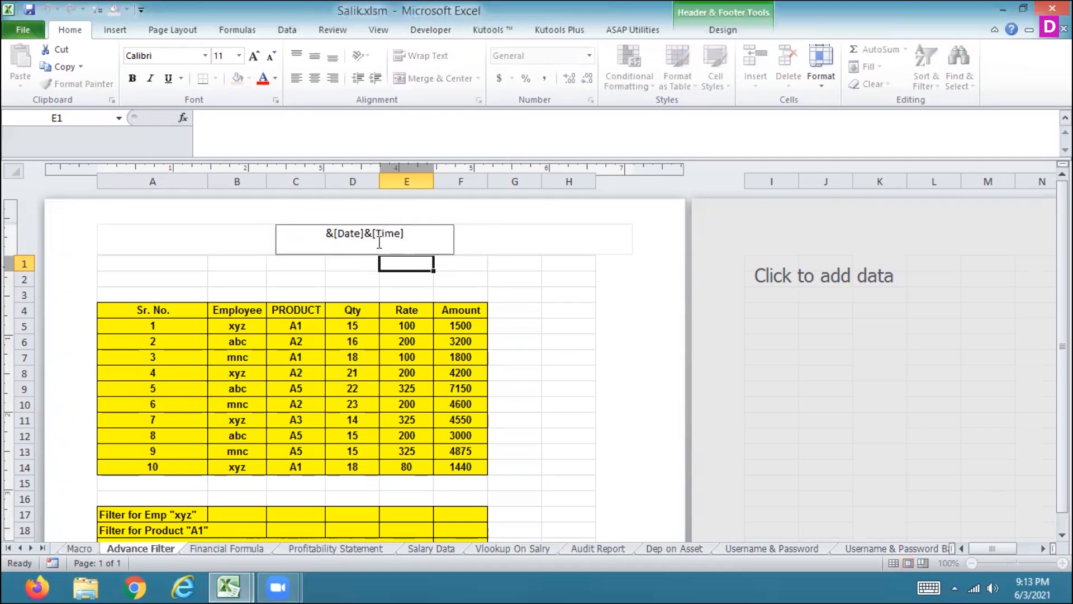
click(708, 32)
click(53, 78)
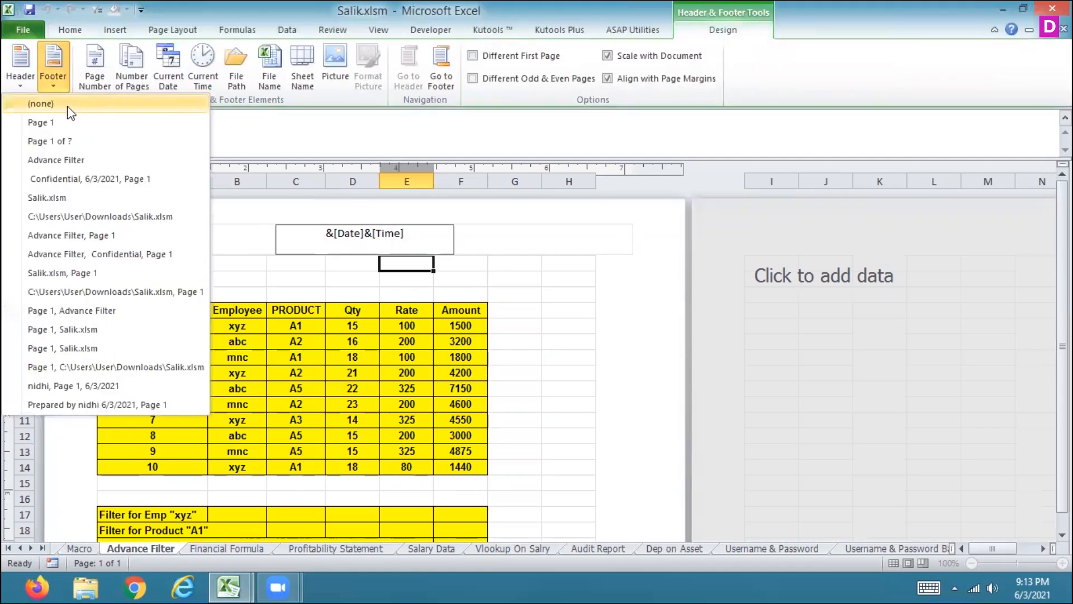
click(69, 106)
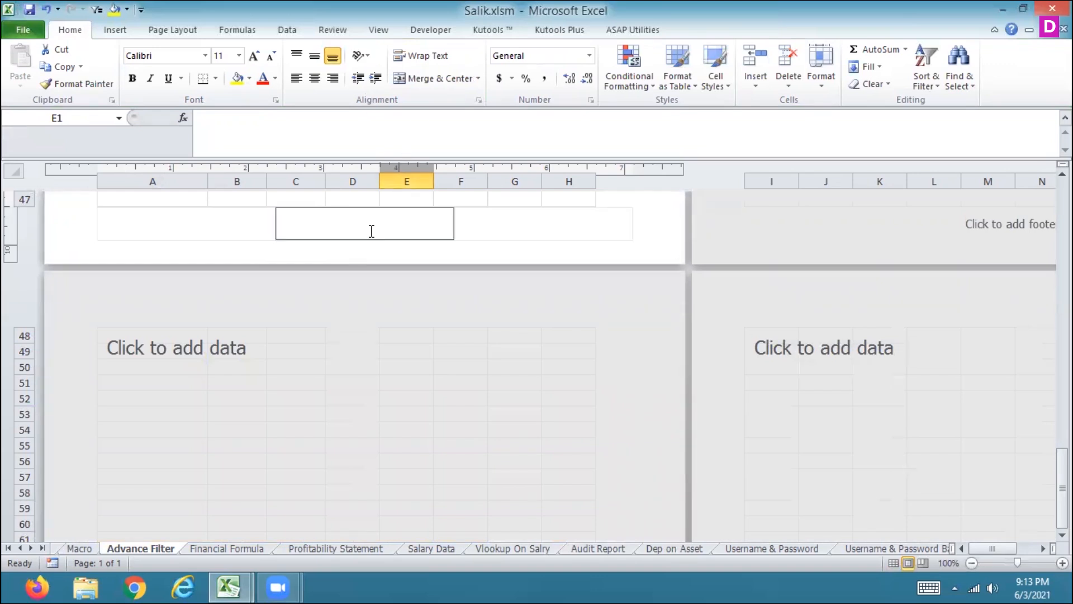
Step: Insert page number and number of pages fields into the center footer section
click(405, 222)
click(710, 32)
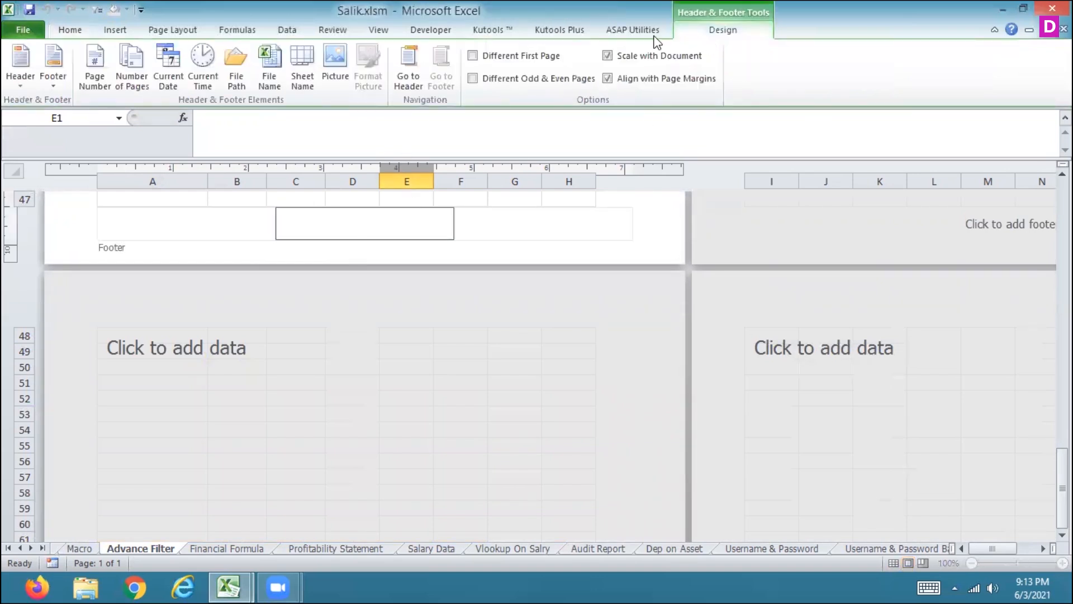
click(103, 72)
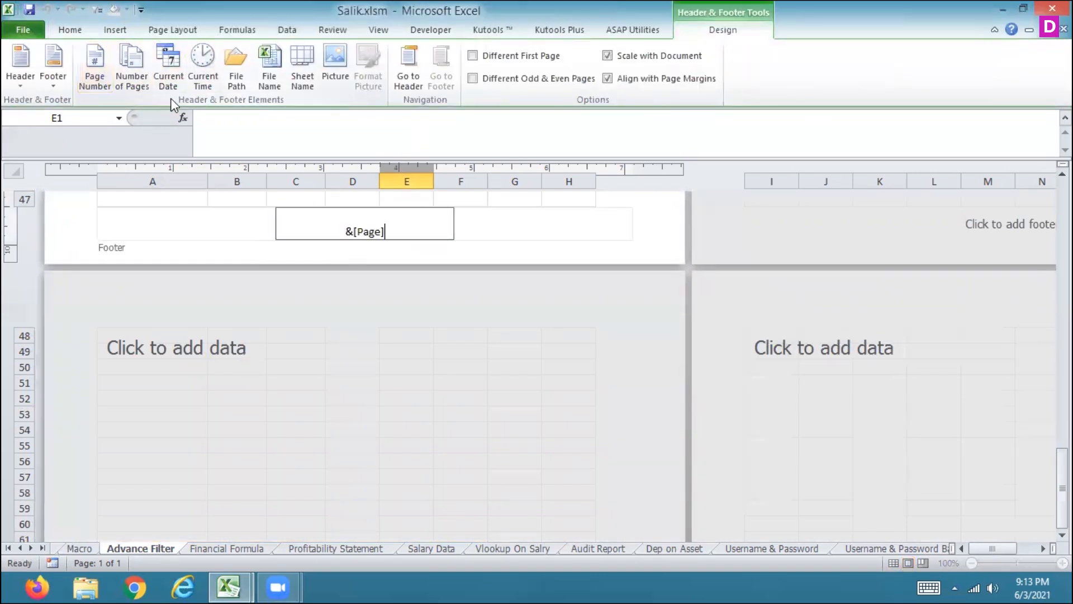
click(144, 87)
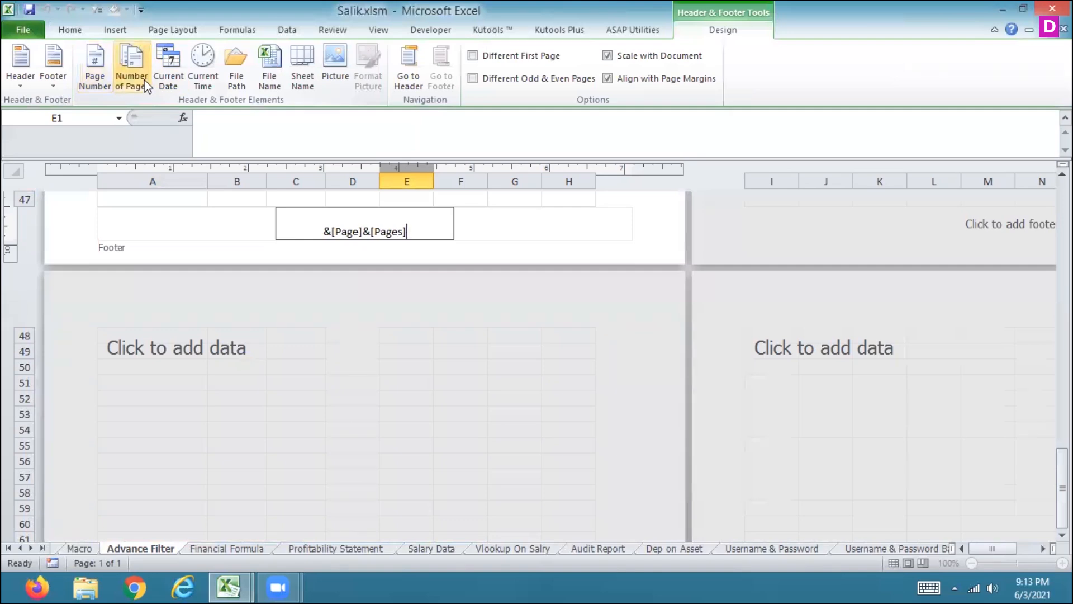
click(651, 244)
Step: Remove the page and pages fields from the center footer section
click(389, 239)
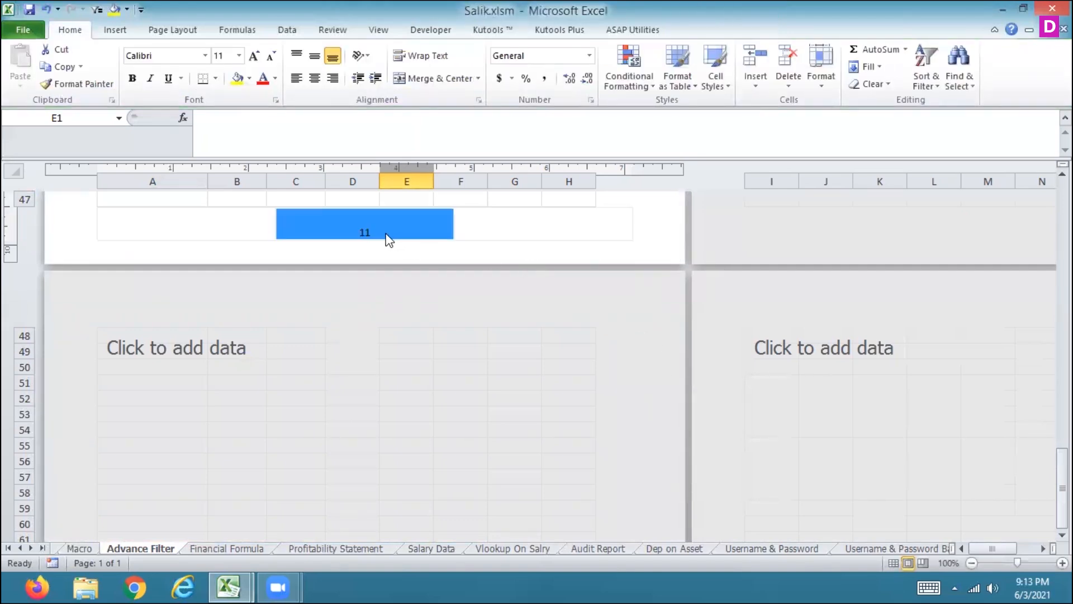
click(388, 238)
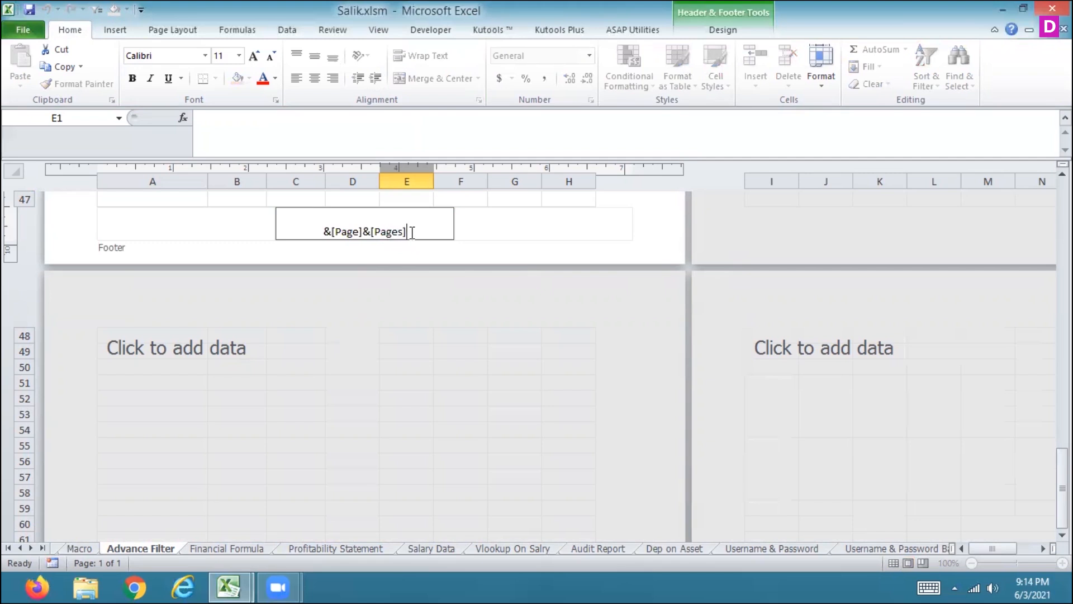
click(725, 29)
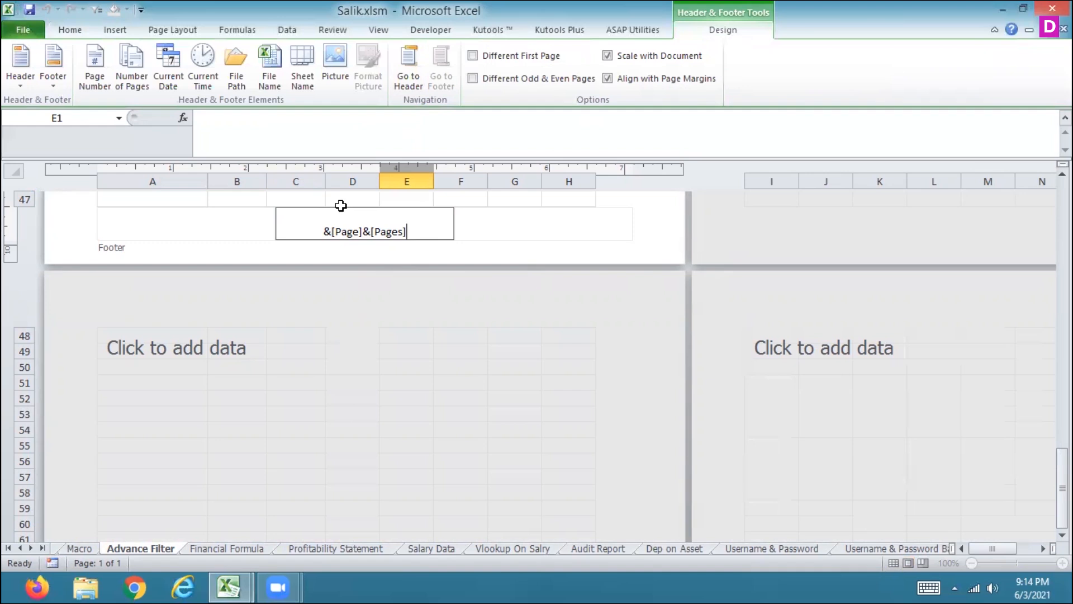
key(BackSpace)
key(BackSpace)
key(BackSpace)
key(BackSpace)
key(BackSpace)
key(BackSpace)
key(BackSpace)
key(BackSpace)
key(BackSpace)
key(BackSpace)
key(BackSpace)
key(BackSpace)
key(BackSpace)
key(BackSpace)
key(BackSpace)
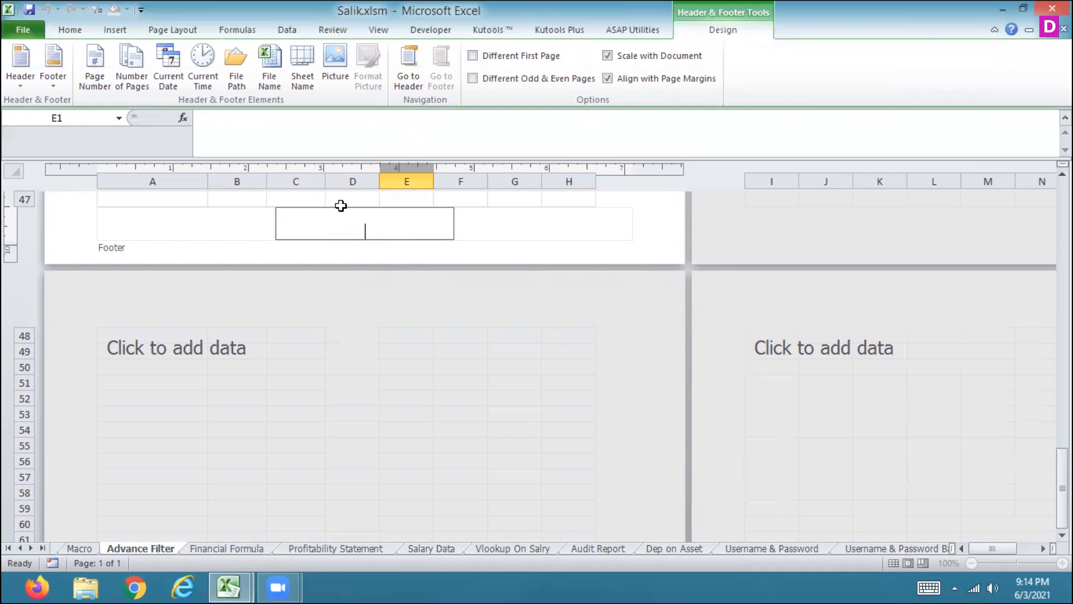
Step: Insert the file path and file name fields into the center footer, then delete them again
click(236, 66)
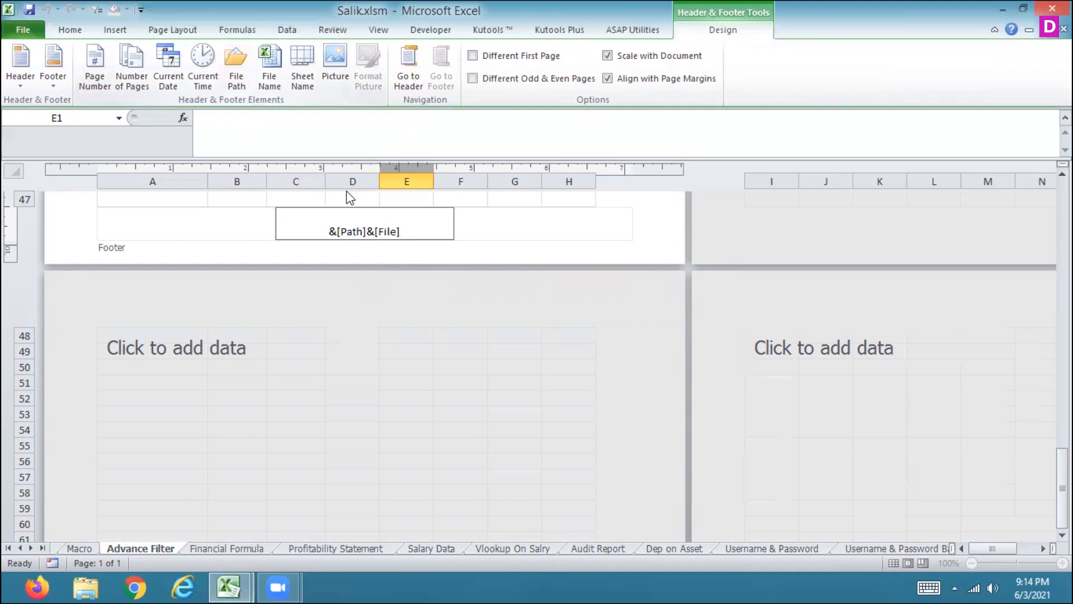
click(384, 275)
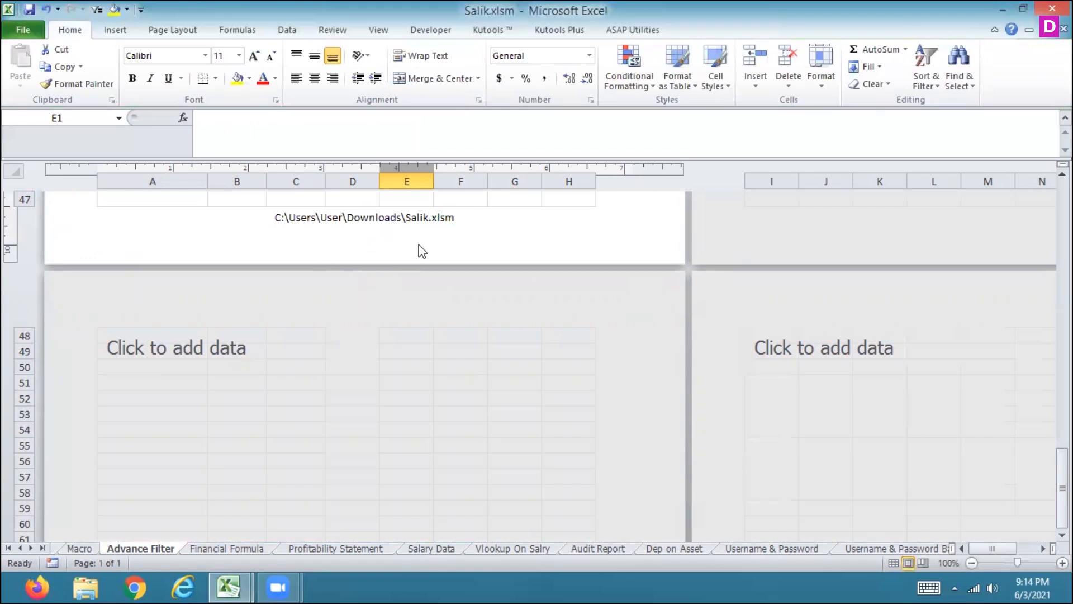
click(363, 219)
drag(402, 218, 310, 222)
key(Delete)
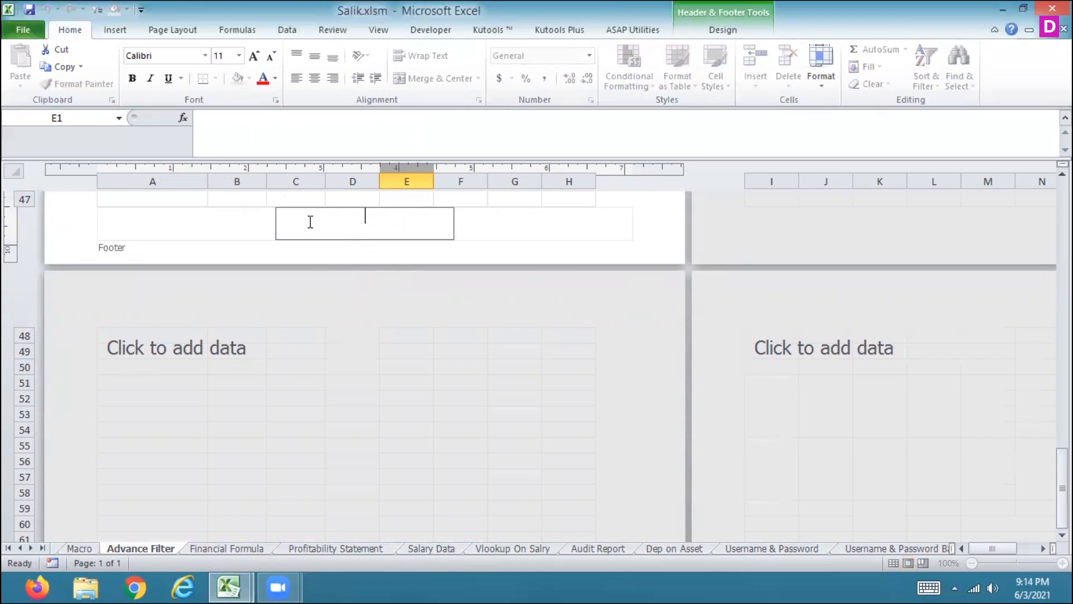
Step: Insert the picture Screenshot (2).png from the Screenshots folder into the center footer
click(707, 36)
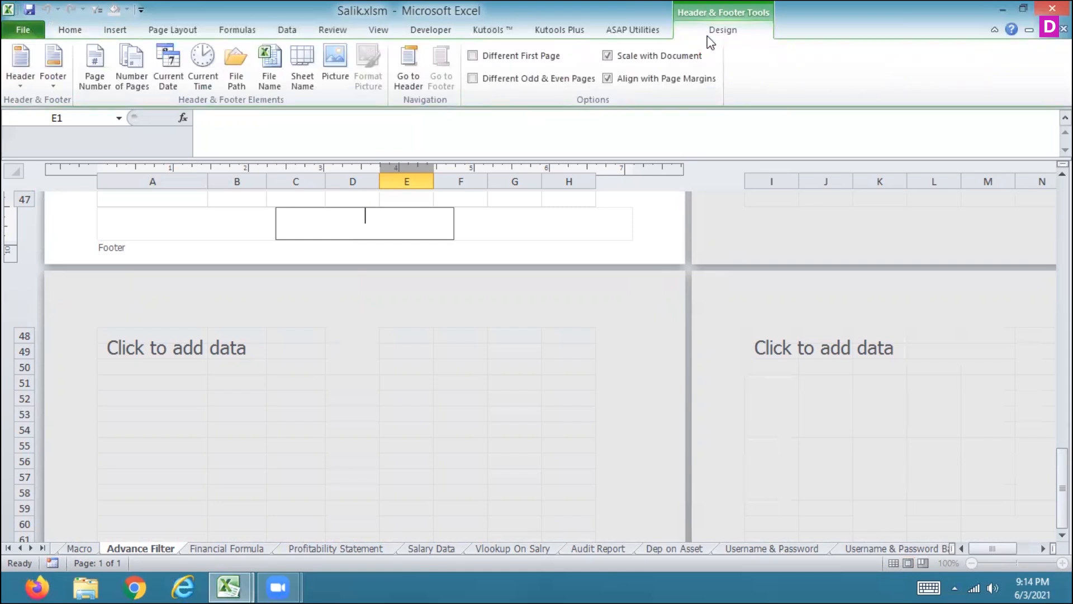
click(328, 76)
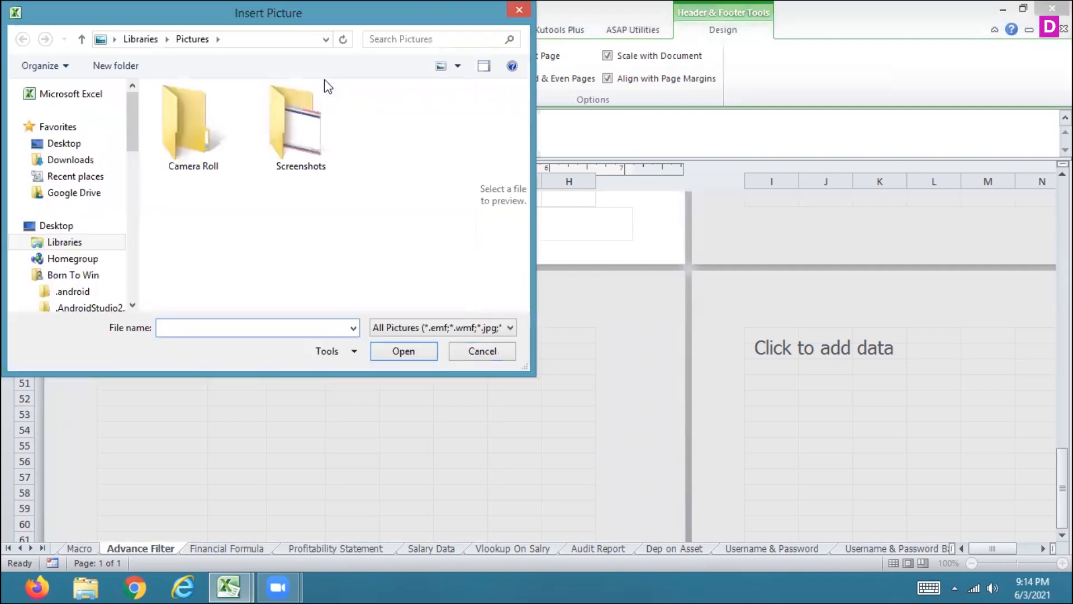
double_click(310, 117)
click(213, 100)
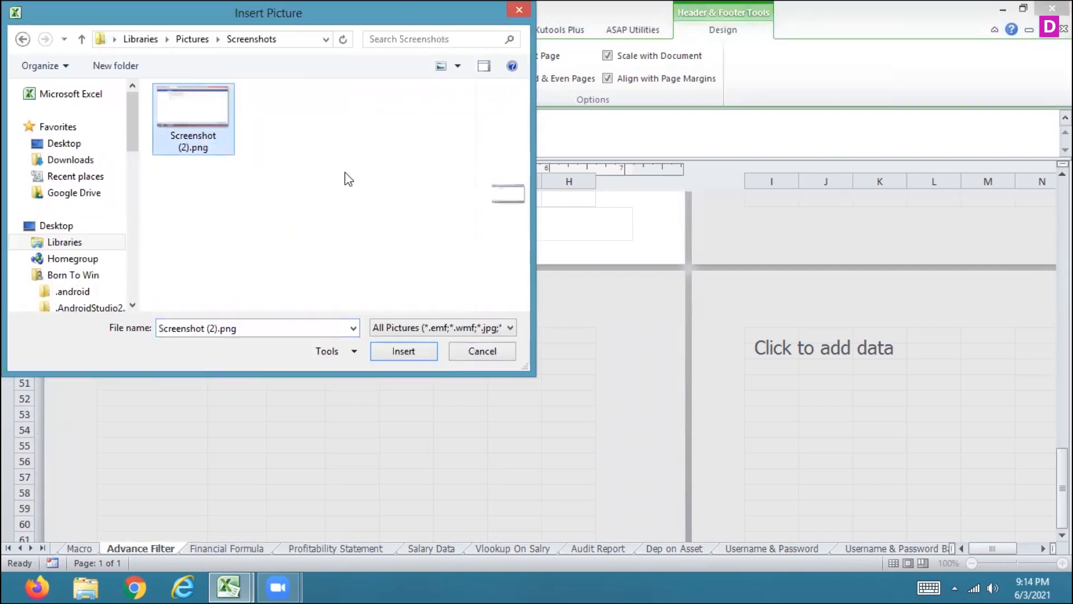
click(398, 350)
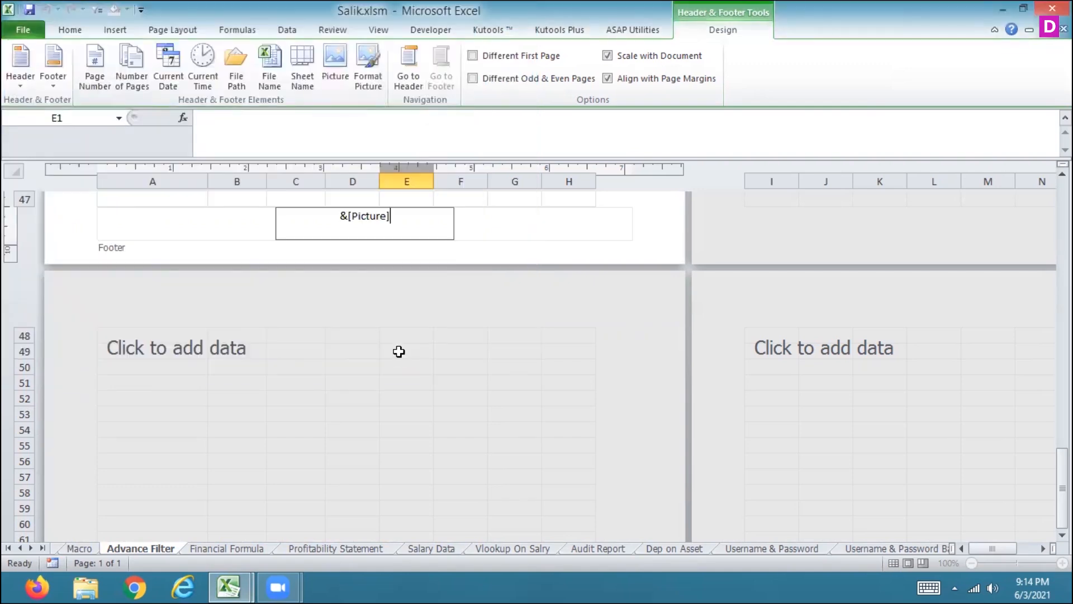
click(551, 234)
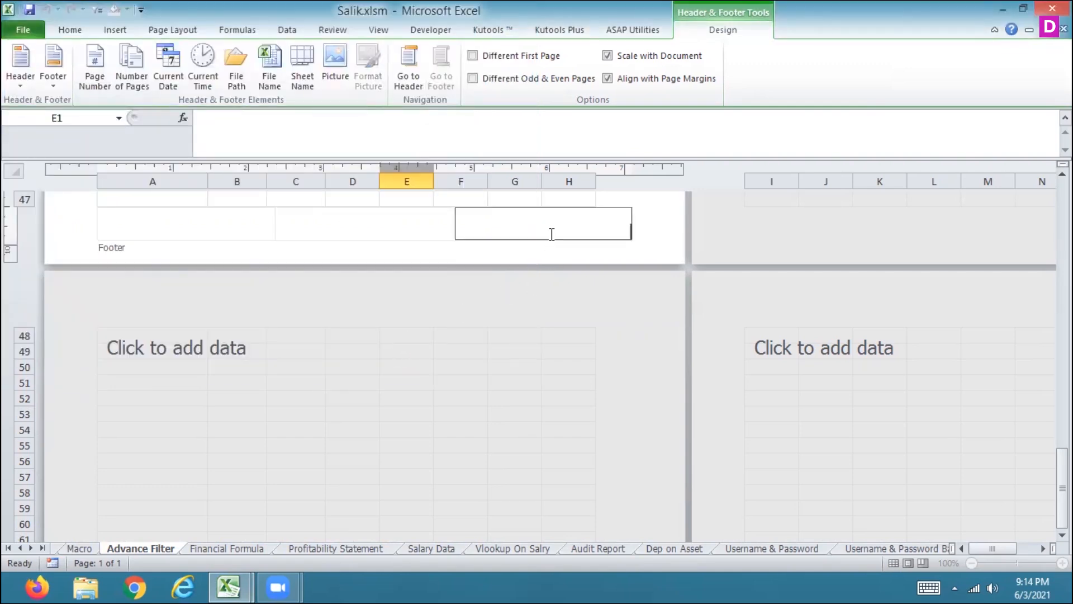
click(392, 253)
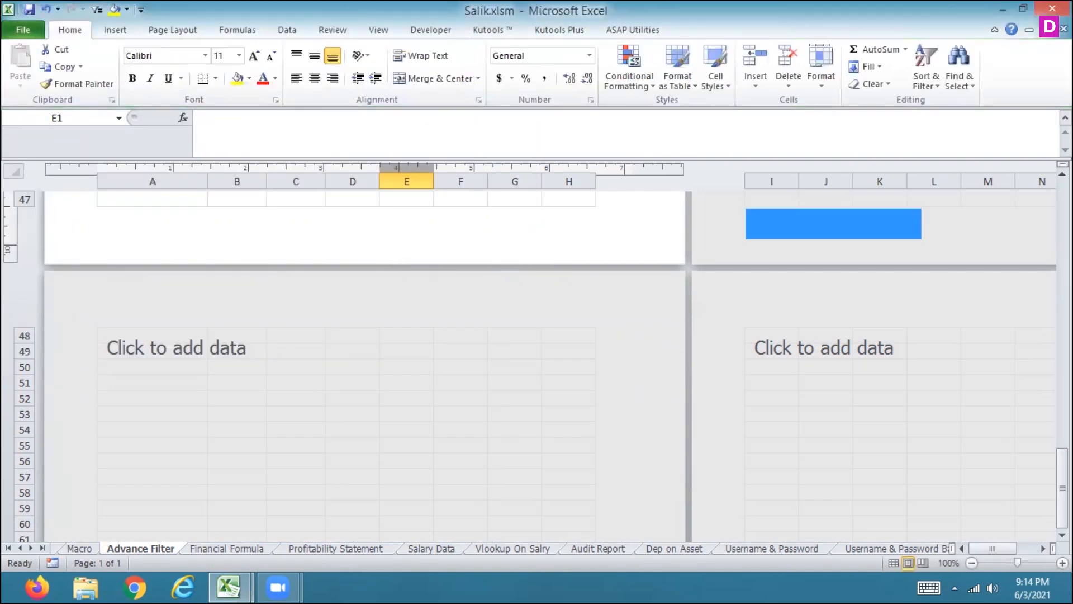
Step: Return to the first page and reopen the center header for editing
drag(1063, 487, 1037, 183)
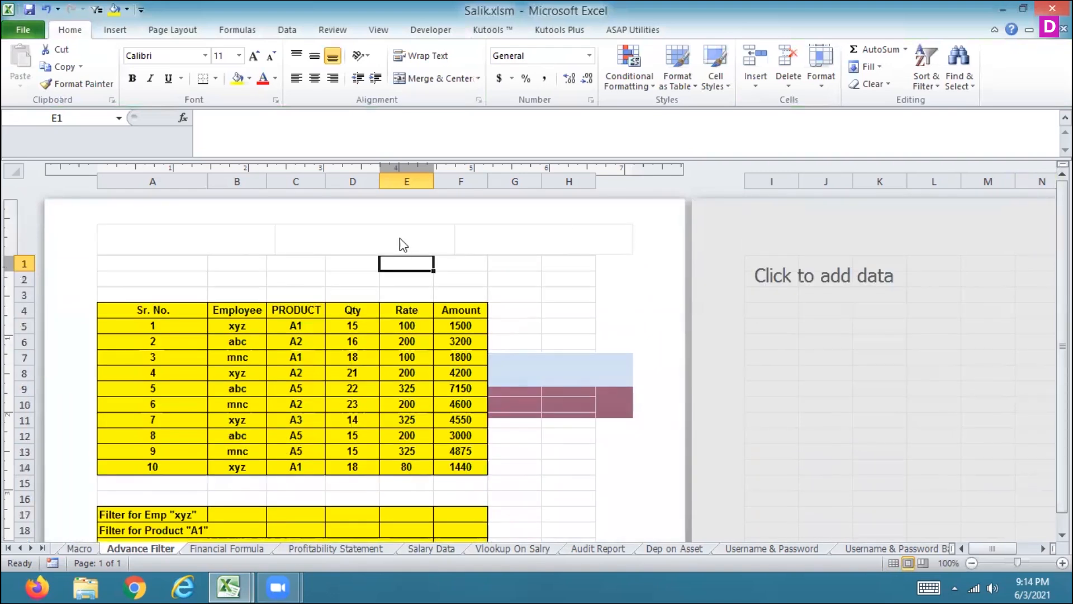
click(364, 235)
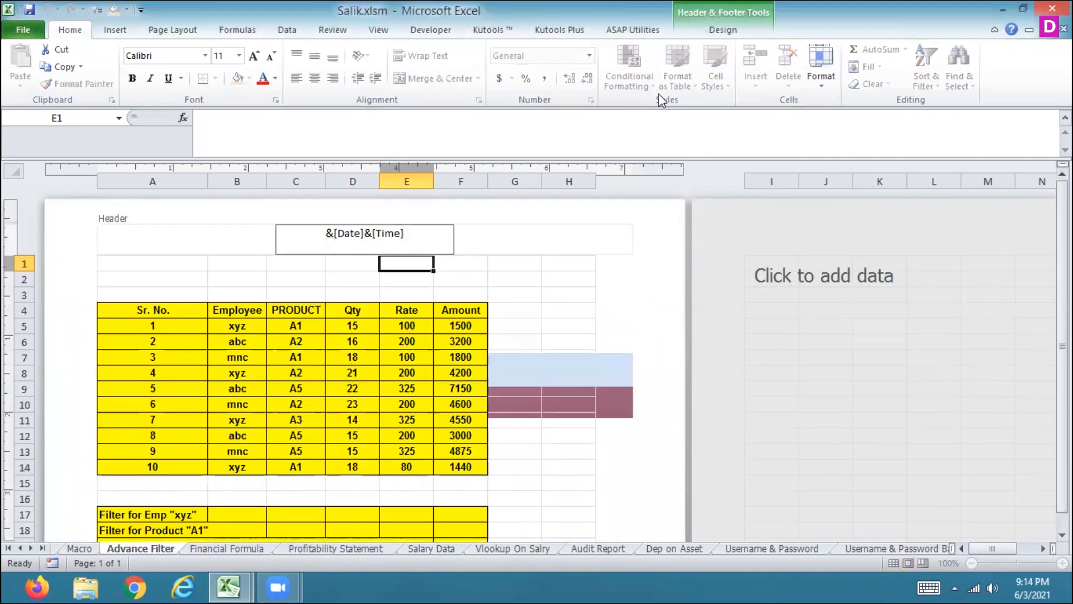
click(705, 37)
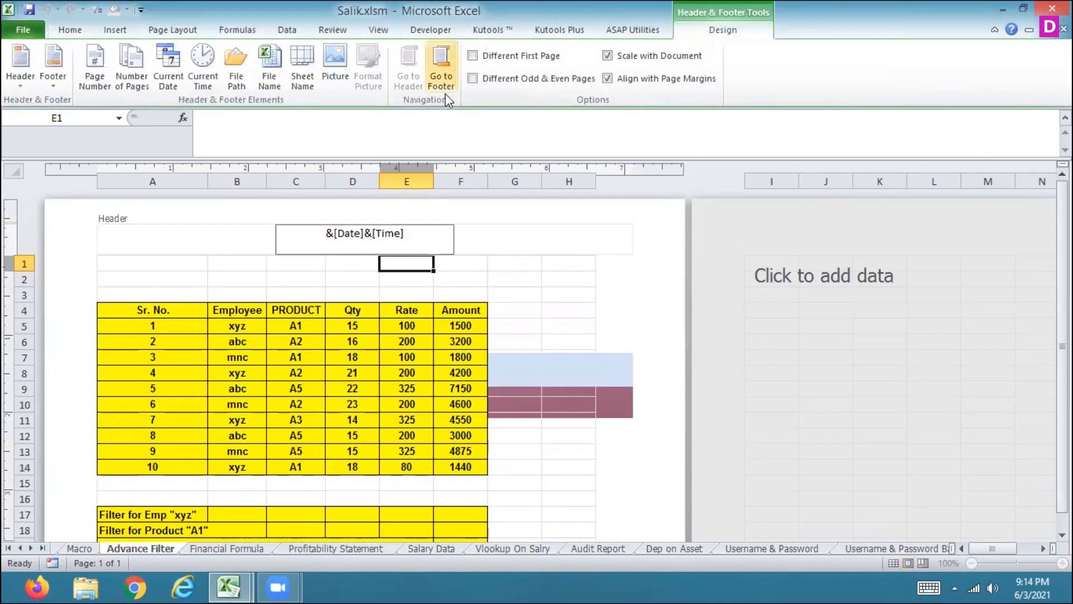
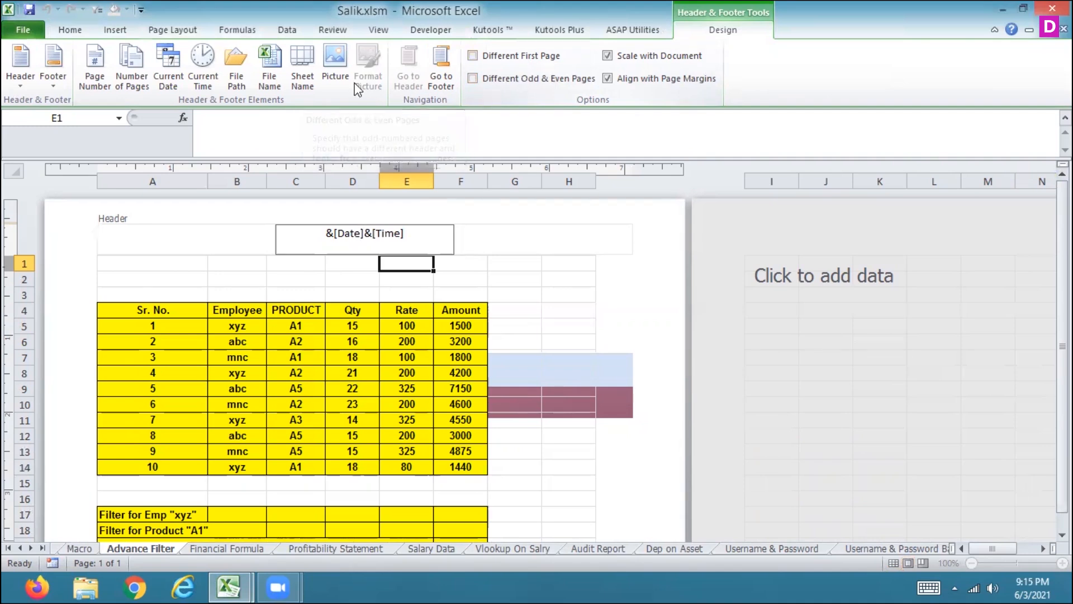
Step: Replace the date and time fields in the center header with a single sheet name field
click(302, 80)
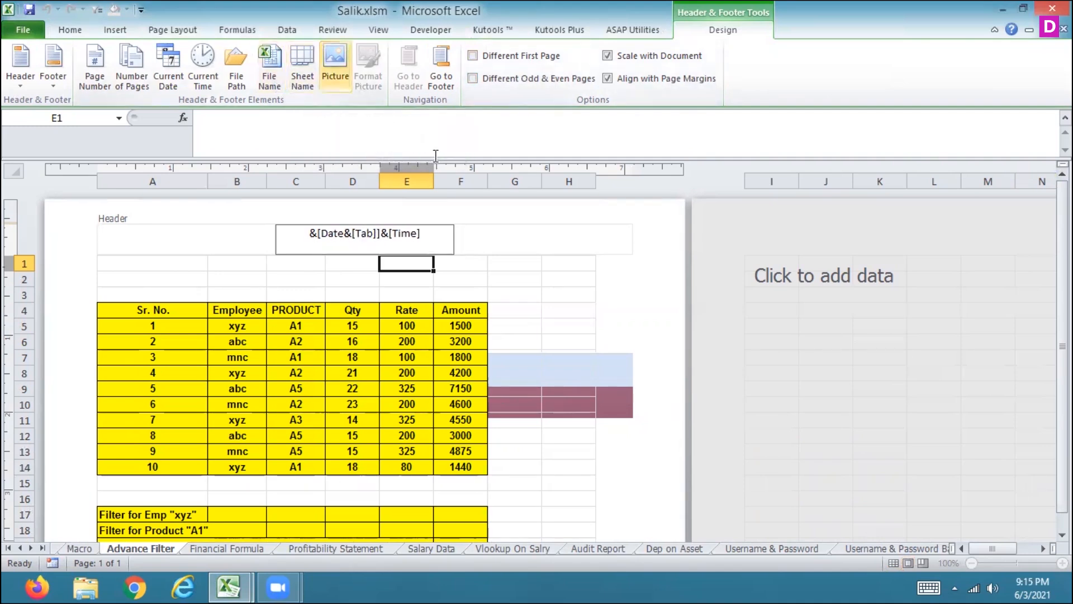
drag(429, 233, 285, 215)
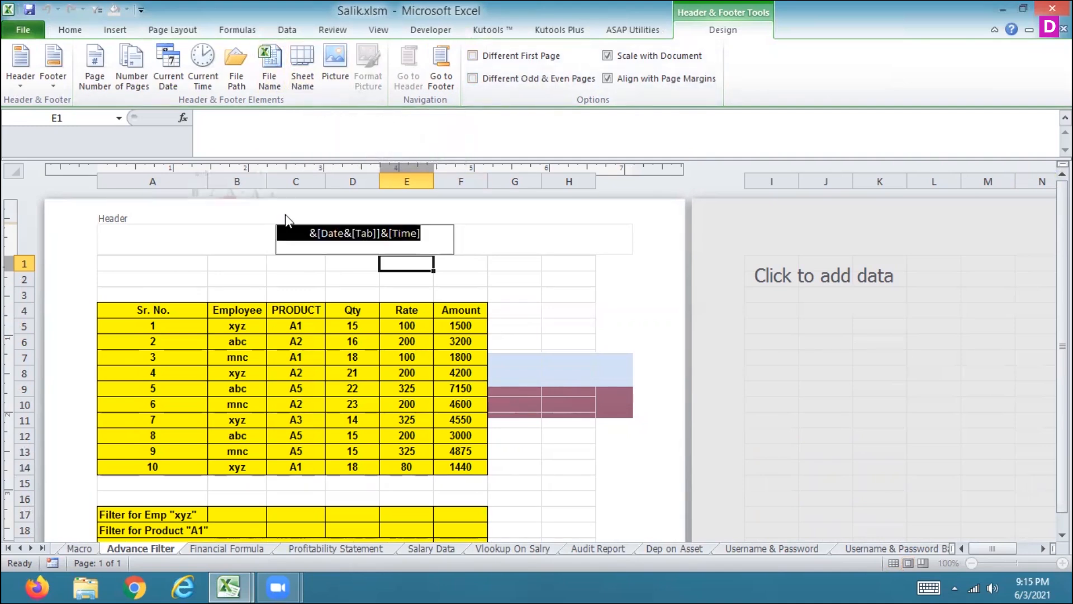
key(Delete)
double_click(304, 63)
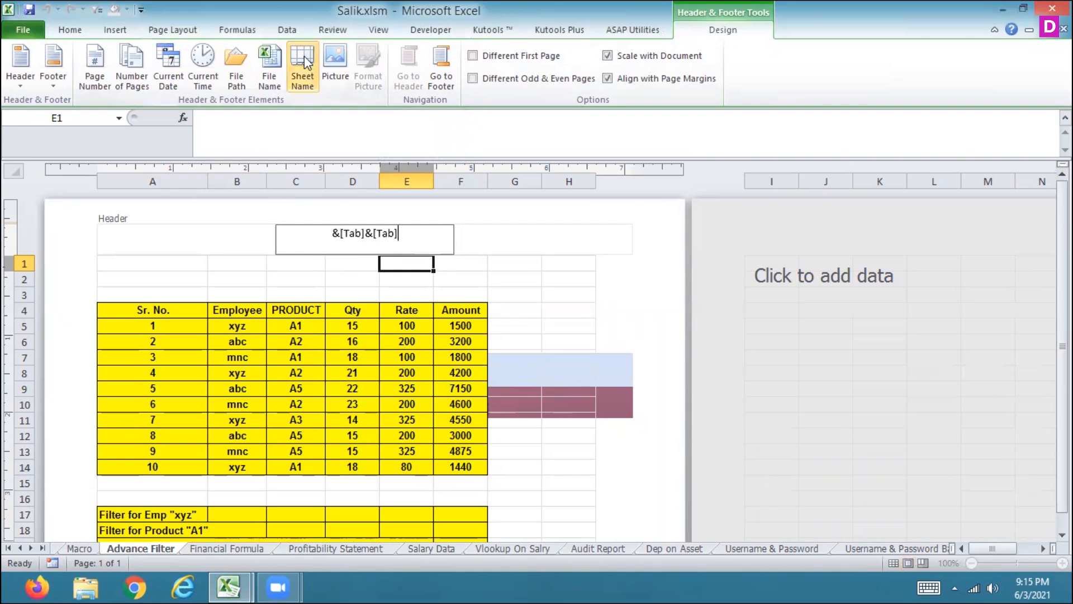
key(BackSpace)
key(BackSpace)
key(BackSpace)
key(BackSpace)
key(BackSpace)
key(BackSpace)
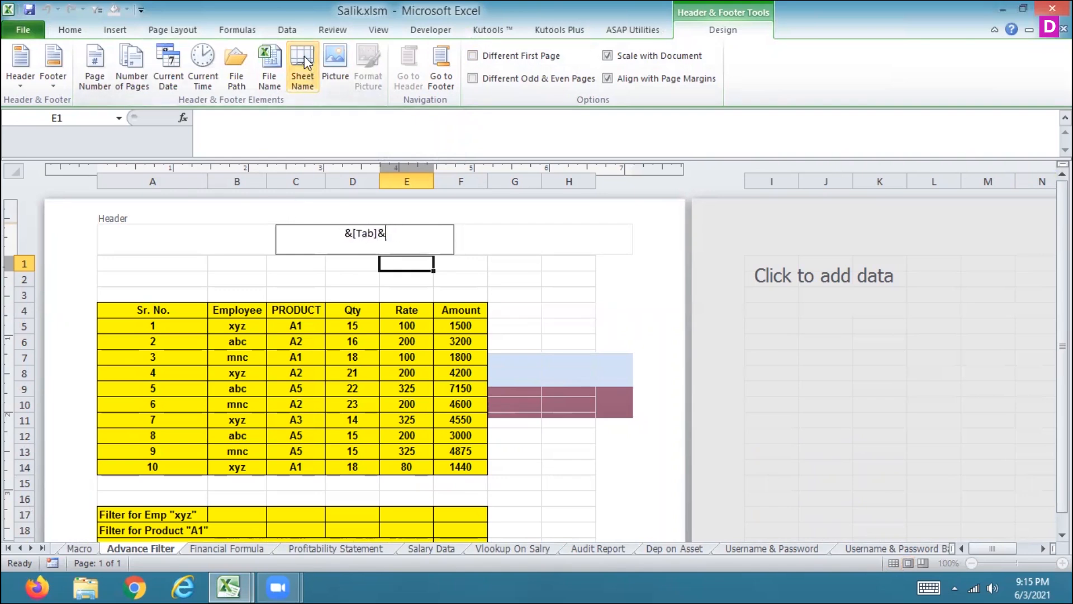
key(Return)
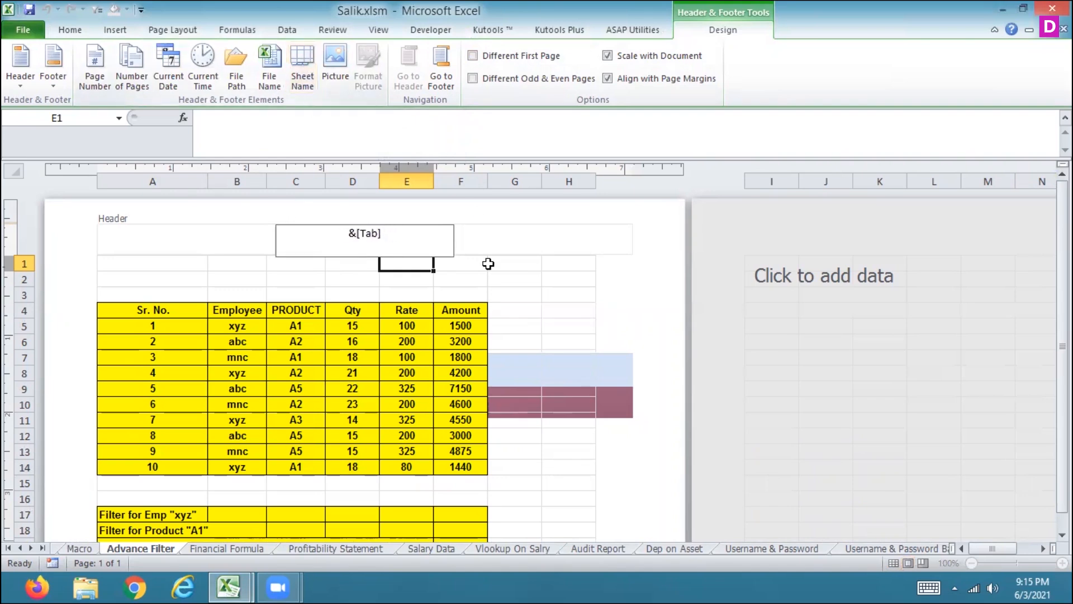
click(470, 270)
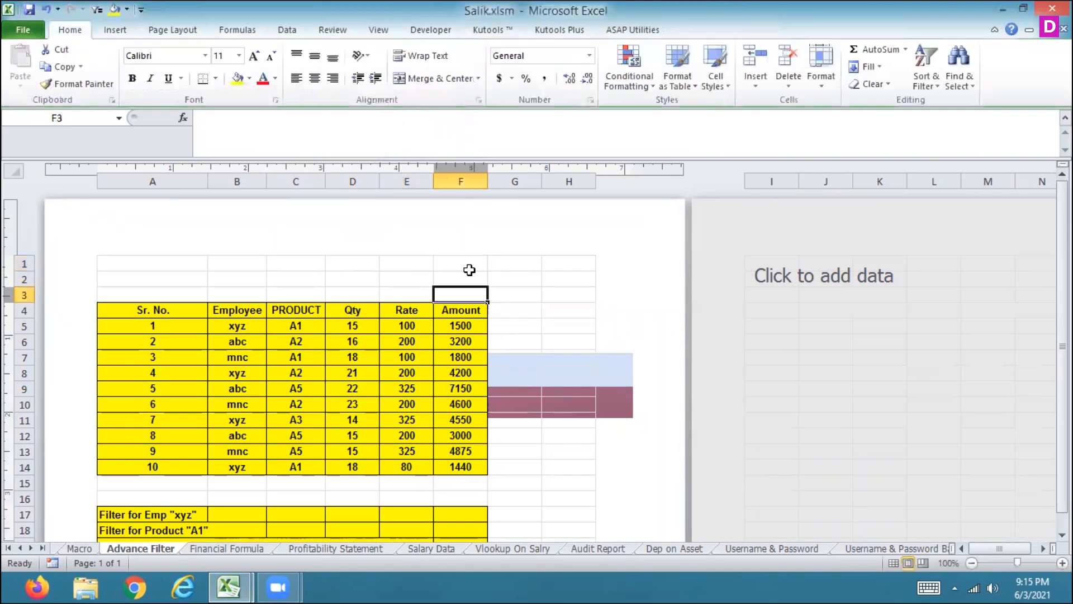
Step: Partially delete the sheet name field in the center header and insert the sheet name again
click(367, 236)
key(BackSpace)
key(BackSpace)
key(BackSpace)
key(BackSpace)
key(BackSpace)
key(BackSpace)
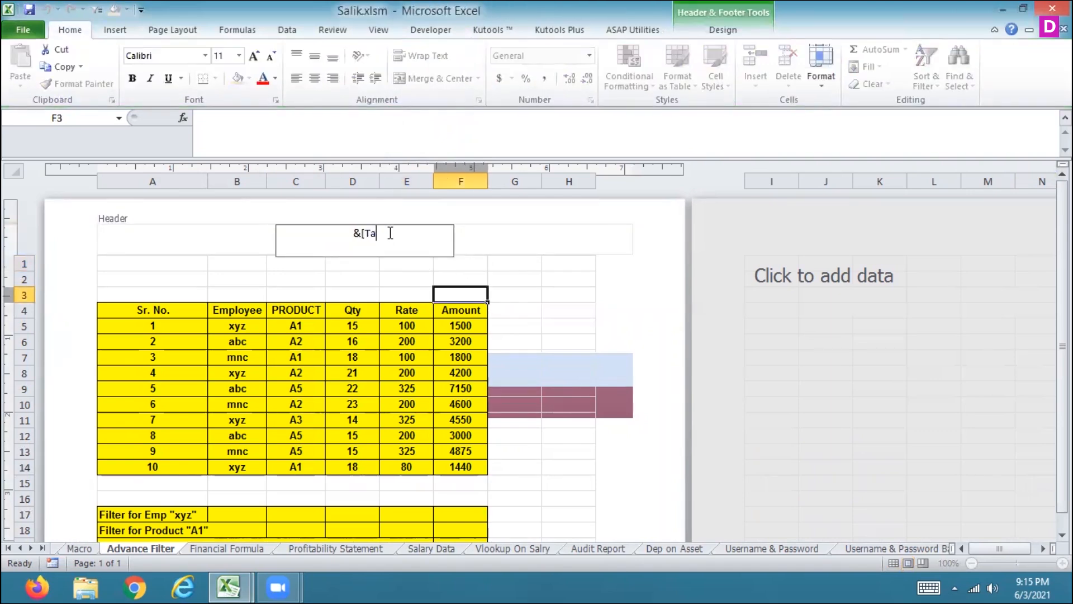
click(713, 28)
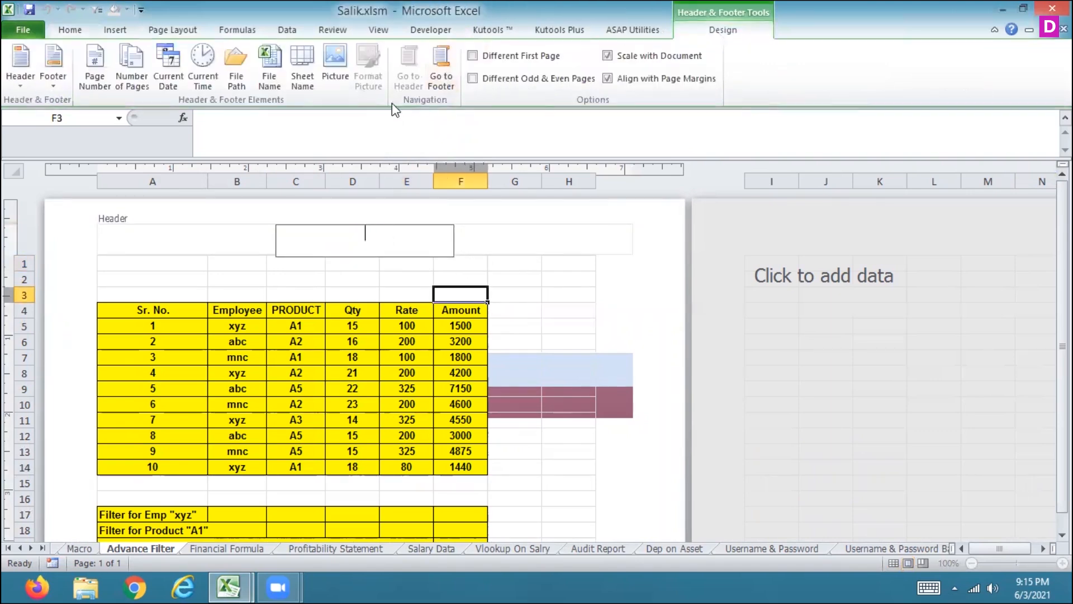
click(303, 57)
click(358, 283)
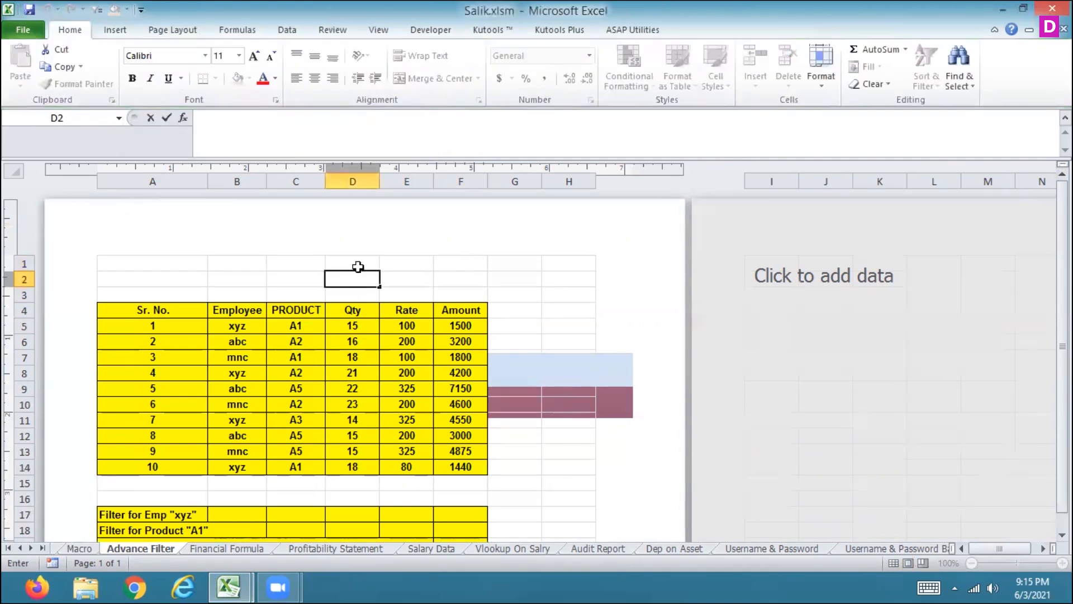
Step: Reopen the center header and append two file name fields after the sheet name field
scroll(358, 358, down, 2)
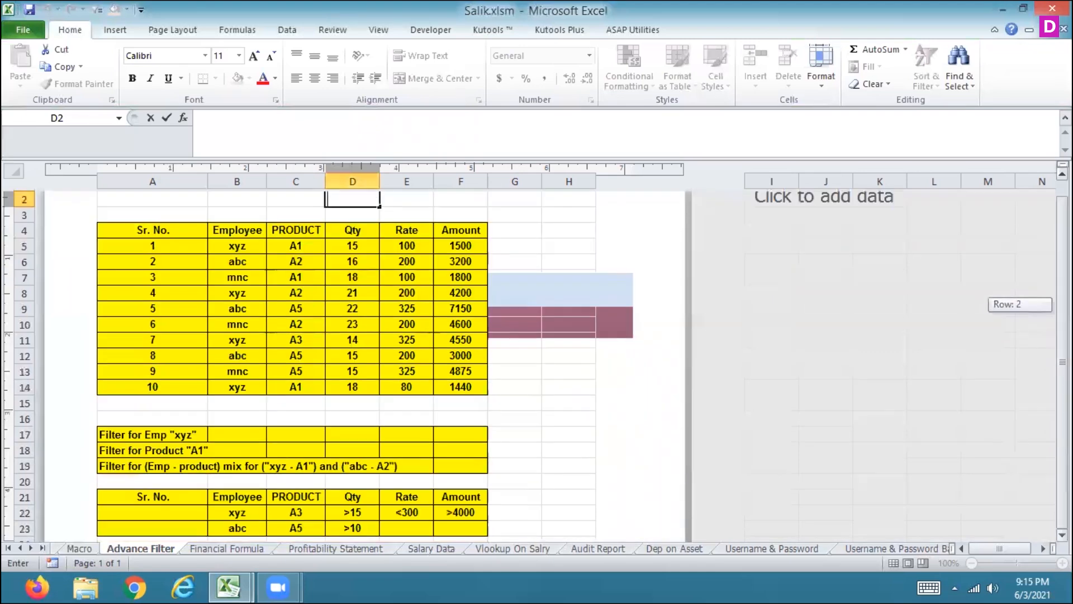
scroll(1020, 557, down, 7)
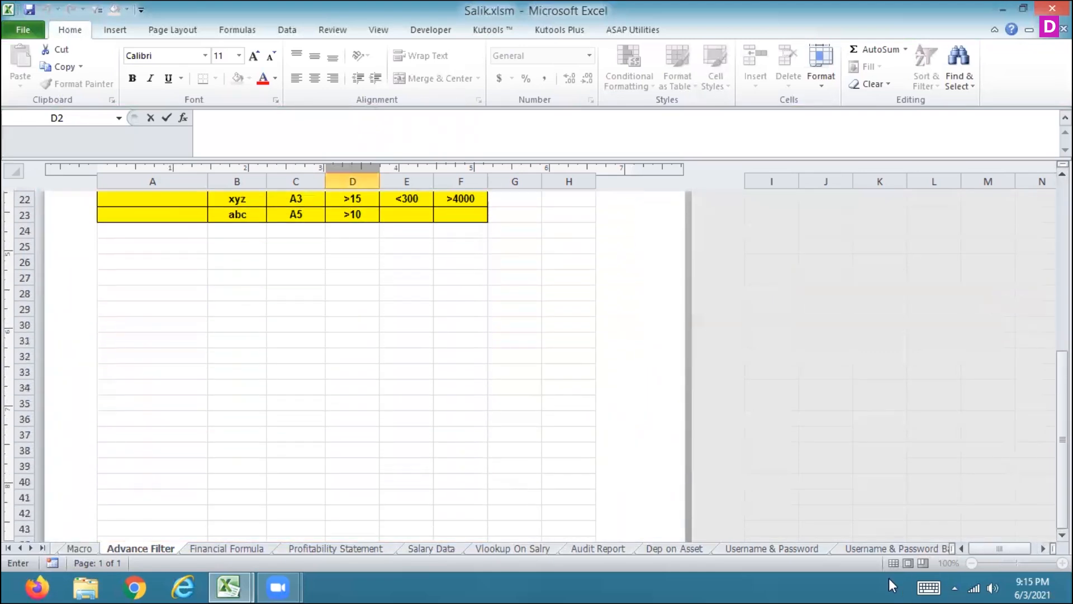
drag(1063, 418, 1062, 244)
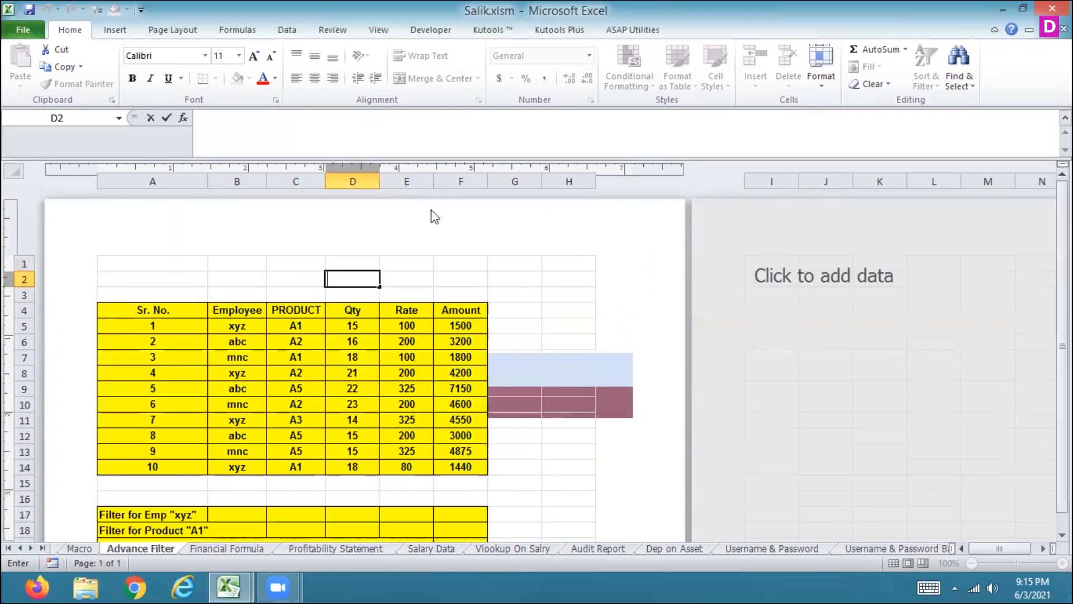
click(423, 258)
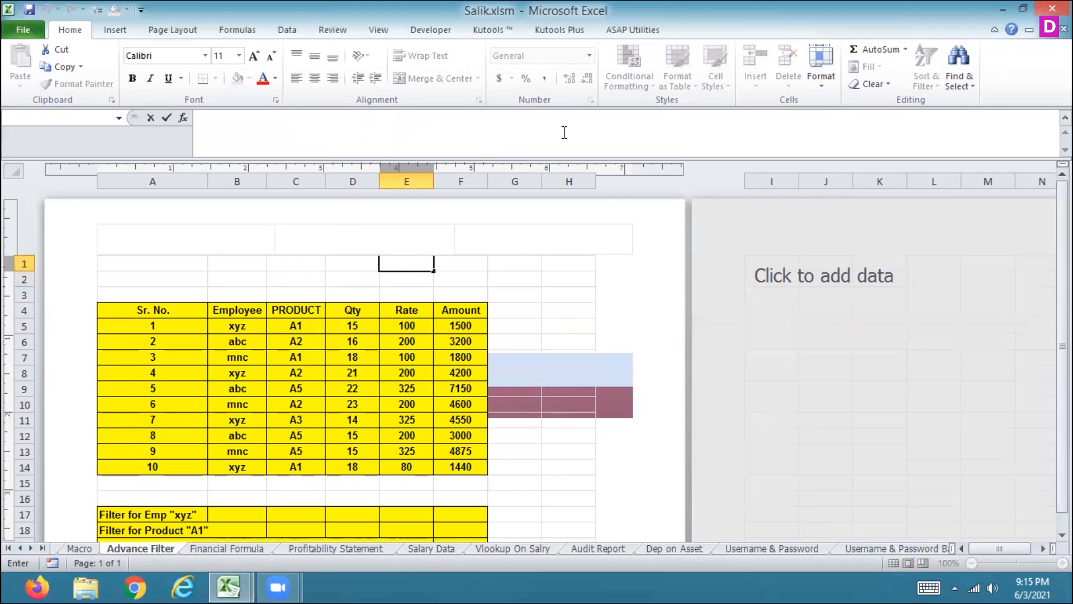
click(115, 30)
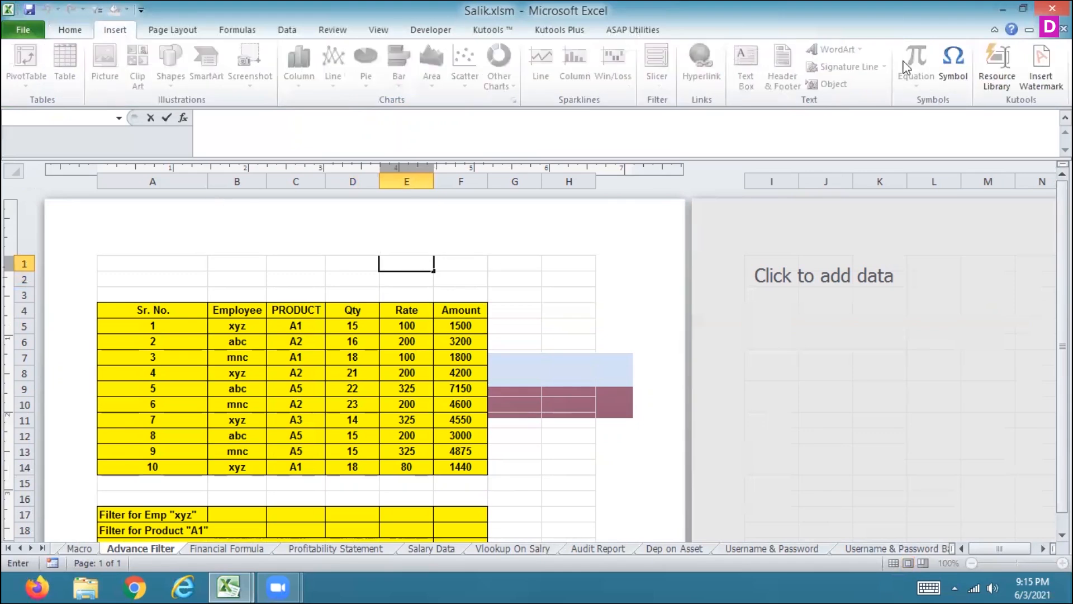
key(Escape)
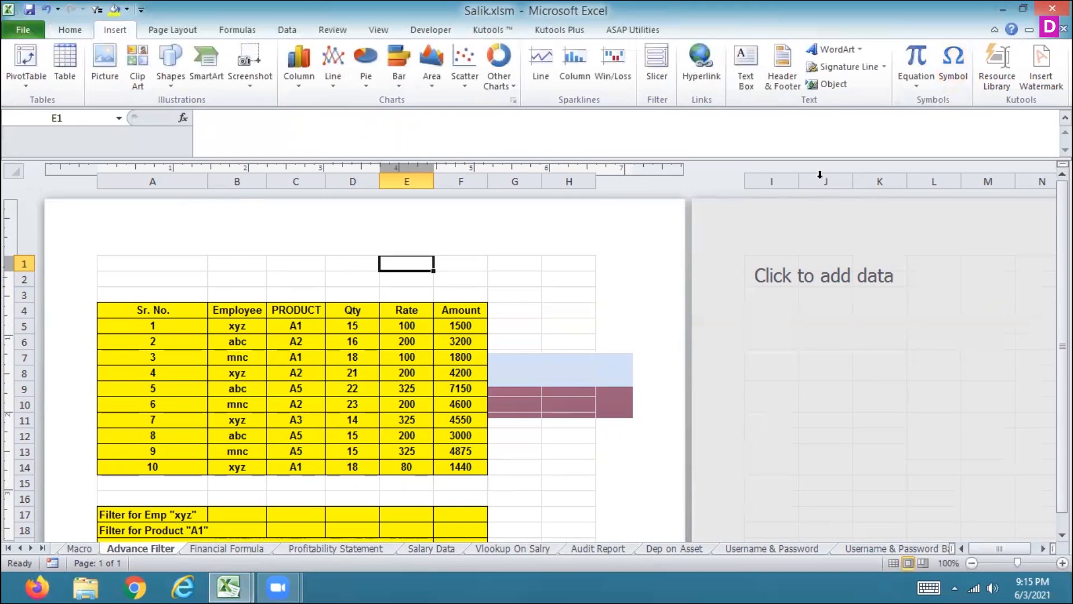
click(771, 70)
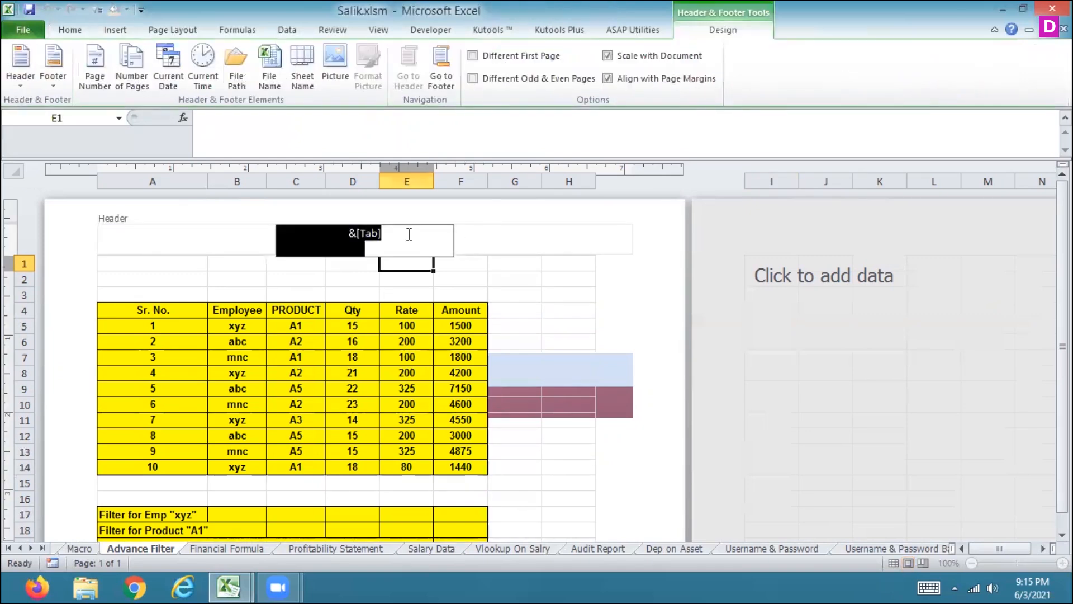
click(388, 238)
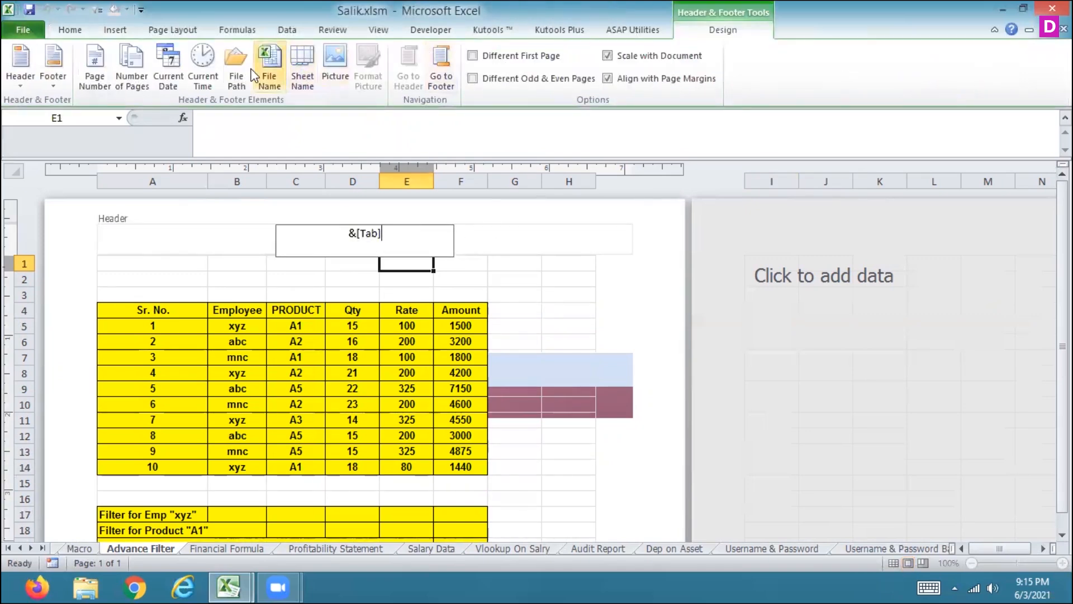
click(268, 74)
click(267, 74)
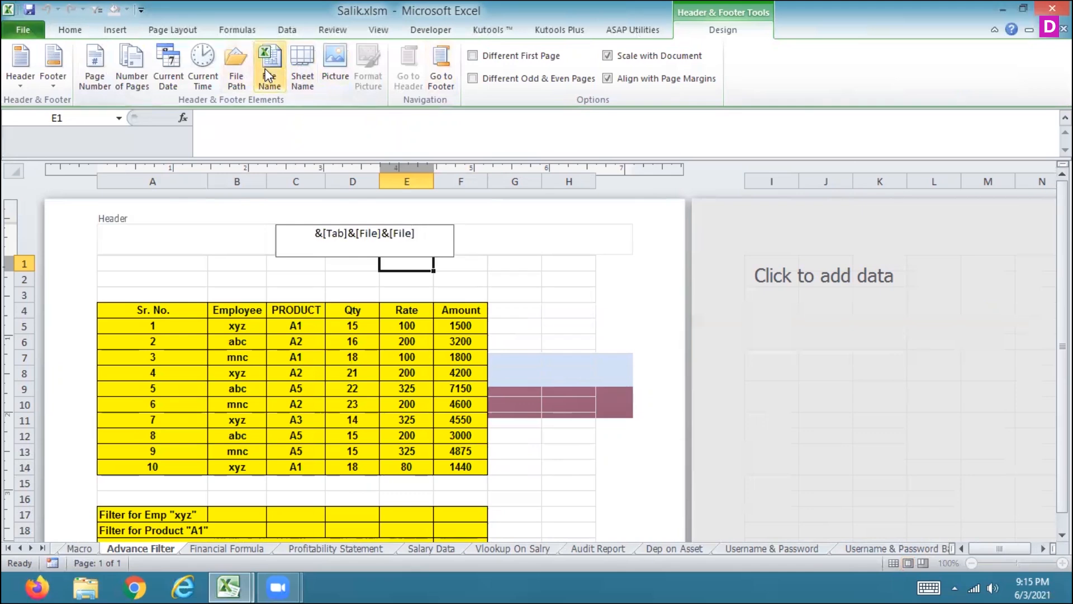
key(Return)
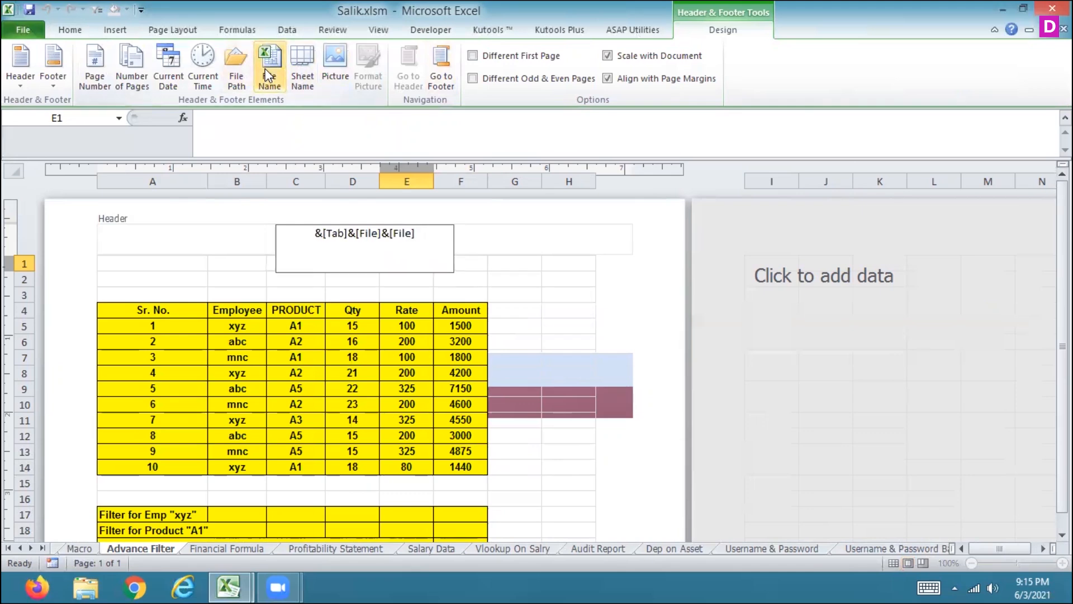
click(509, 276)
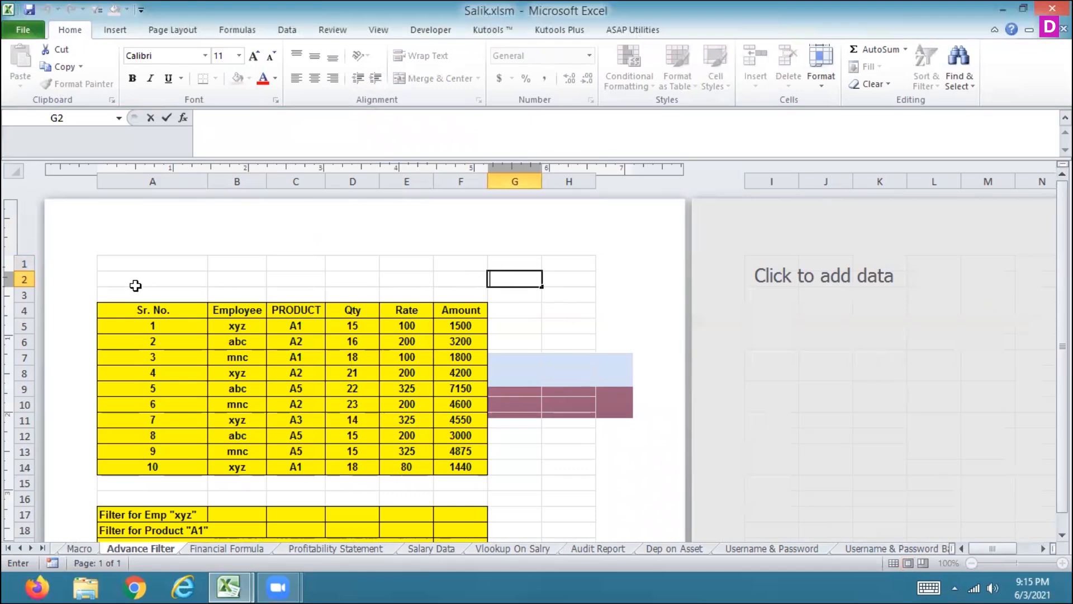
Step: Increase the page's top margin above the table
drag(24, 255, 47, 290)
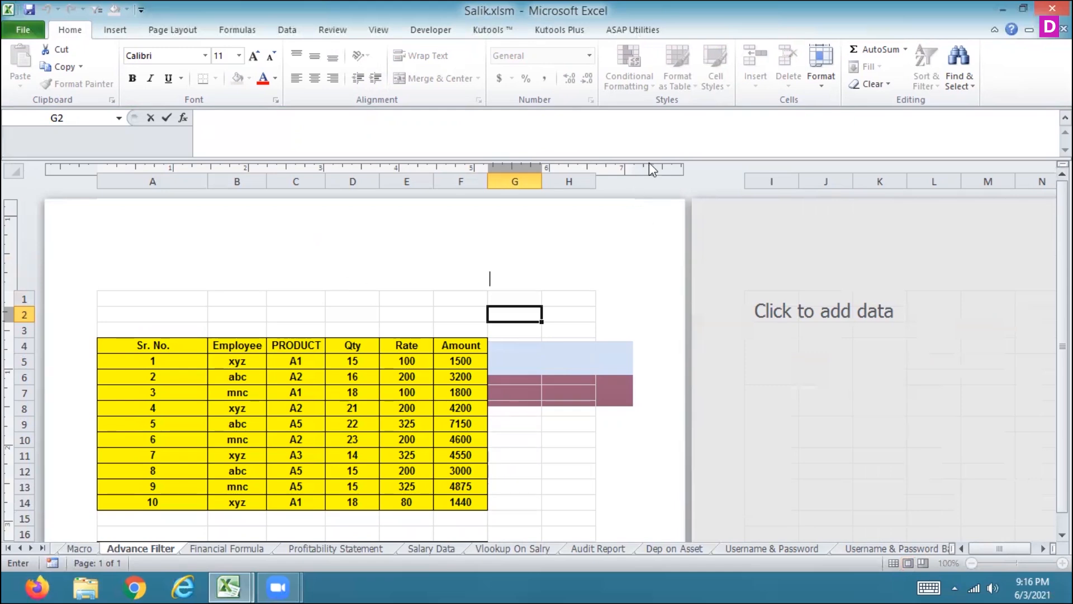
drag(924, 226, 1062, 294)
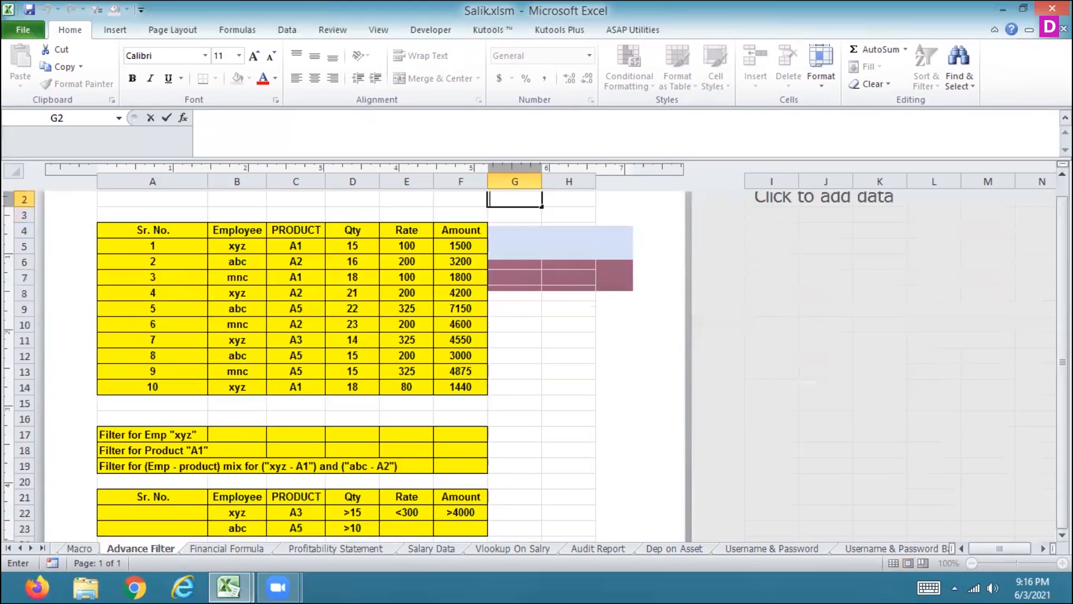
scroll(358, 363, down, 4)
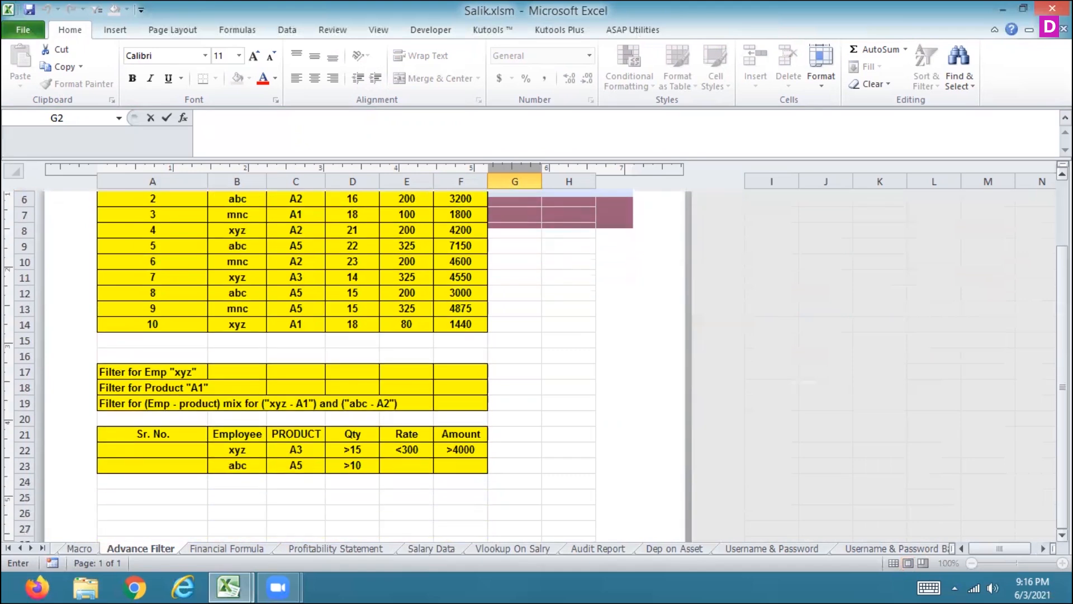
scroll(852, 441, down, 3)
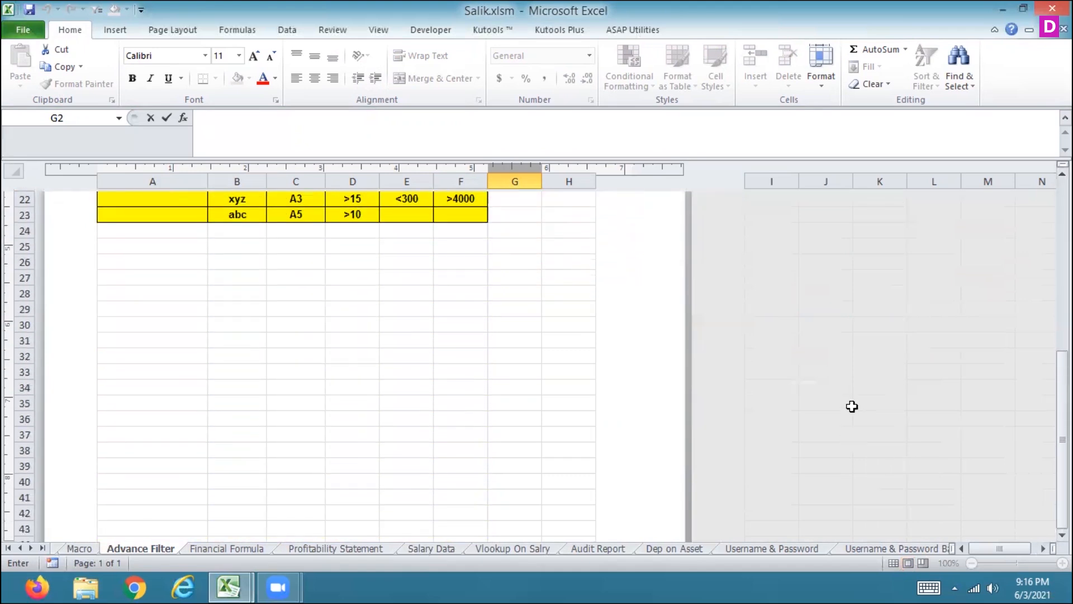
Step: Switch to the Financial Formula sheet and insert the sheet name field into its center header
click(249, 548)
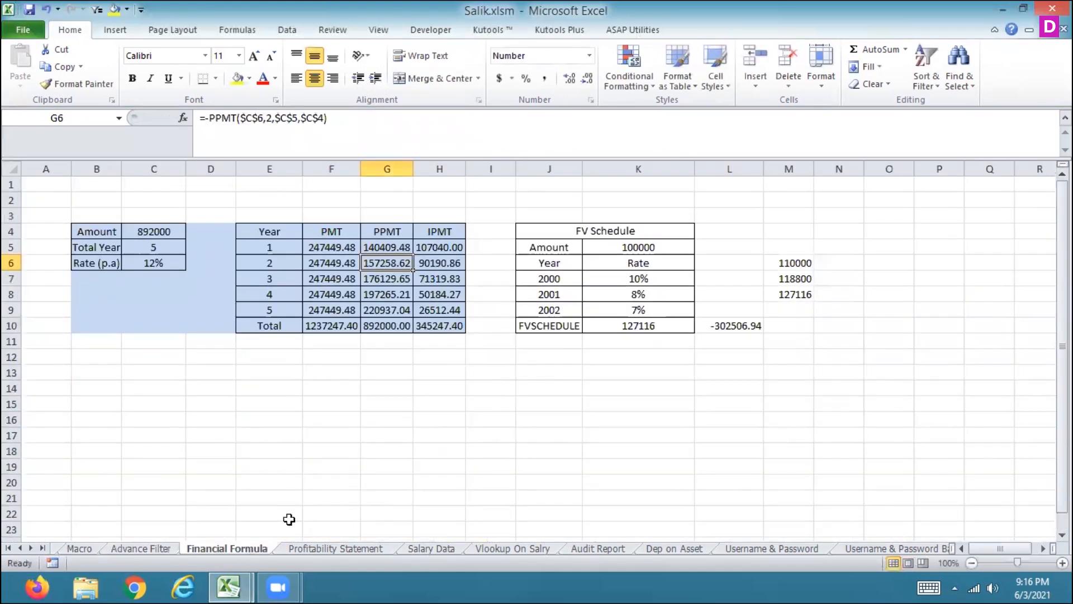
click(112, 29)
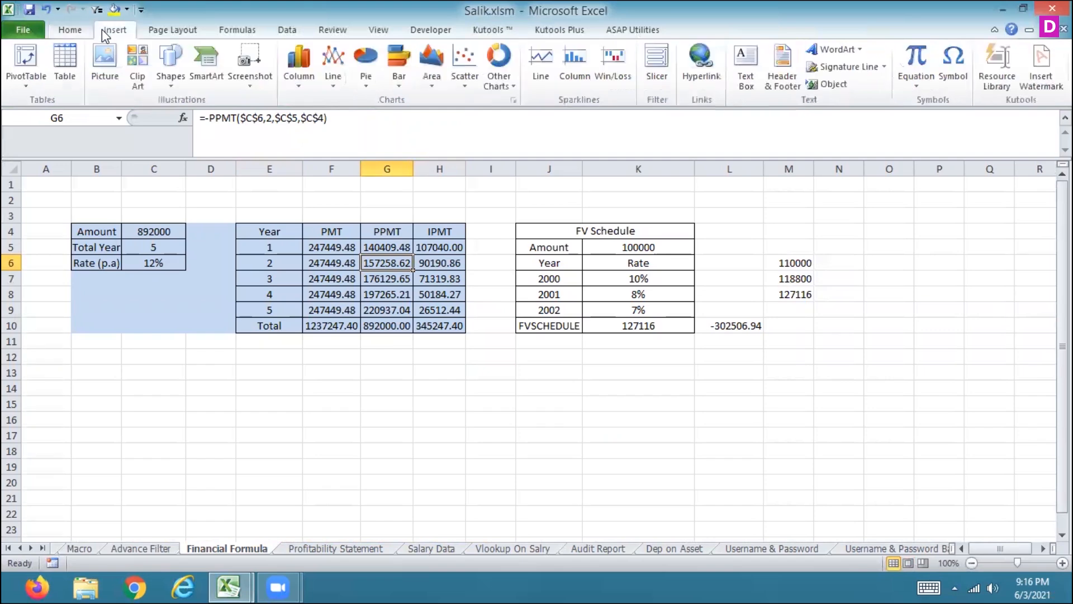
click(781, 73)
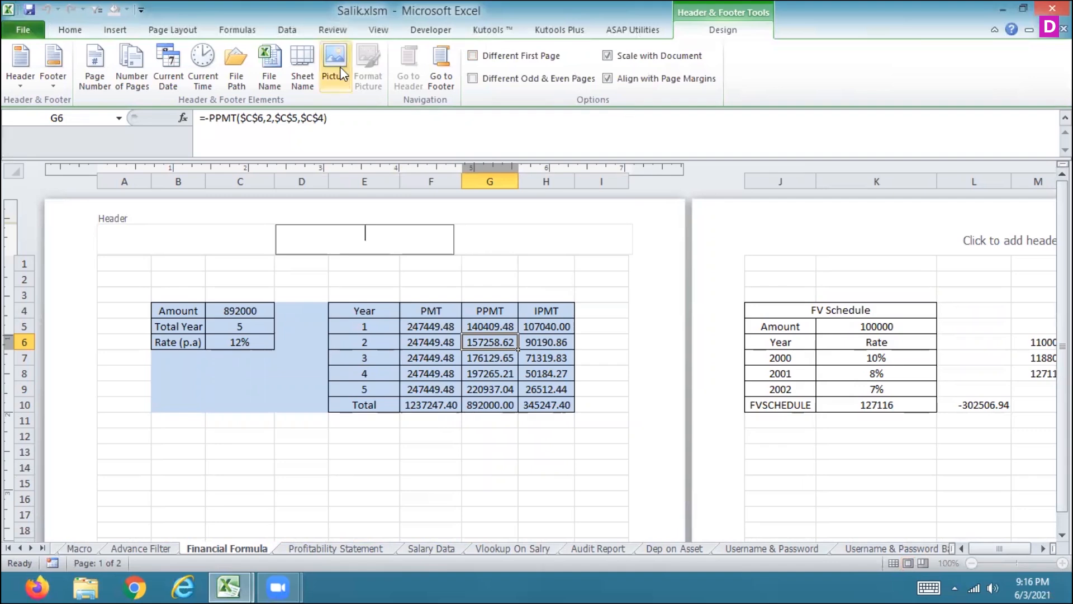
click(304, 73)
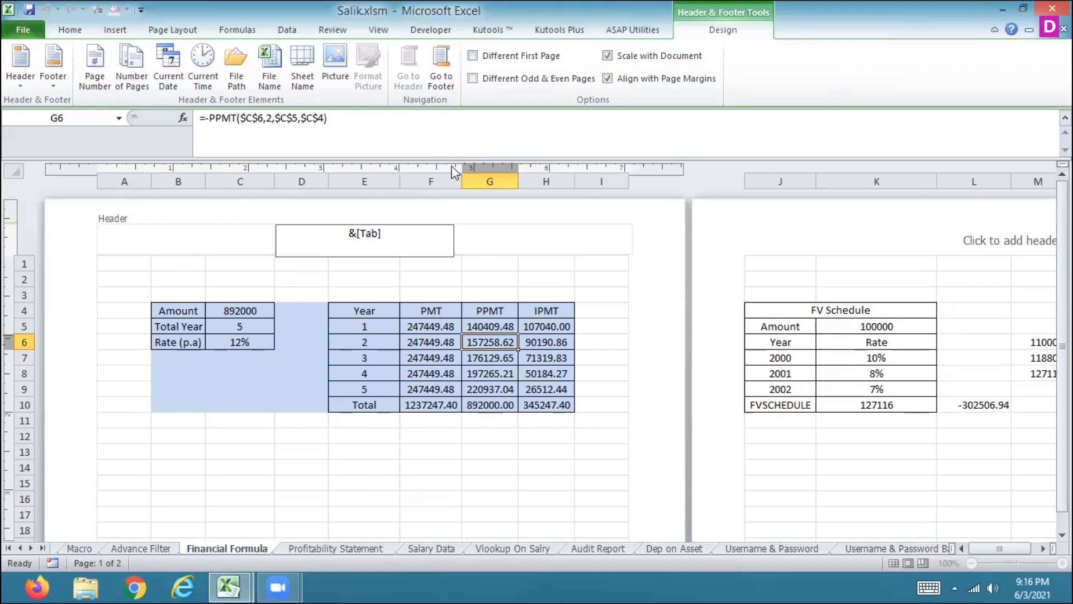
click(498, 266)
Step: Replace the sheet name in the Financial Formula center header with the file path and file name fields
triple_click(385, 235)
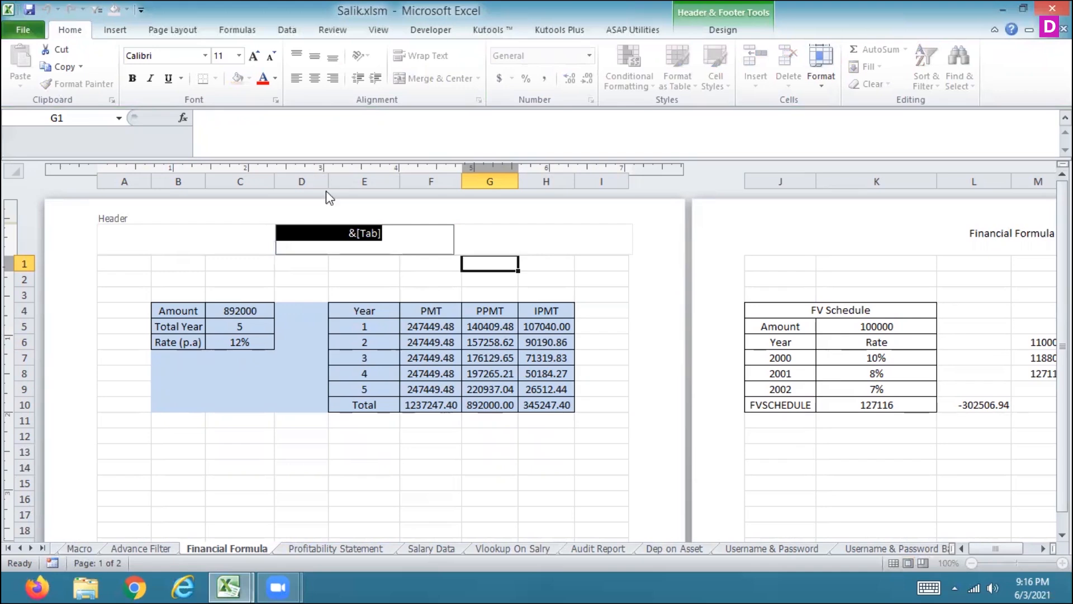
click(727, 30)
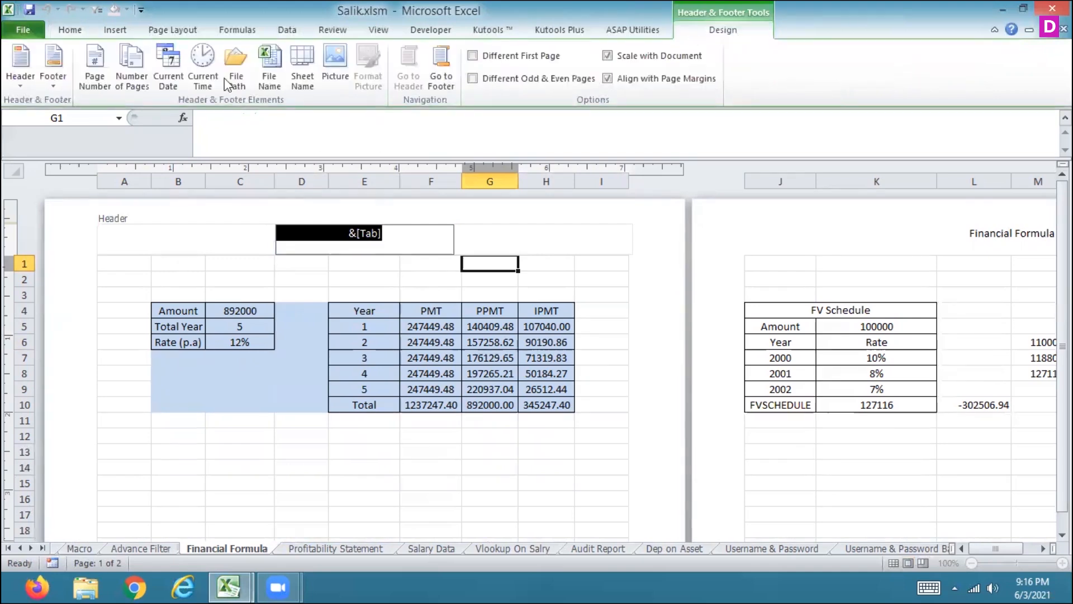
click(240, 75)
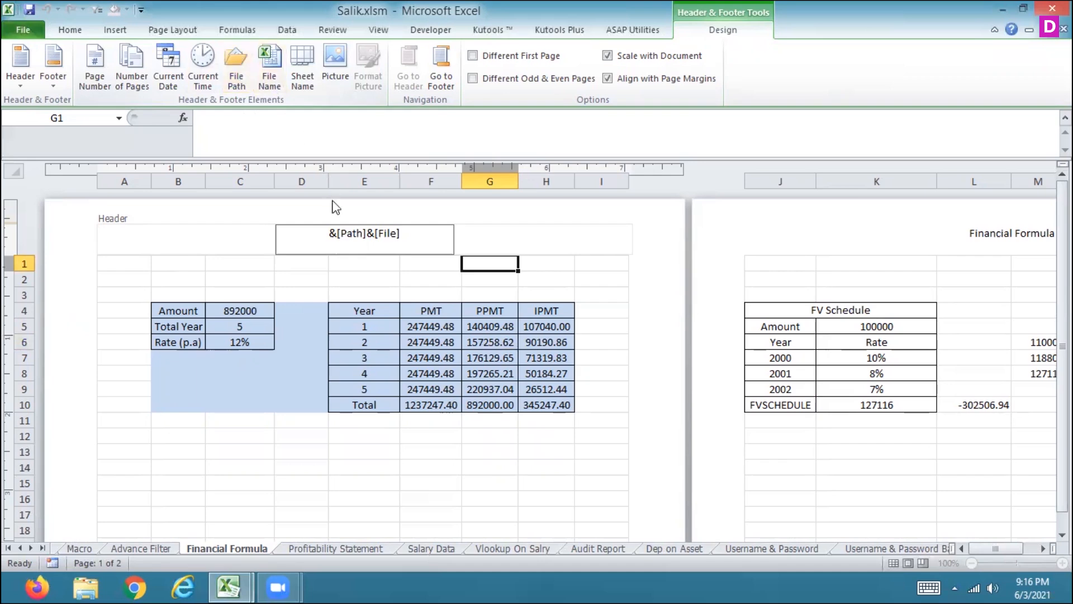
click(361, 274)
Step: Replace the file path and file name fields in the center header with the sheet name field
click(362, 246)
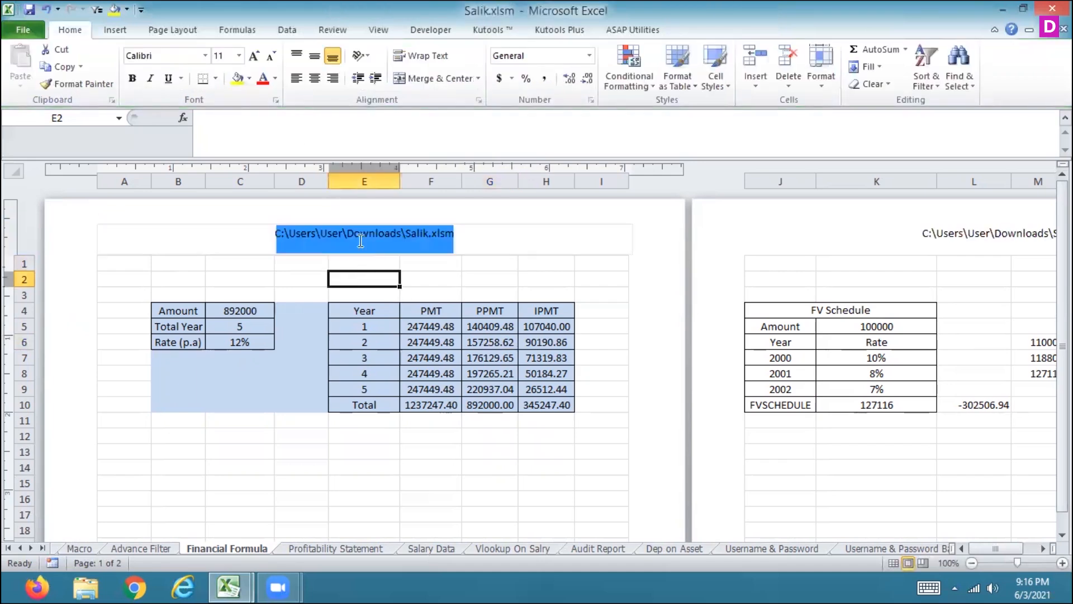
click(359, 240)
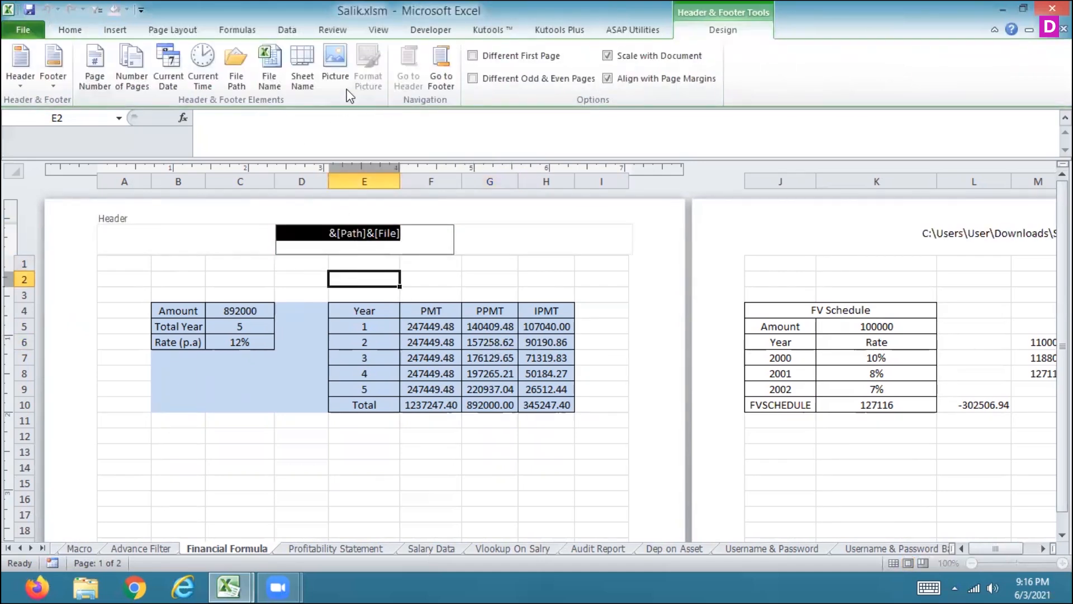
click(307, 84)
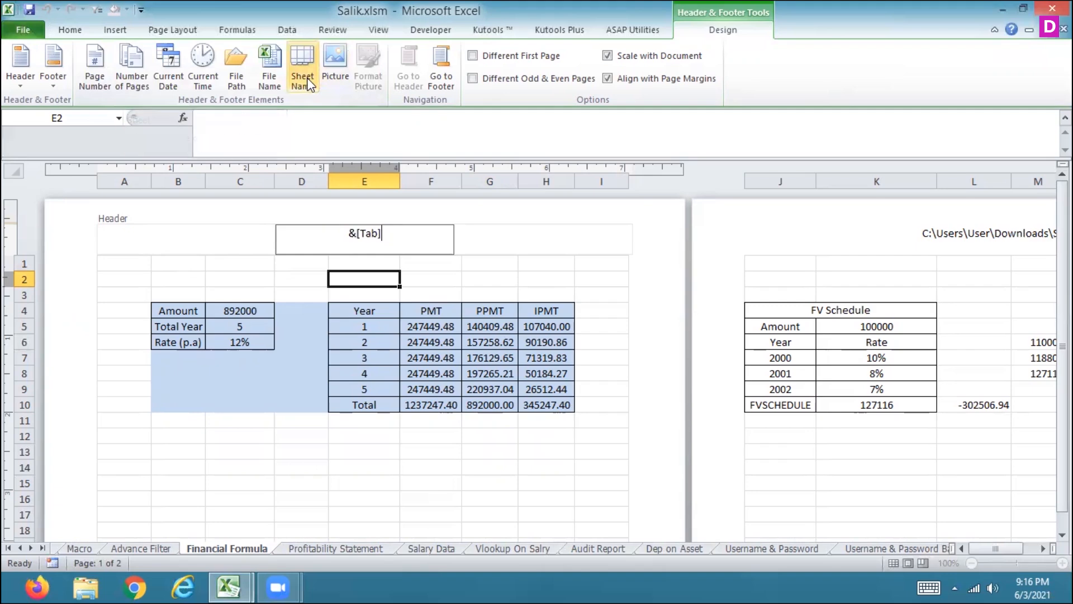
key(Return)
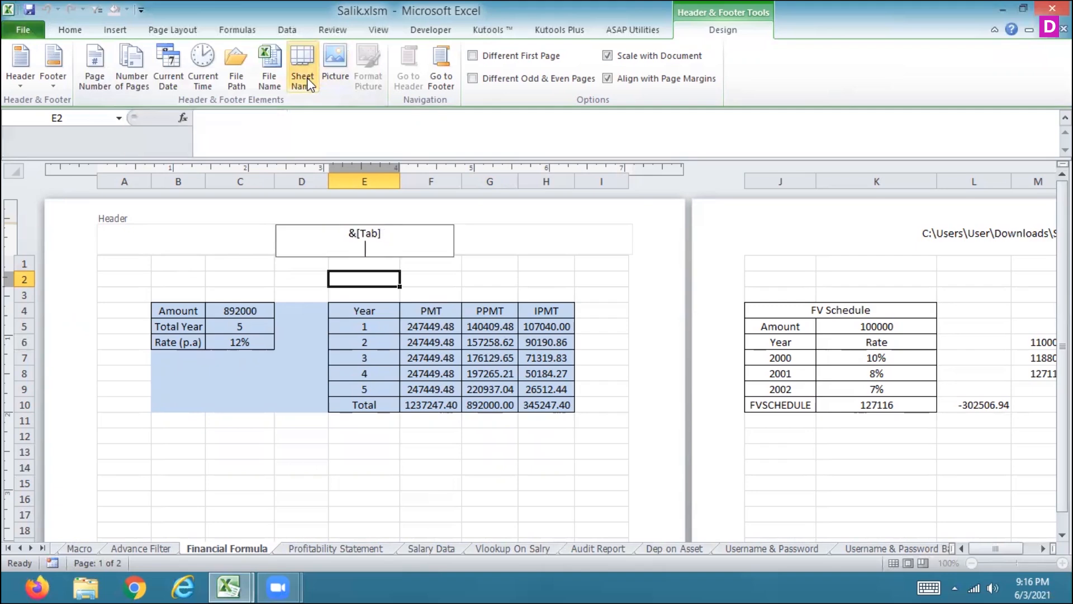
Step: Insert the file path and file name fields into the Financial Formula center header next to the sheet name
click(352, 279)
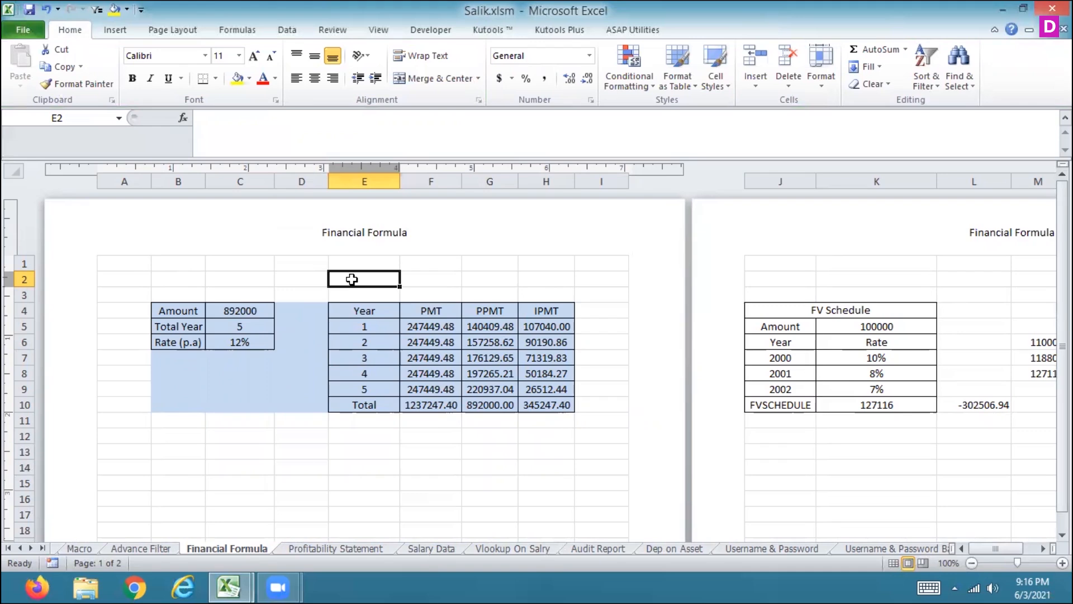
click(359, 232)
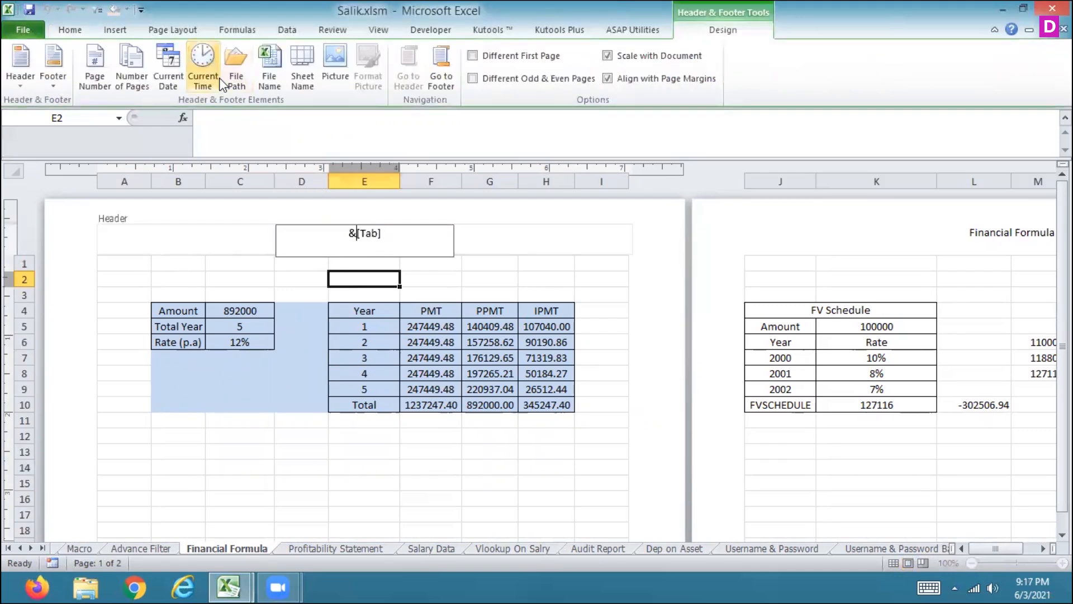
click(235, 82)
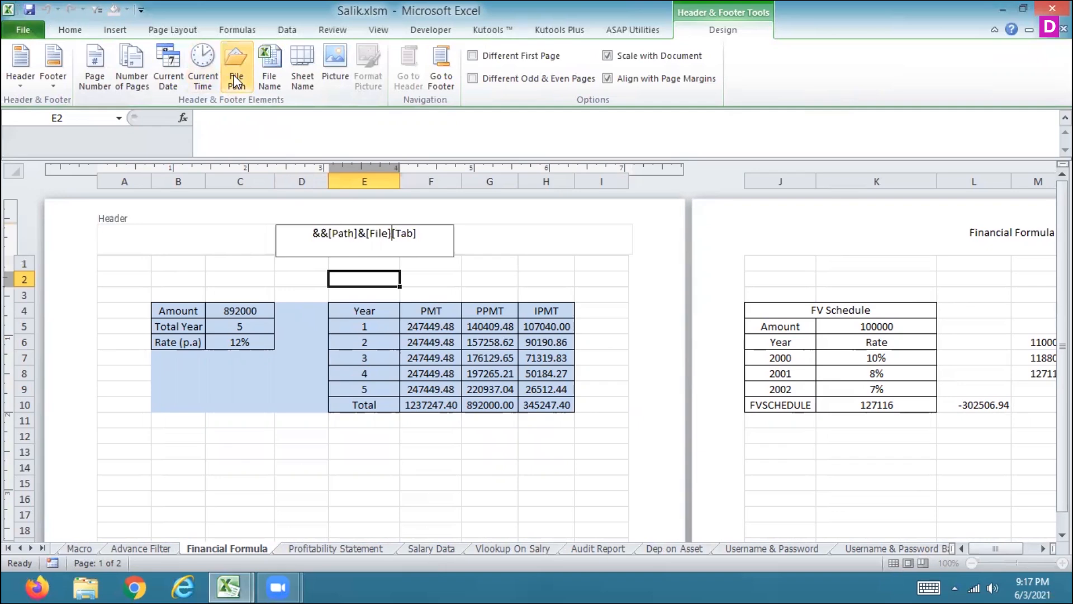
click(378, 276)
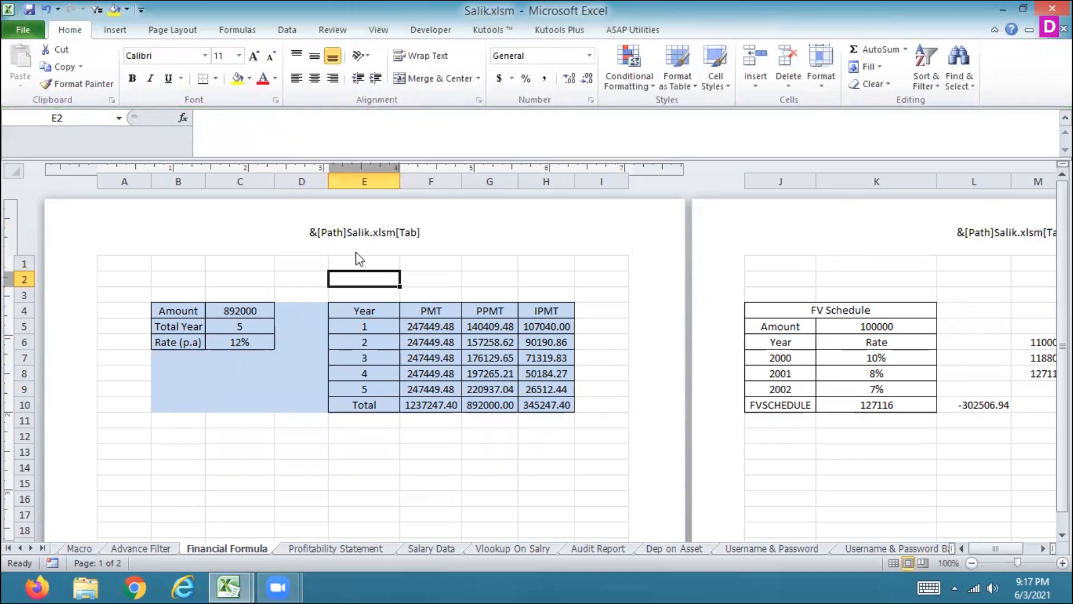
click(346, 232)
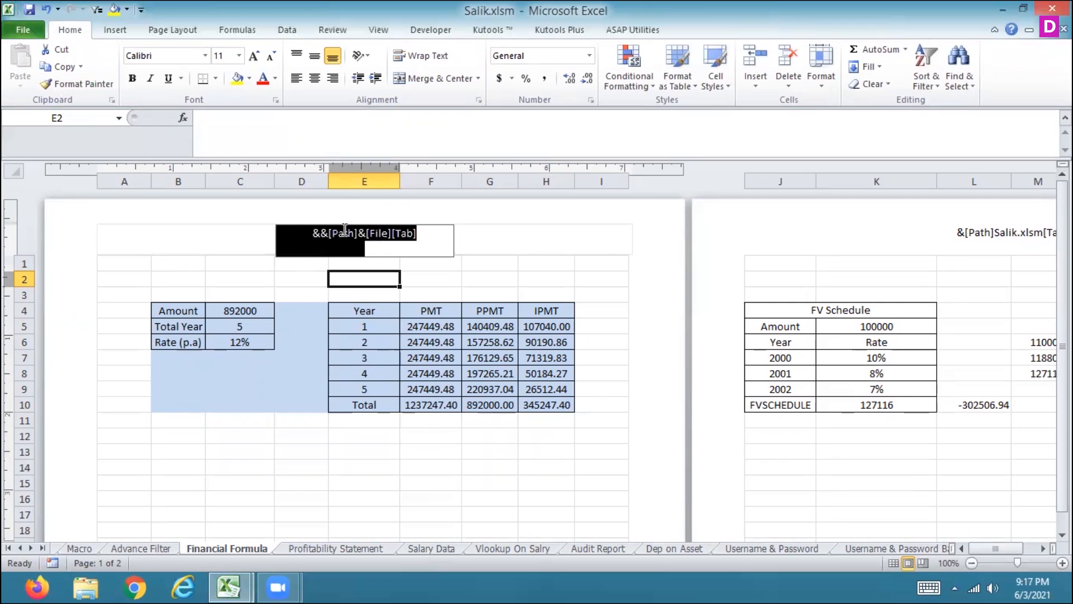
click(345, 232)
click(372, 284)
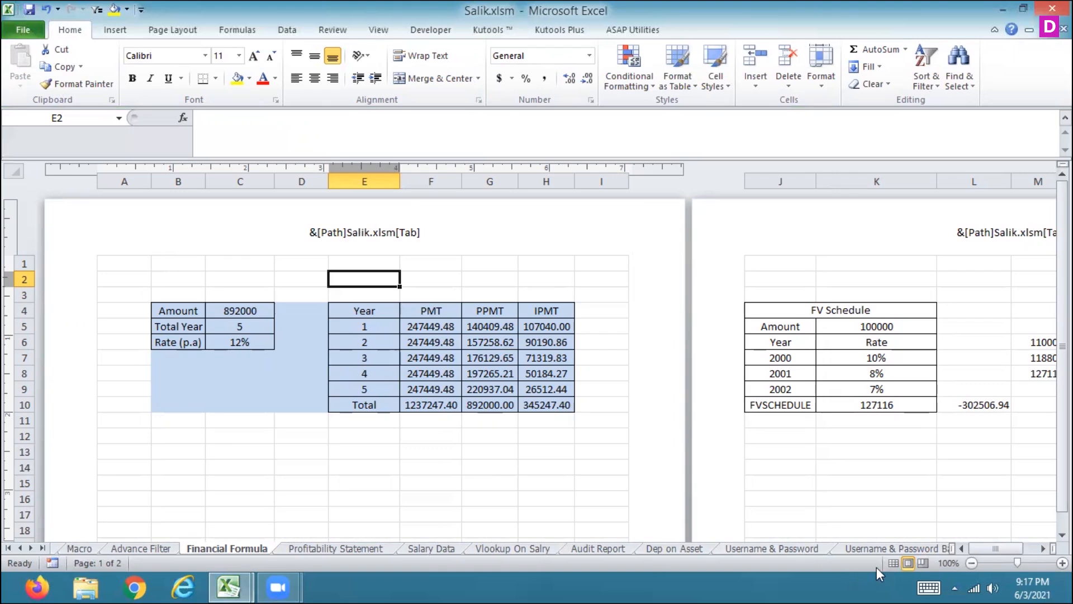
Step: Move the vertical page break in Page Break Preview so the sheet prints on one page, then return to Normal view
click(892, 563)
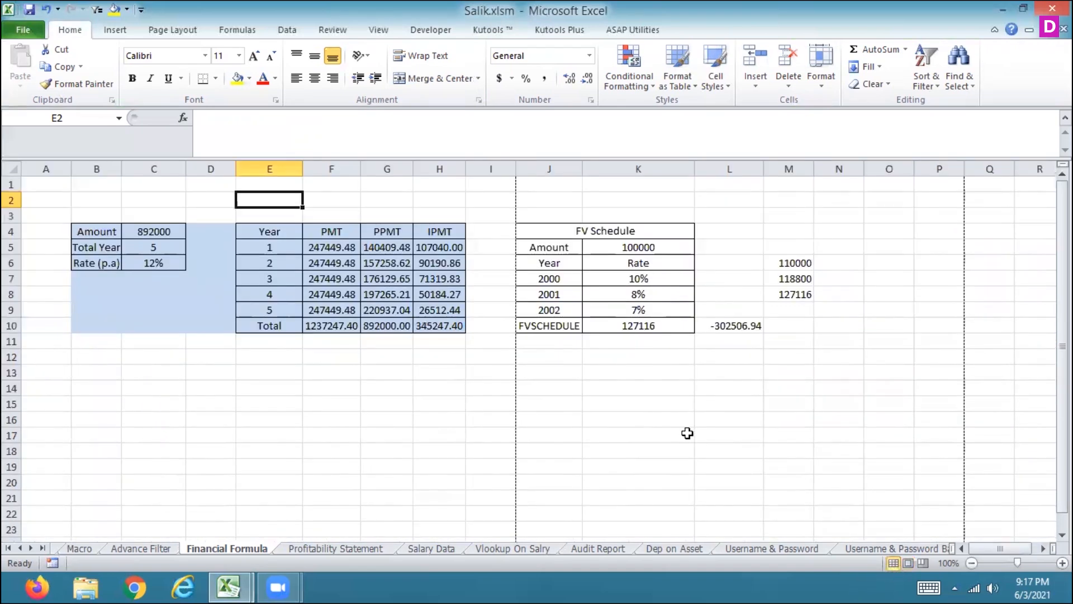
click(924, 564)
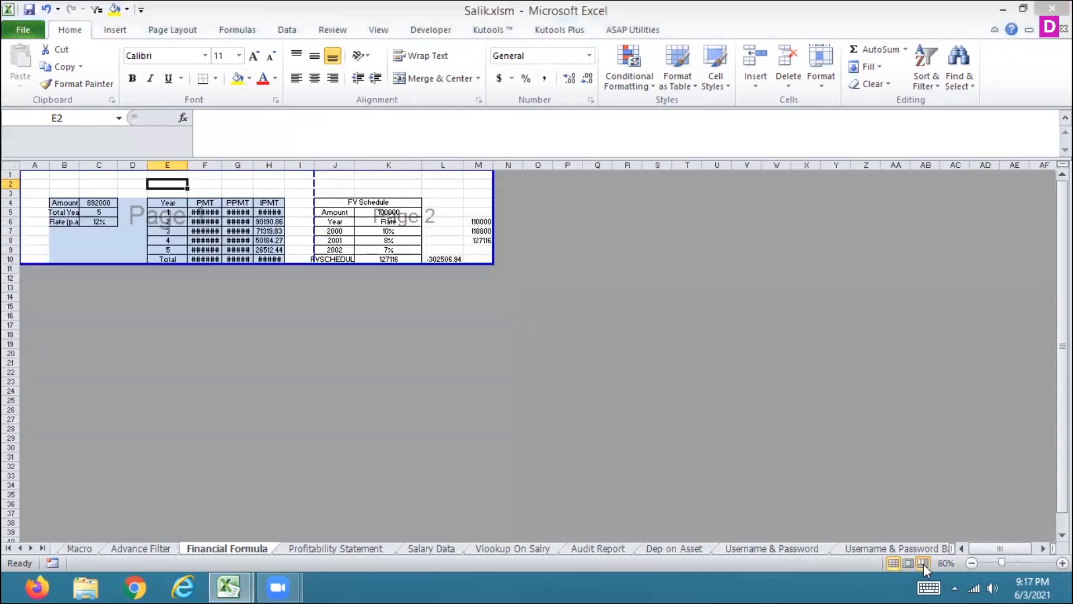
click(532, 249)
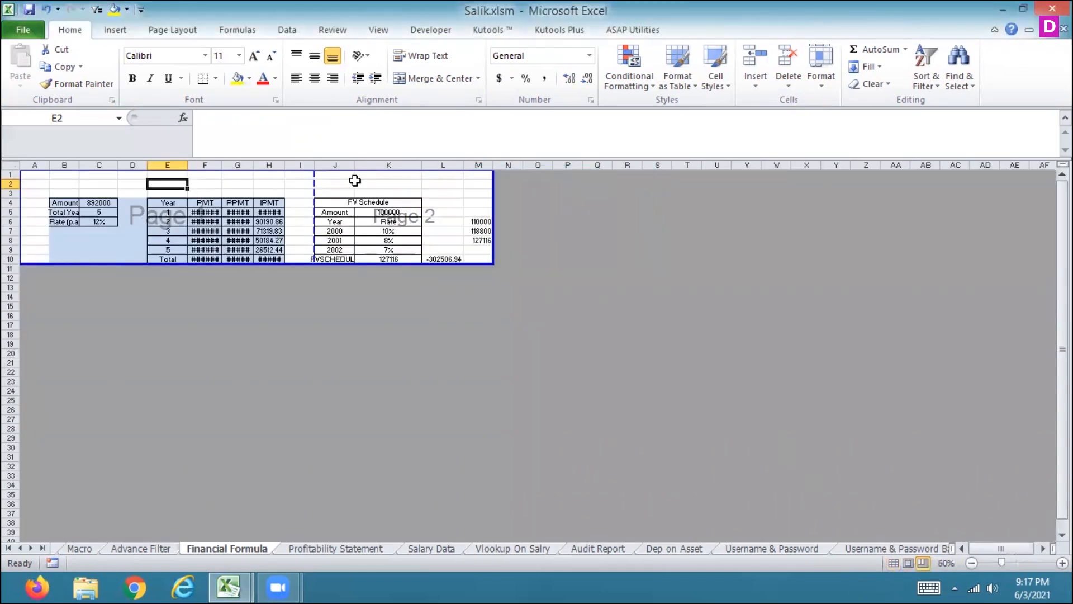
drag(422, 216, 496, 216)
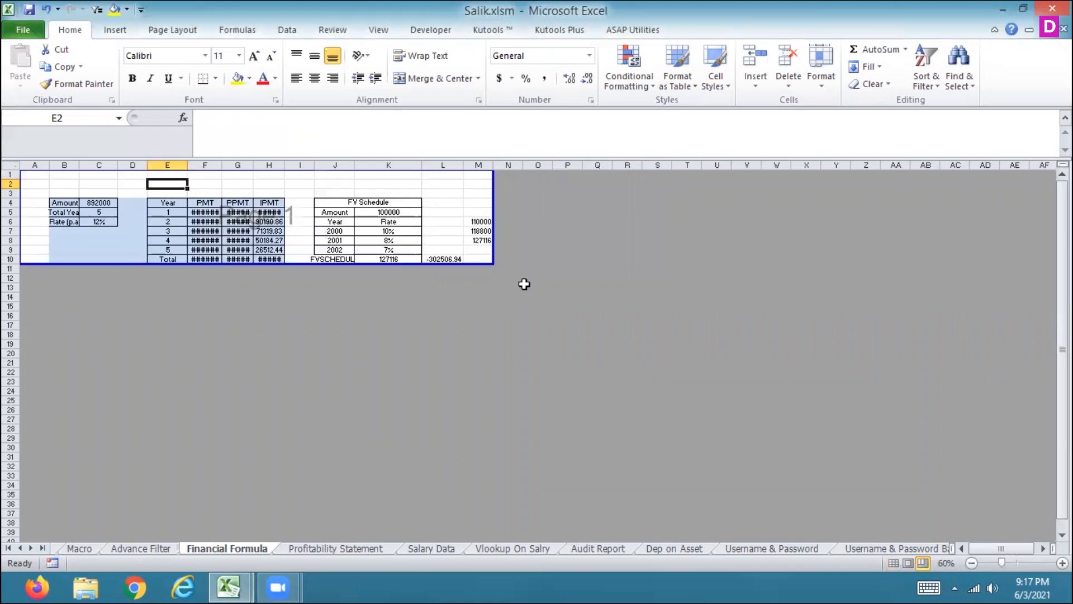
click(893, 562)
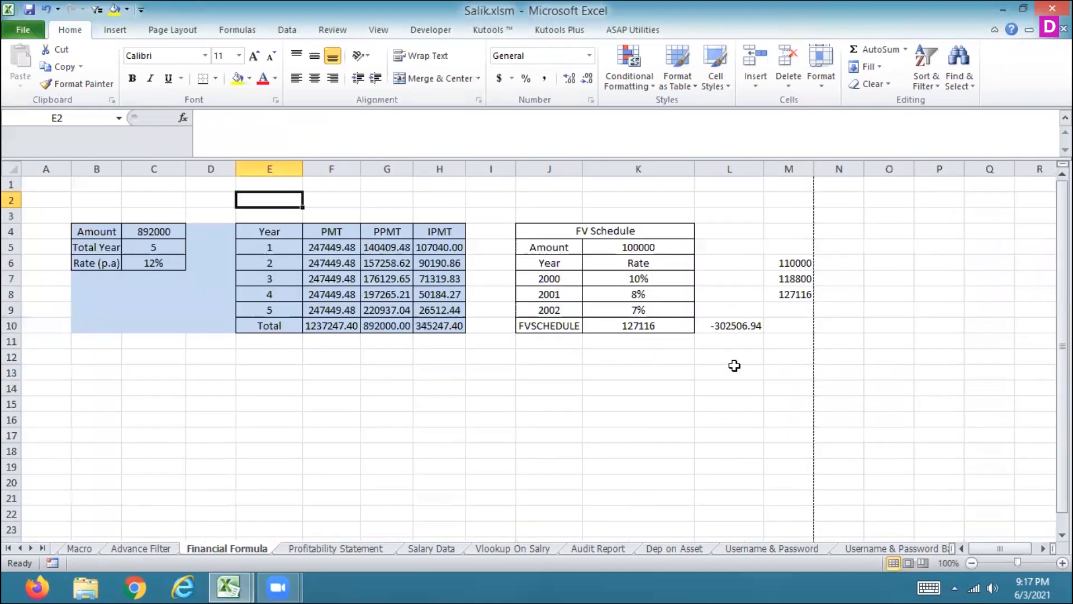
Step: Replace the Financial Formula center header content with the current time field
click(115, 30)
click(785, 81)
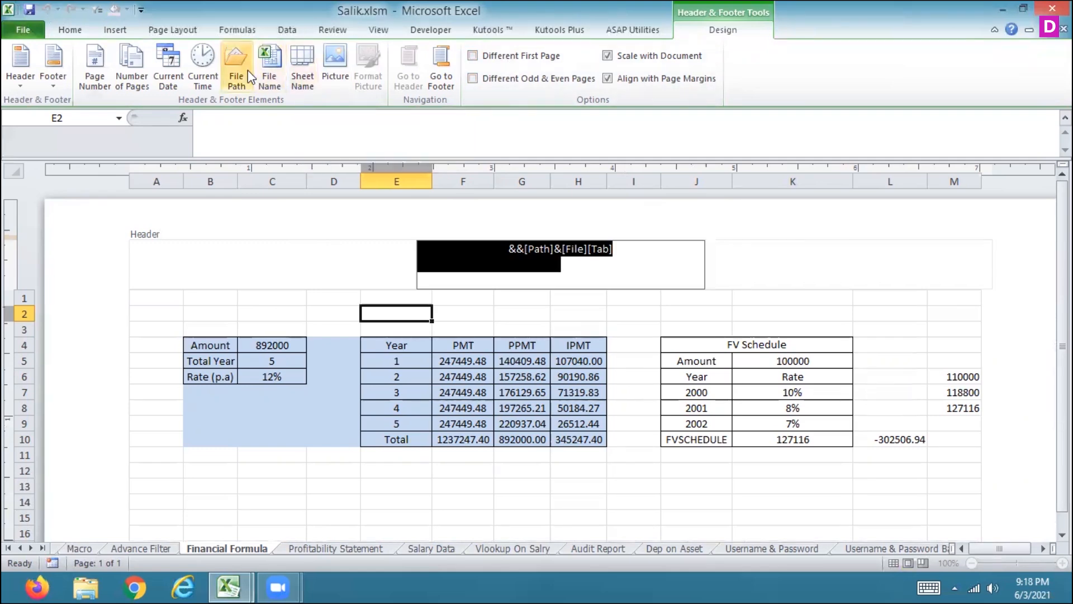
click(211, 77)
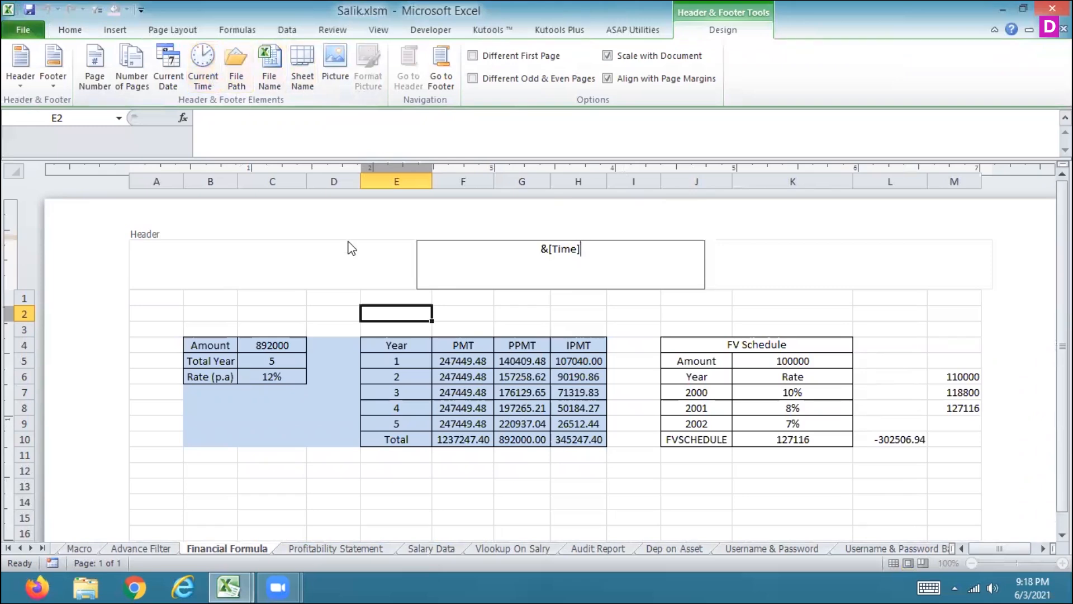
click(320, 295)
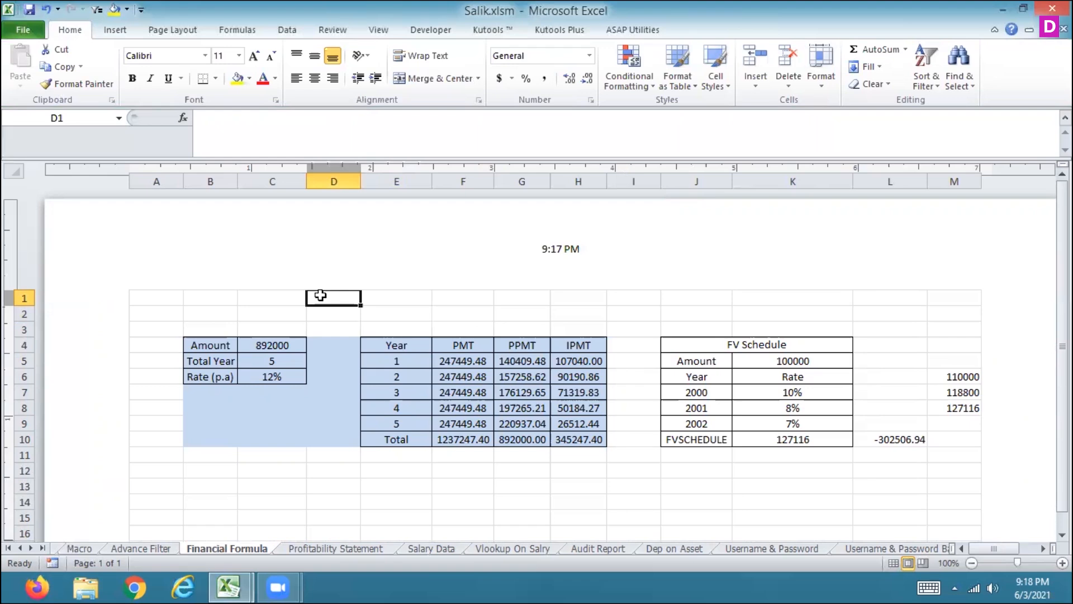
Step: Step through the PMT table and FV Schedule cells to examine their formulas, including the FVSCHEDULE formula
key(Down)
key(Down)
key(Down)
key(Down)
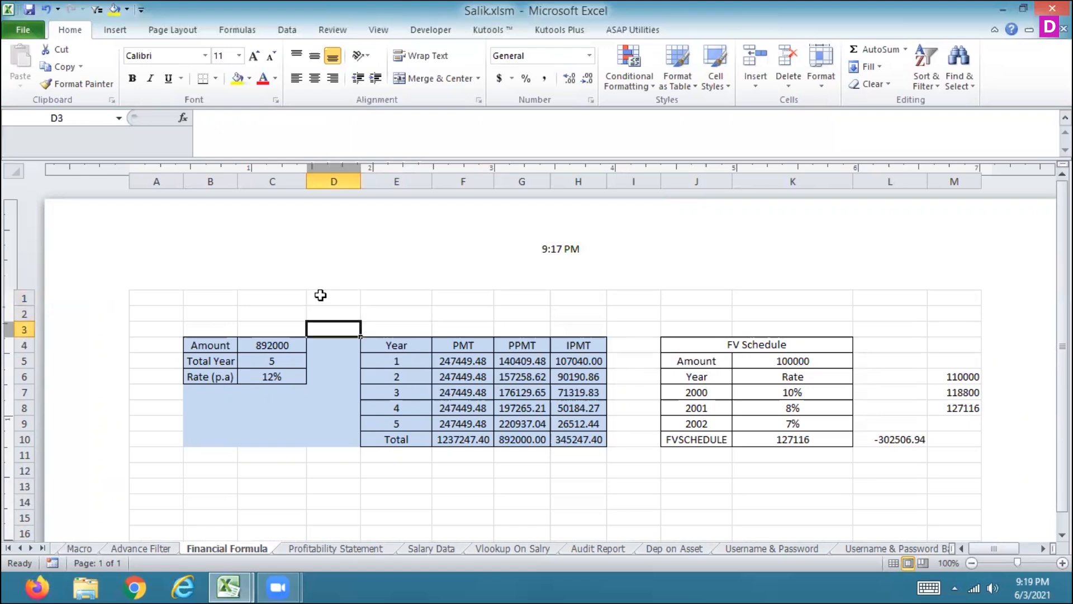
key(Right)
key(Right)
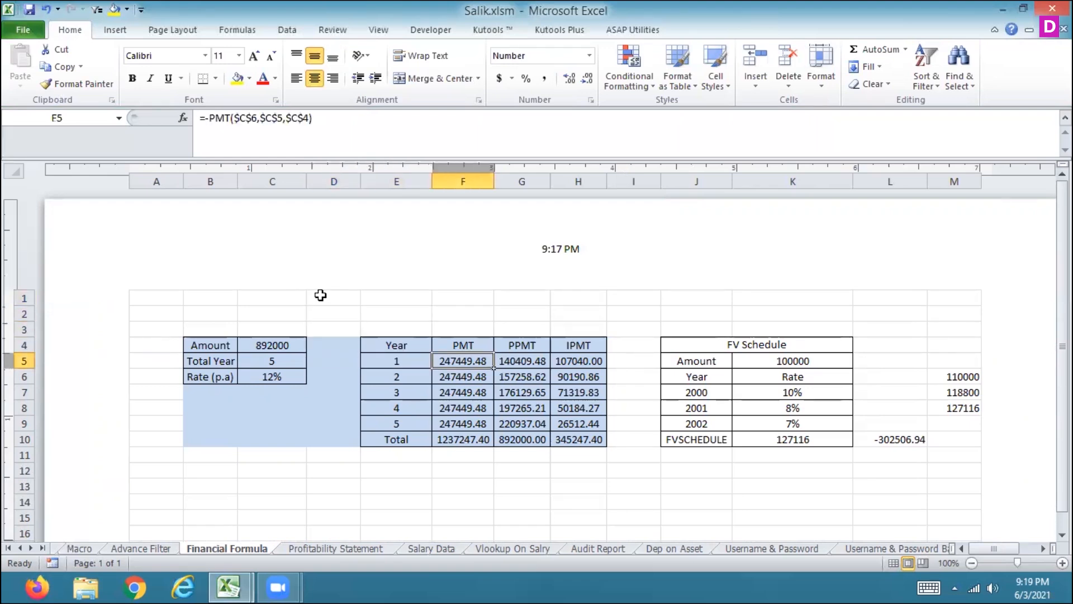
key(Right)
key(Right)
key(Right)
key(Right)
key(Right)
key(Up)
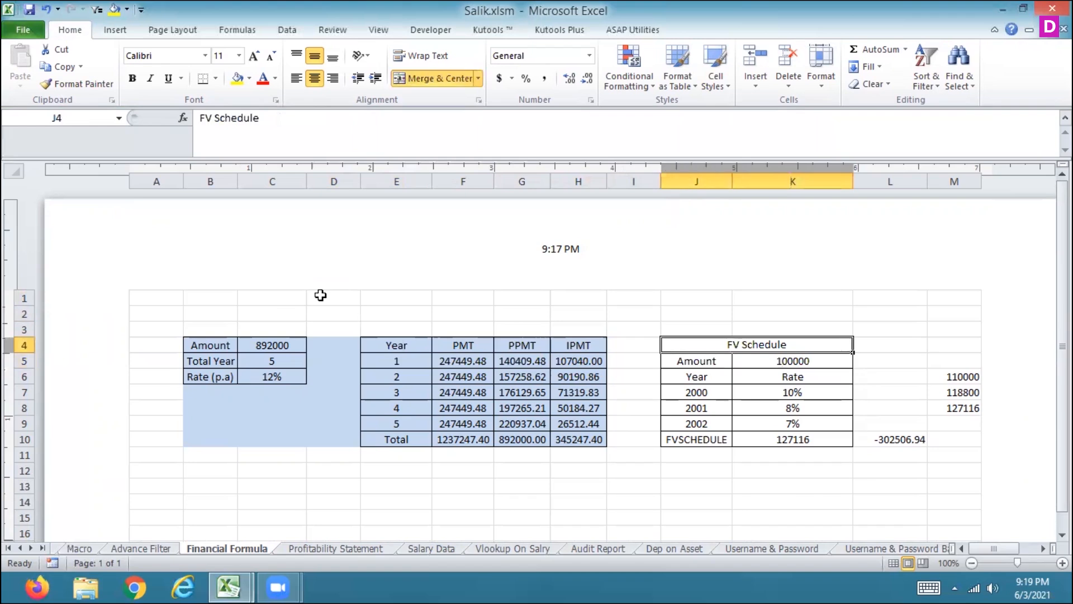
key(Down)
key(Down)
key(Down)
key(Down)
key(Down)
key(Down)
key(Down)
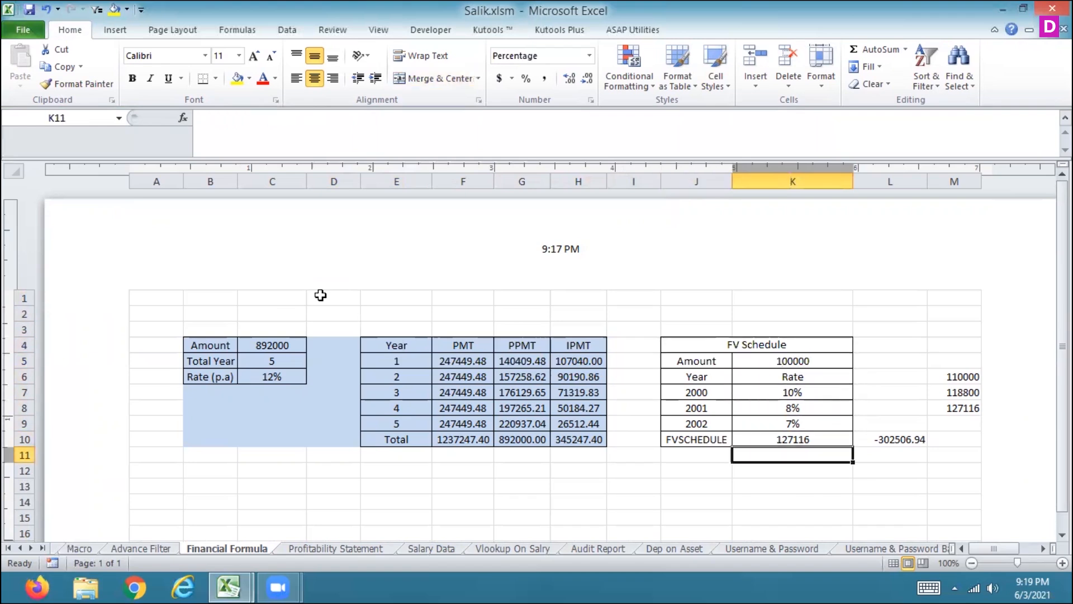
key(Up)
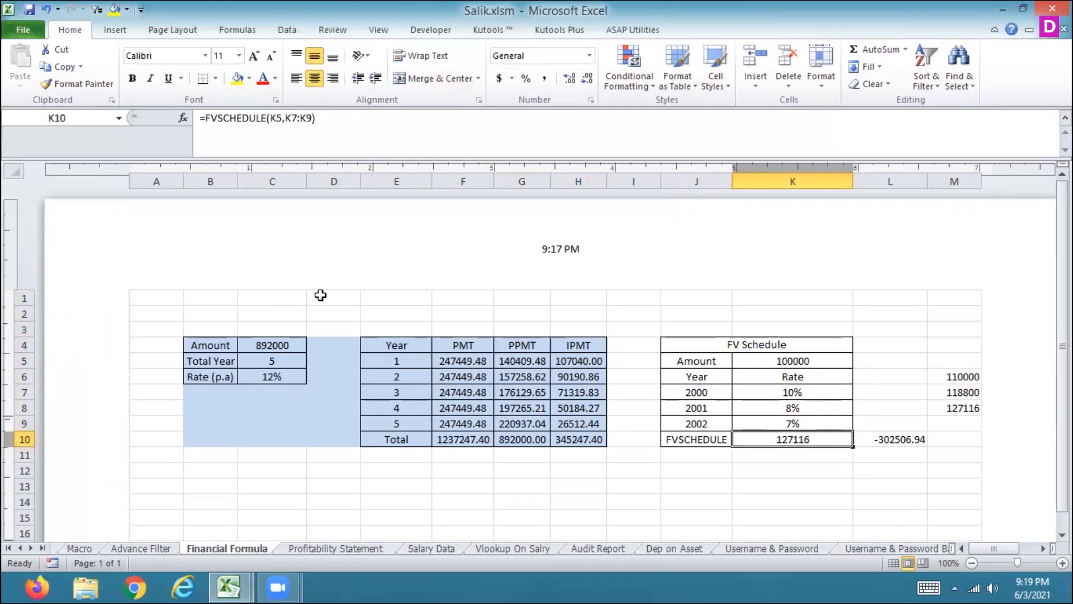
key(Up)
key(Up)
key(Up)
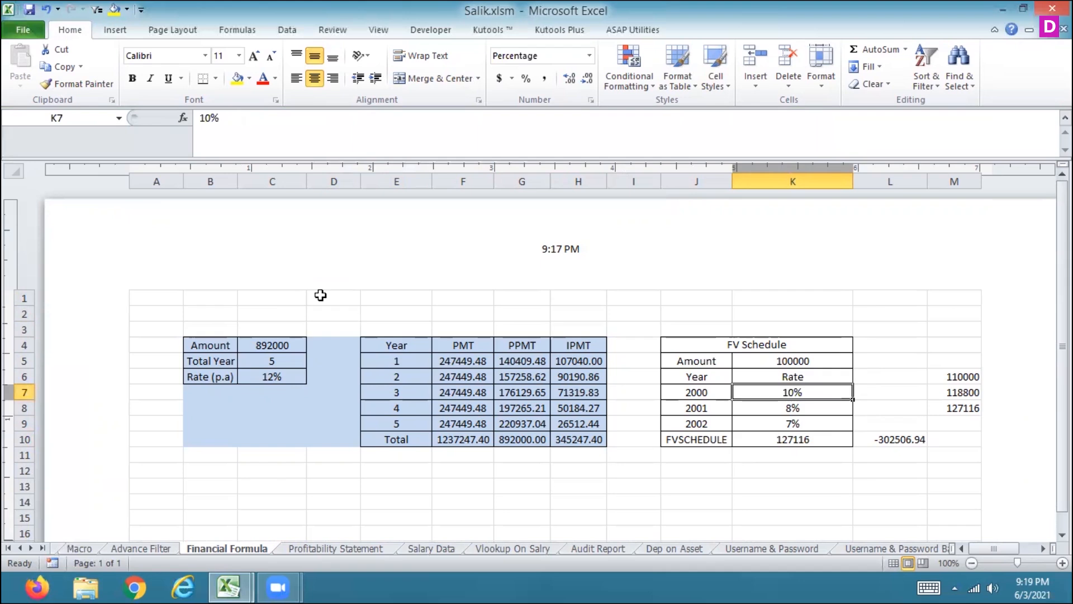
key(Down)
key(Down)
key(Down)
key(Down)
key(Up)
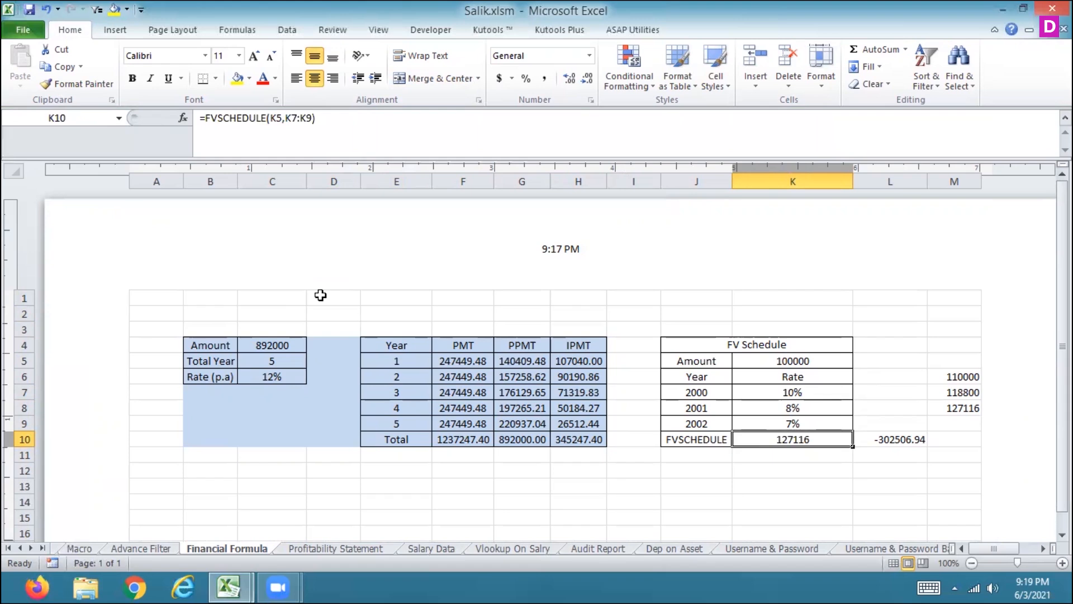
key(F2)
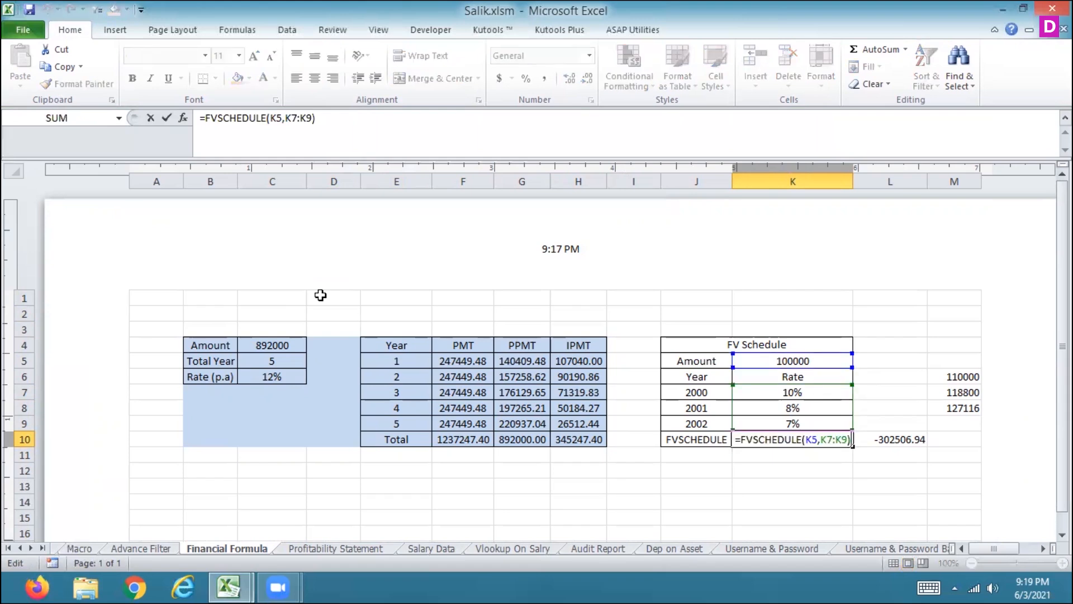
key(Escape)
Step: Search Excel Help for FVSCHEDULE and read the FVSCHEDULE function article
key(F1)
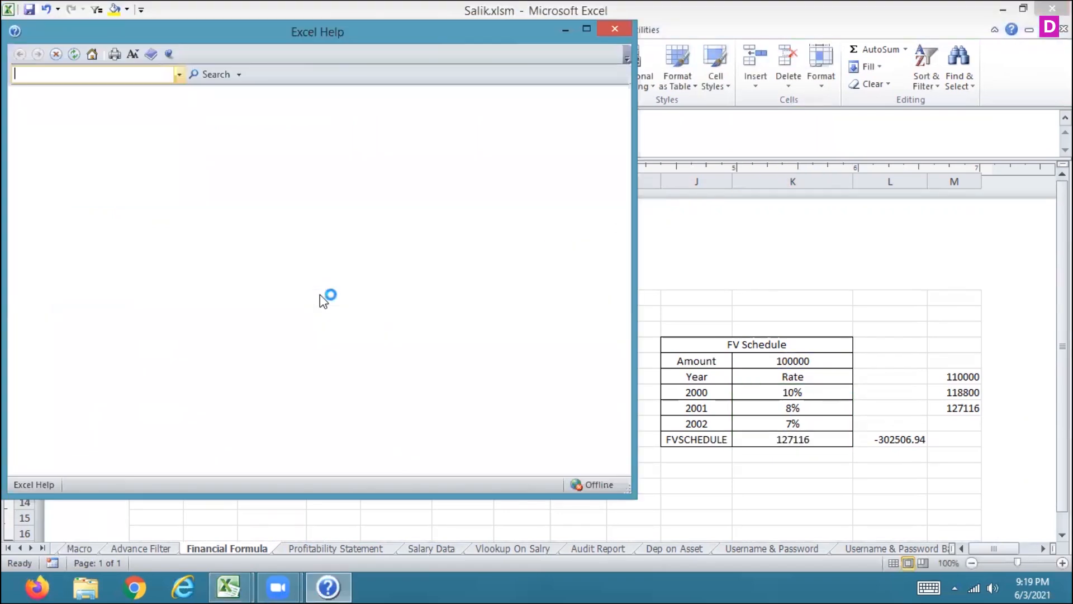
text(FVSC)
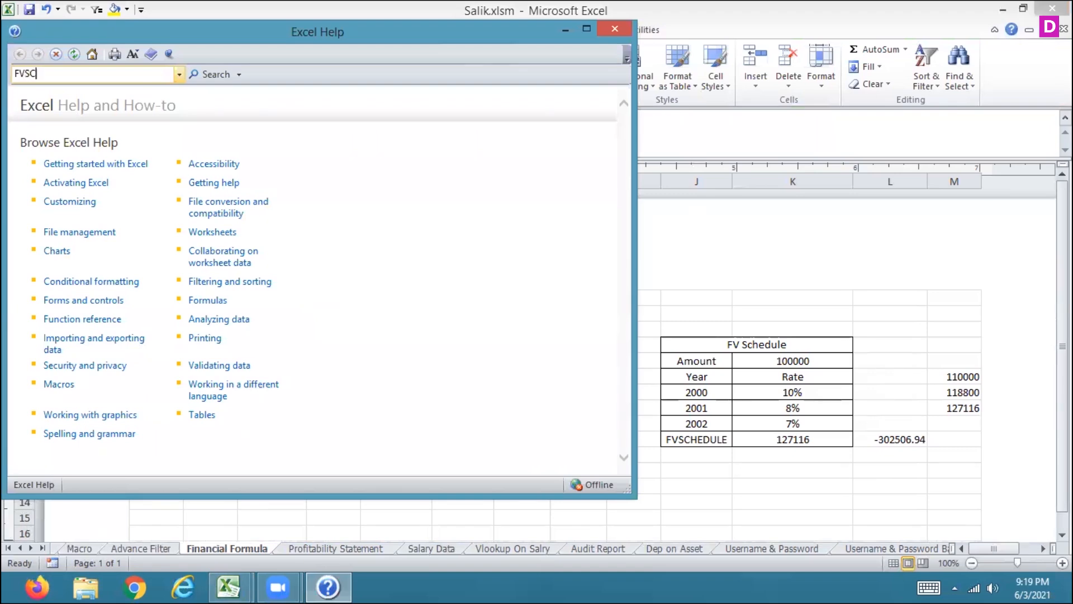
text(HEDULE)
key(Return)
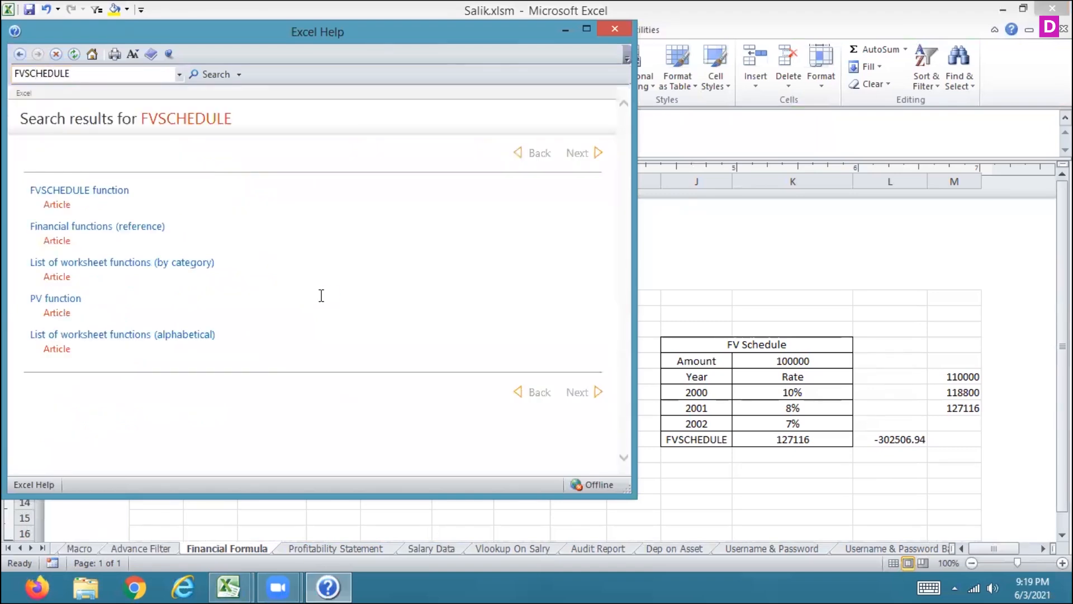
click(65, 191)
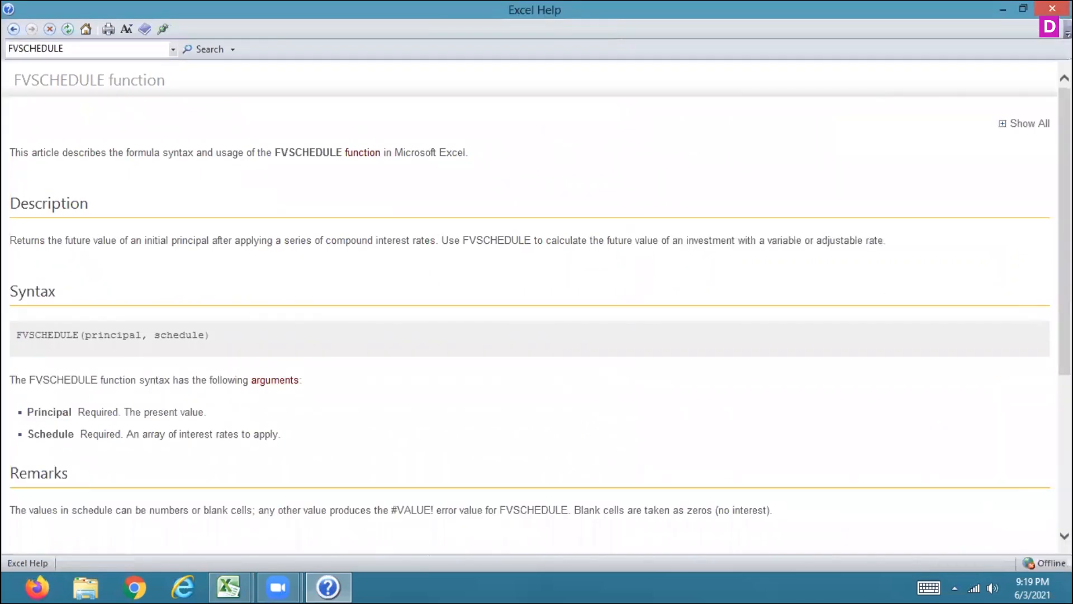
drag(1065, 269, 1065, 419)
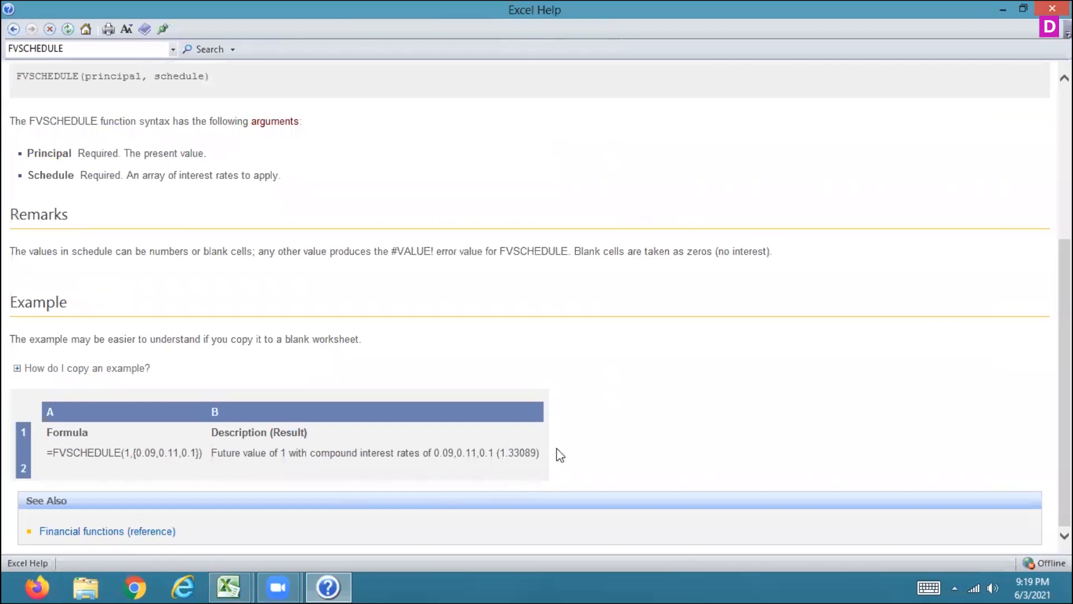
click(1052, 9)
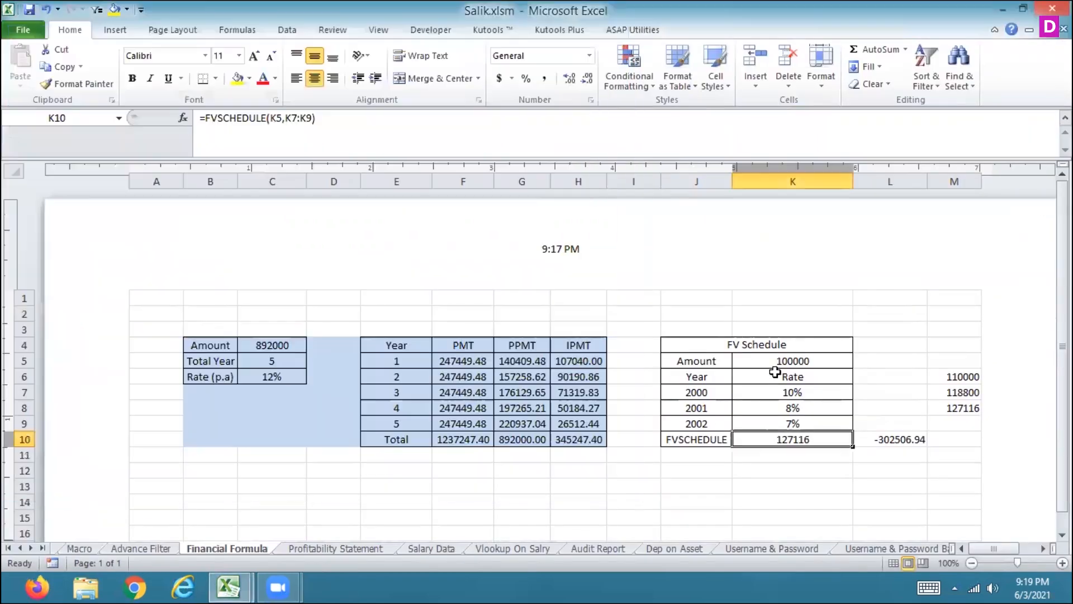
Step: Inspect the FV Schedule amount, rate cells and the FV result cell beside the table
click(777, 361)
click(780, 442)
click(781, 394)
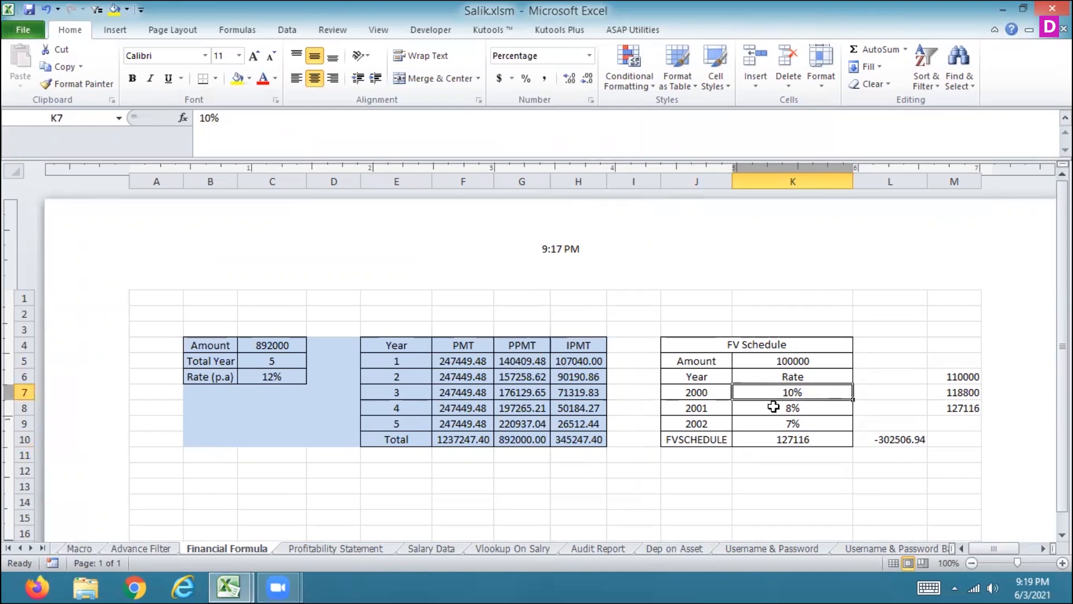
click(773, 406)
click(766, 420)
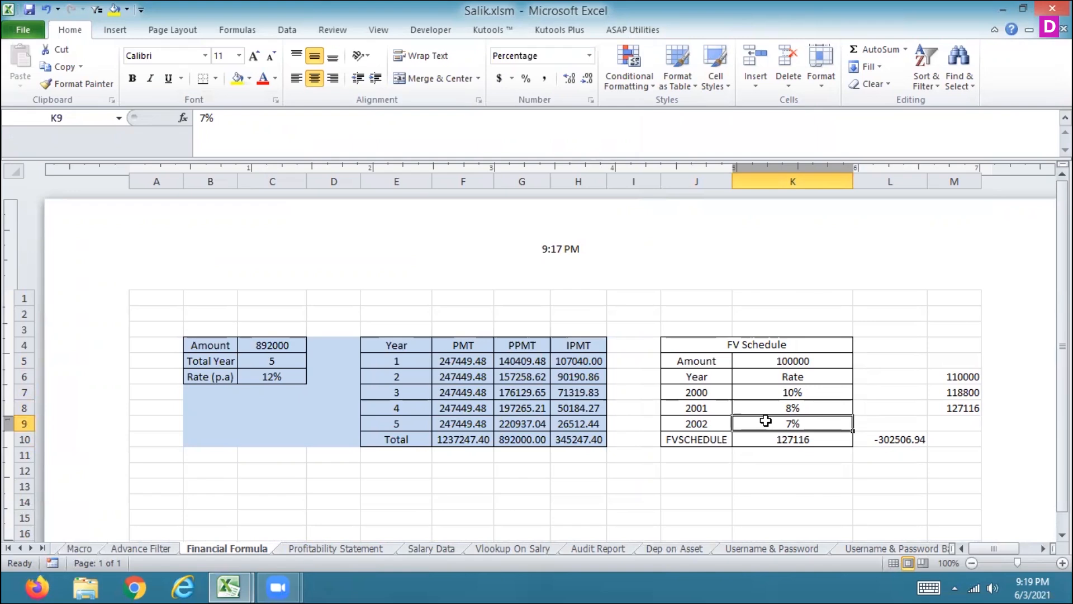
click(880, 440)
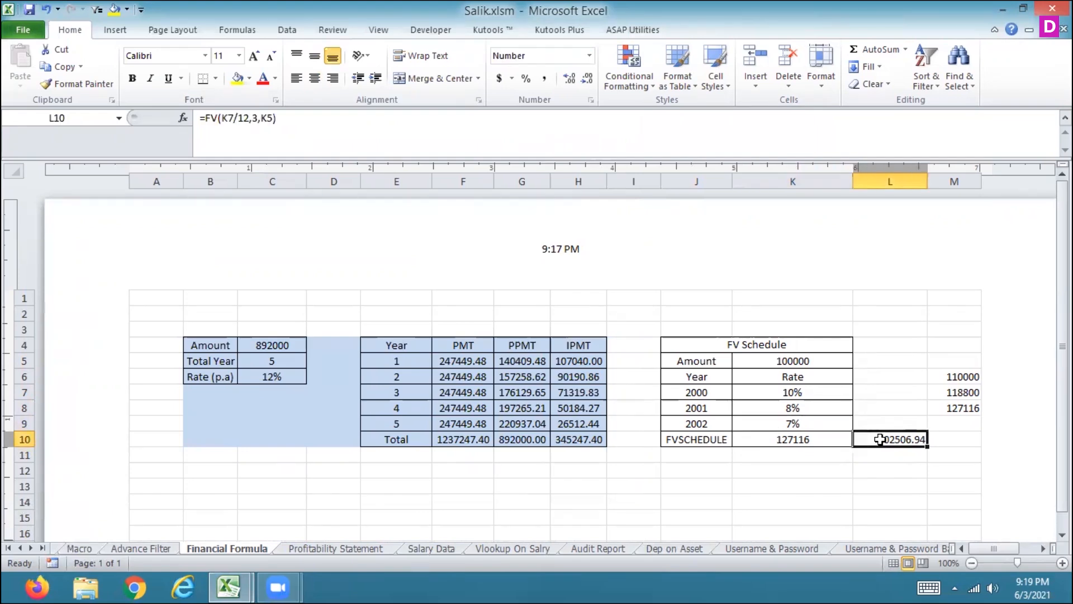